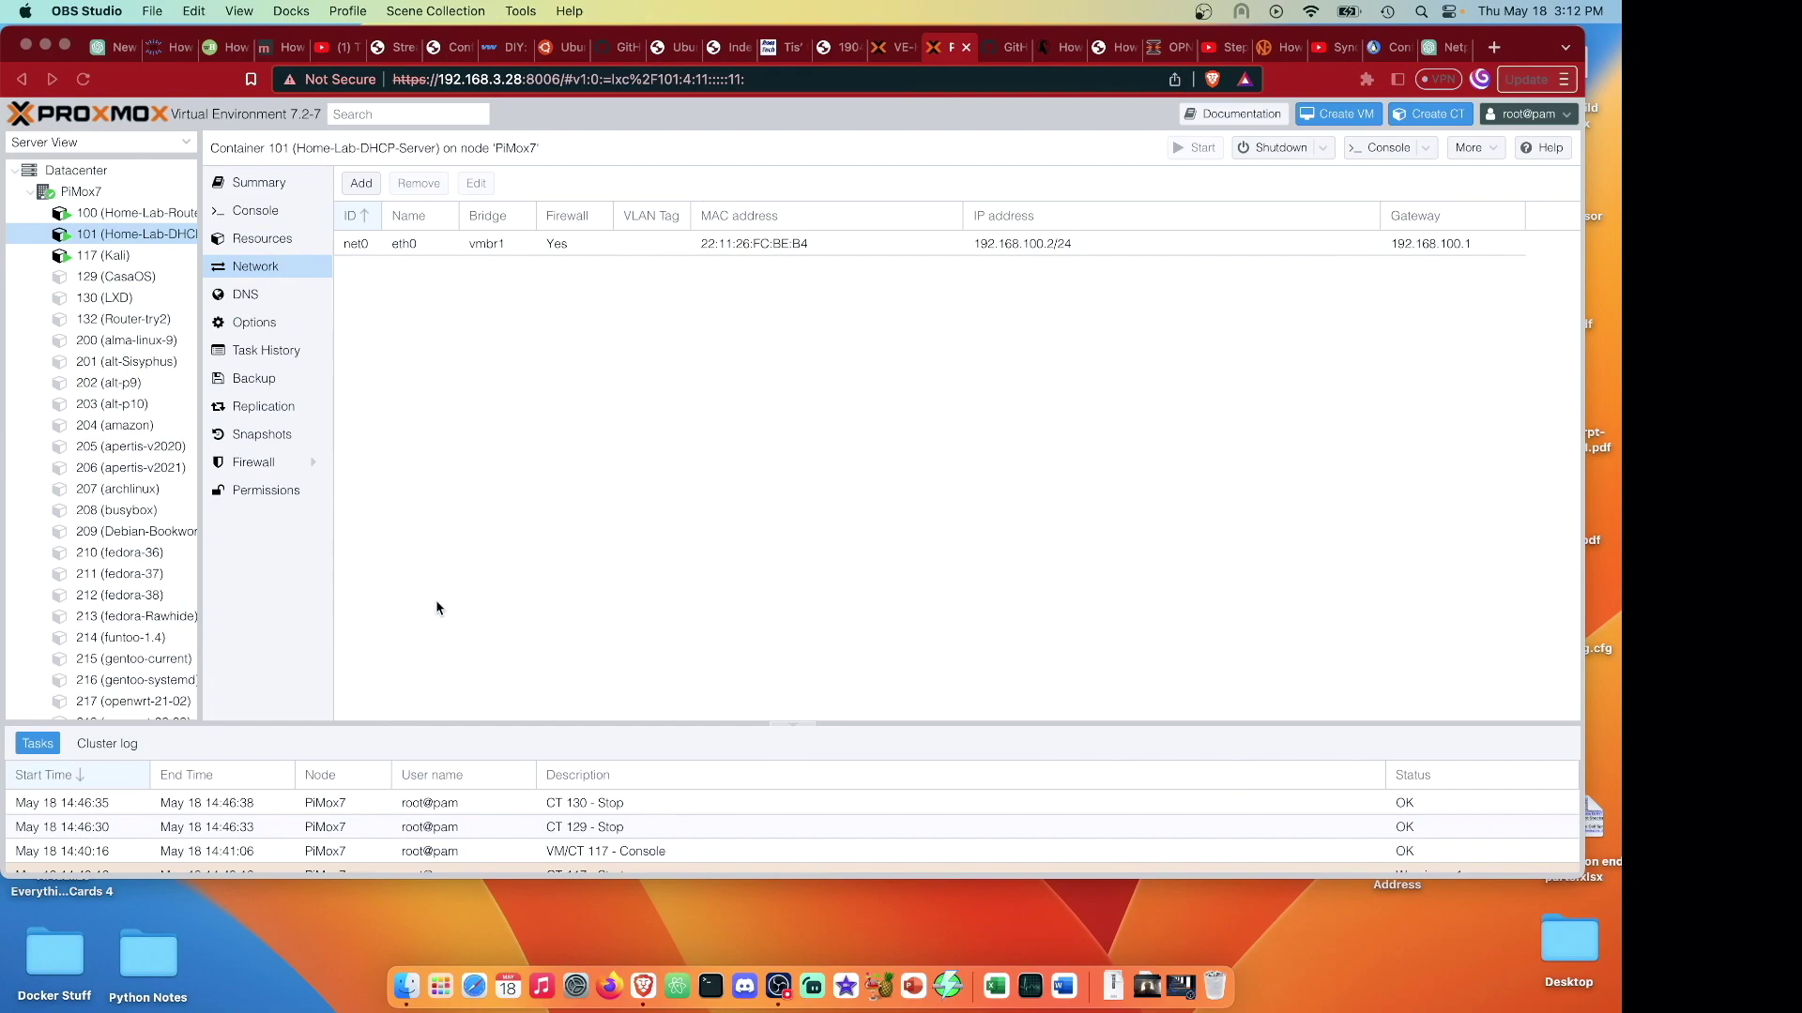
# Bring the browser showing the Proxmox VE interface to the front.
pyautogui.click(155, 227)
# Widen the resource tree and review network settings of containers 100 (Home-Lab-Router) and 101 (Home-Lab-DHCP-Server).
pyautogui.moveTo(199, 315); pyautogui.dragTo(295, 314)
pyautogui.click(150, 213)
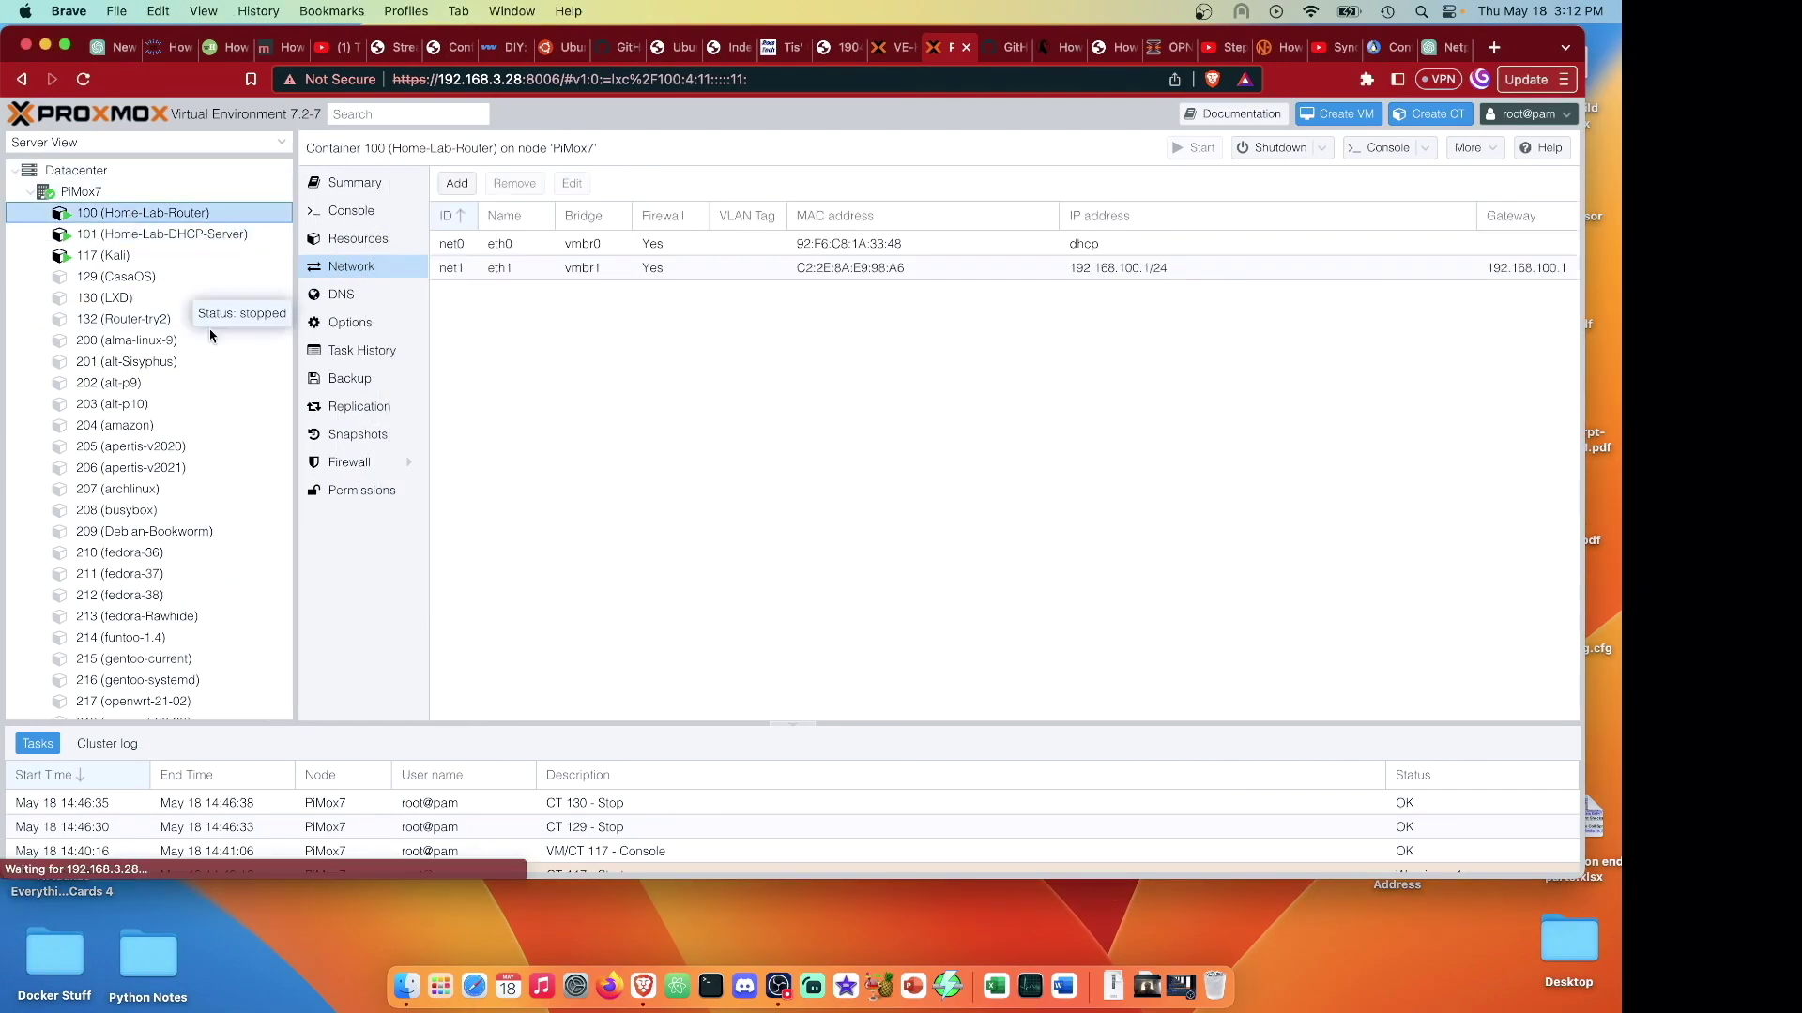
pyautogui.click(159, 234)
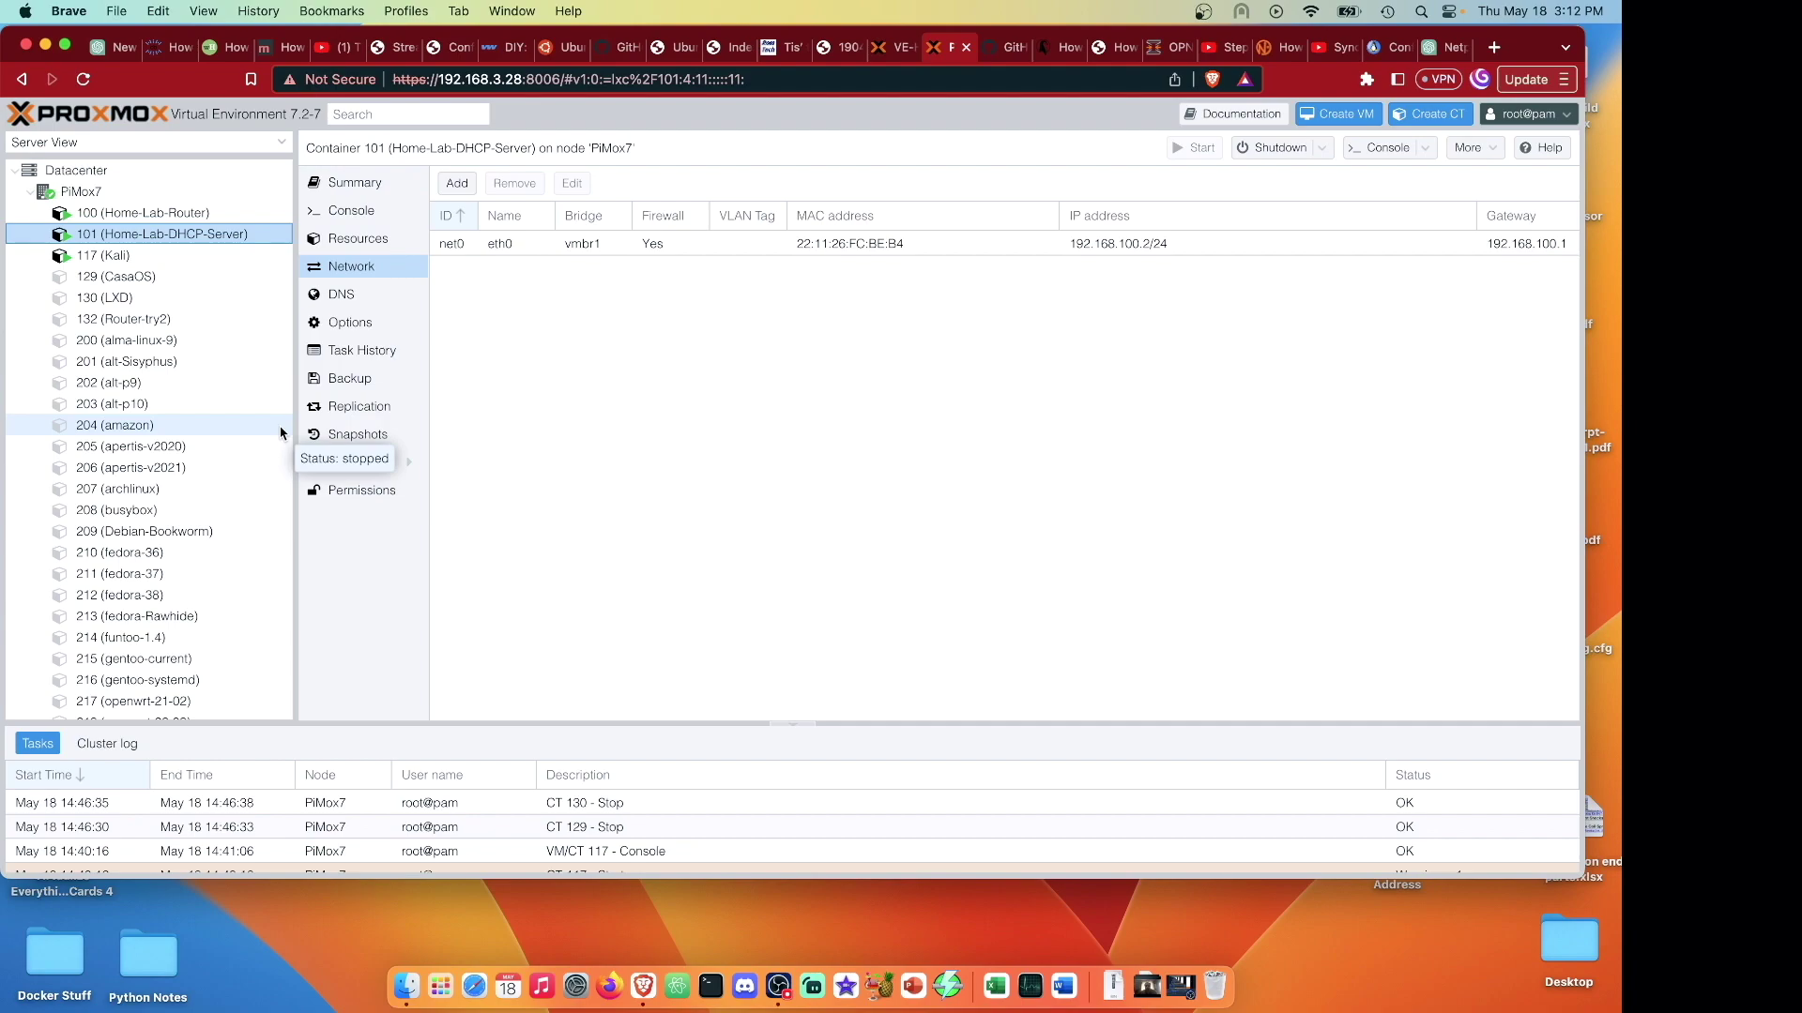
# Inspect the PiMox7 node's vmbr0 and vmbr1 bridges, then show Kali container 117's network settings.
pyautogui.click(77, 192)
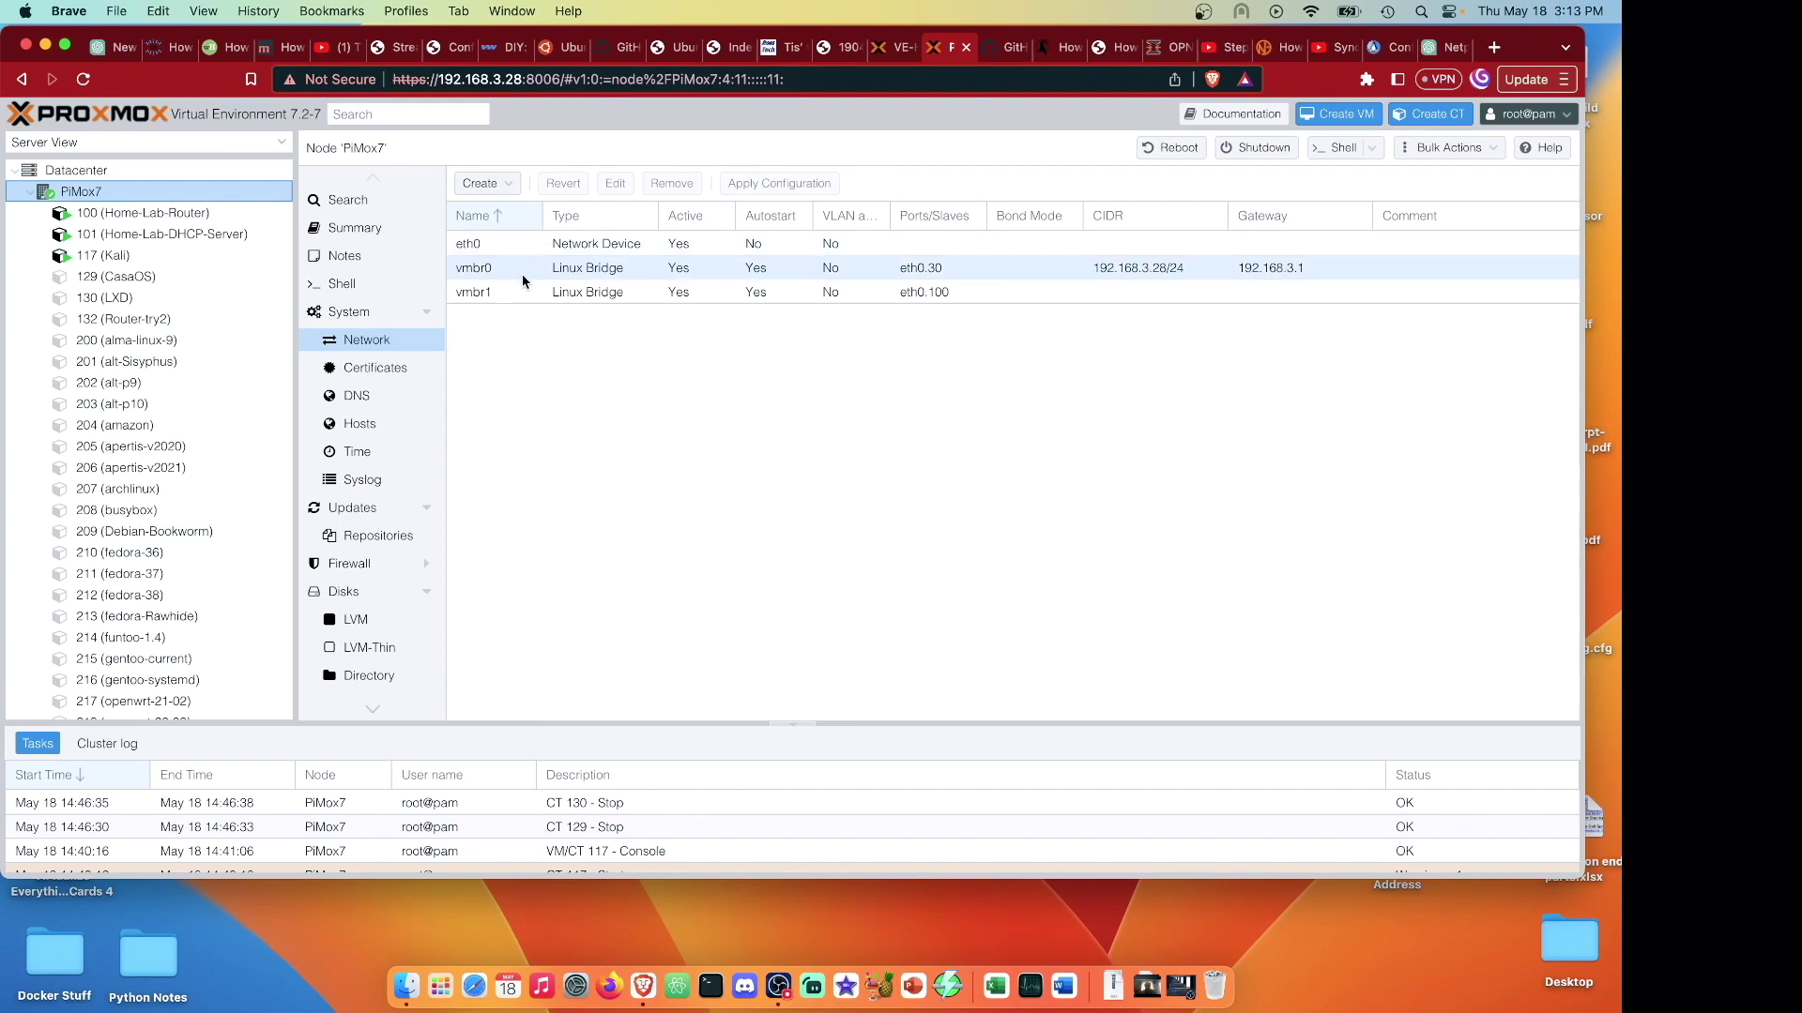
pyautogui.click(522, 274)
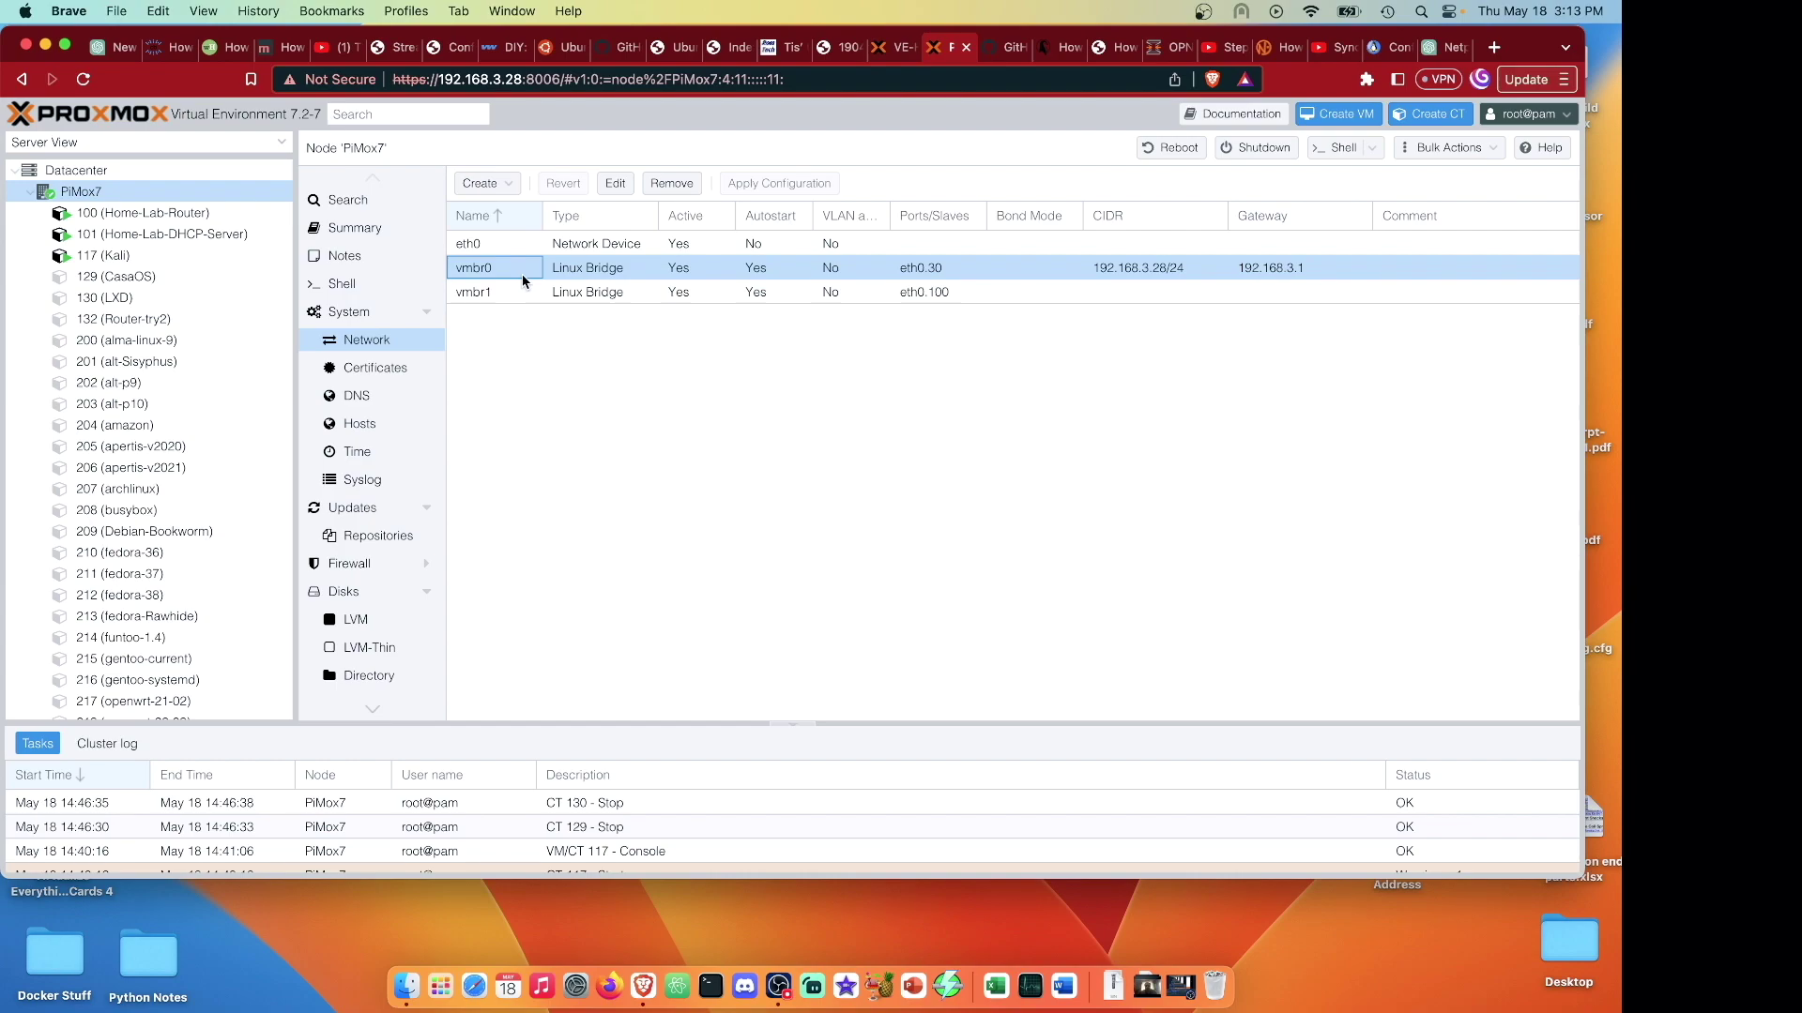
pyautogui.click(521, 291)
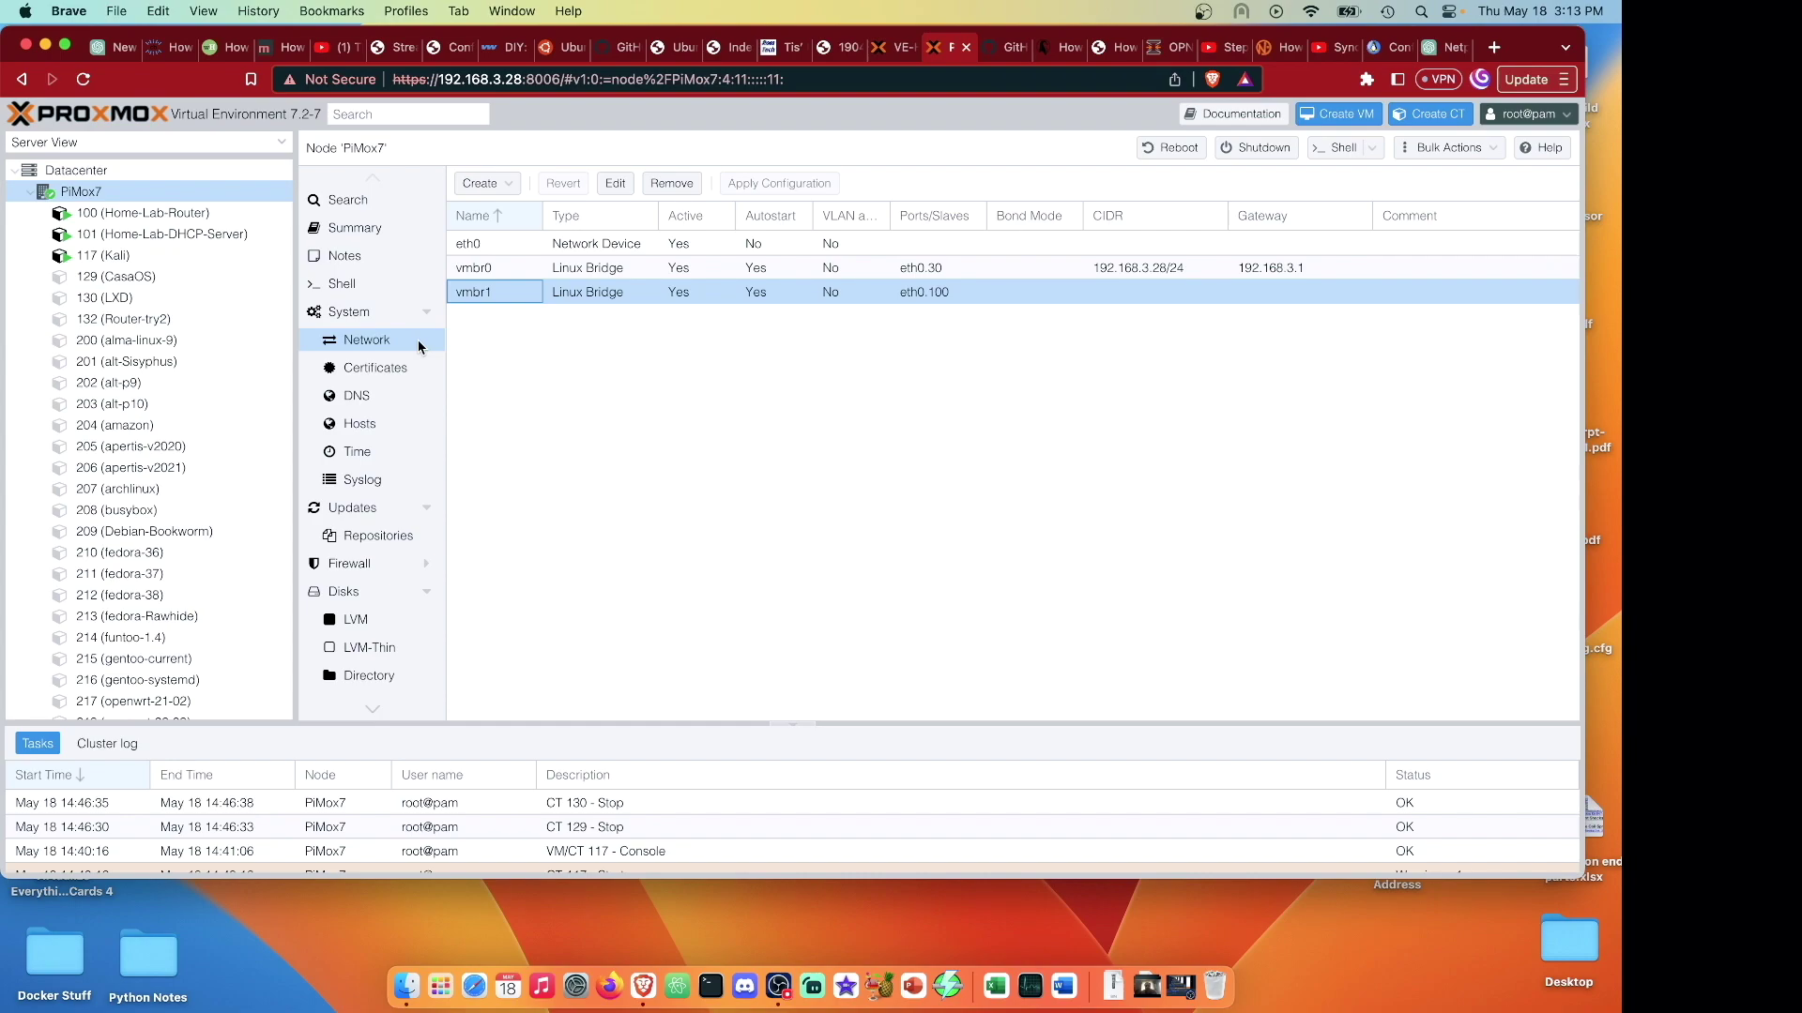
pyautogui.click(84, 255)
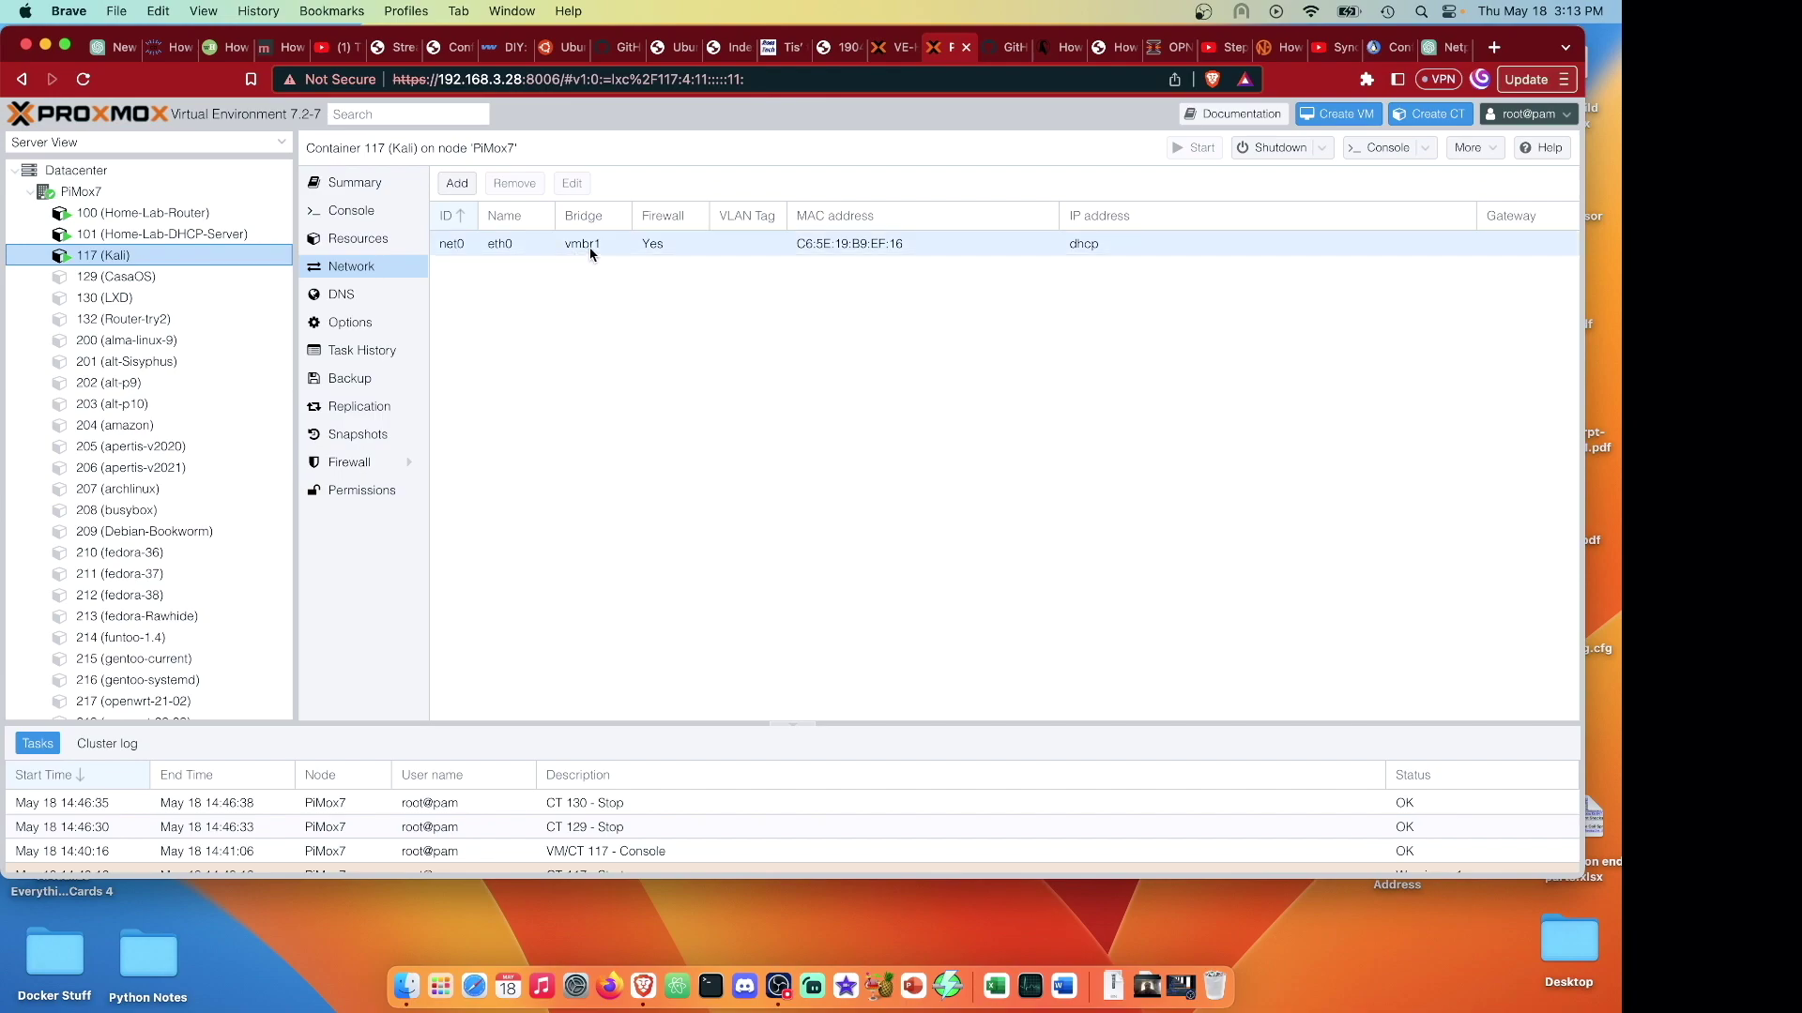
# Open the Kali console and run ip a, showing address 192.168.100.4/24.
pyautogui.doubleClick(66, 252)
pyautogui.moveTo(632, 37); pyautogui.dragTo(1097, 184)
pyautogui.write('ip a')
pyautogui.press('Return')
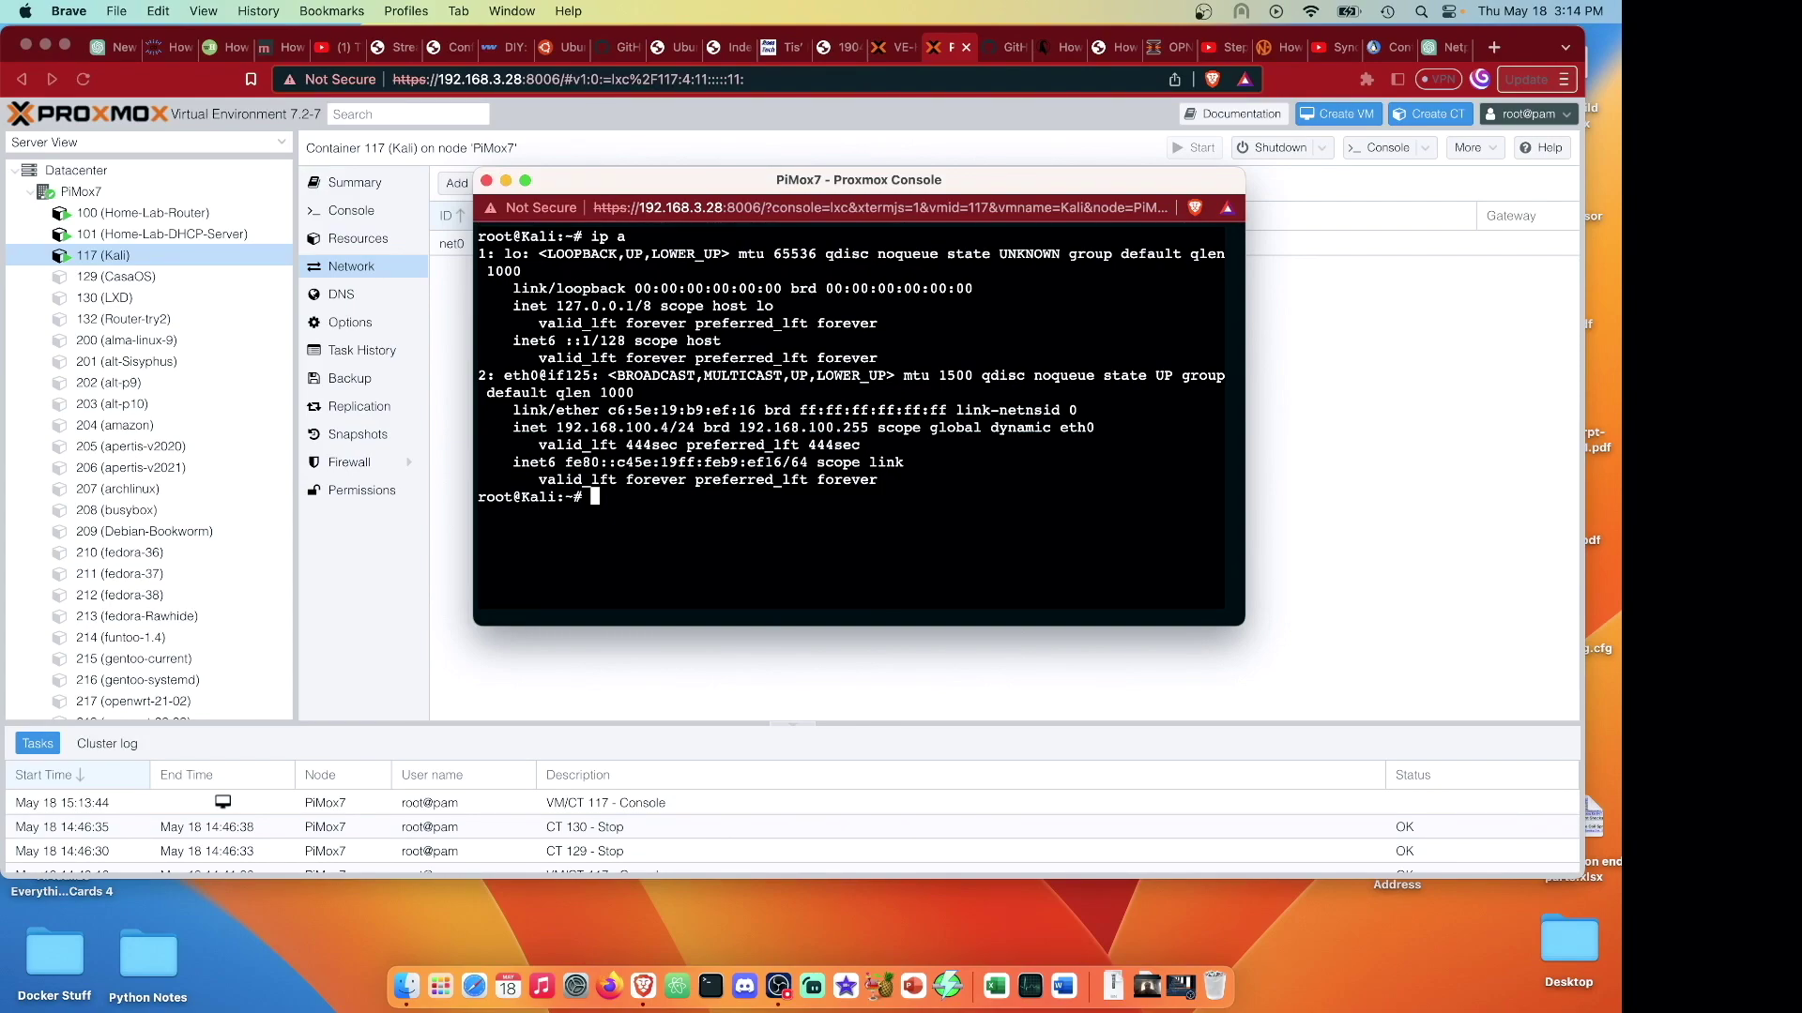
# Run apt update and ping 1.1.1.1 with 0% loss, then close the console.
pyautogui.write('apt update')
pyautogui.press('Return')
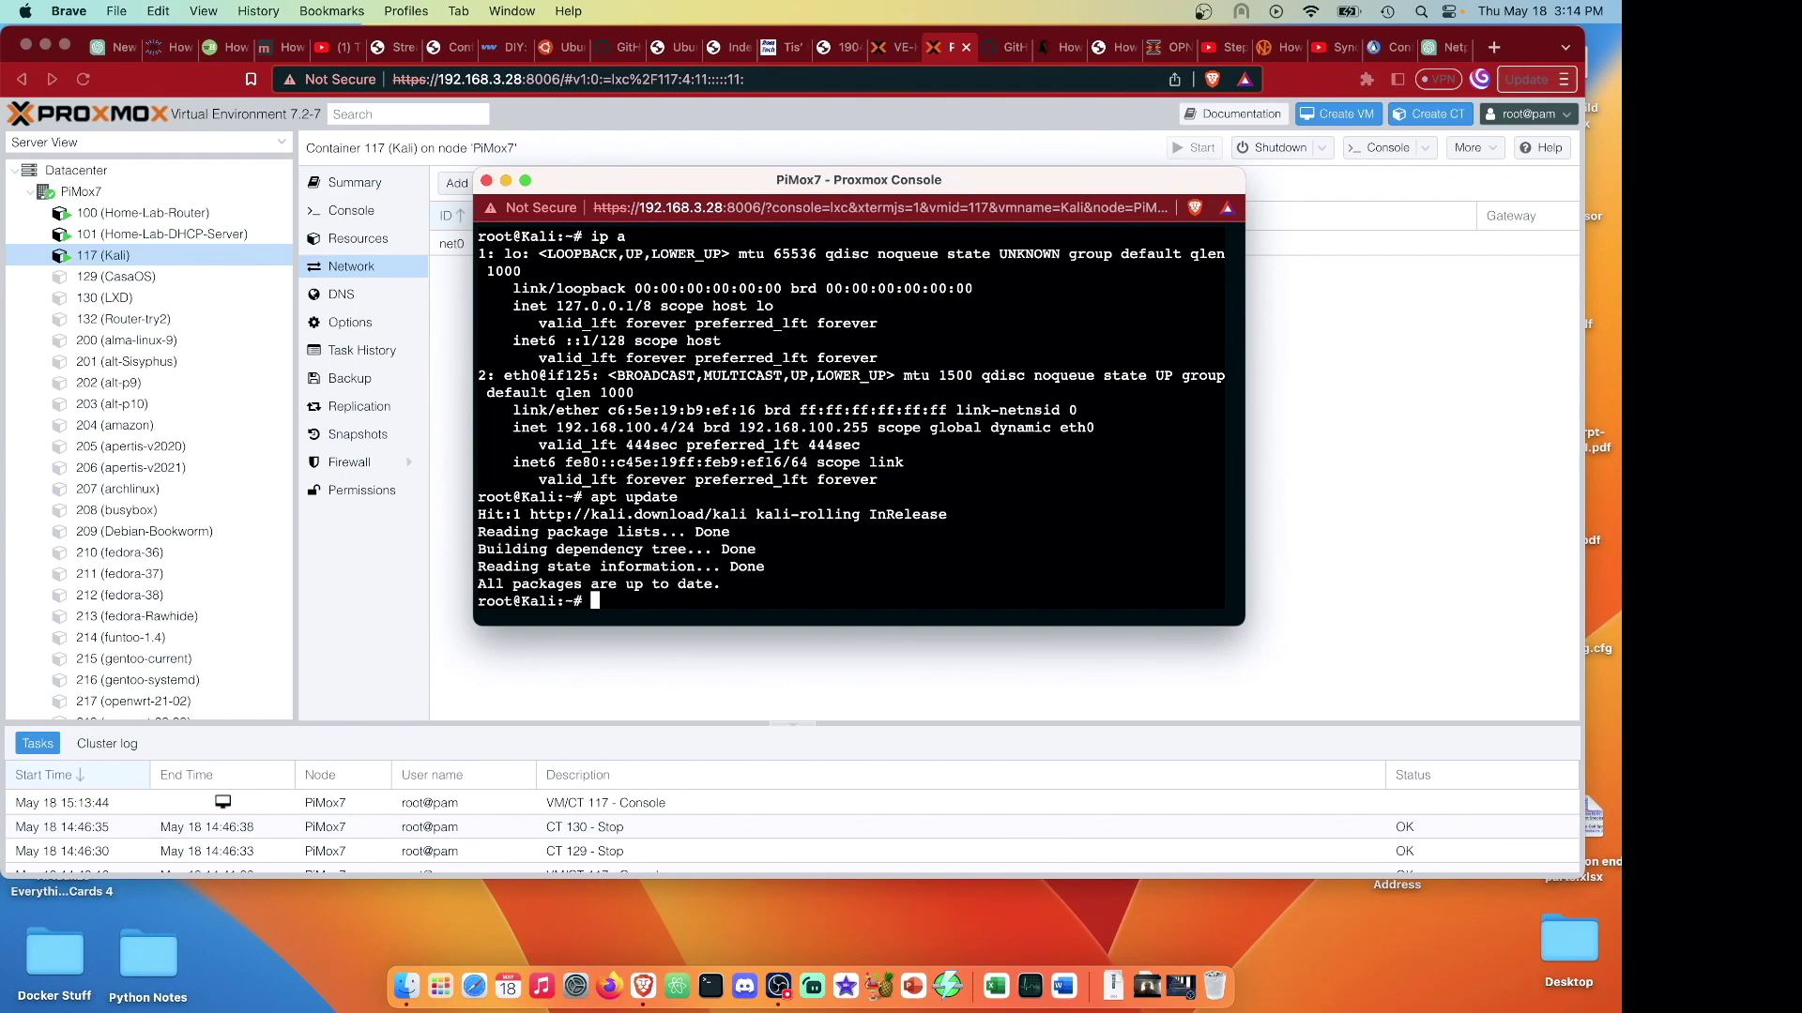
pyautogui.write('ping 1.1.1.1')
pyautogui.press('Return')
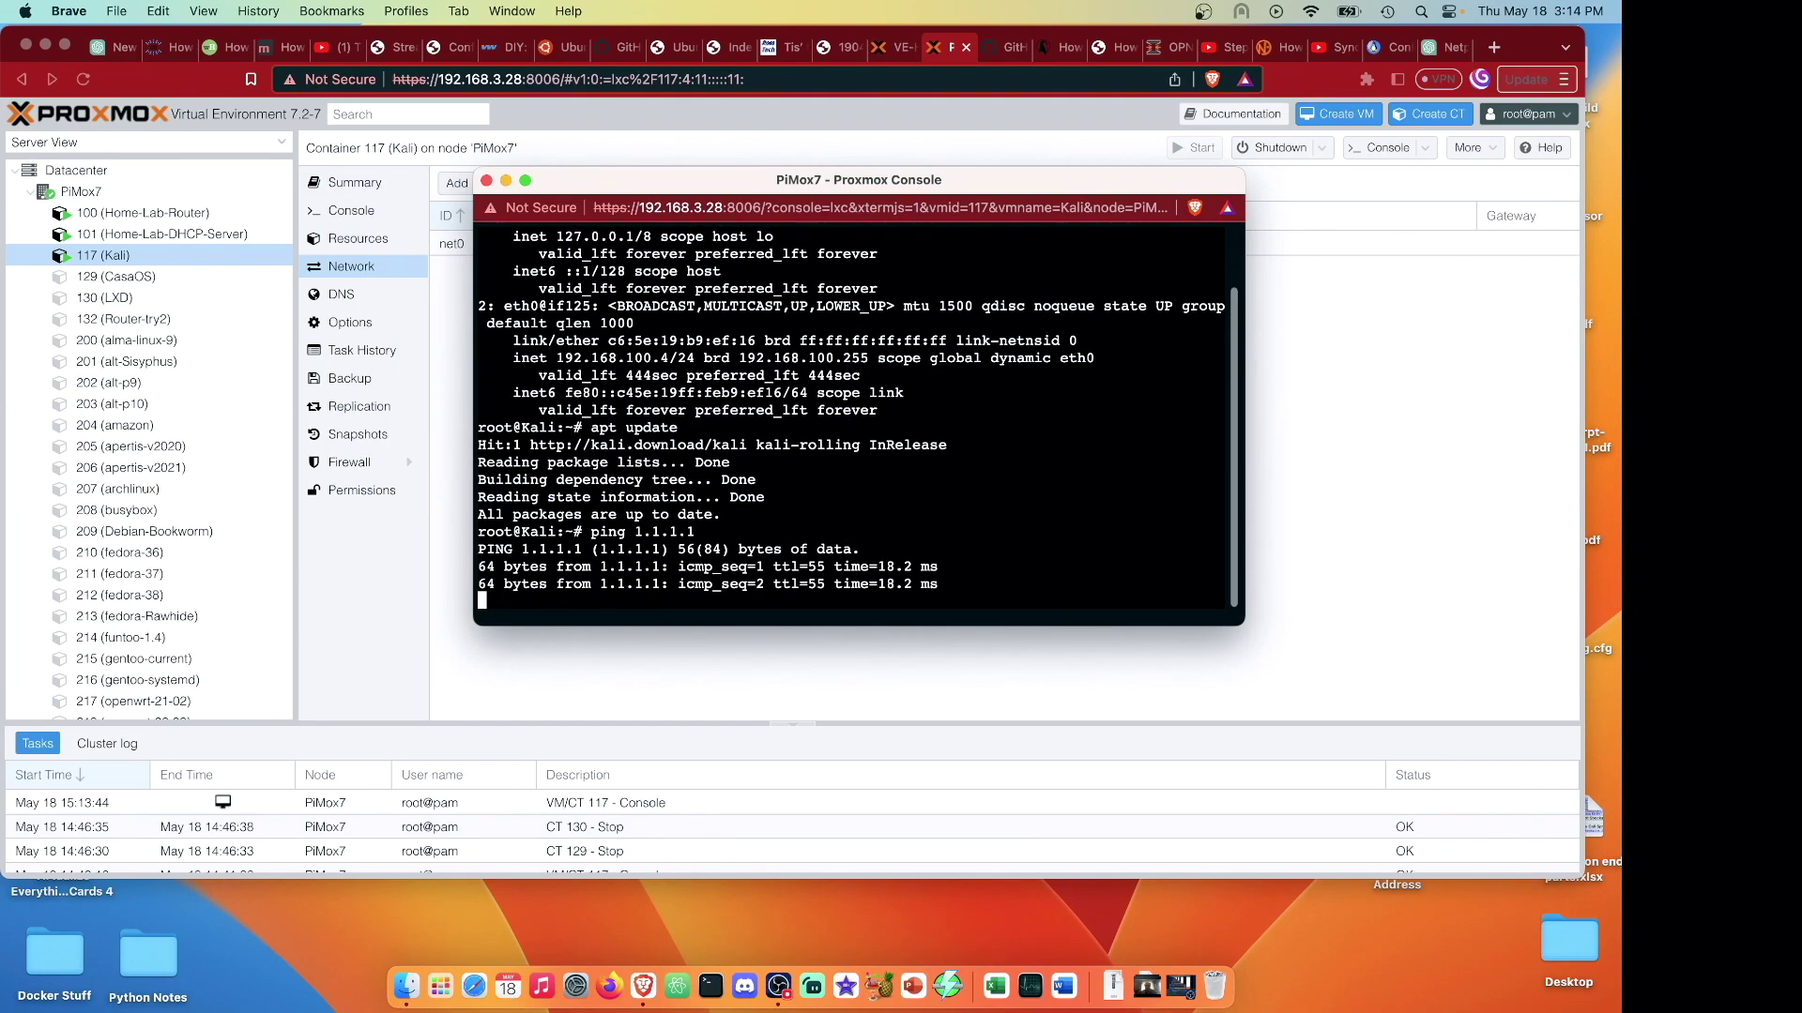
pyautogui.hotkey('ctrl', 'c')
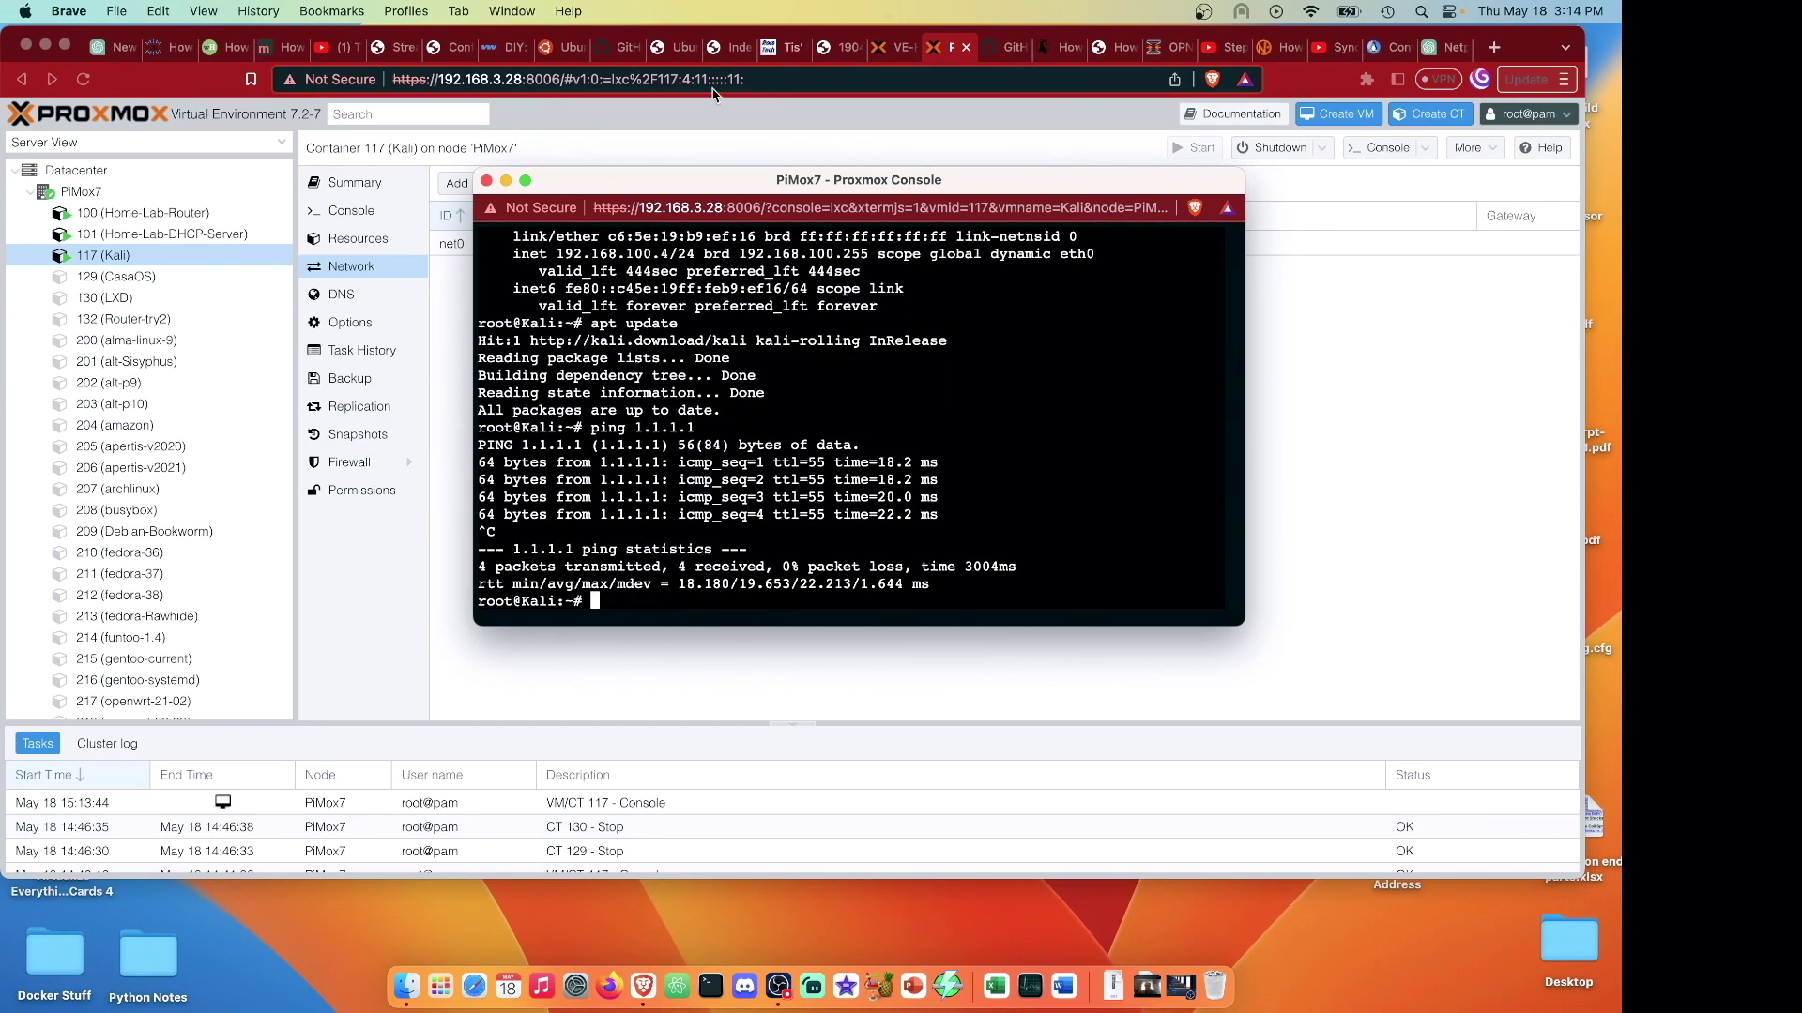
pyautogui.click(487, 180)
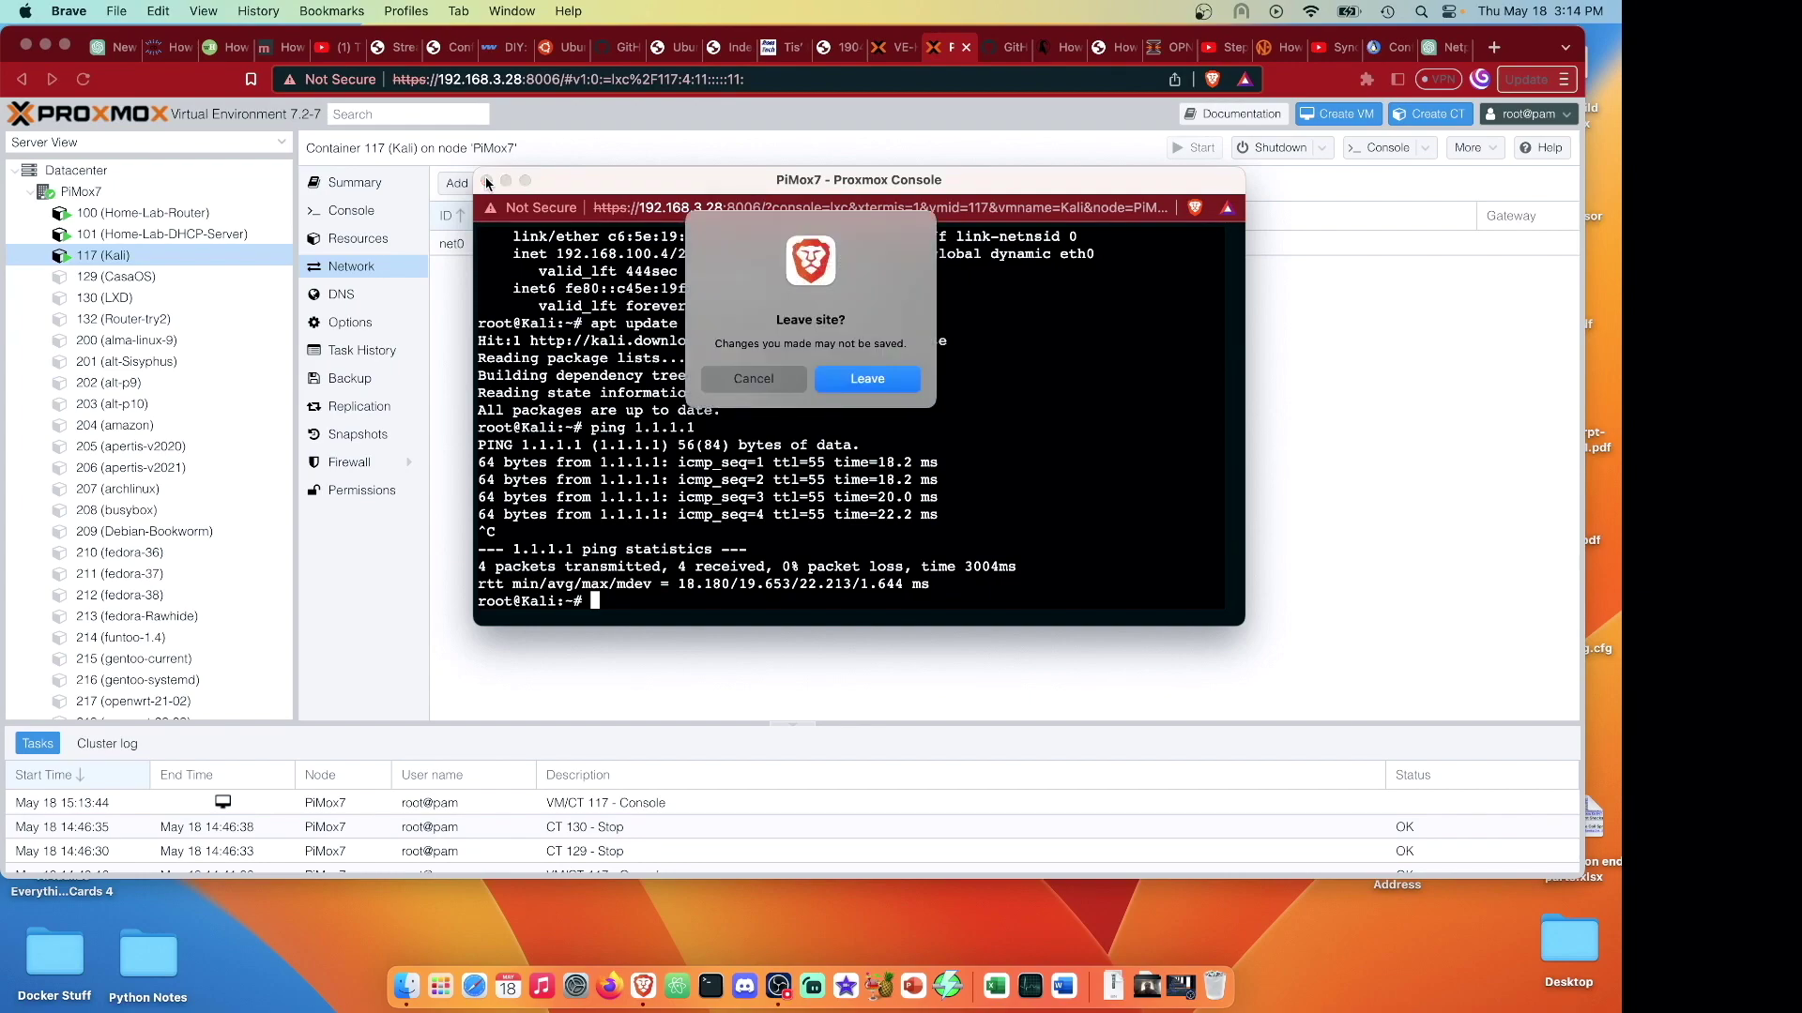
pyautogui.click(876, 383)
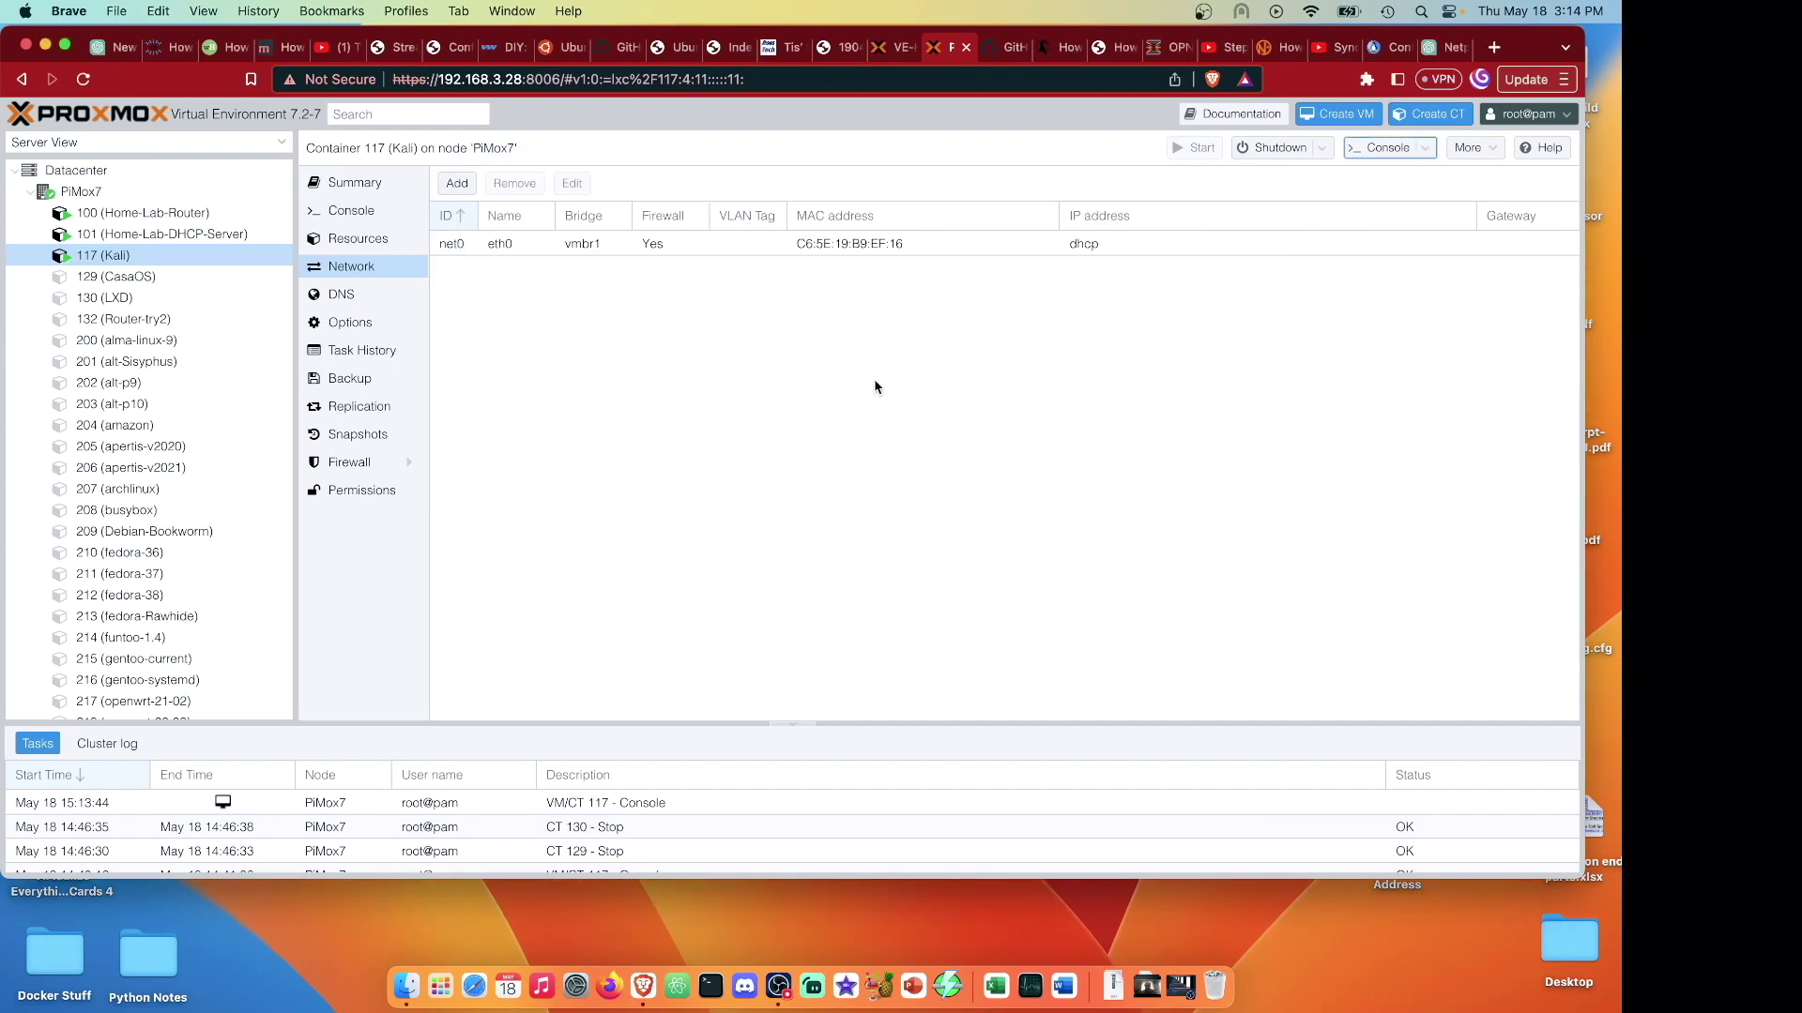
# Create Linux bridge vmbr2 on port eth0.150 on PiMox7 and apply the network configuration.
pyautogui.click(188, 199)
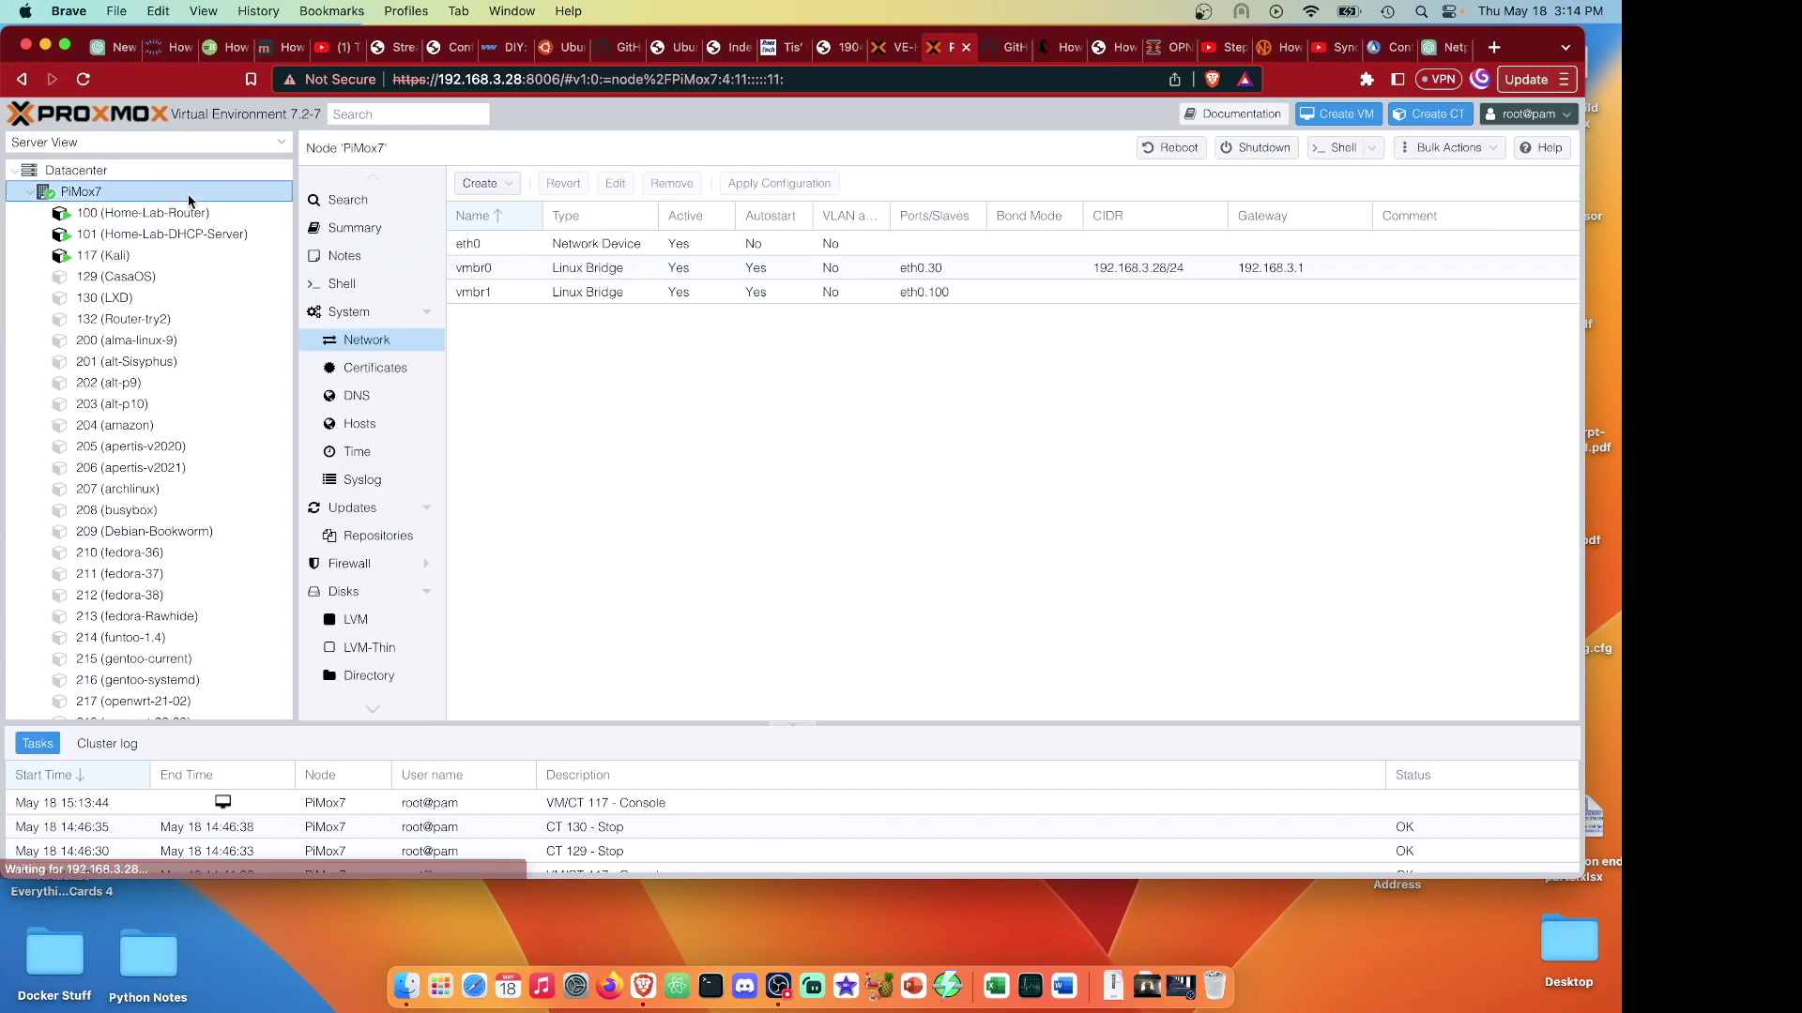
pyautogui.click(507, 185)
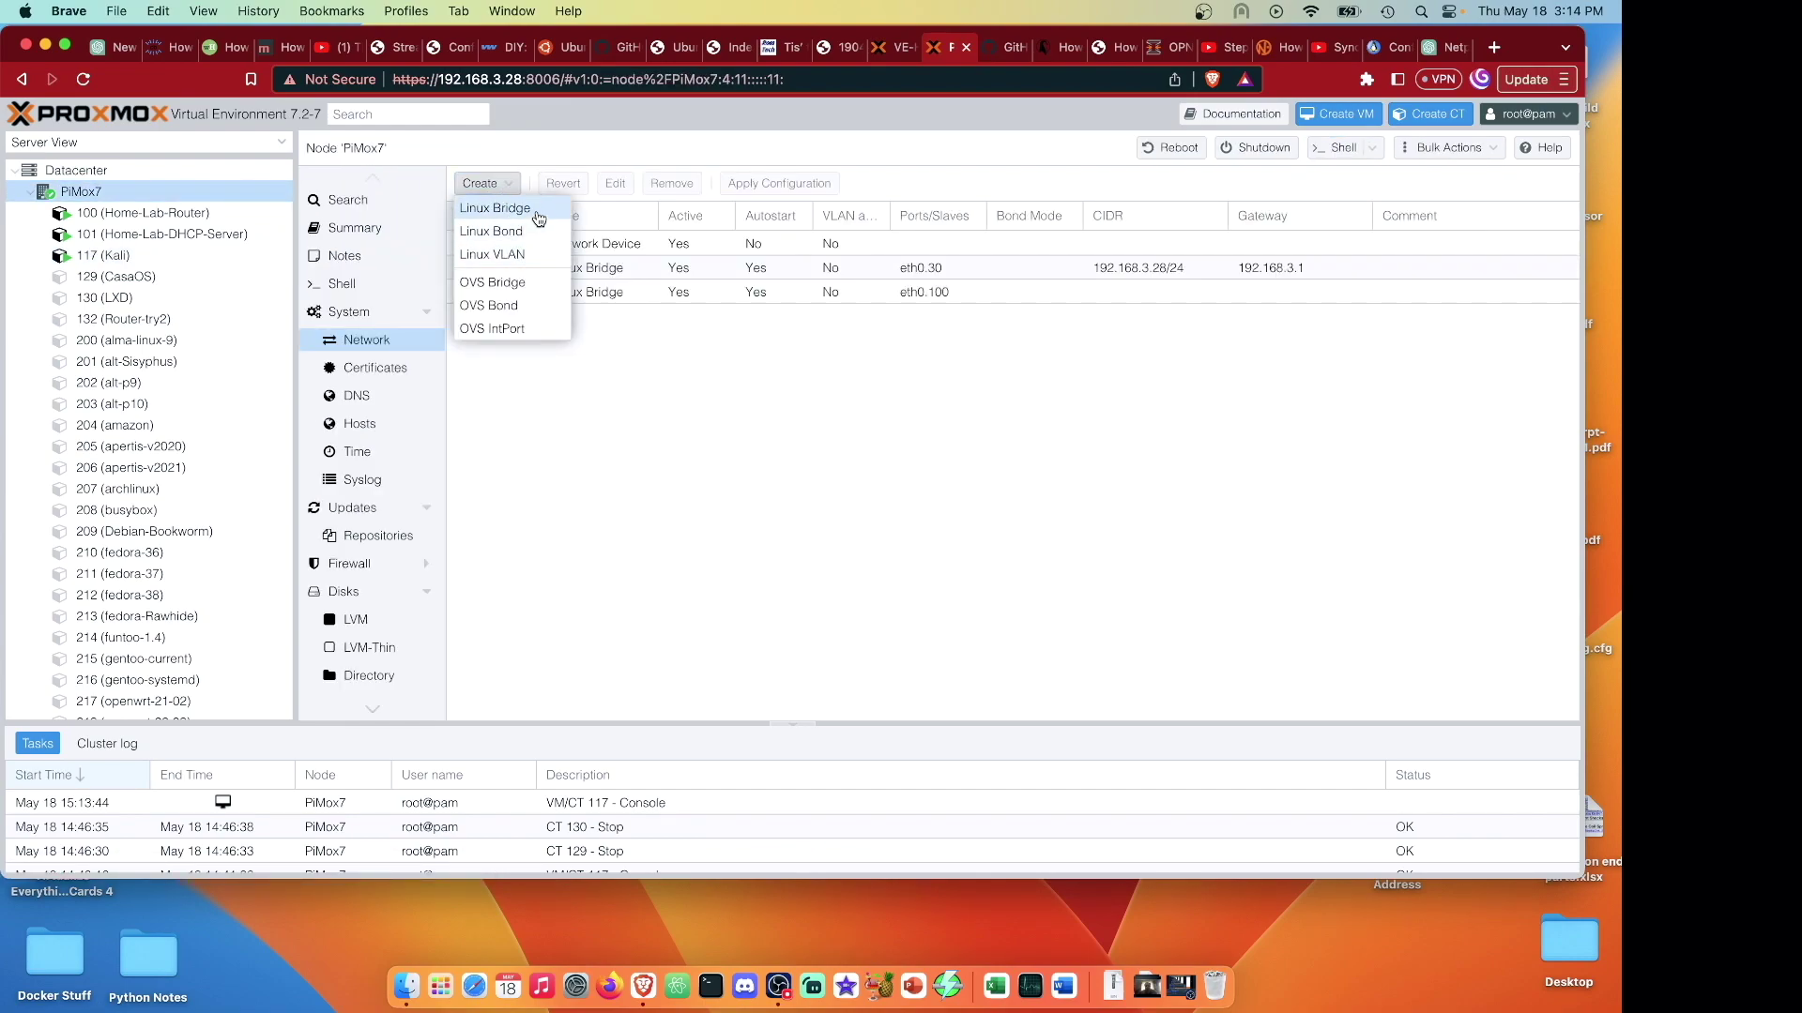
pyautogui.click(535, 208)
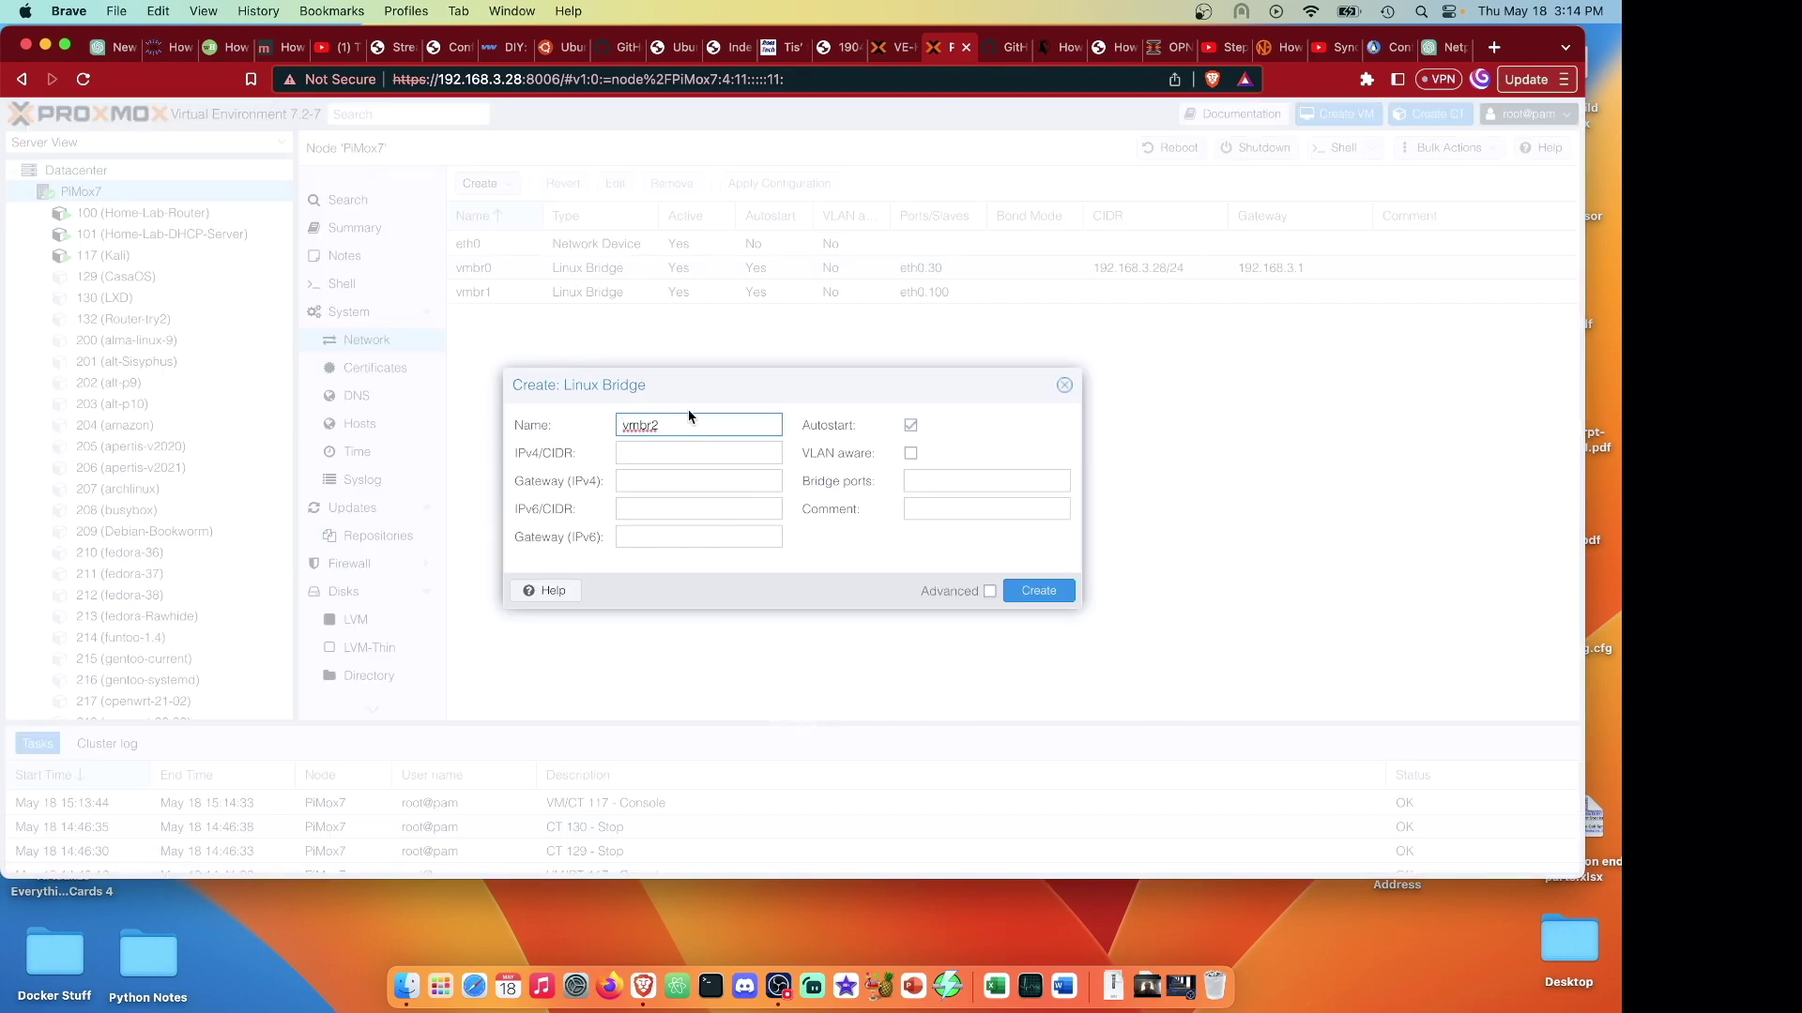
pyautogui.click(929, 481)
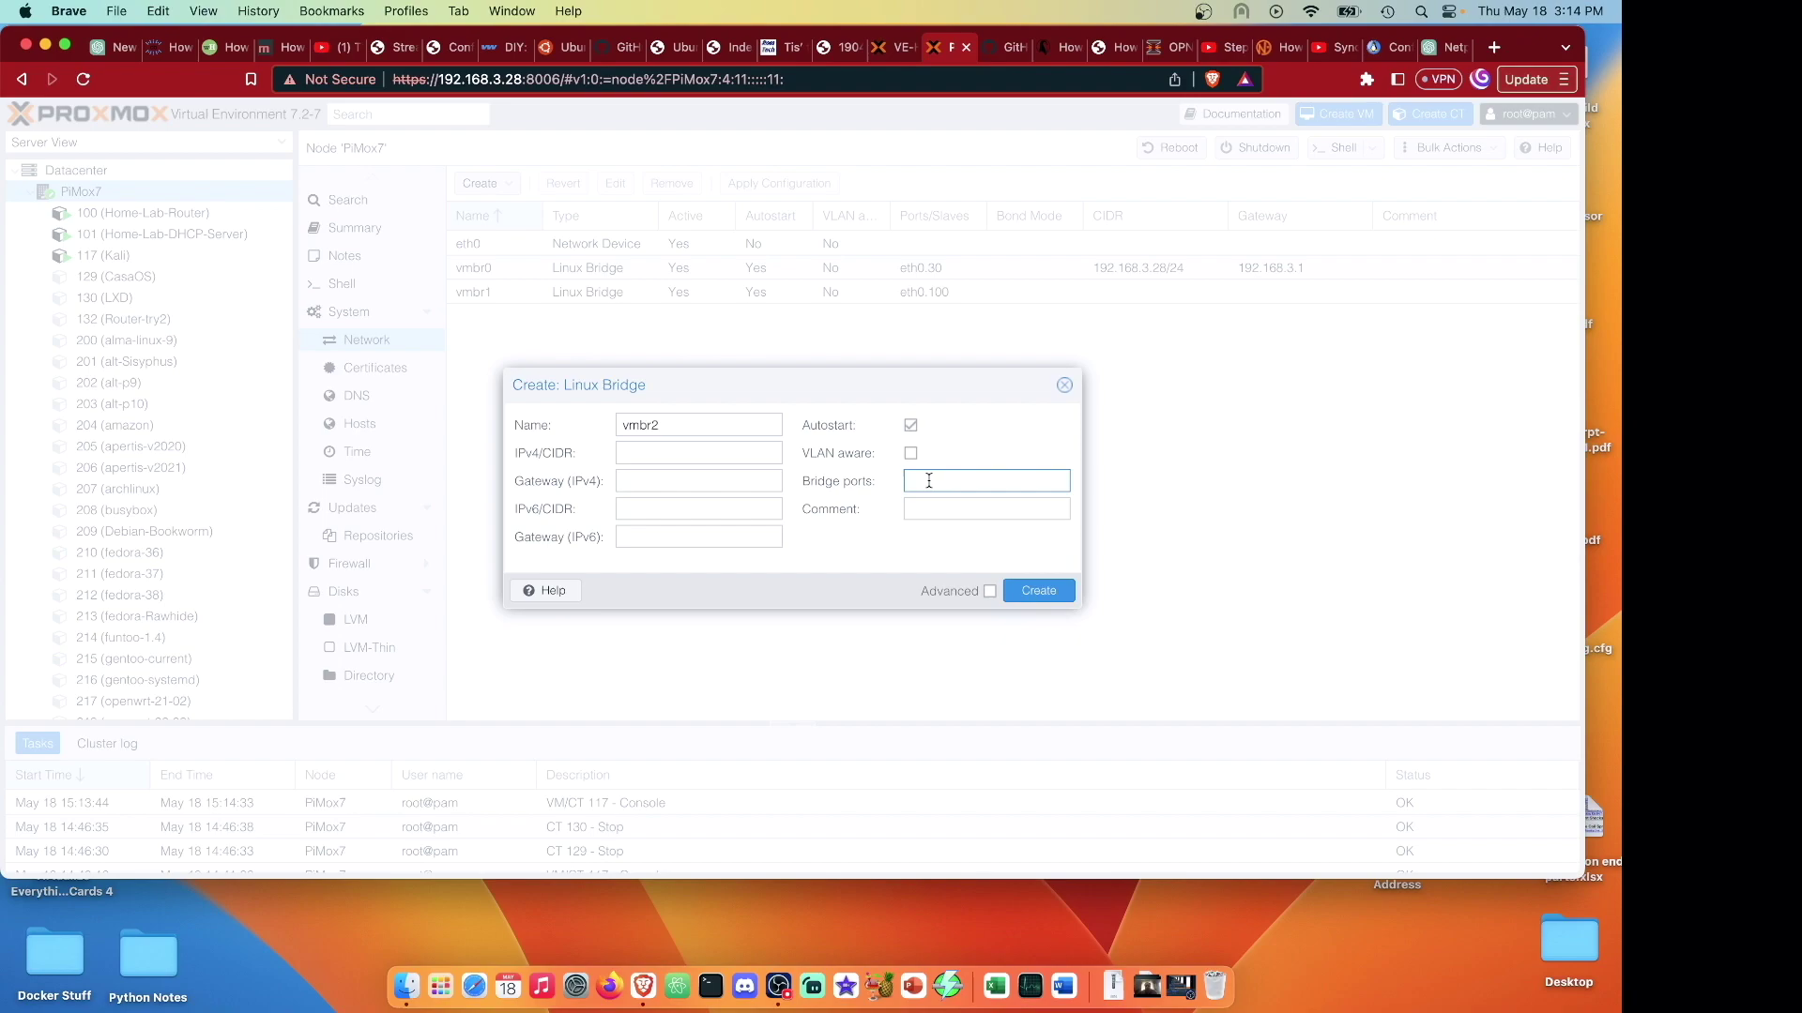
pyautogui.write('eth0.150')
pyautogui.click(1036, 588)
pyautogui.click(779, 183)
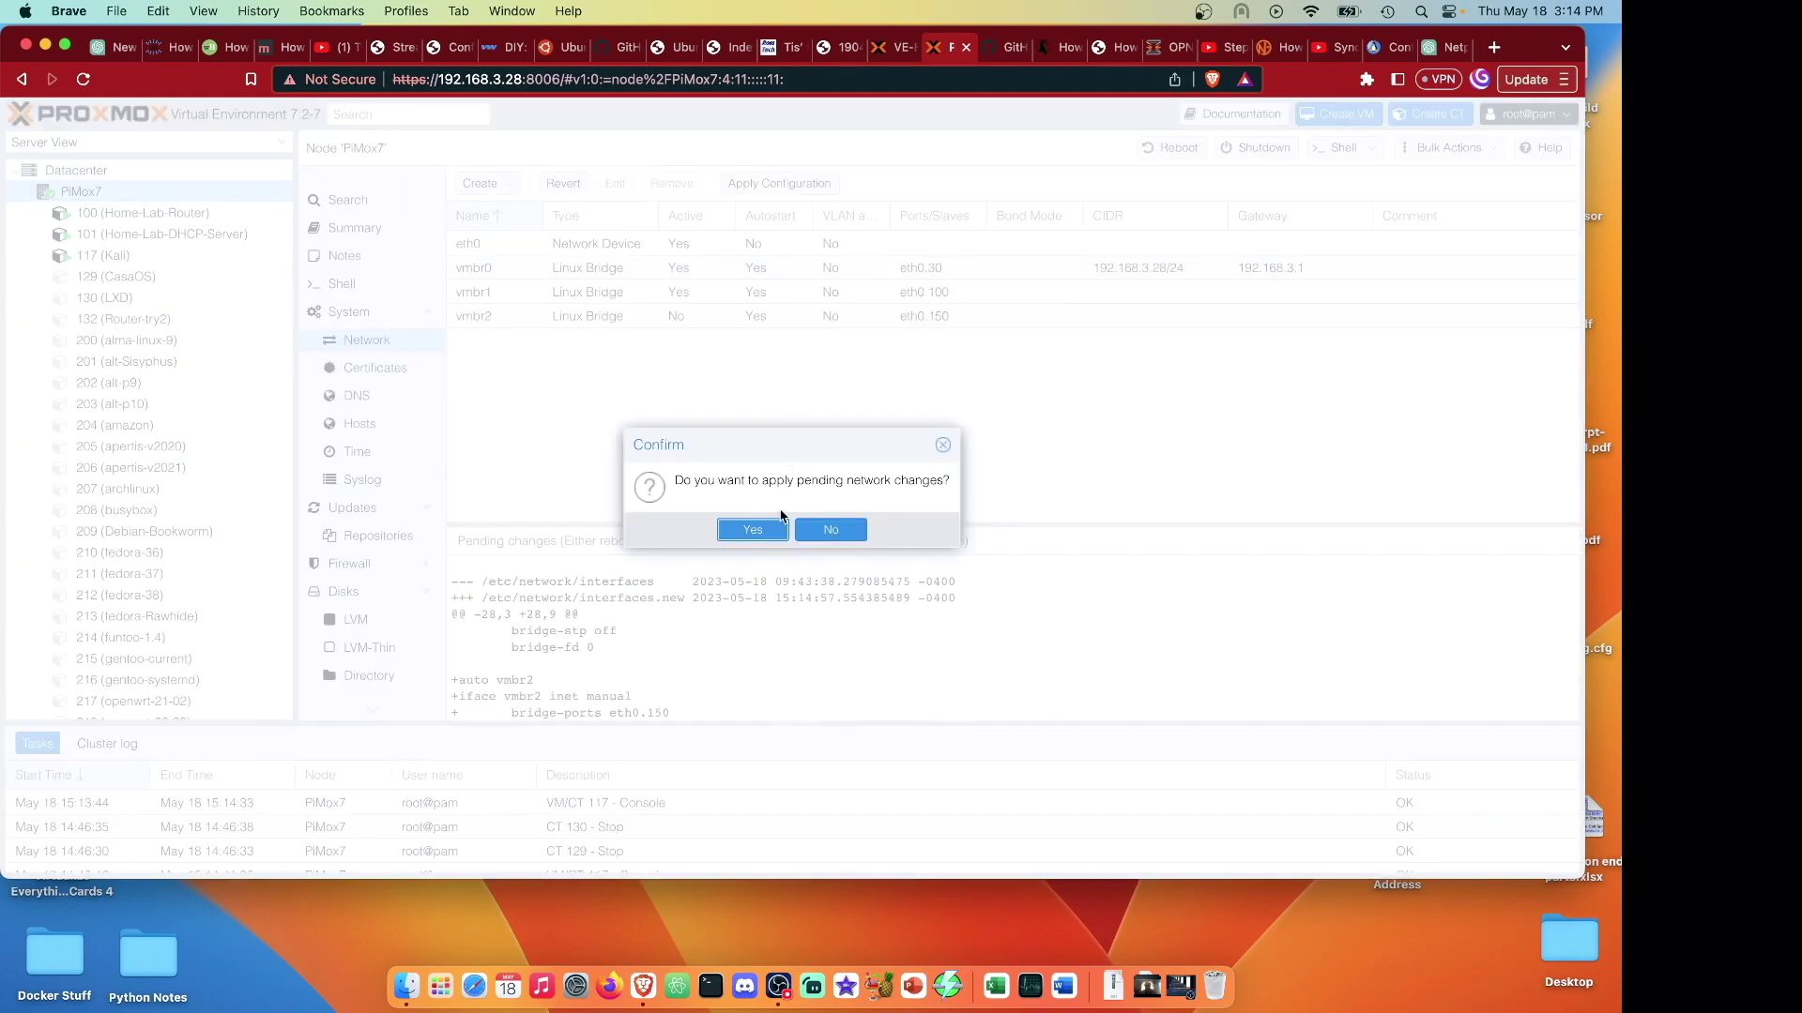
pyautogui.click(753, 531)
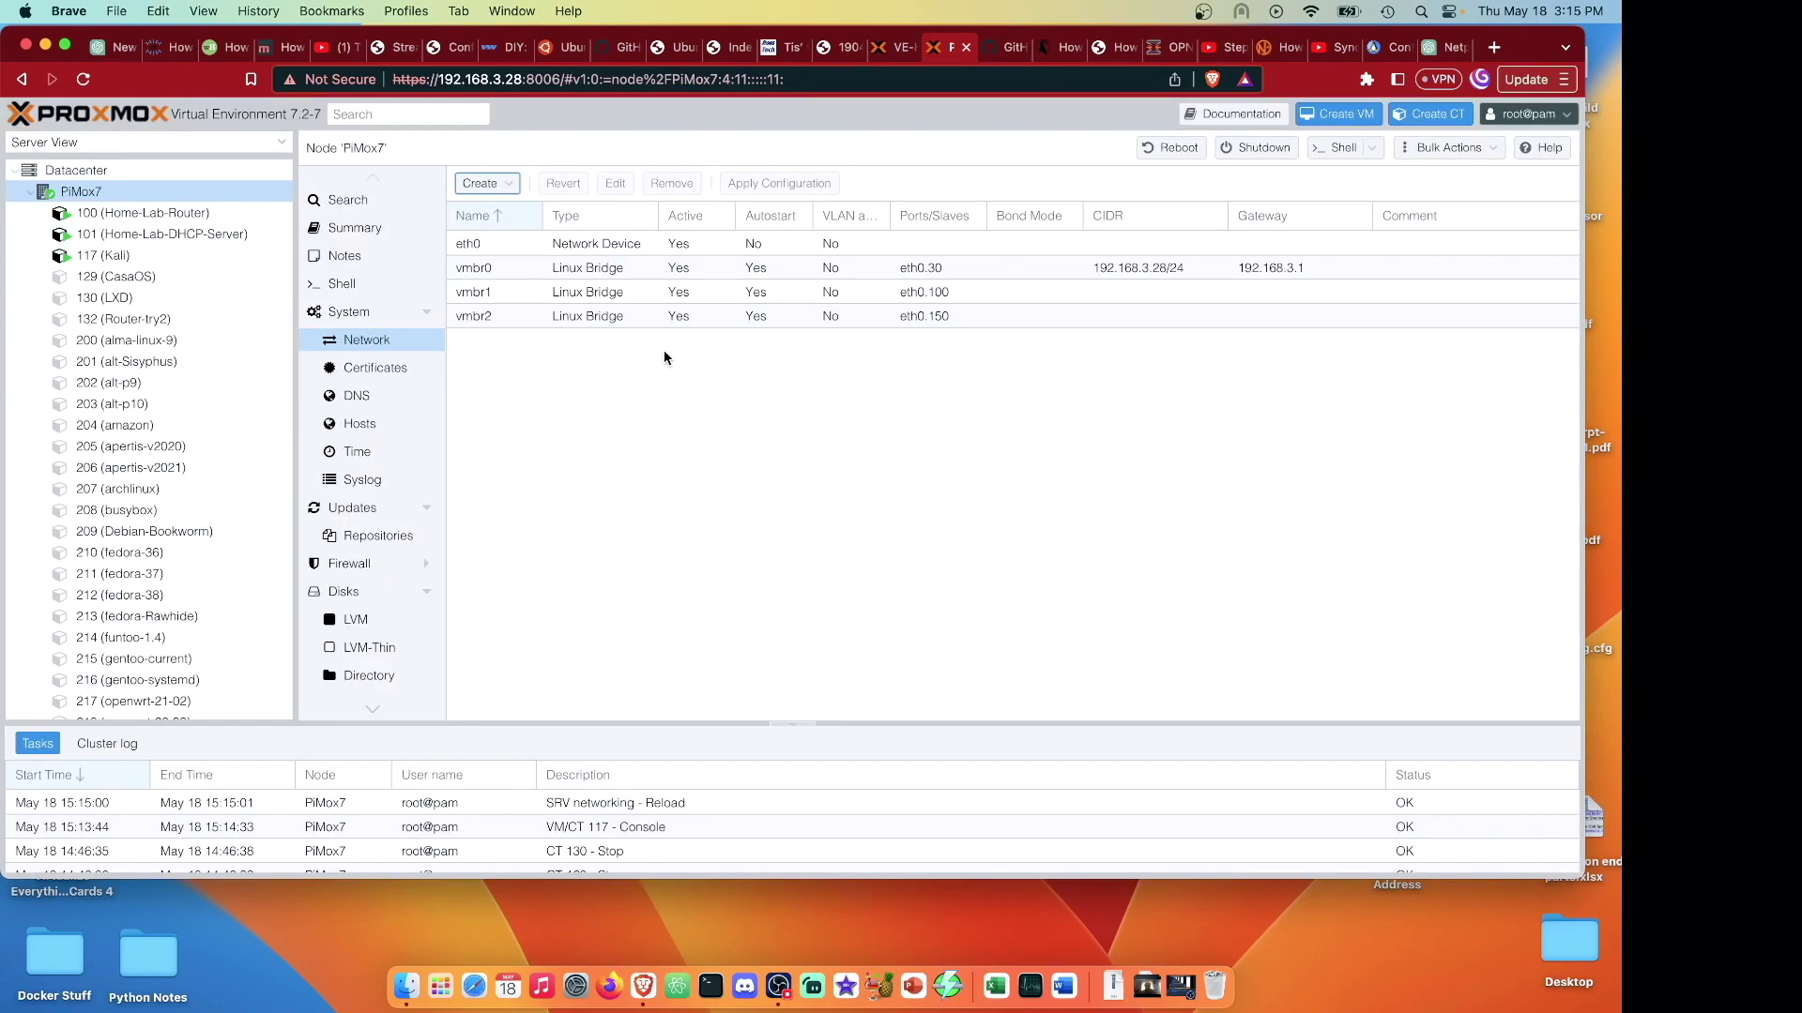
# Stop the Kali container 117.
pyautogui.click(130, 256)
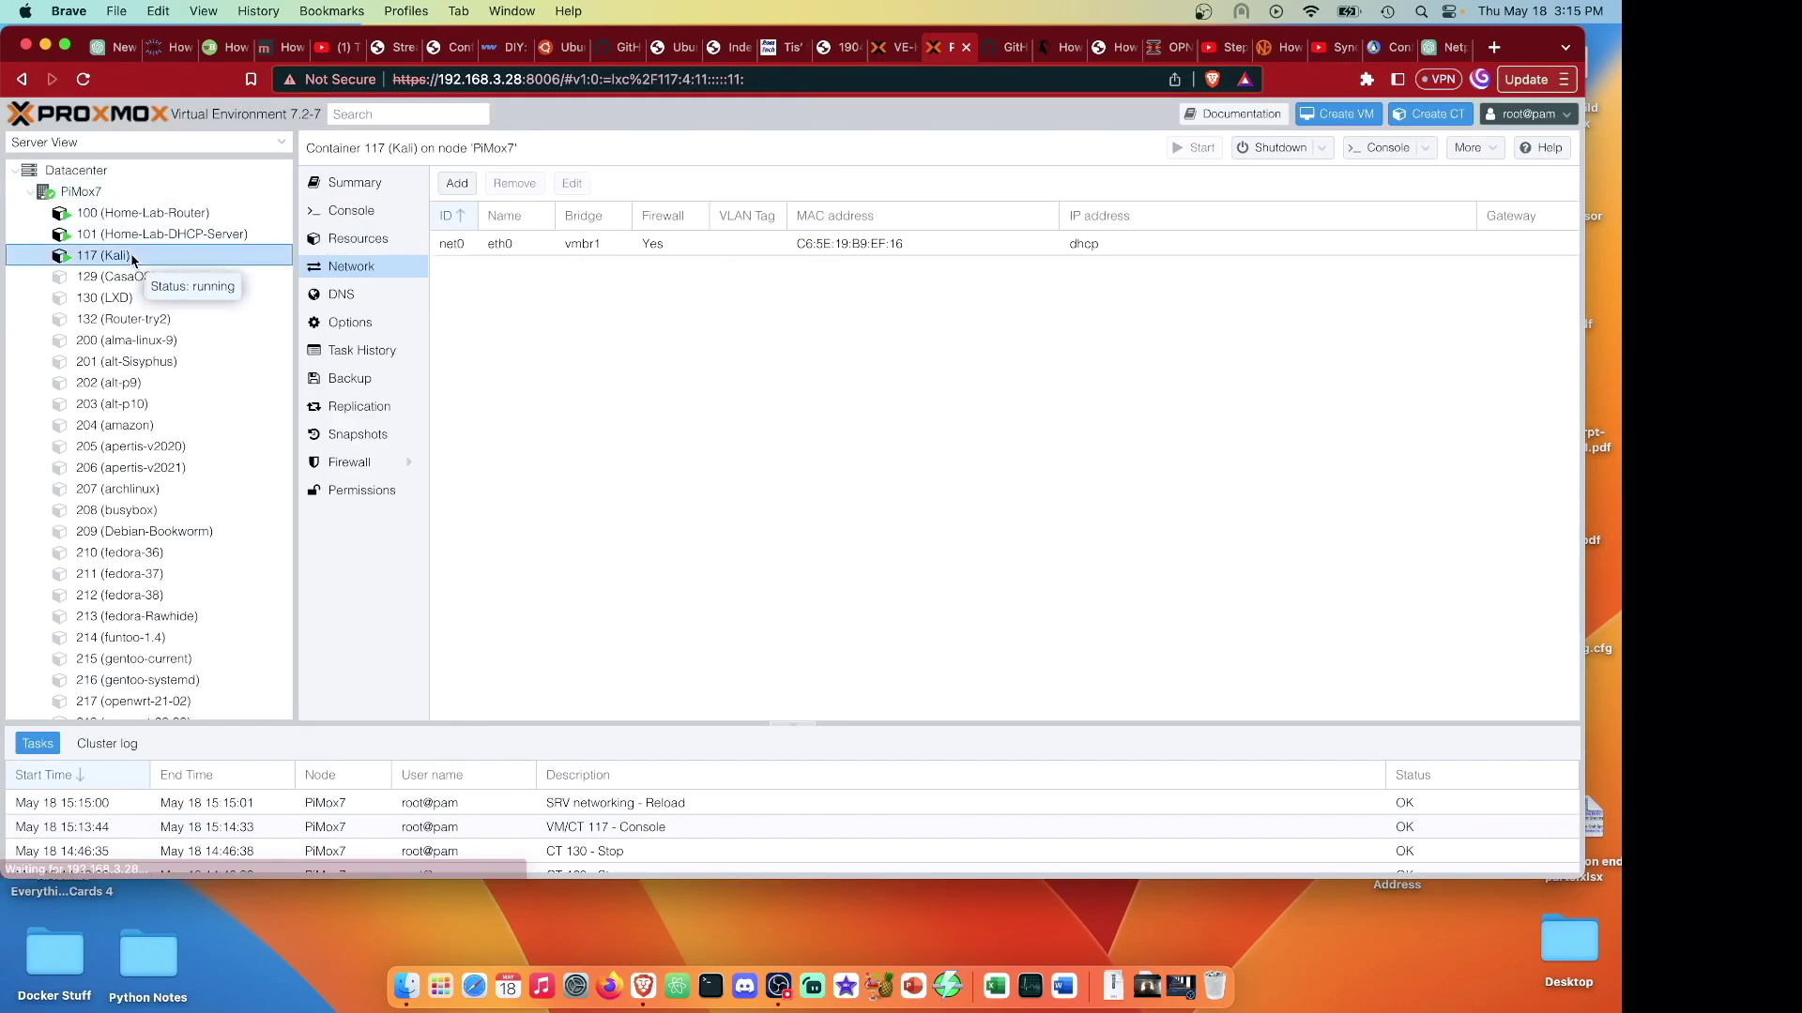
pyautogui.click(1320, 148)
pyautogui.click(1286, 199)
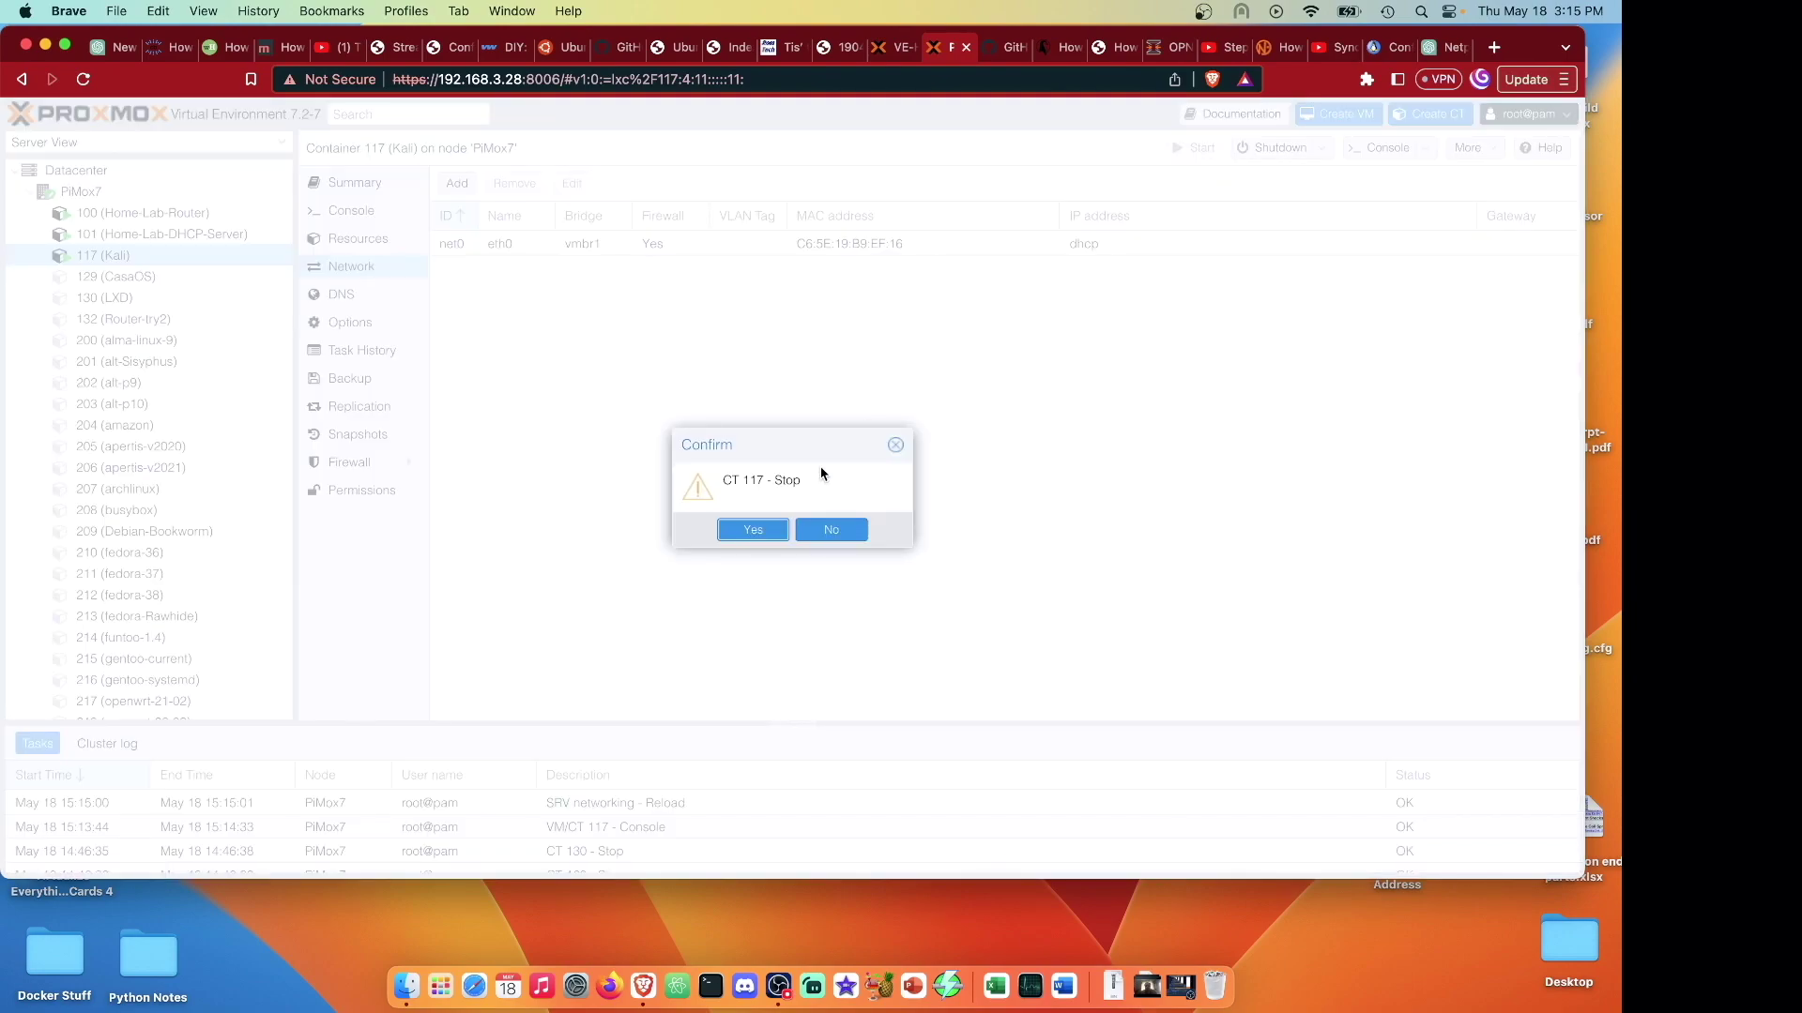
pyautogui.click(760, 529)
# Change Kali's net0 interface to use bridge vmbr2.
pyautogui.click(610, 243)
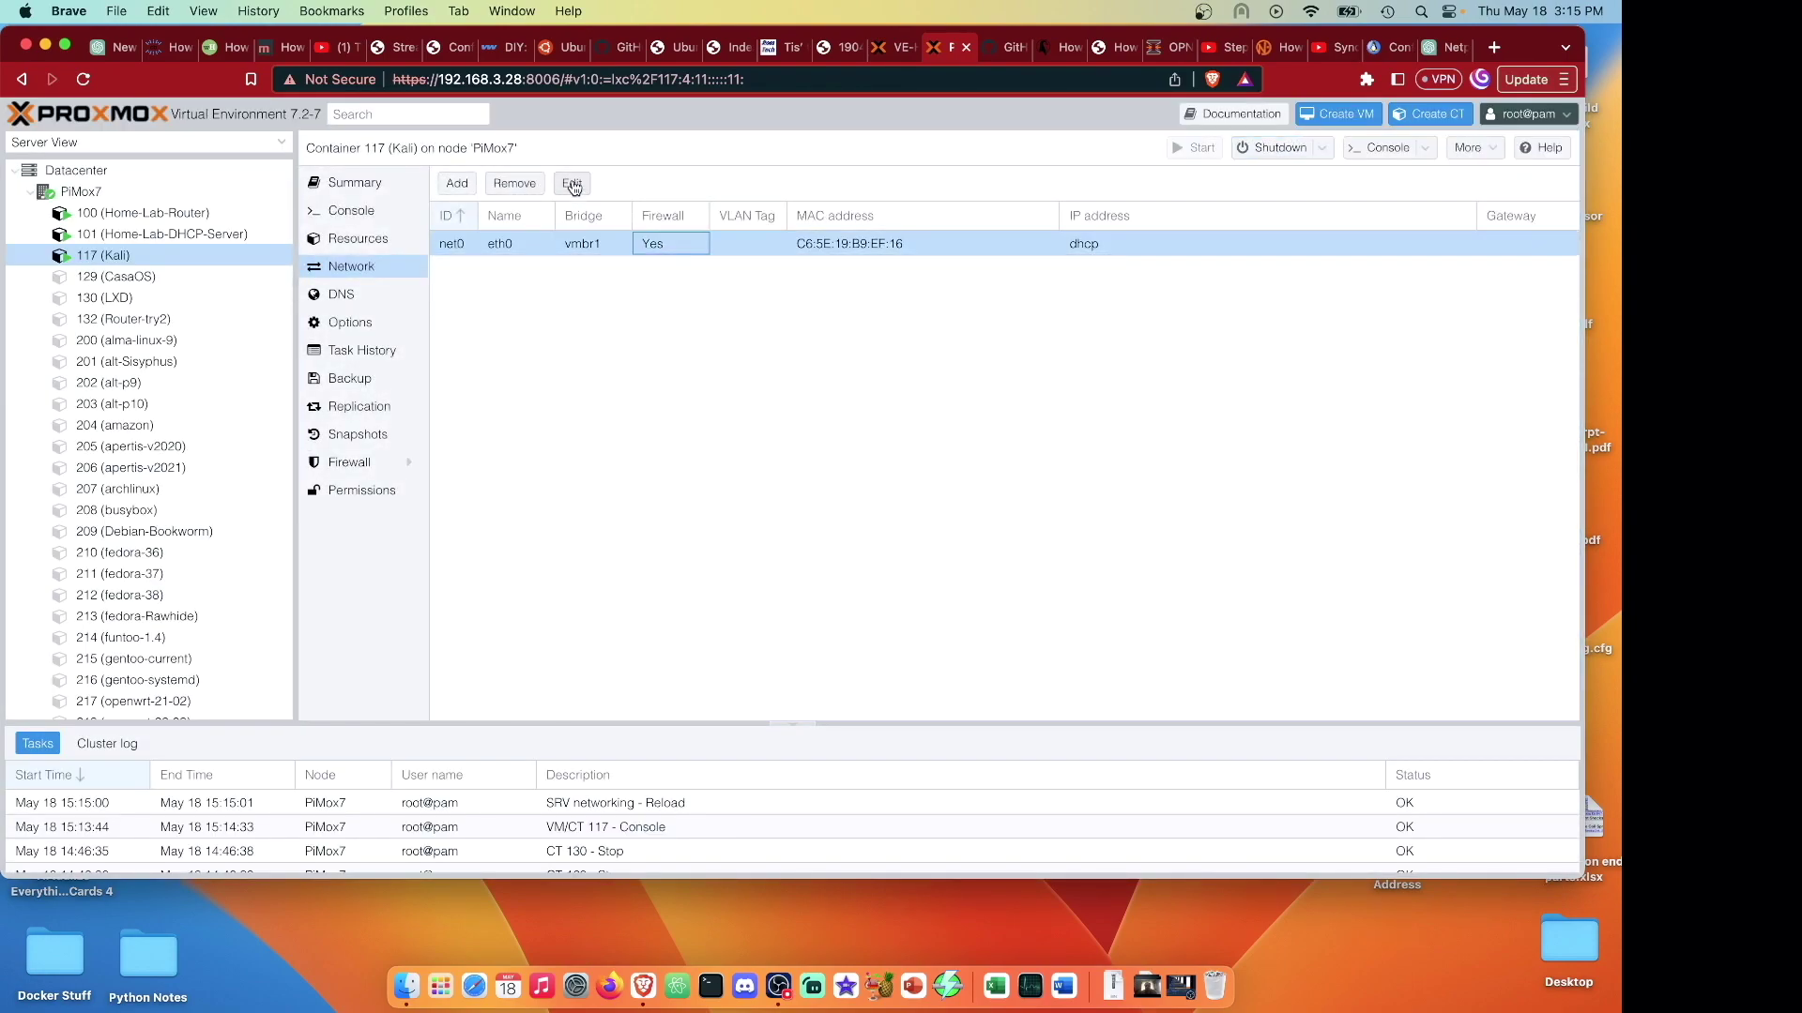
pyautogui.click(571, 182)
pyautogui.click(777, 471)
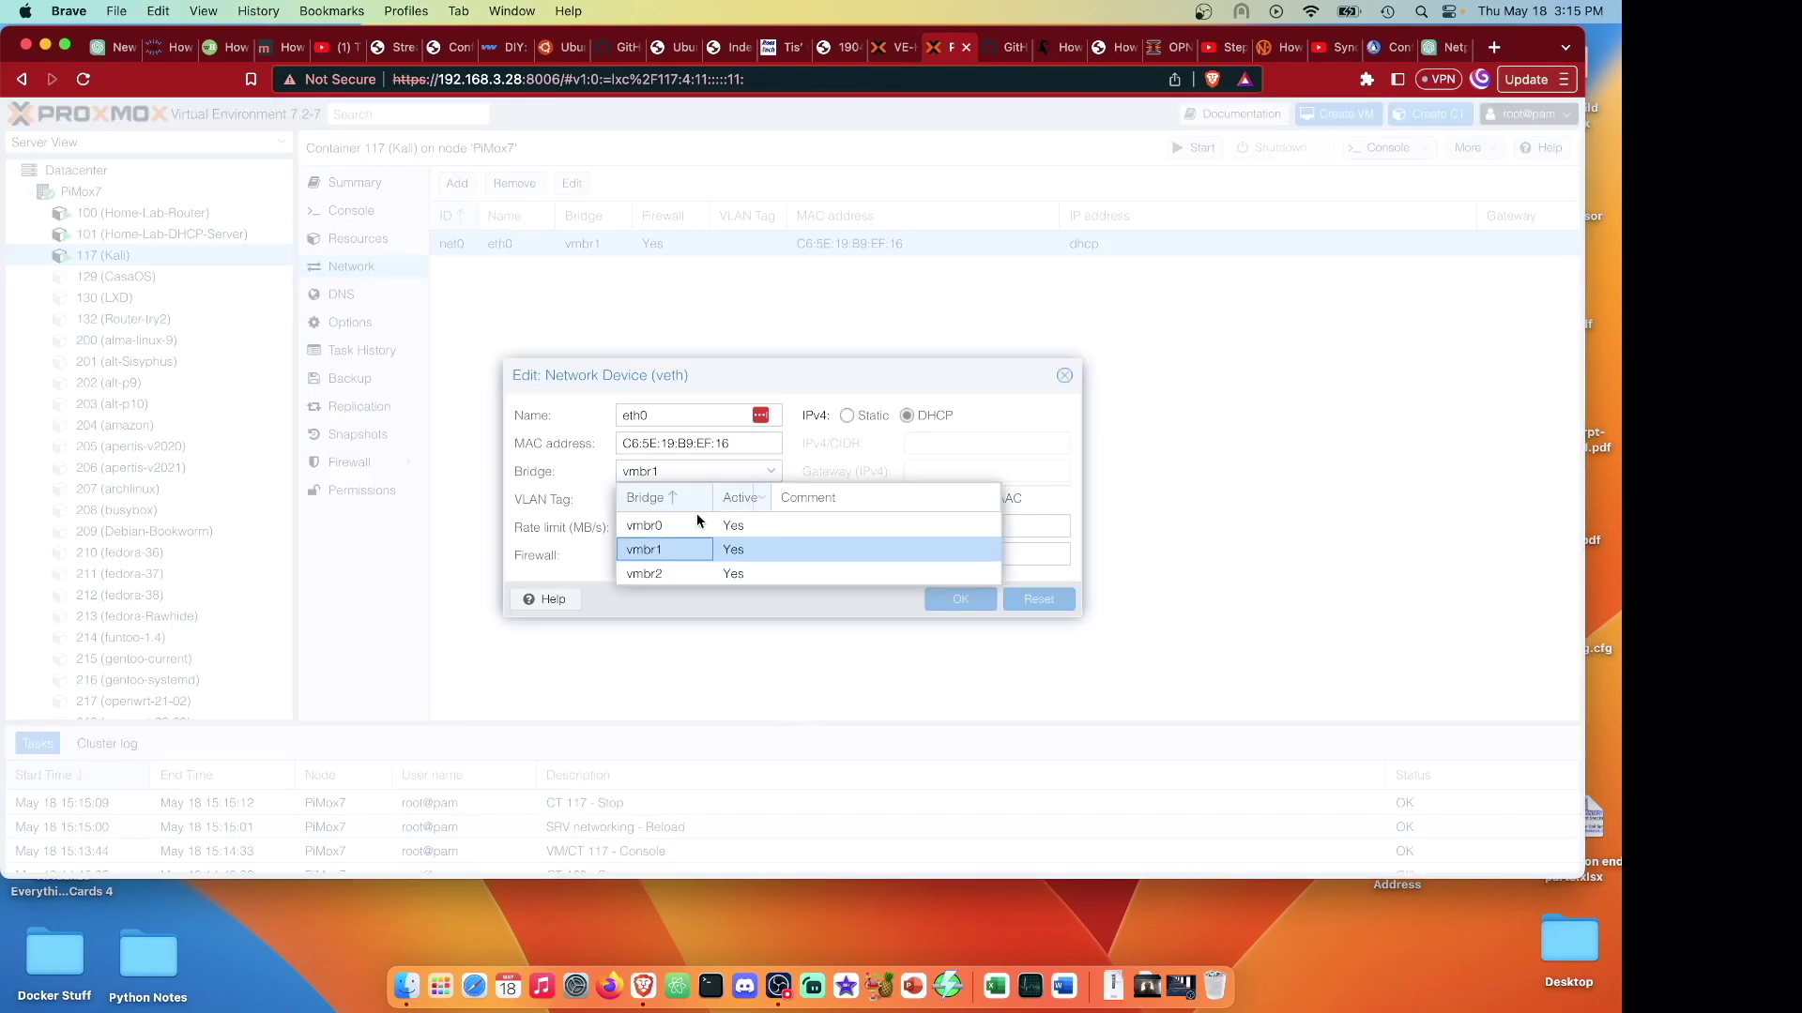
pyautogui.click(676, 572)
pyautogui.click(979, 600)
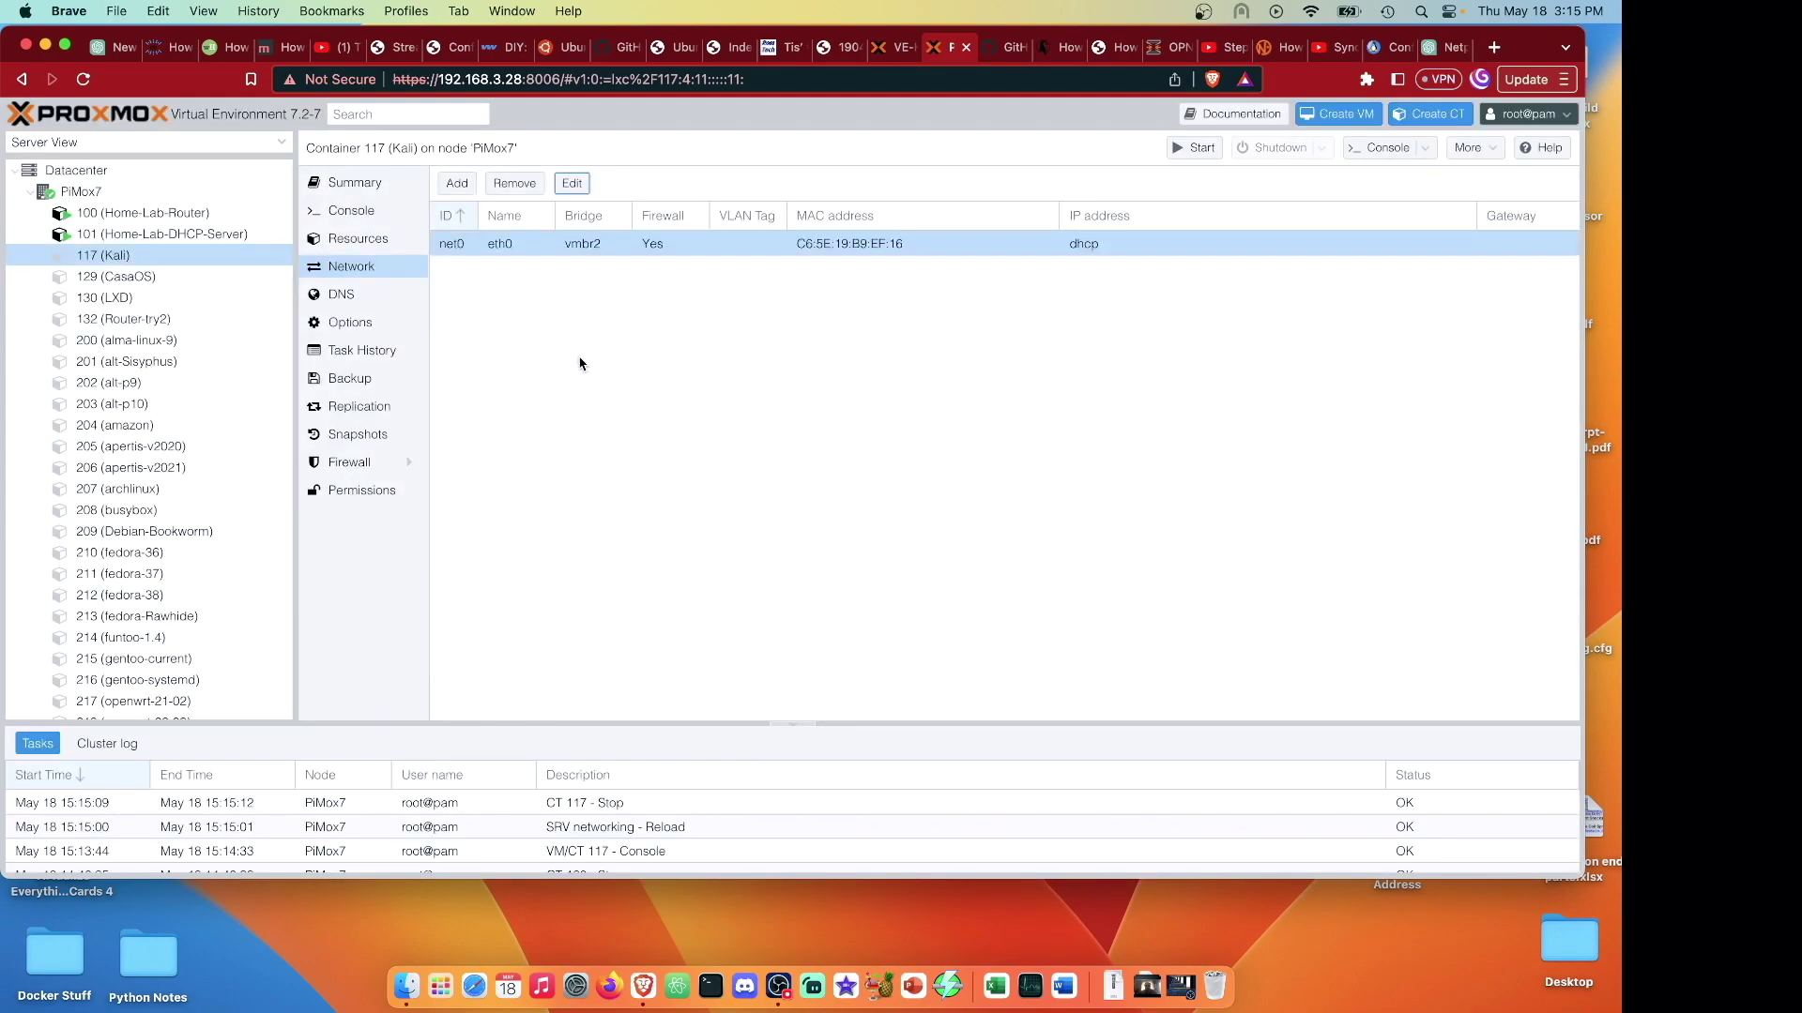
# Start the Kali container again and open its console.
pyautogui.click(1198, 147)
pyautogui.click(1387, 152)
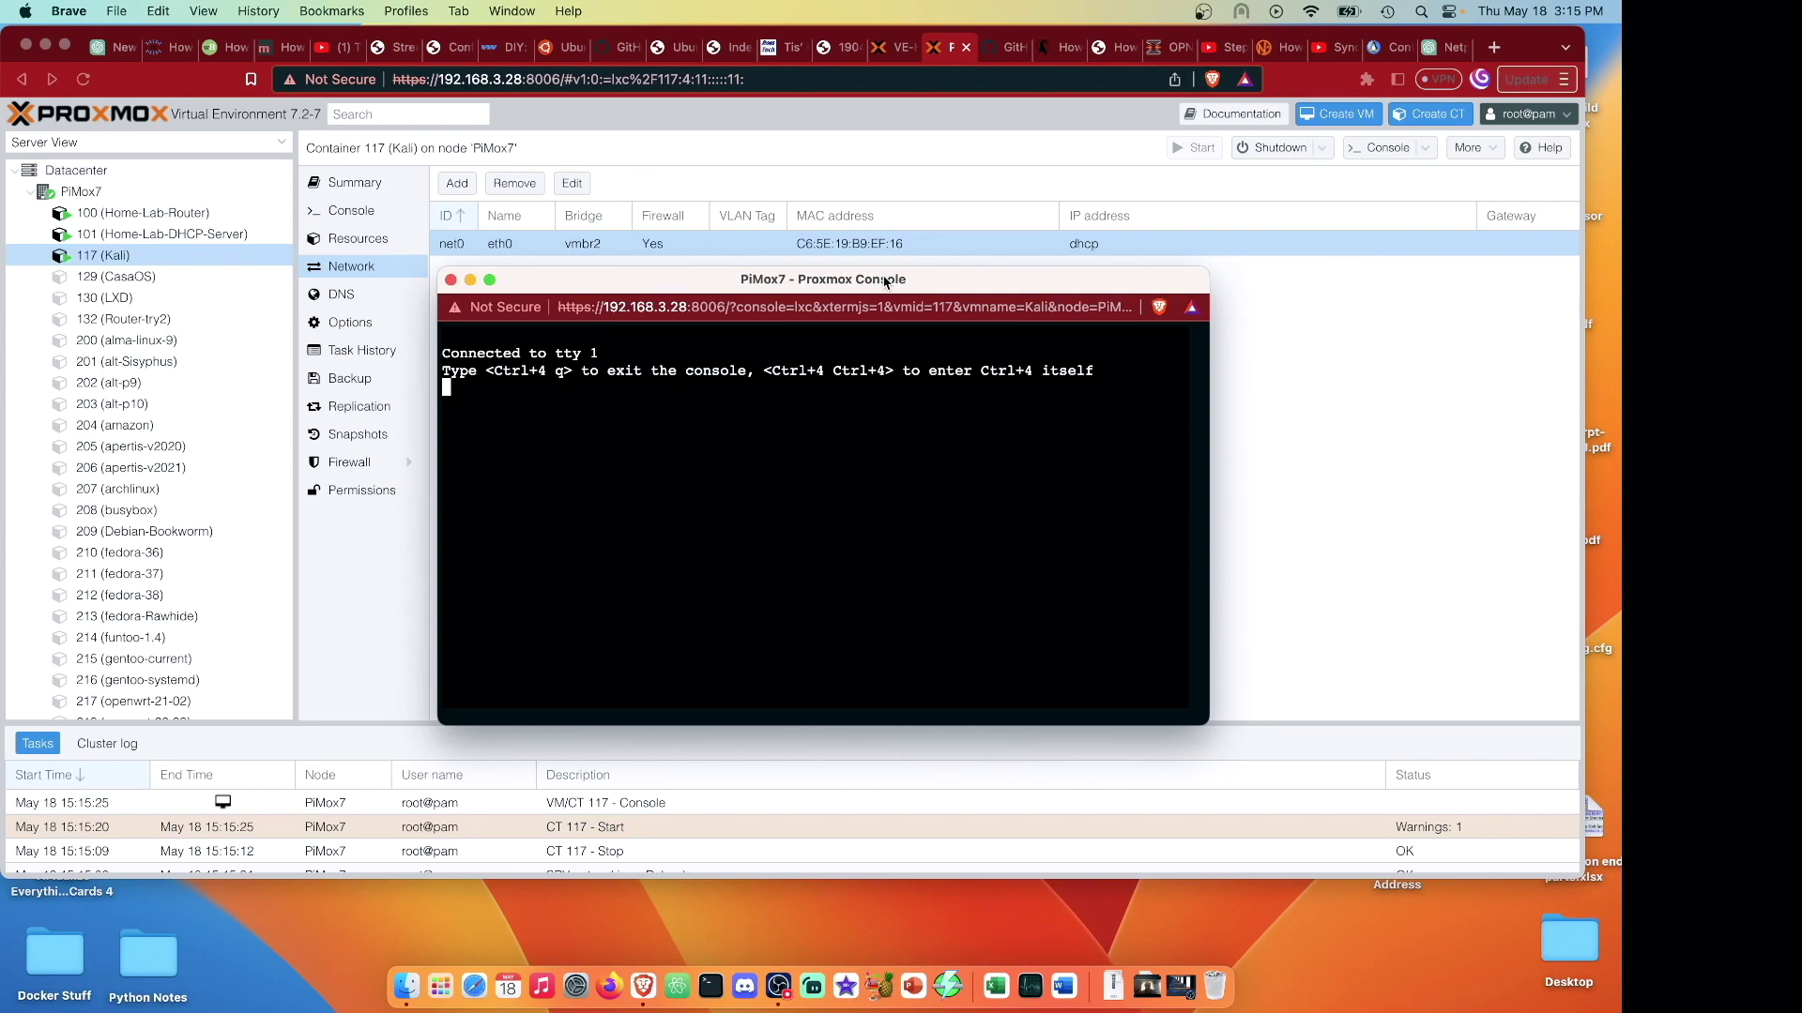
pyautogui.moveTo(884, 282); pyautogui.dragTo(1021, 528)
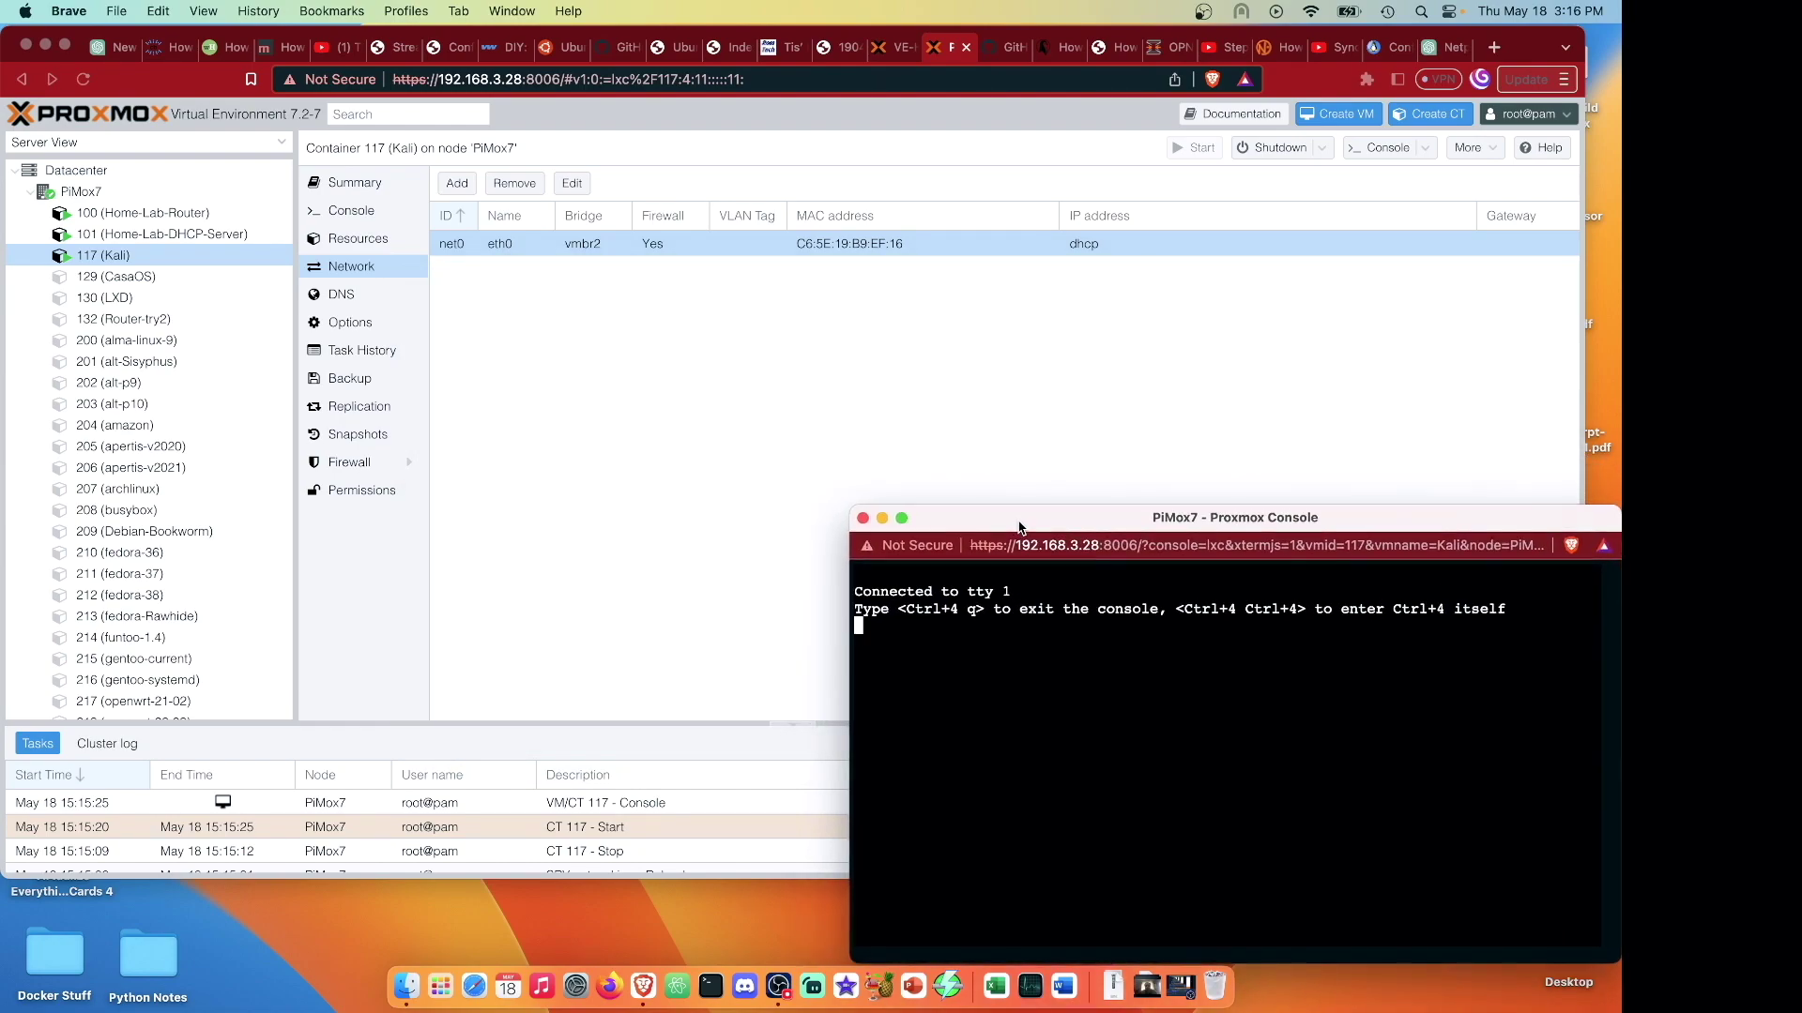
pyautogui.click(593, 464)
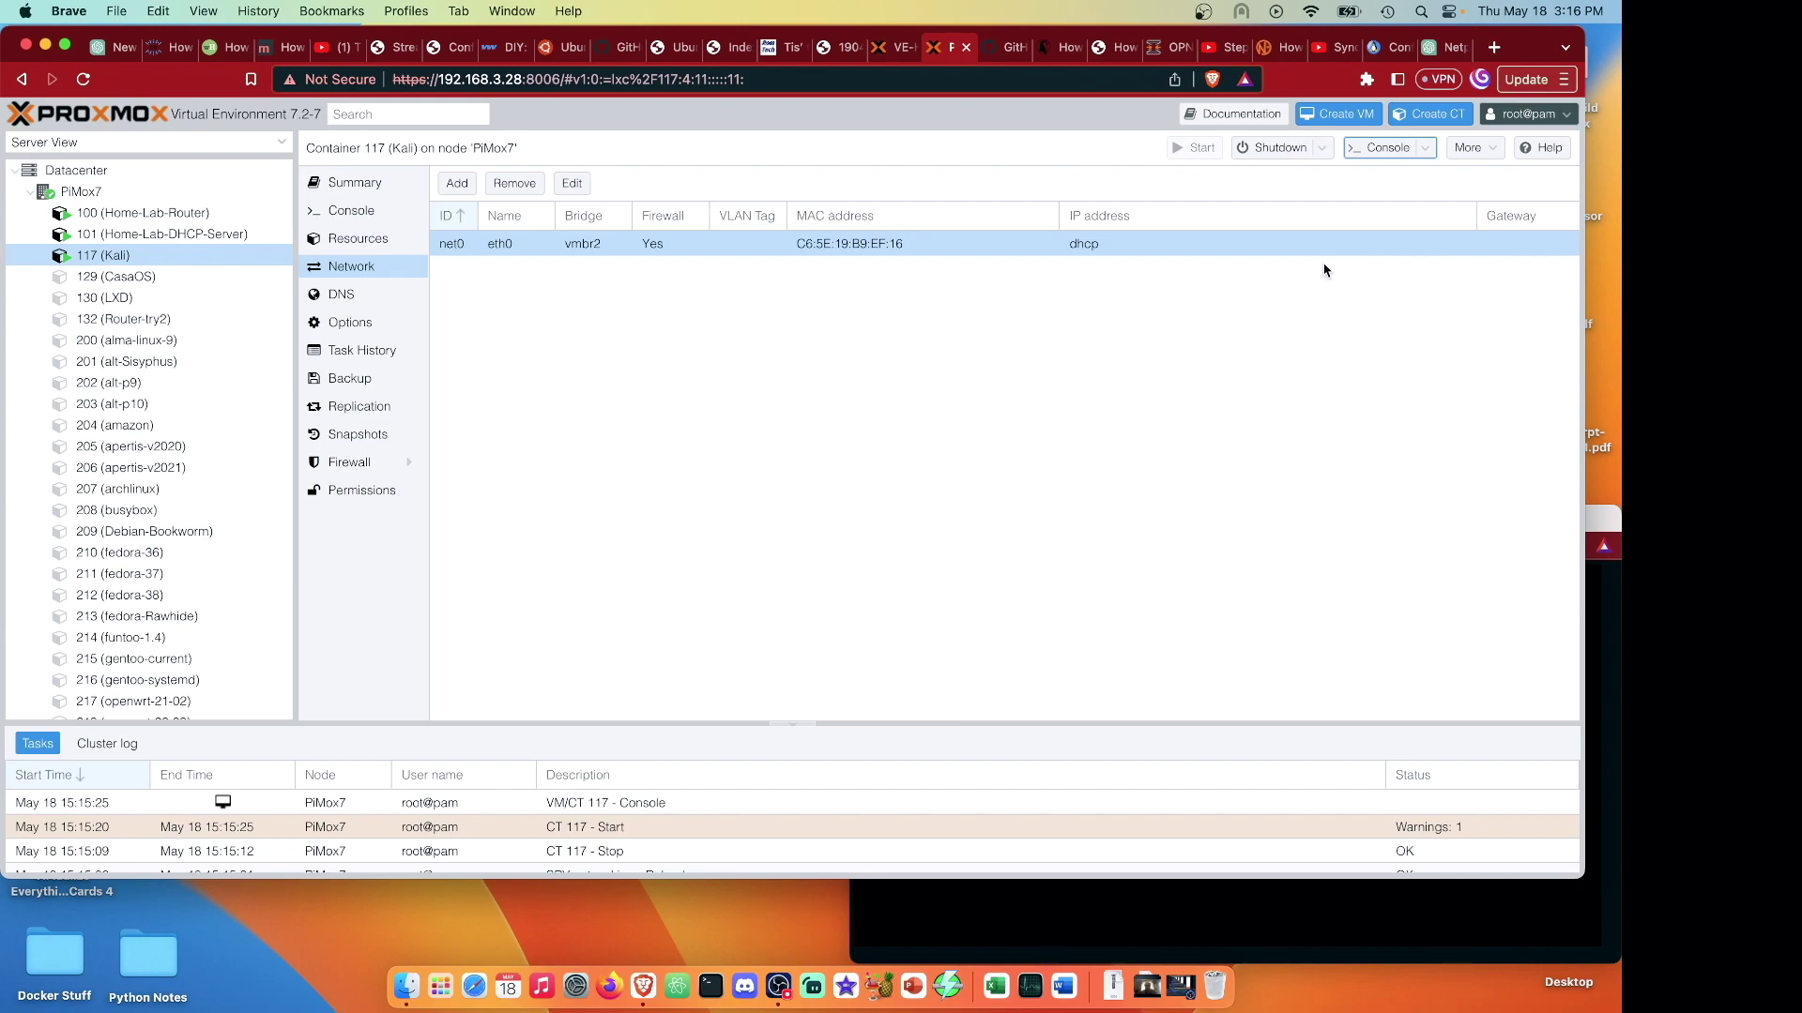
pyautogui.click(1427, 115)
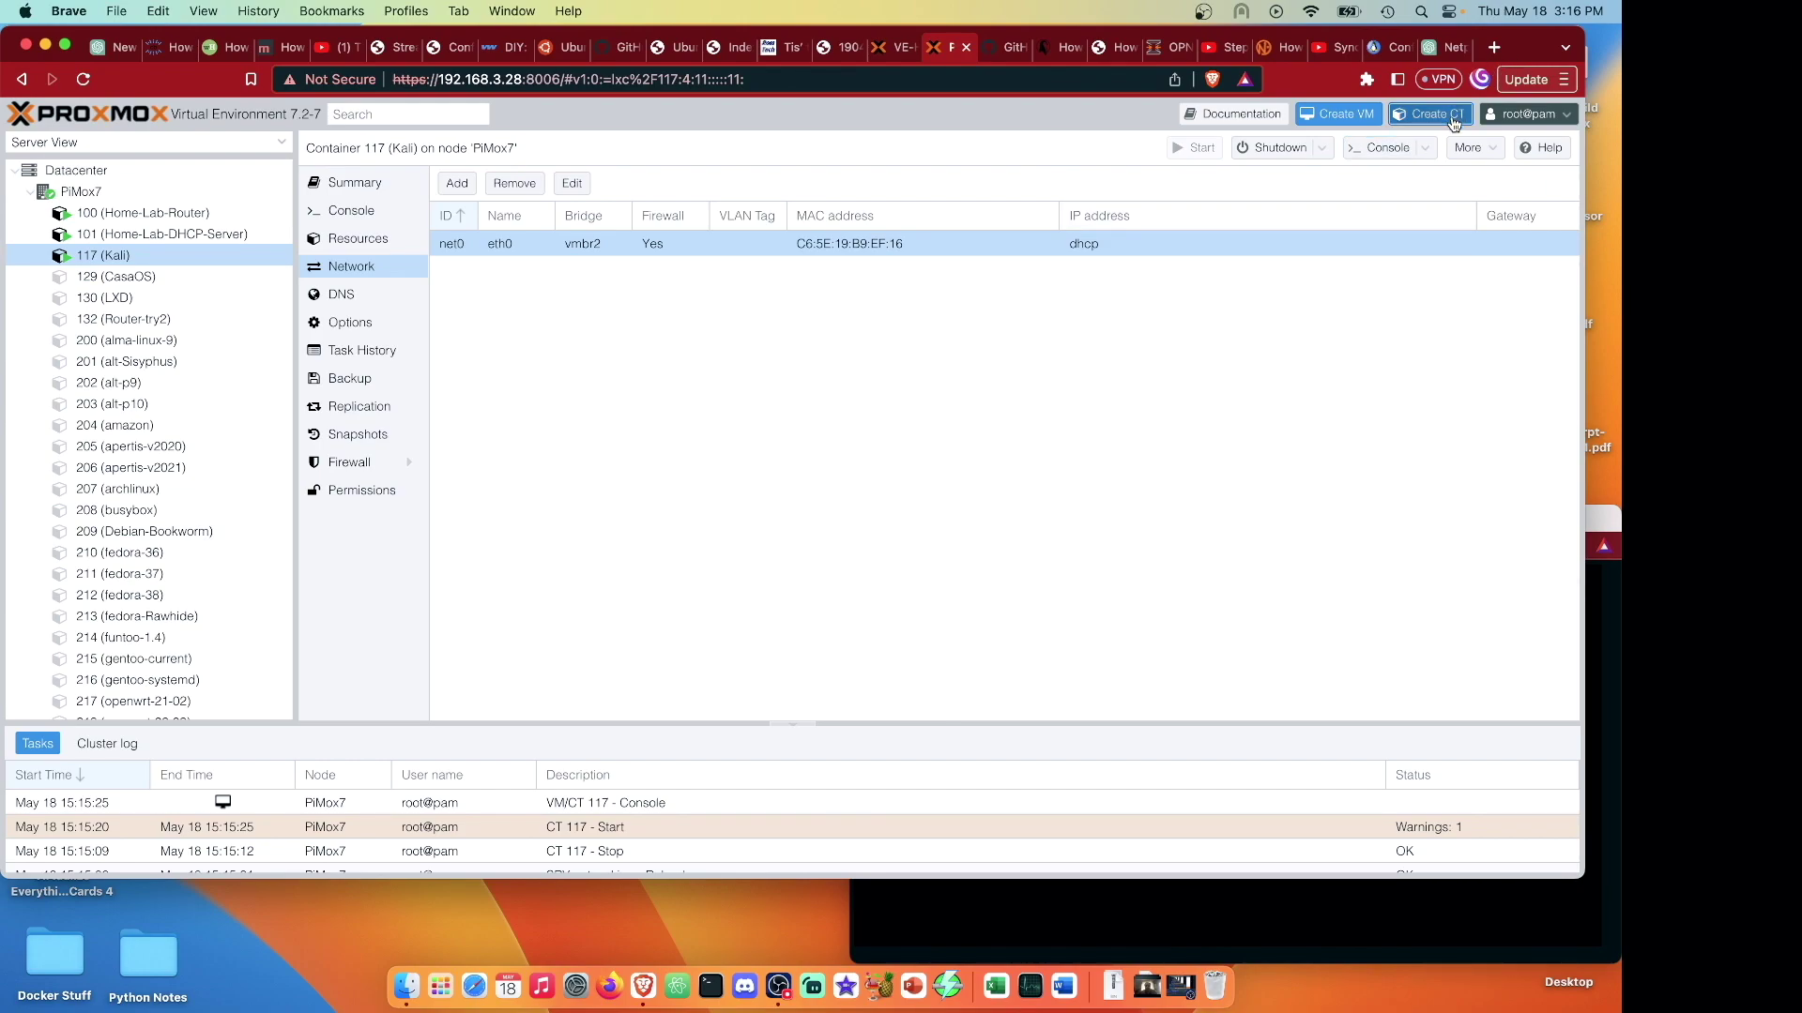
# Enter hostname VMBR2-Rounter and a root password for the new container.
pyautogui.click(729, 394)
pyautogui.write('VM')
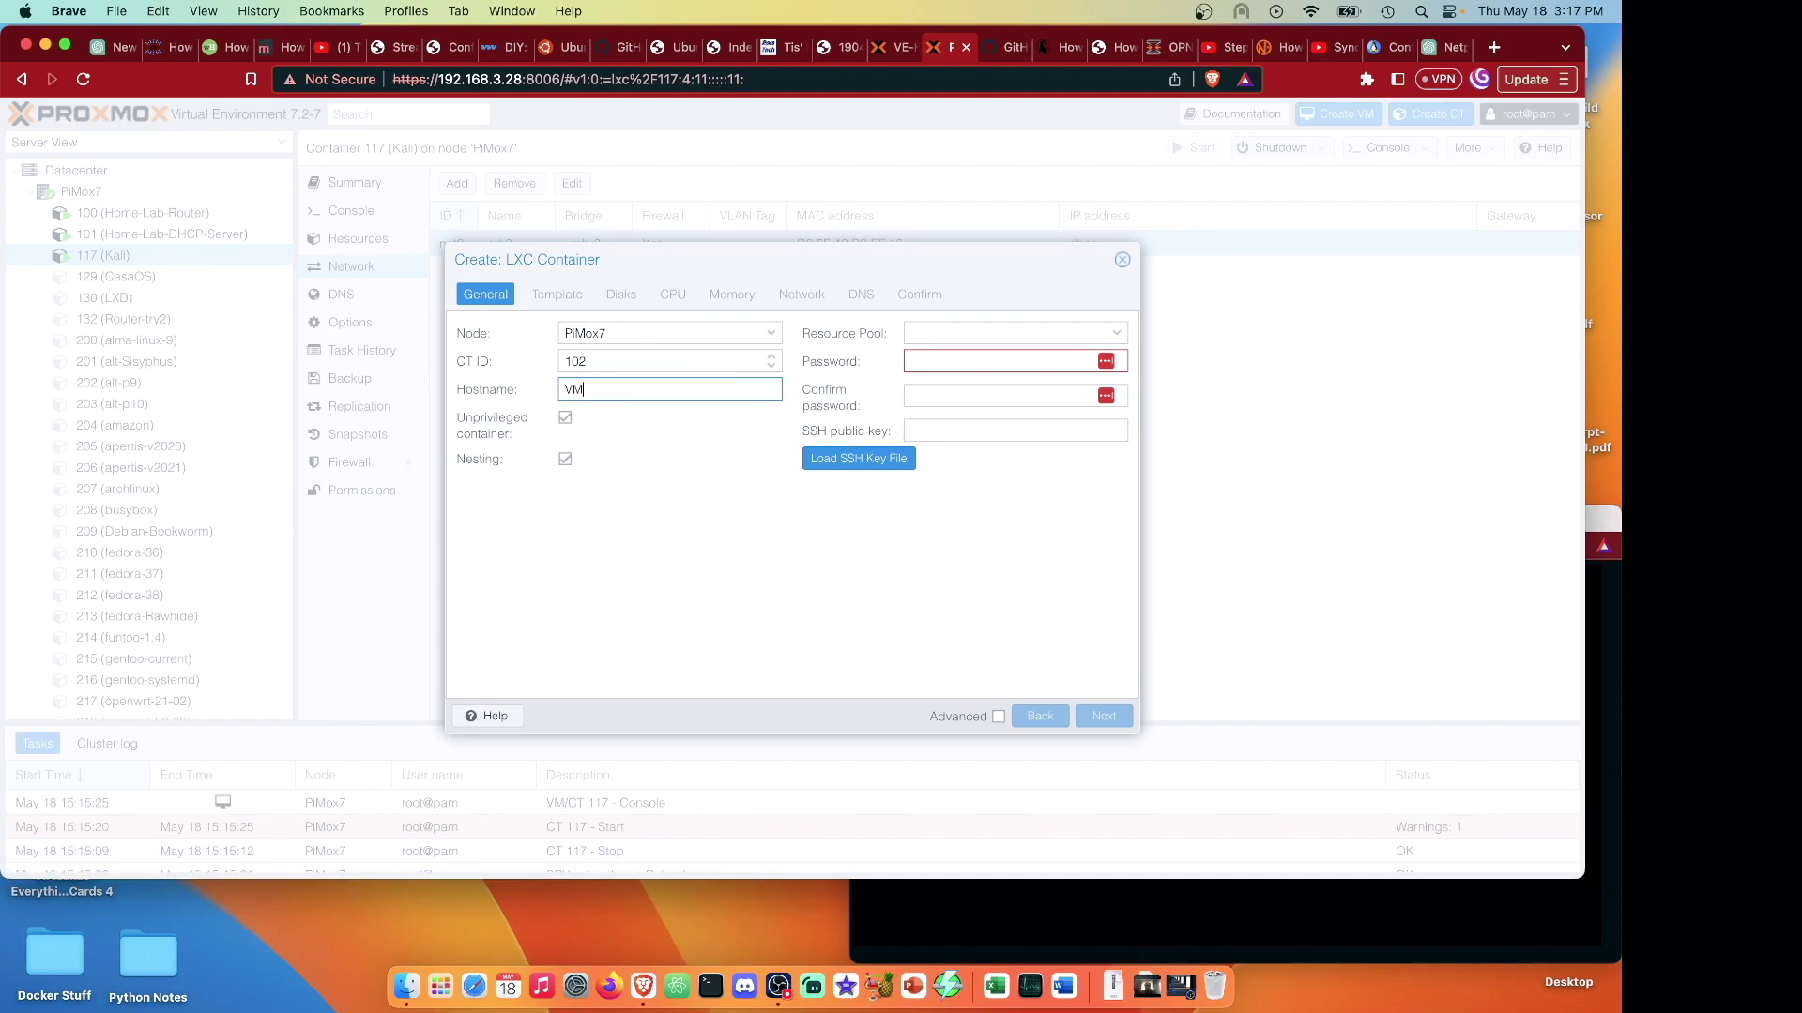
pyautogui.write('BR2-Rounter')
pyautogui.click(966, 358)
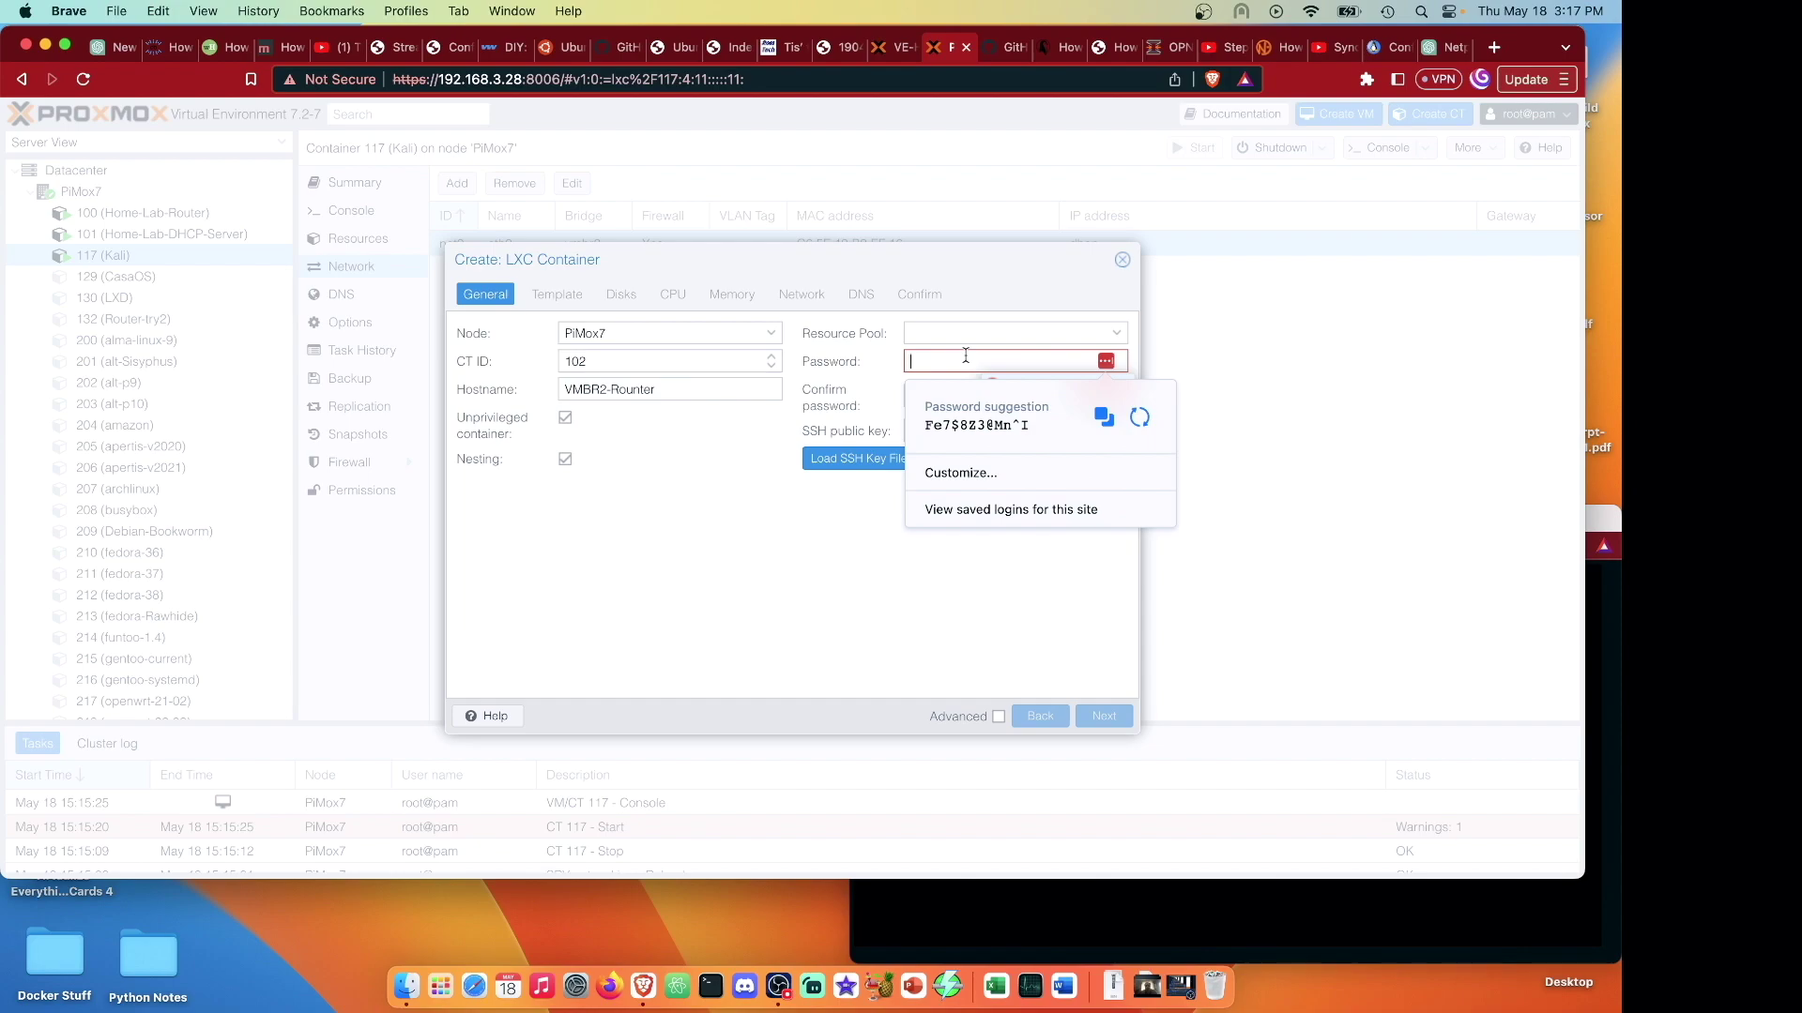
pyautogui.write('••••••')
pyautogui.press('Tab')
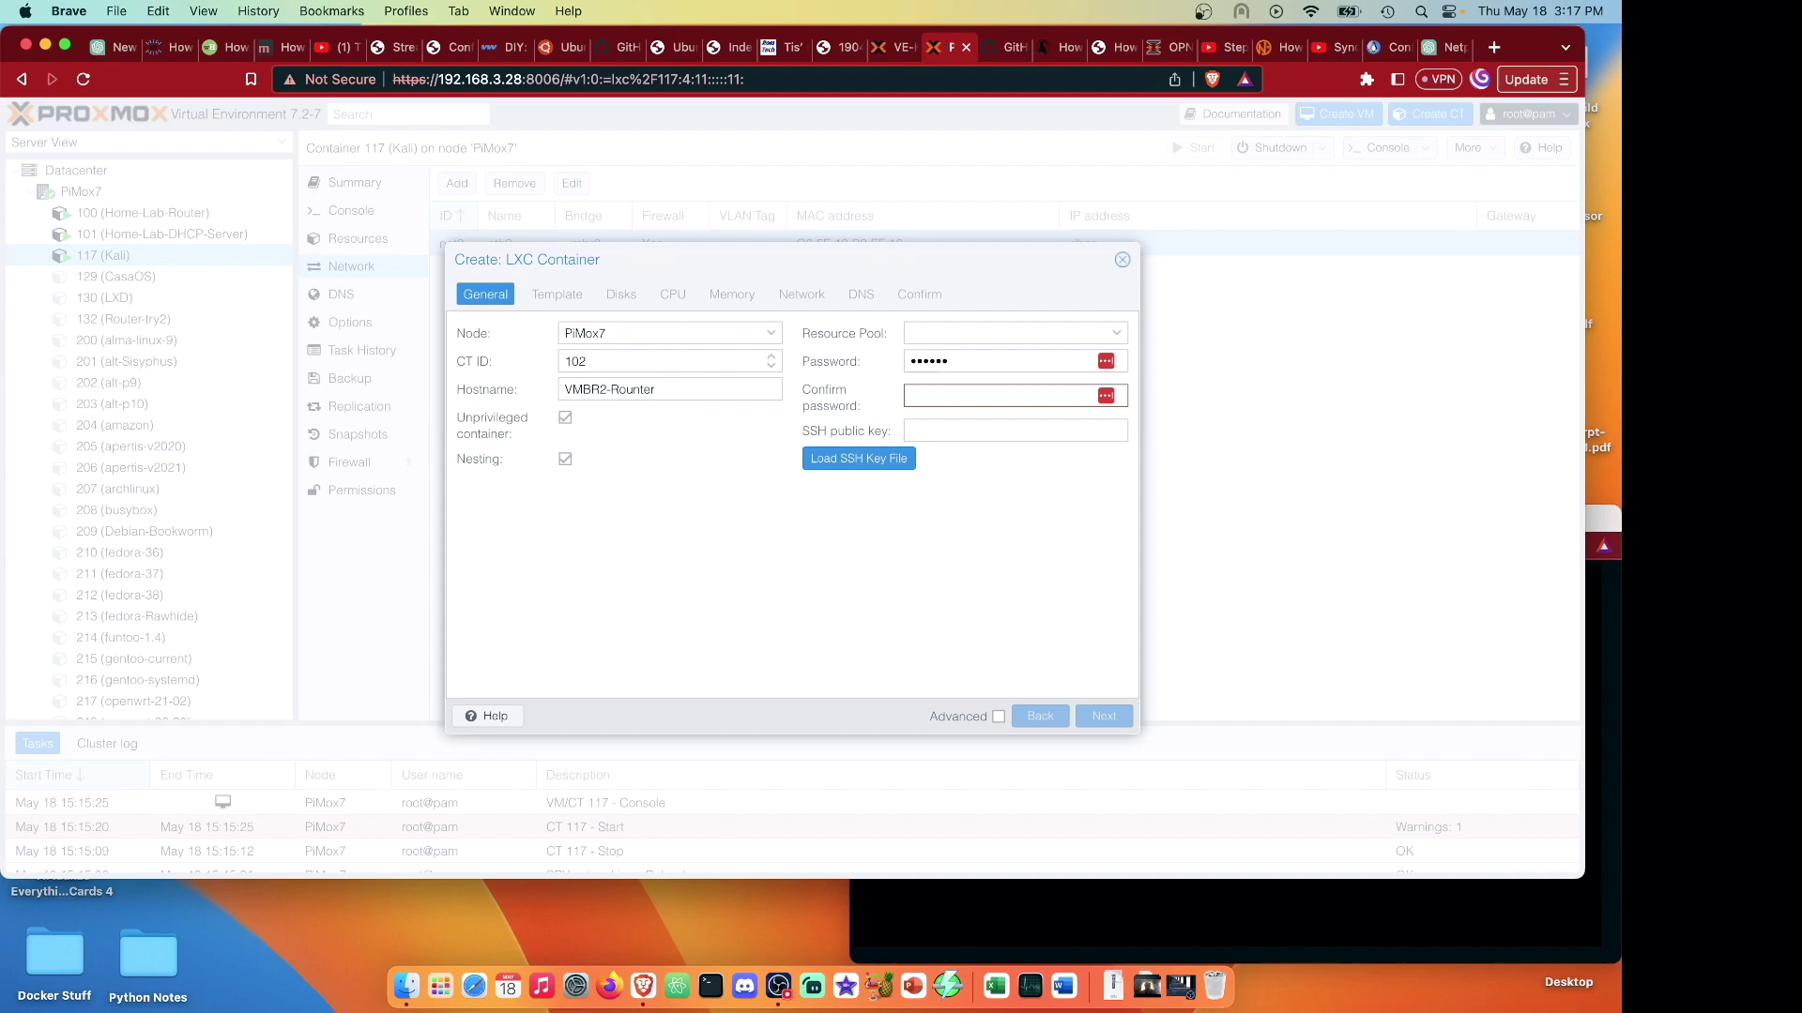
pyautogui.write('••••••')
pyautogui.press('Return')
# Select the debian-bullseye.tar.xz template for the container.
pyautogui.scroll(-5, 831, 571)
pyautogui.scroll(-3, 831, 565)
pyautogui.click(748, 526)
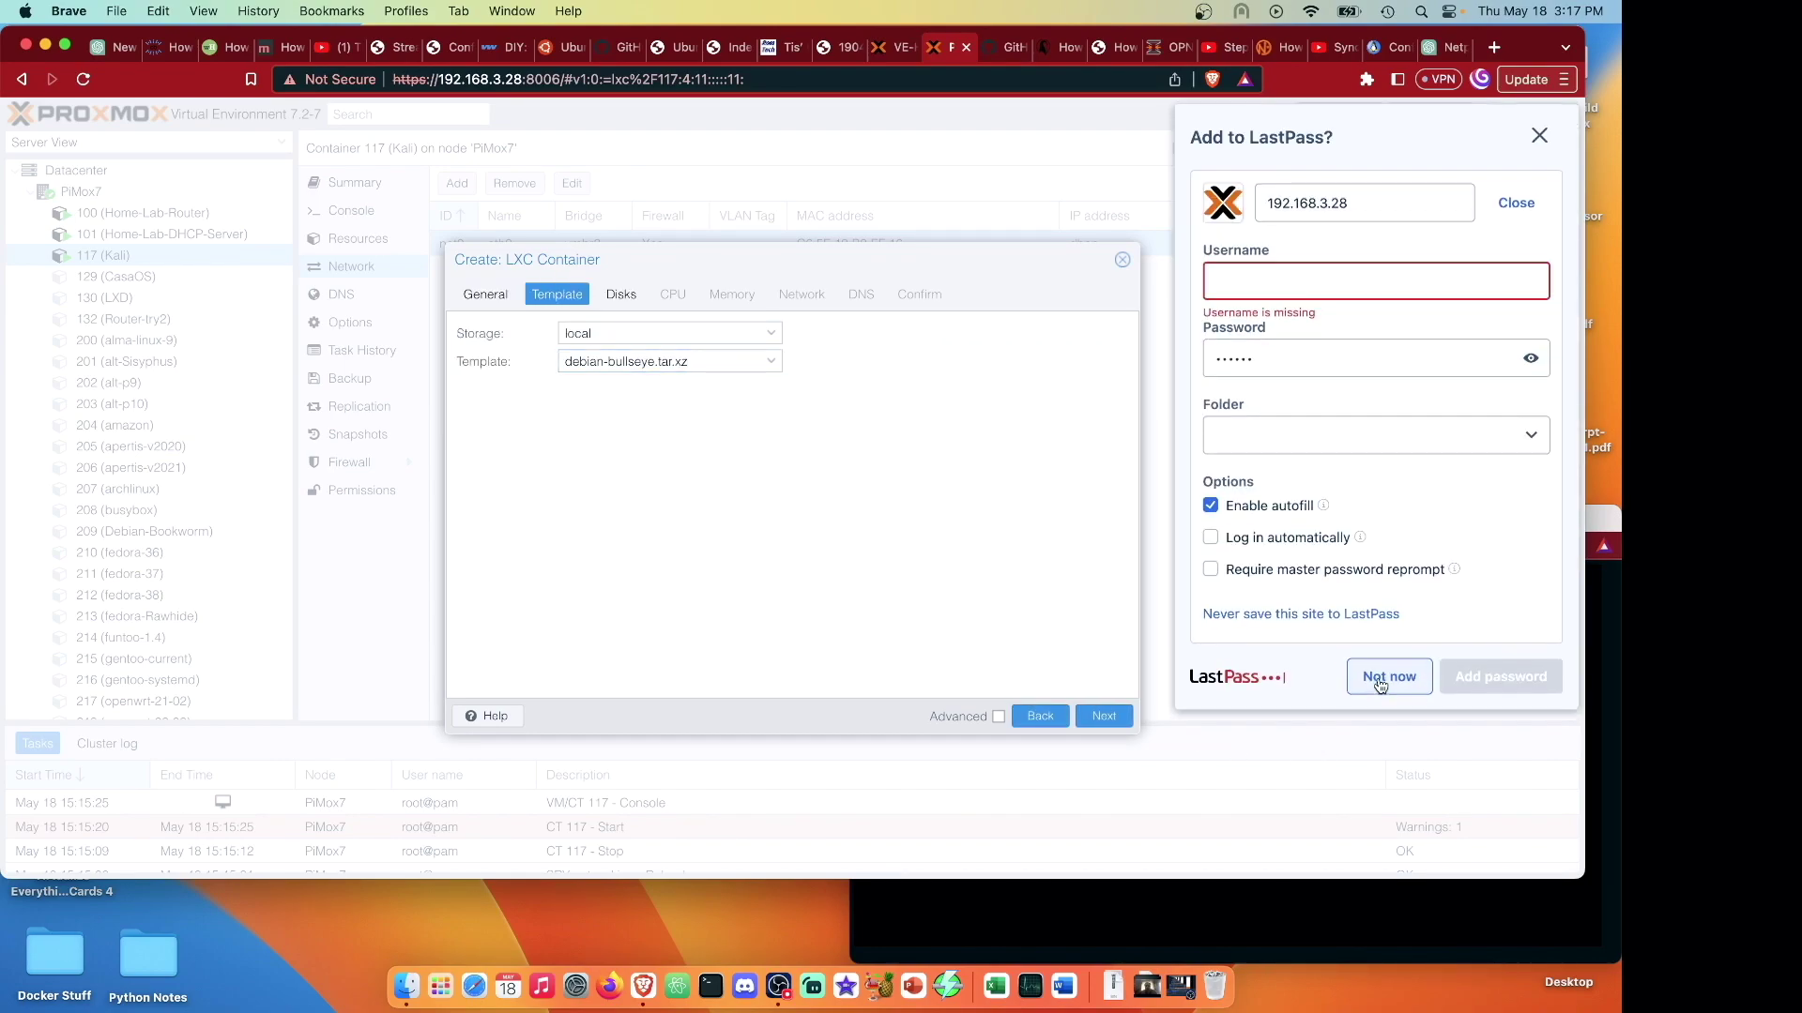
pyautogui.click(1379, 680)
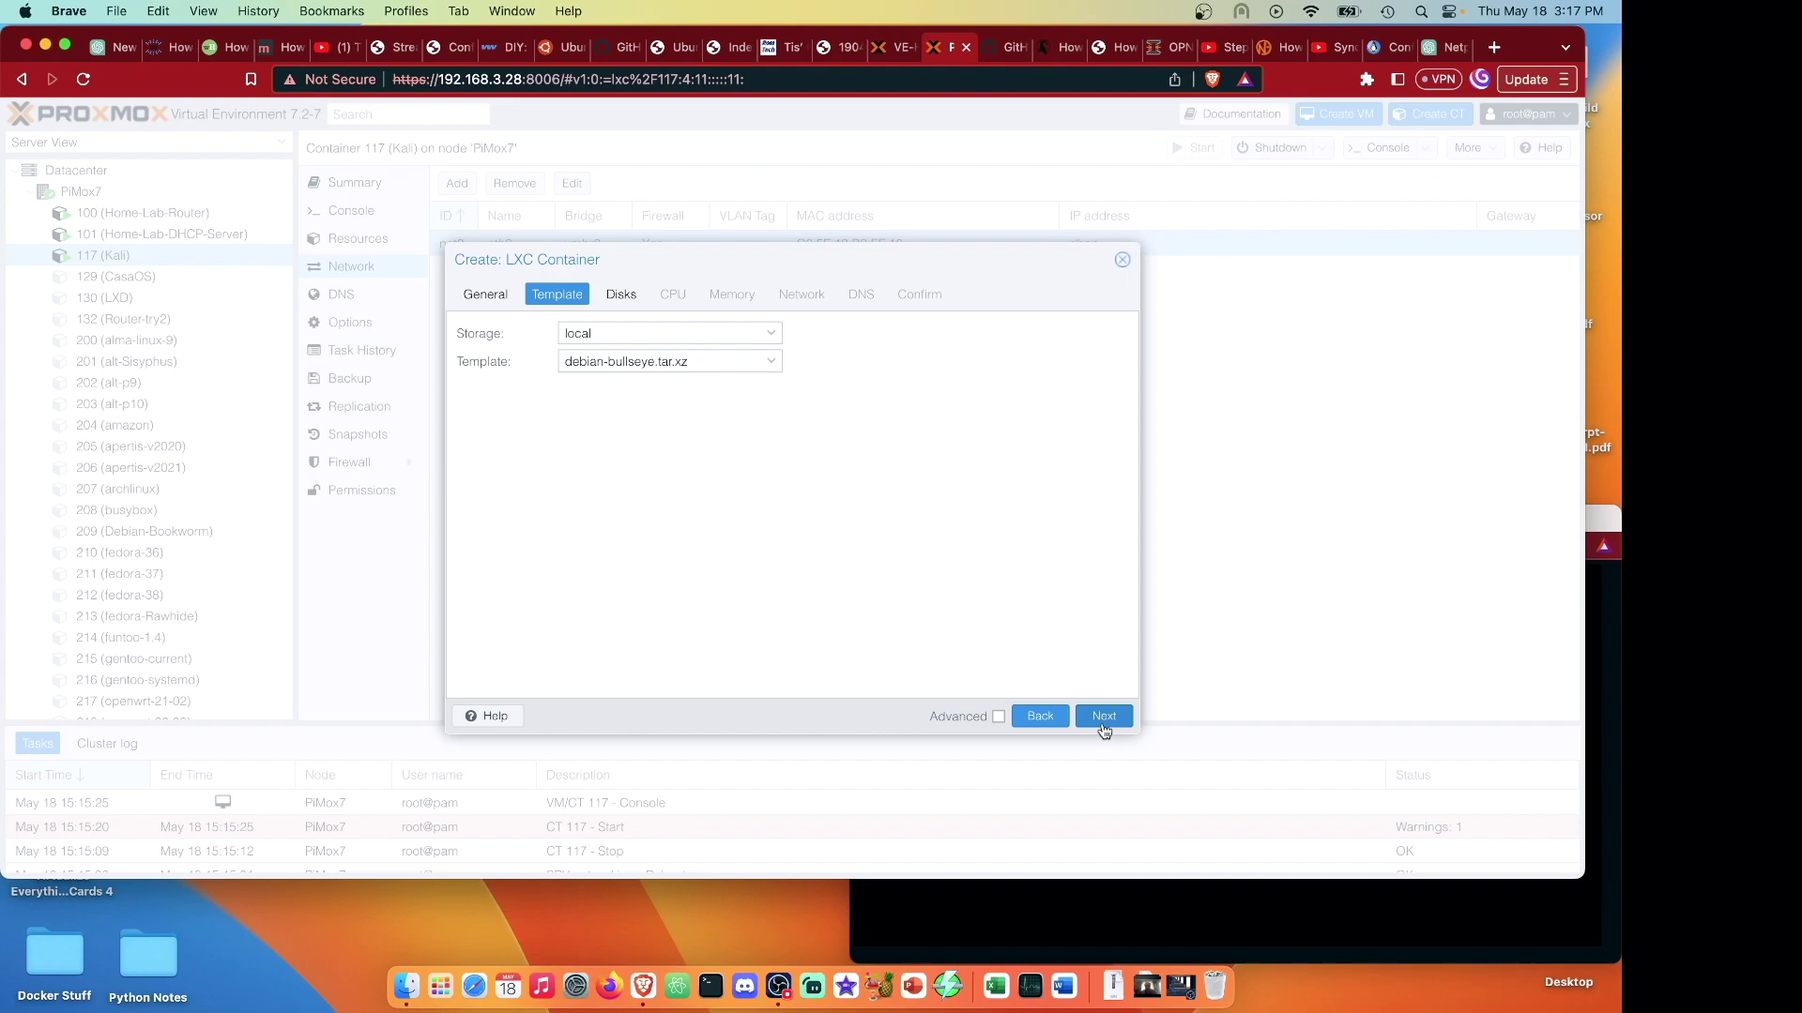
pyautogui.click(1104, 728)
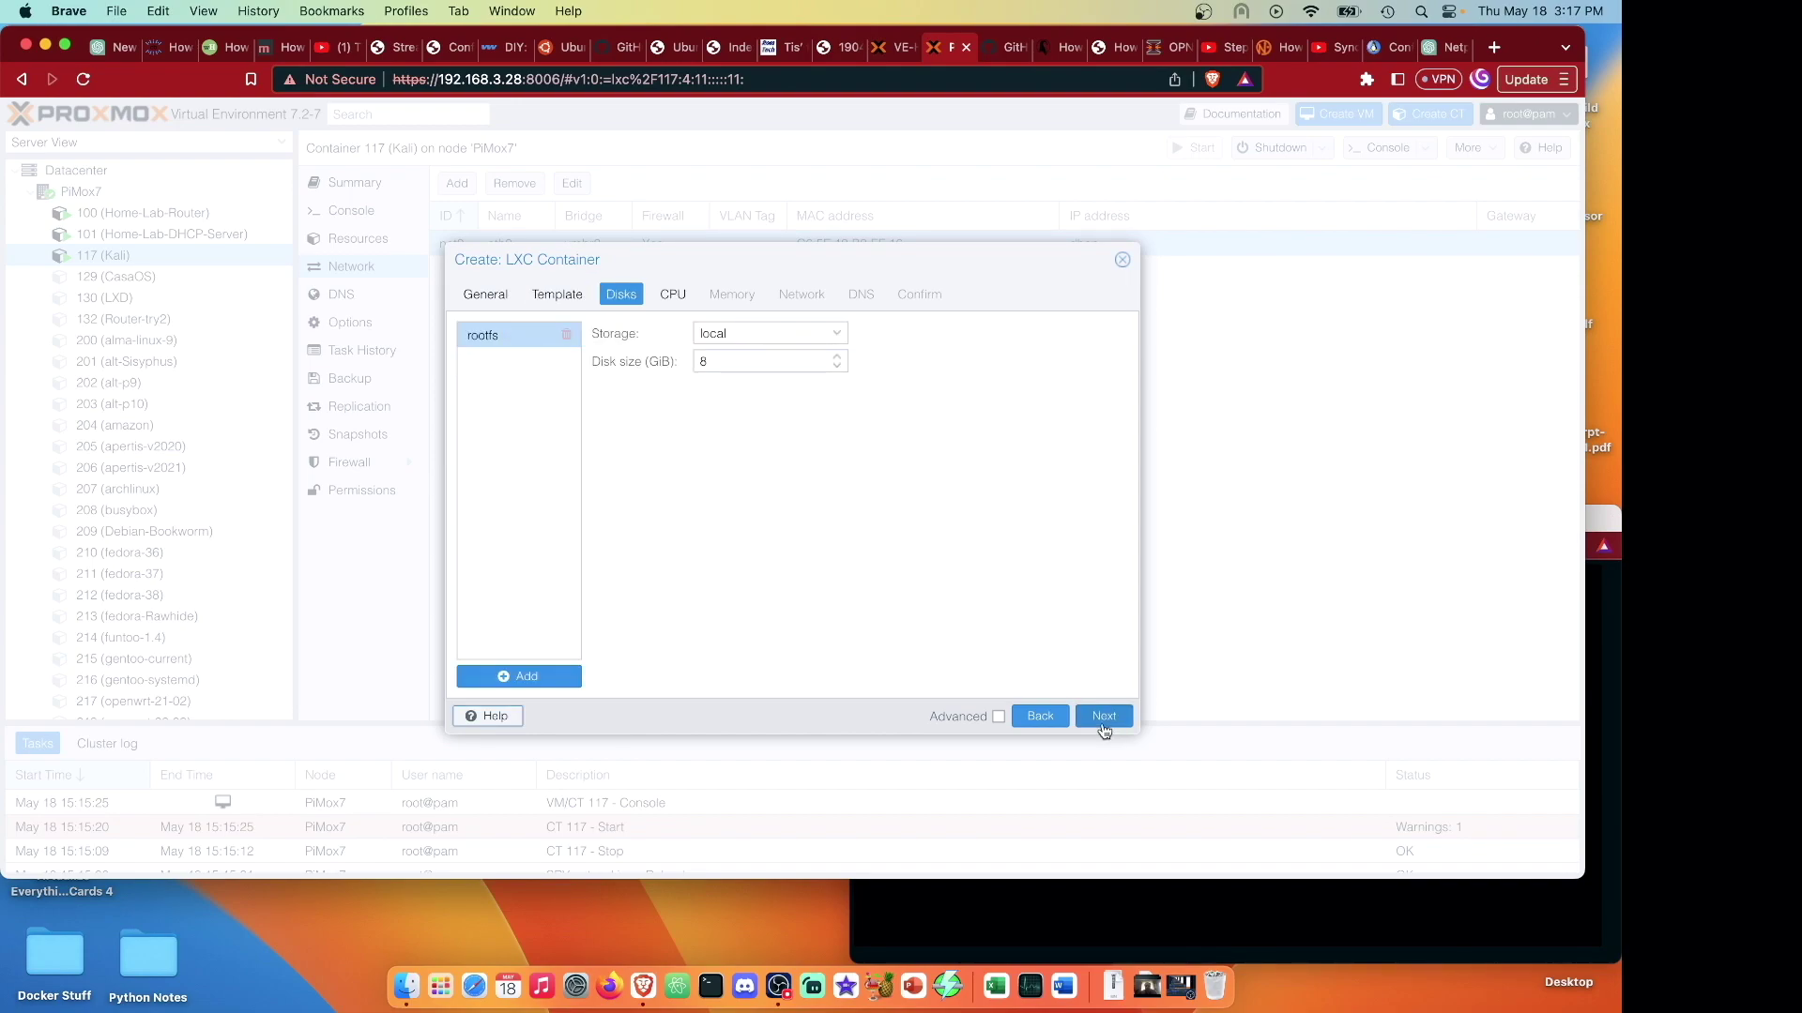
# Keep default disk, CPU and memory, set IPv4 to DHCP, and finish creating CT 102.
pyautogui.click(1104, 716)
pyautogui.click(1103, 716)
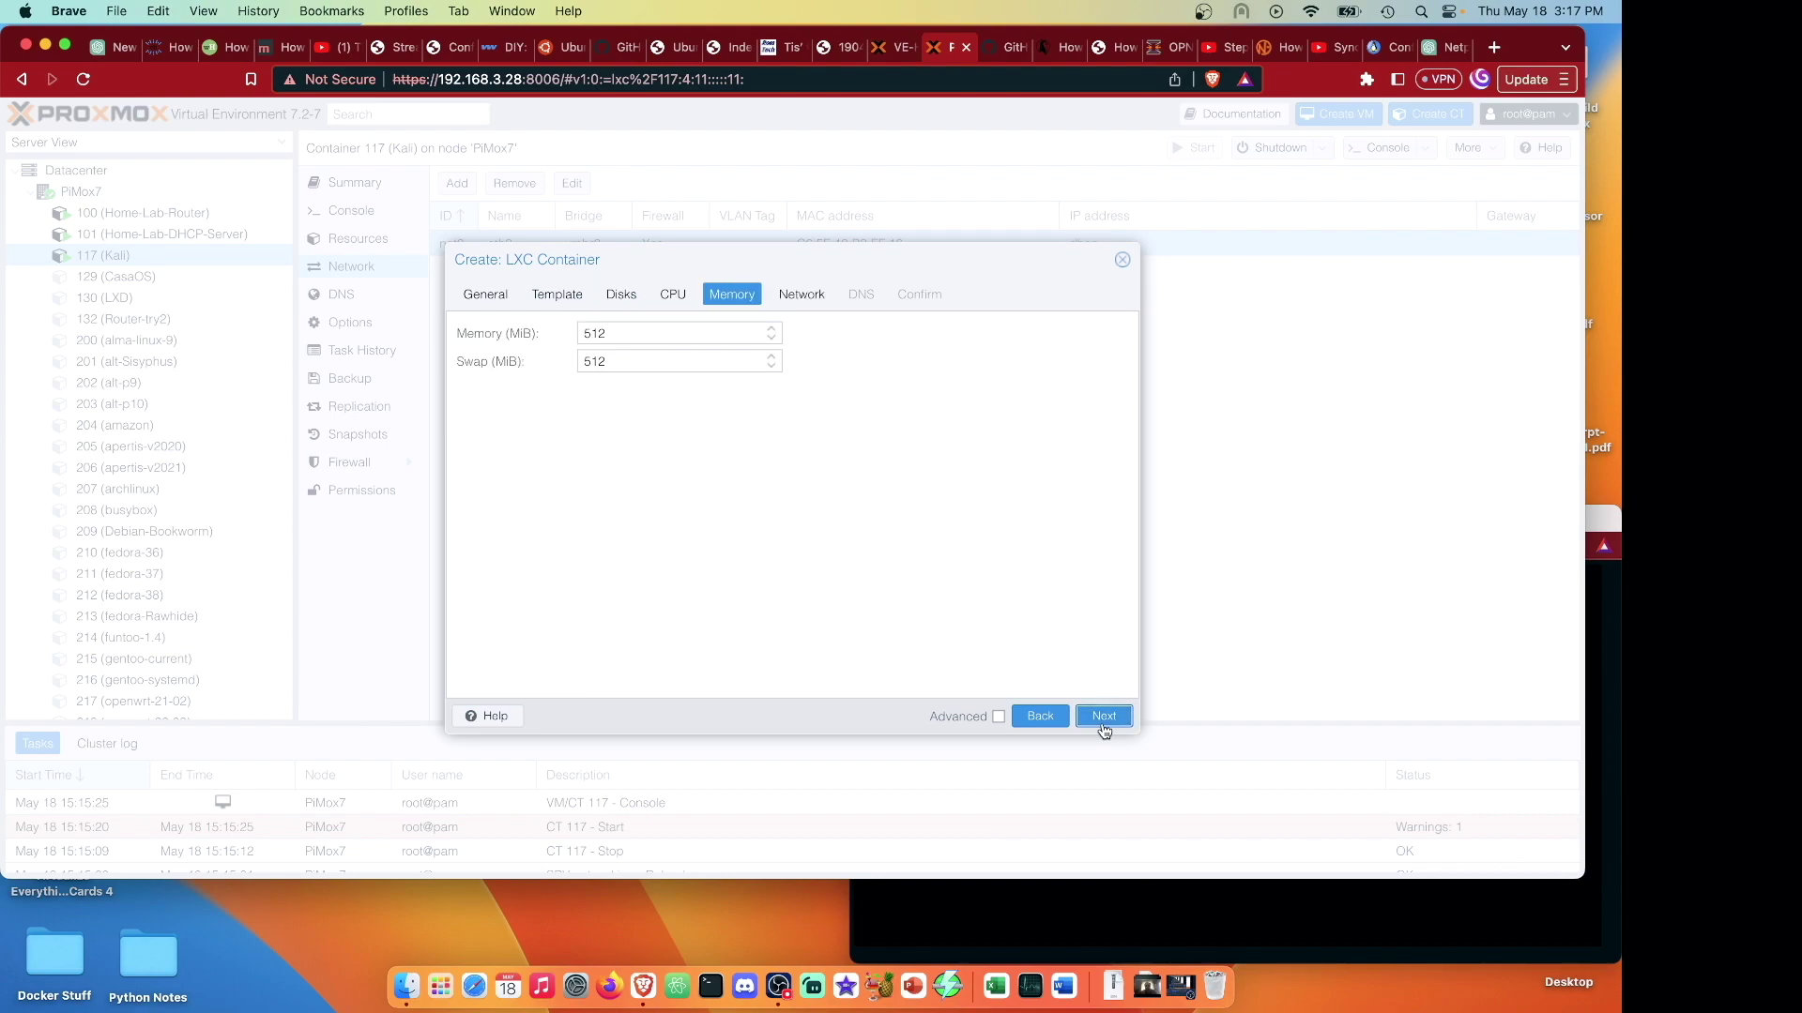
pyautogui.click(1103, 718)
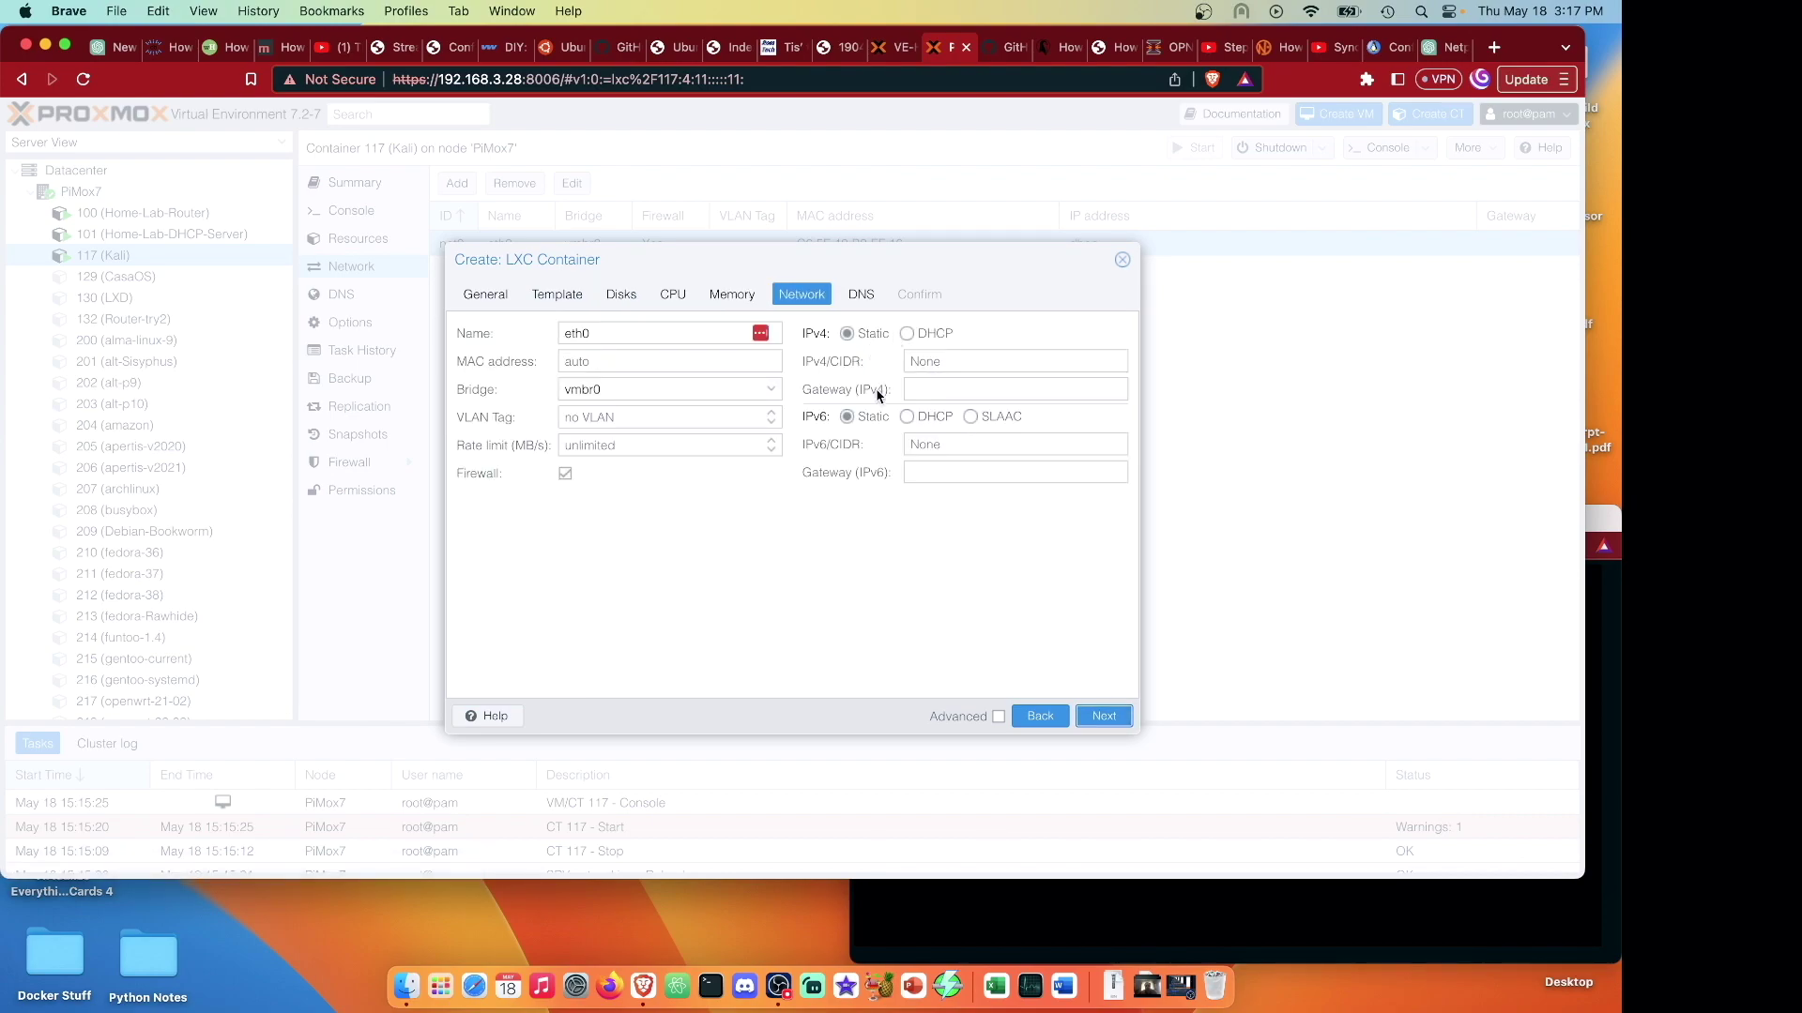
pyautogui.click(906, 334)
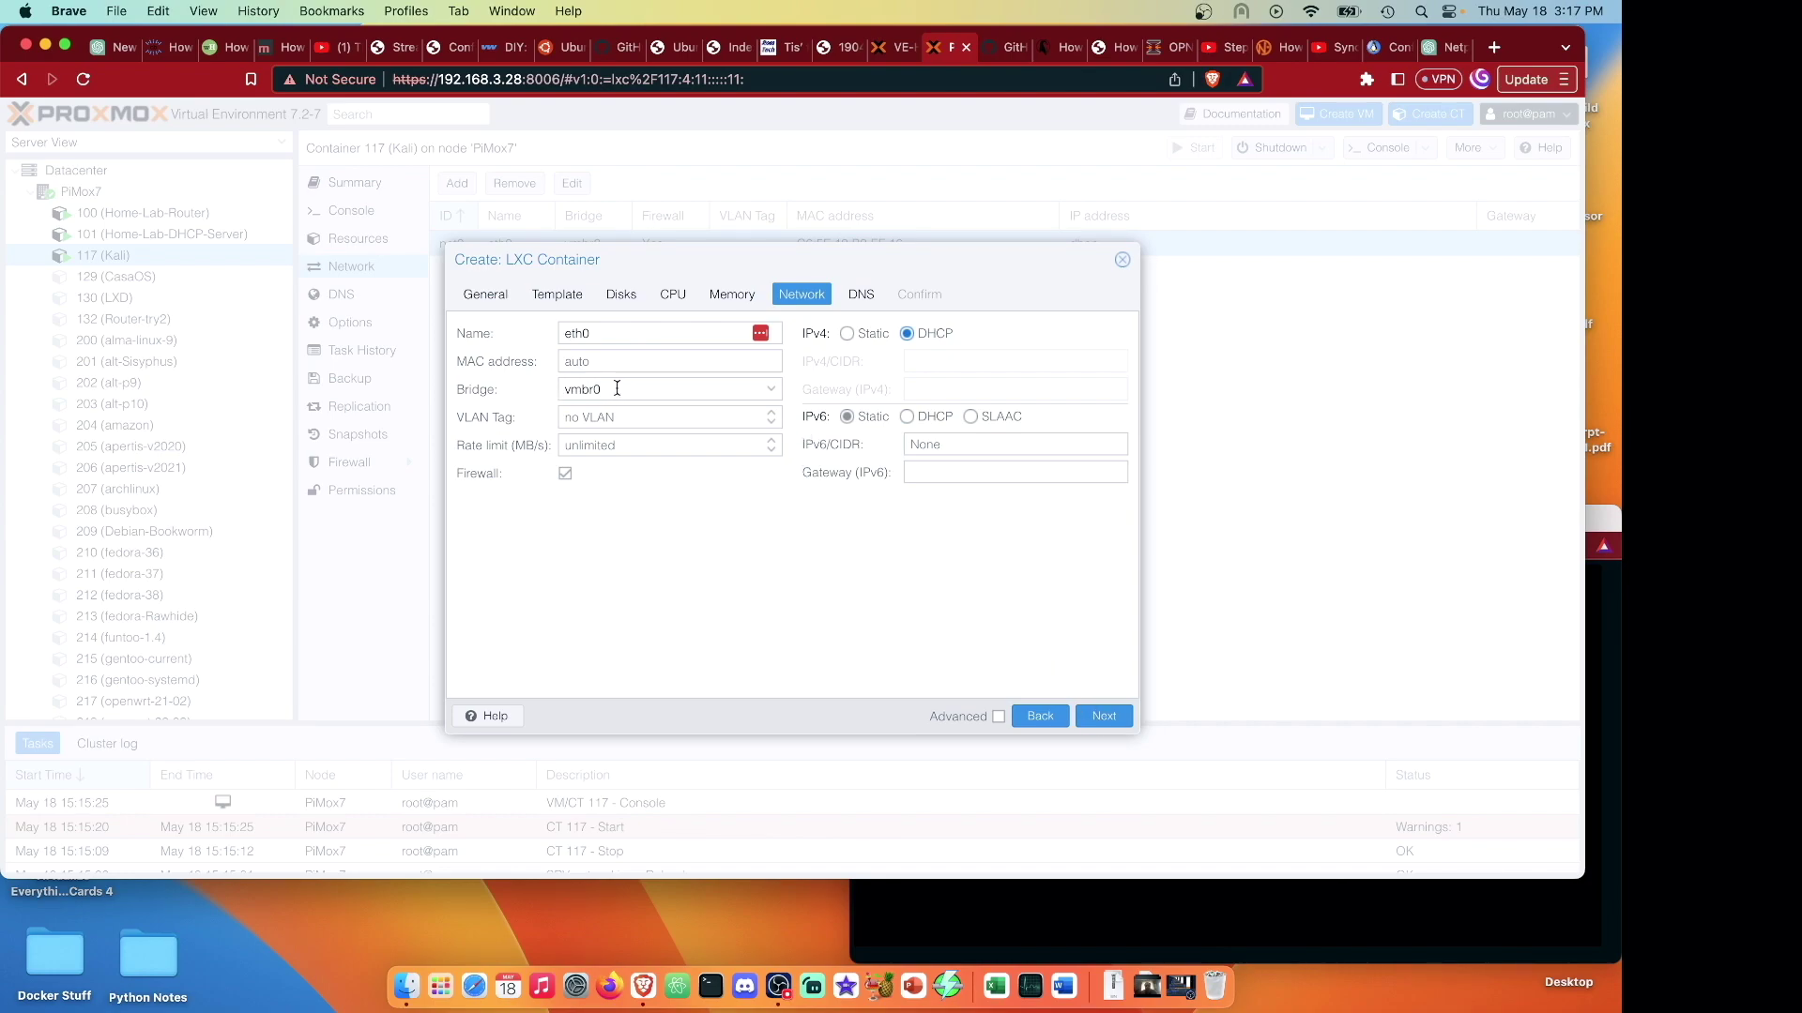
pyautogui.click(1104, 717)
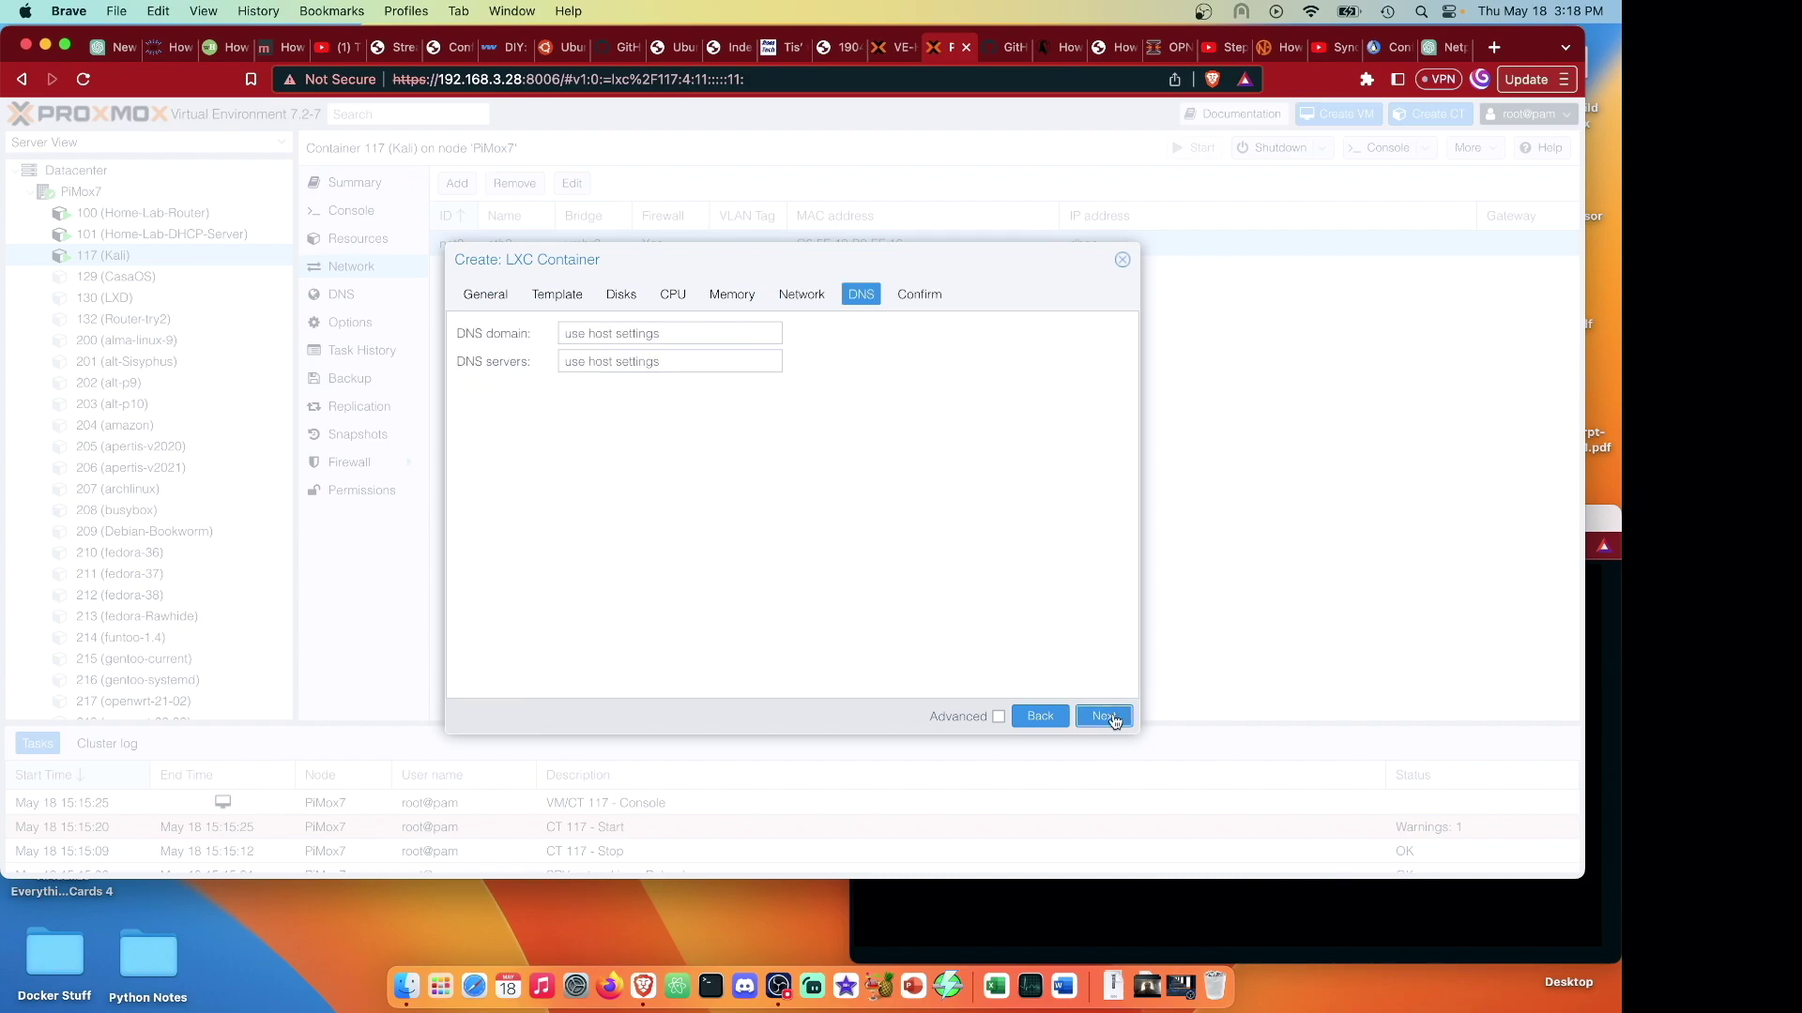
pyautogui.click(1104, 717)
pyautogui.click(1104, 717)
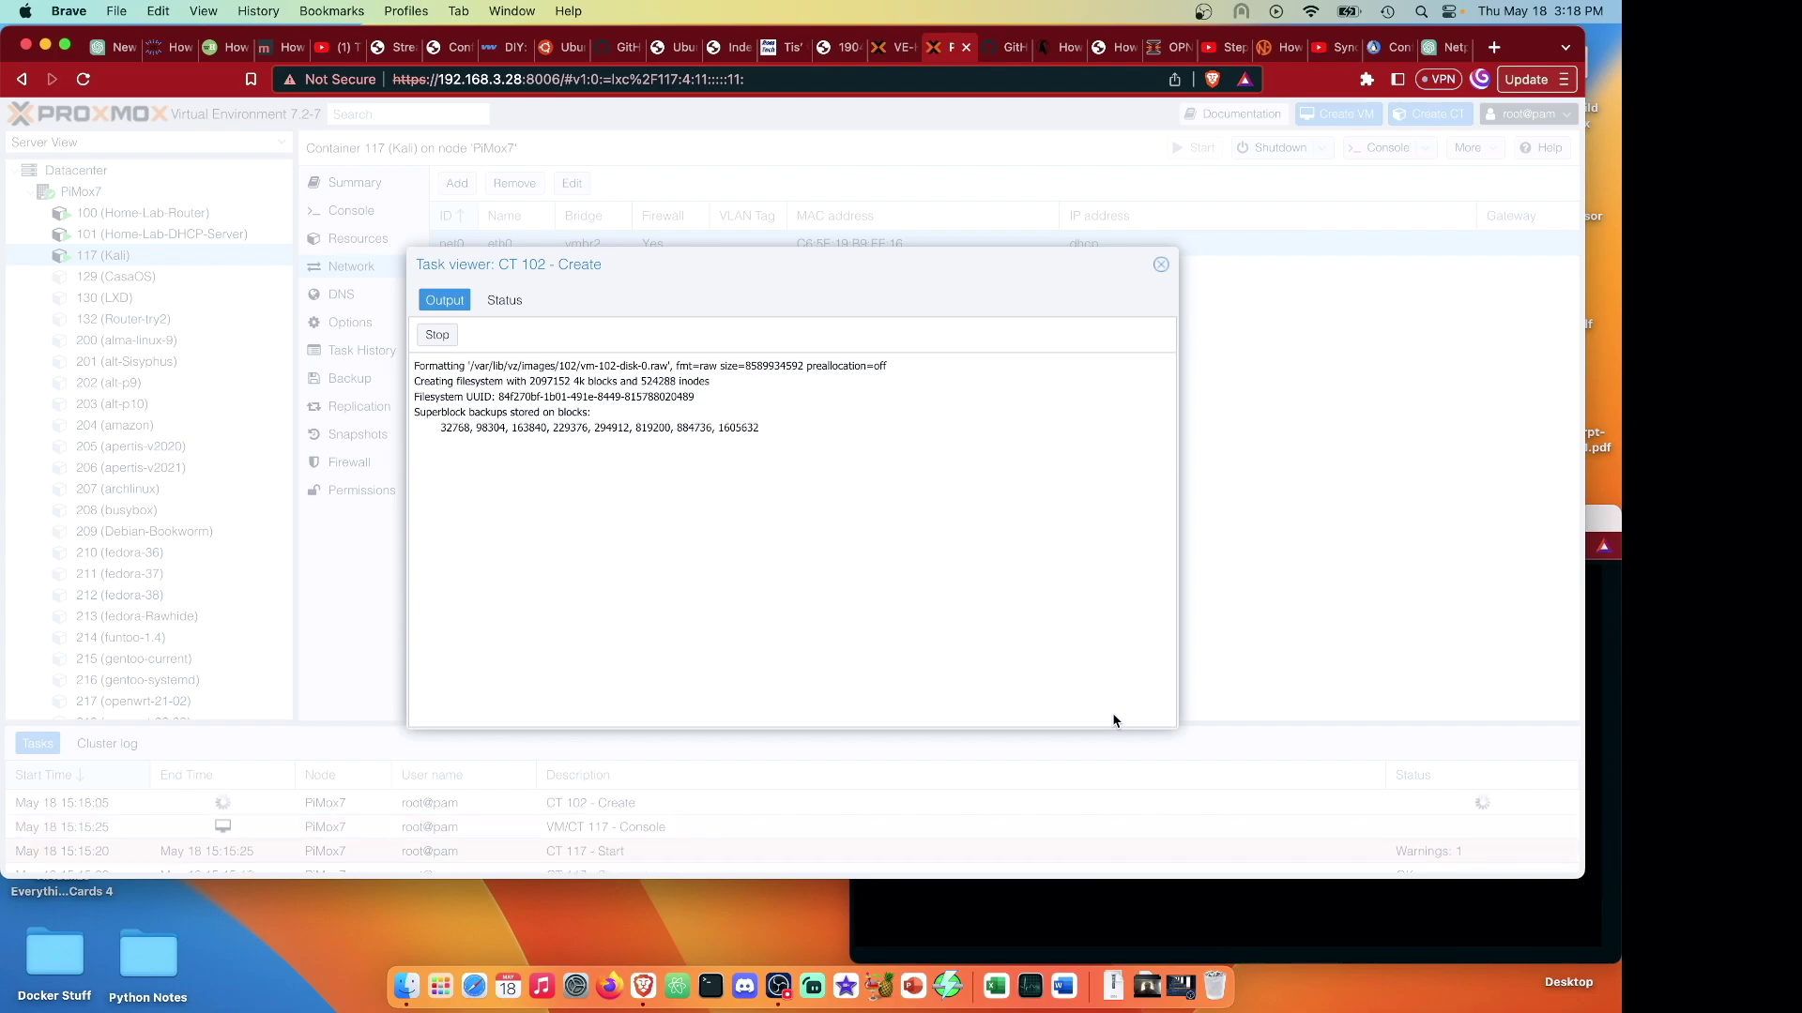
# Log in to the Kali console as root and run ip a, showing no IPv4 address.
pyautogui.click(1226, 903)
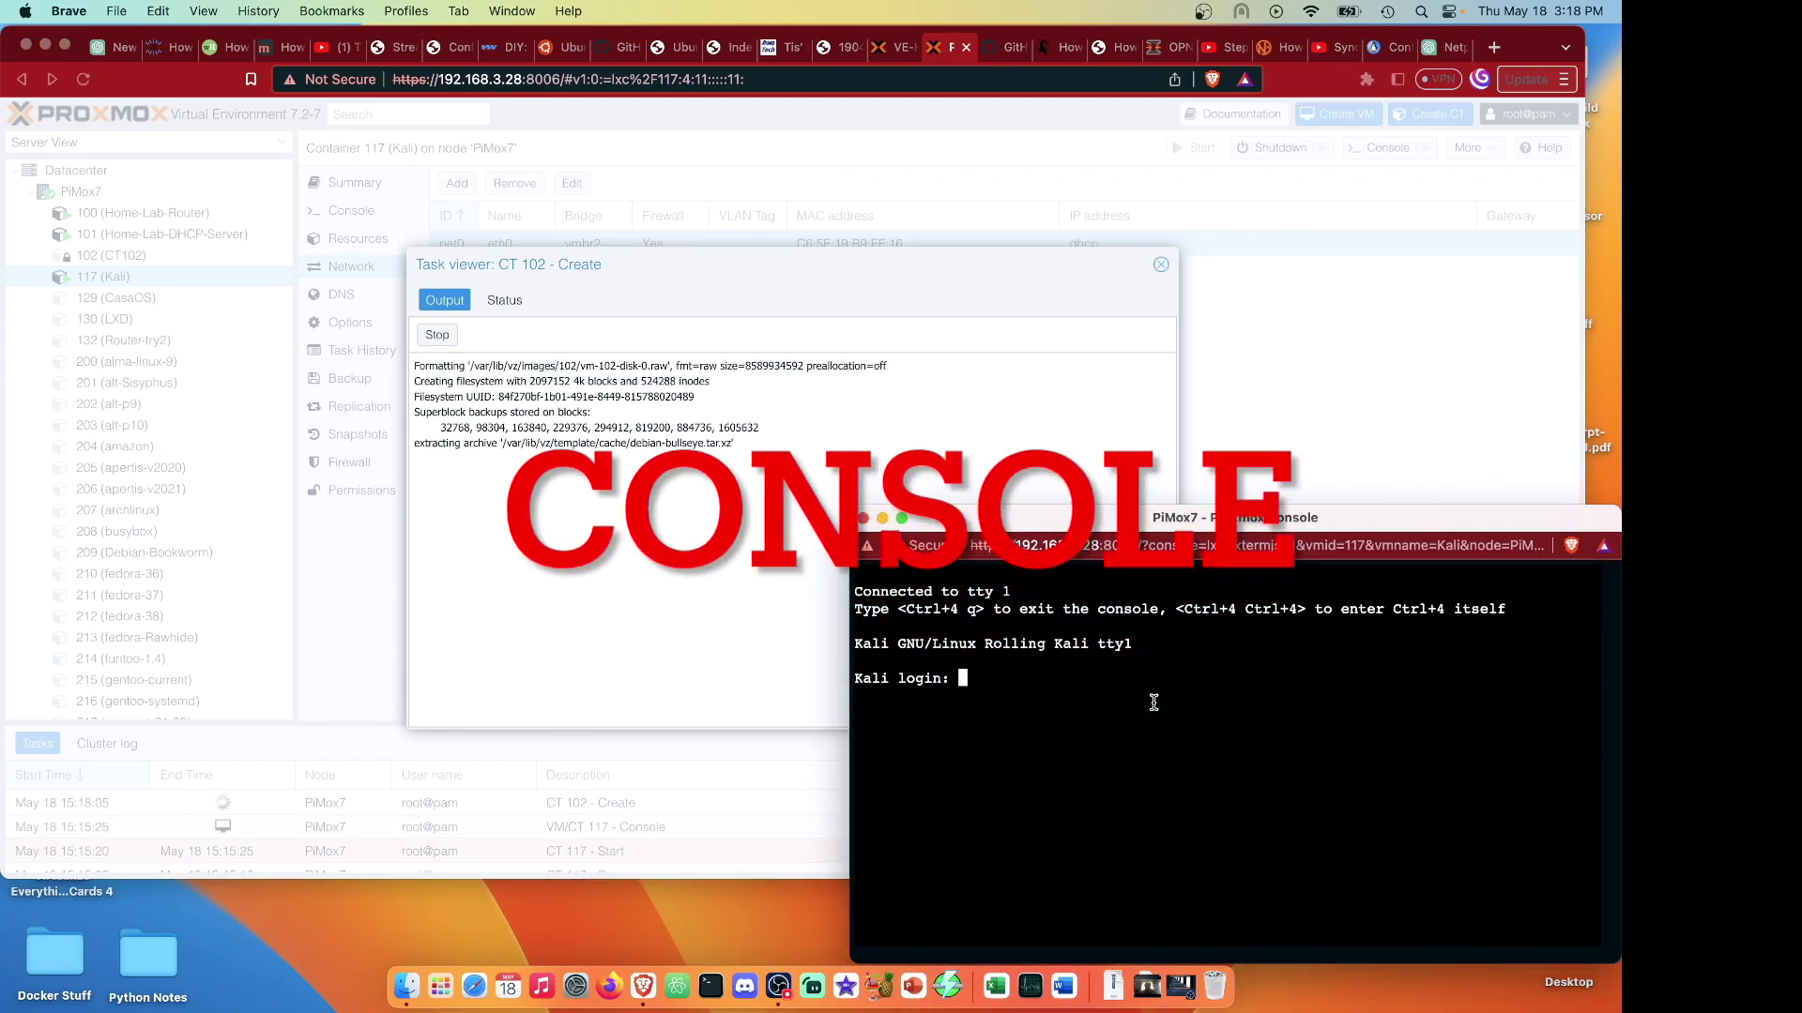
pyautogui.write('root')
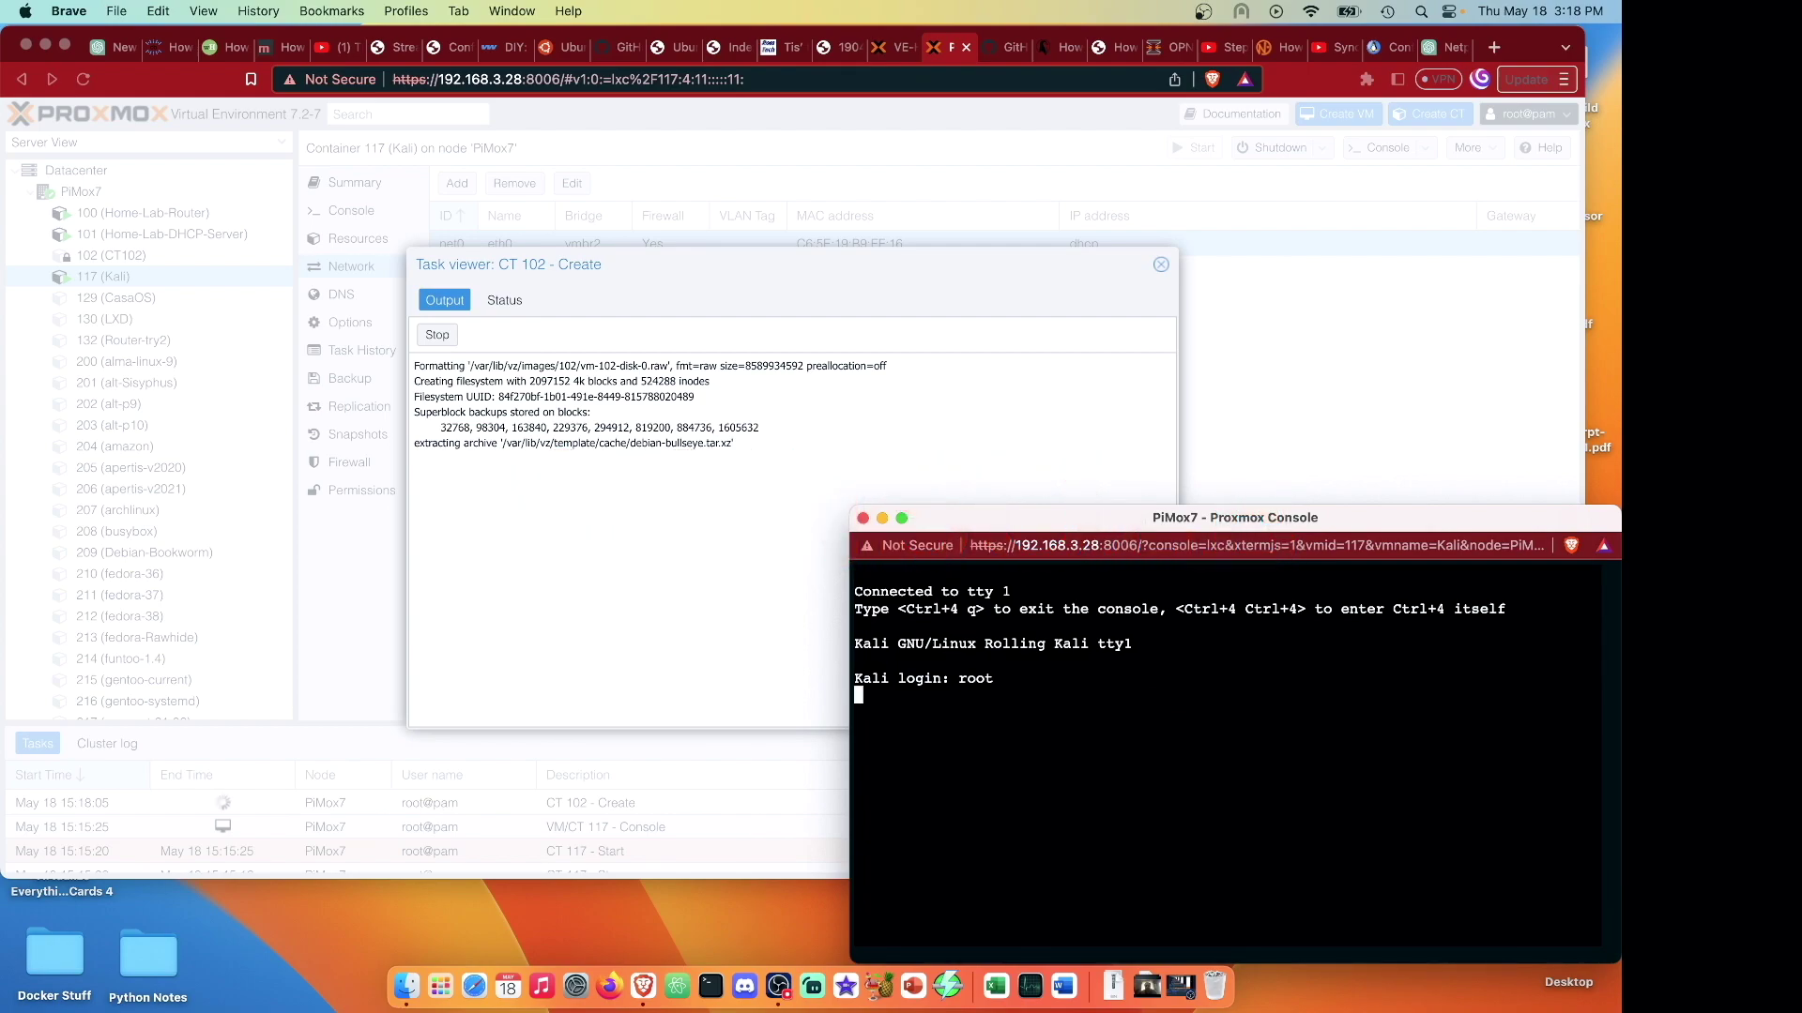
pyautogui.press('Return')
pyautogui.write('test')
pyautogui.press('Return')
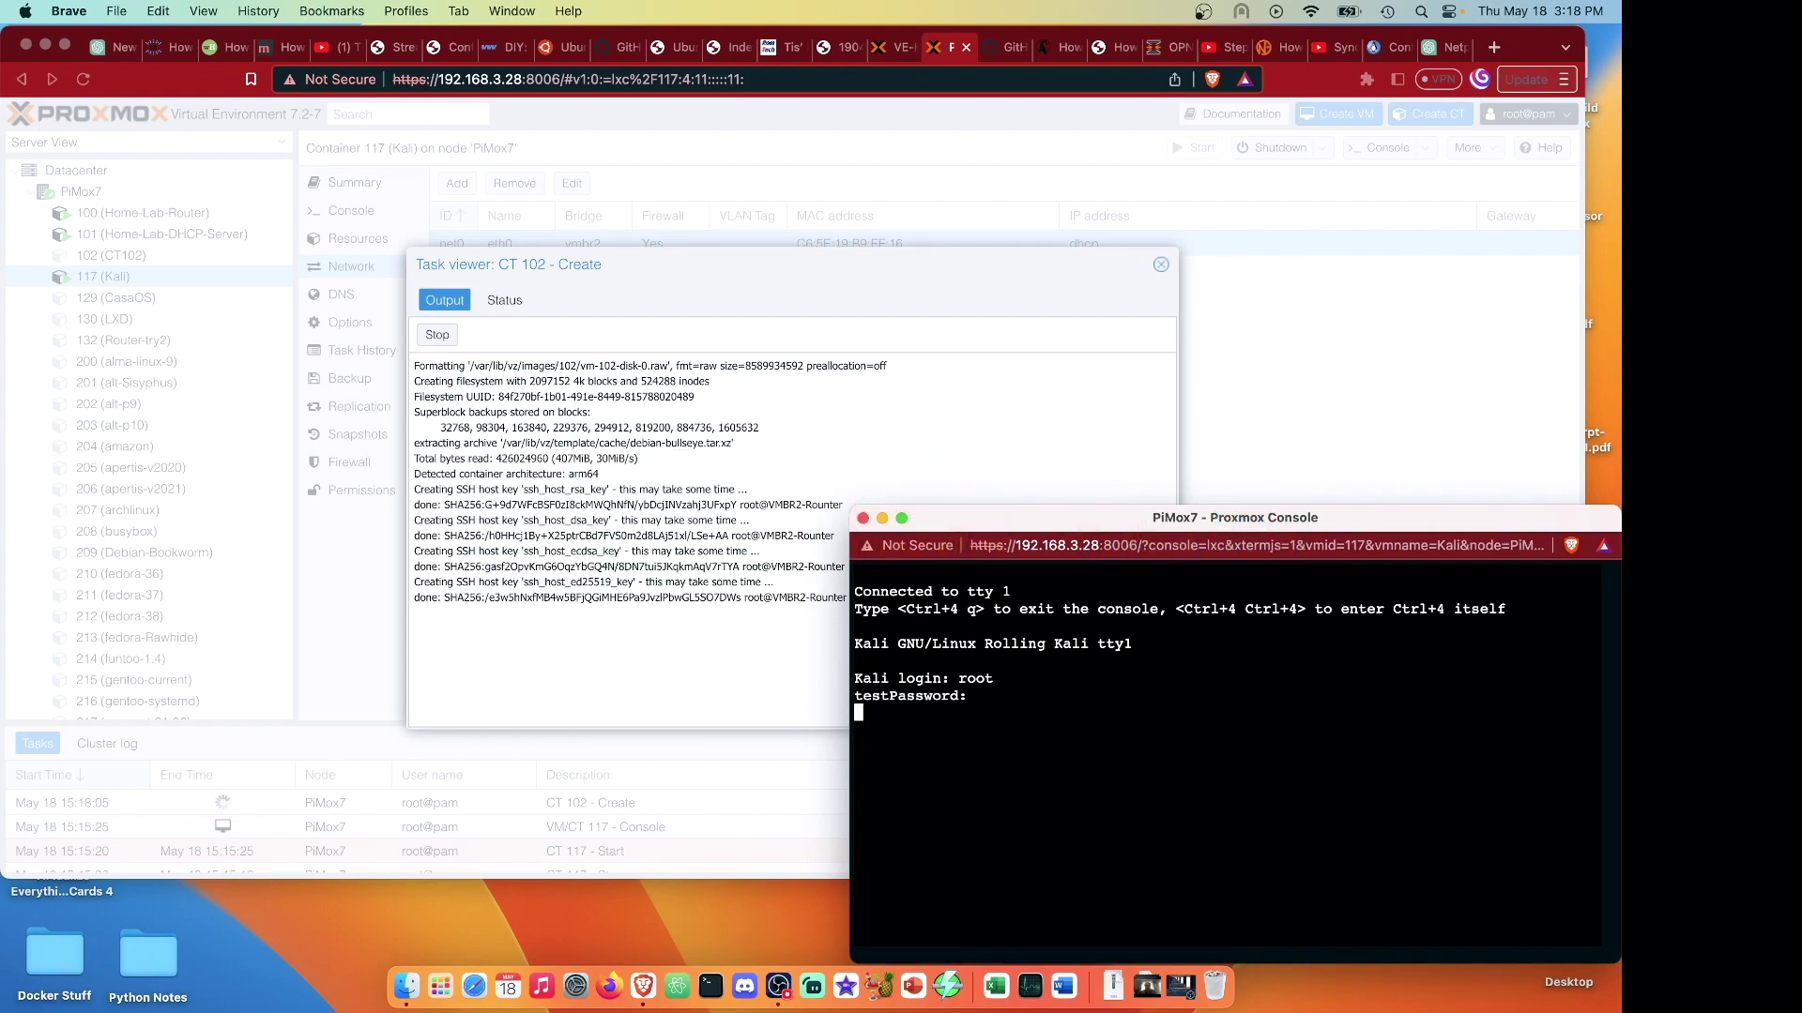
pyautogui.press('Return')
pyautogui.write('root')
pyautogui.press('Return')
pyautogui.write('test')
pyautogui.press('Return')
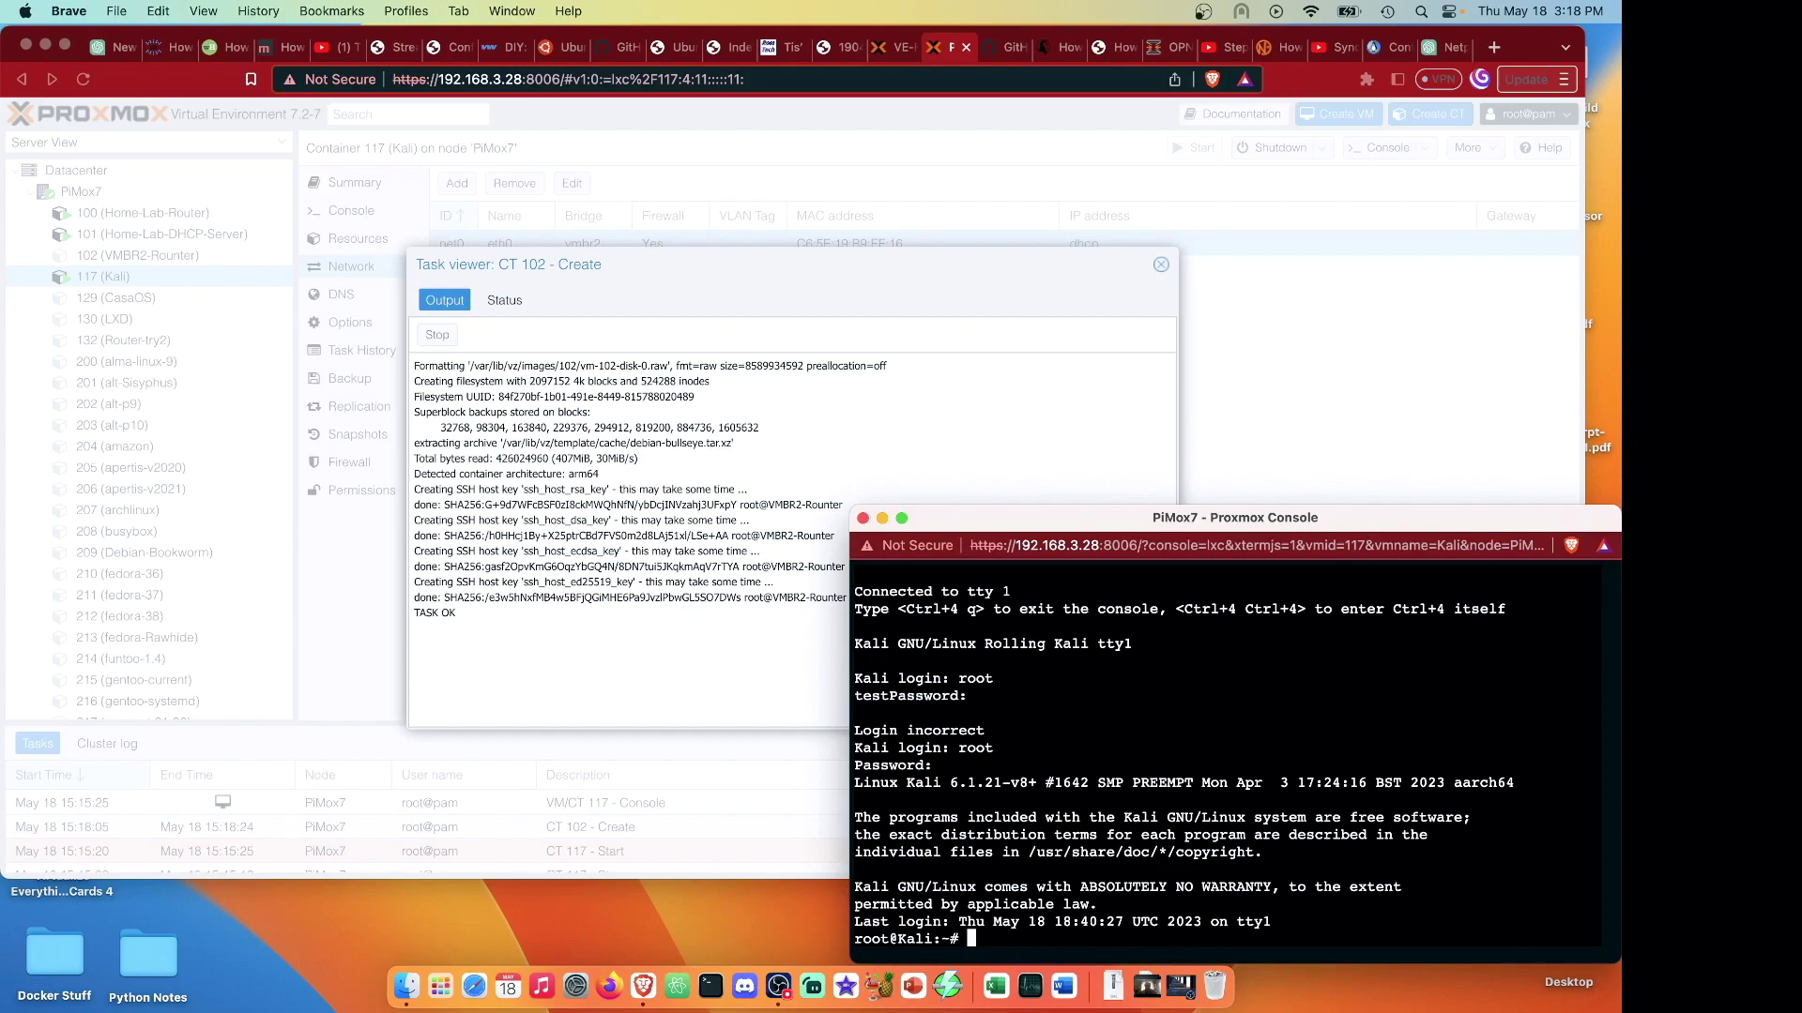
pyautogui.write('ip a')
pyautogui.press('Return')
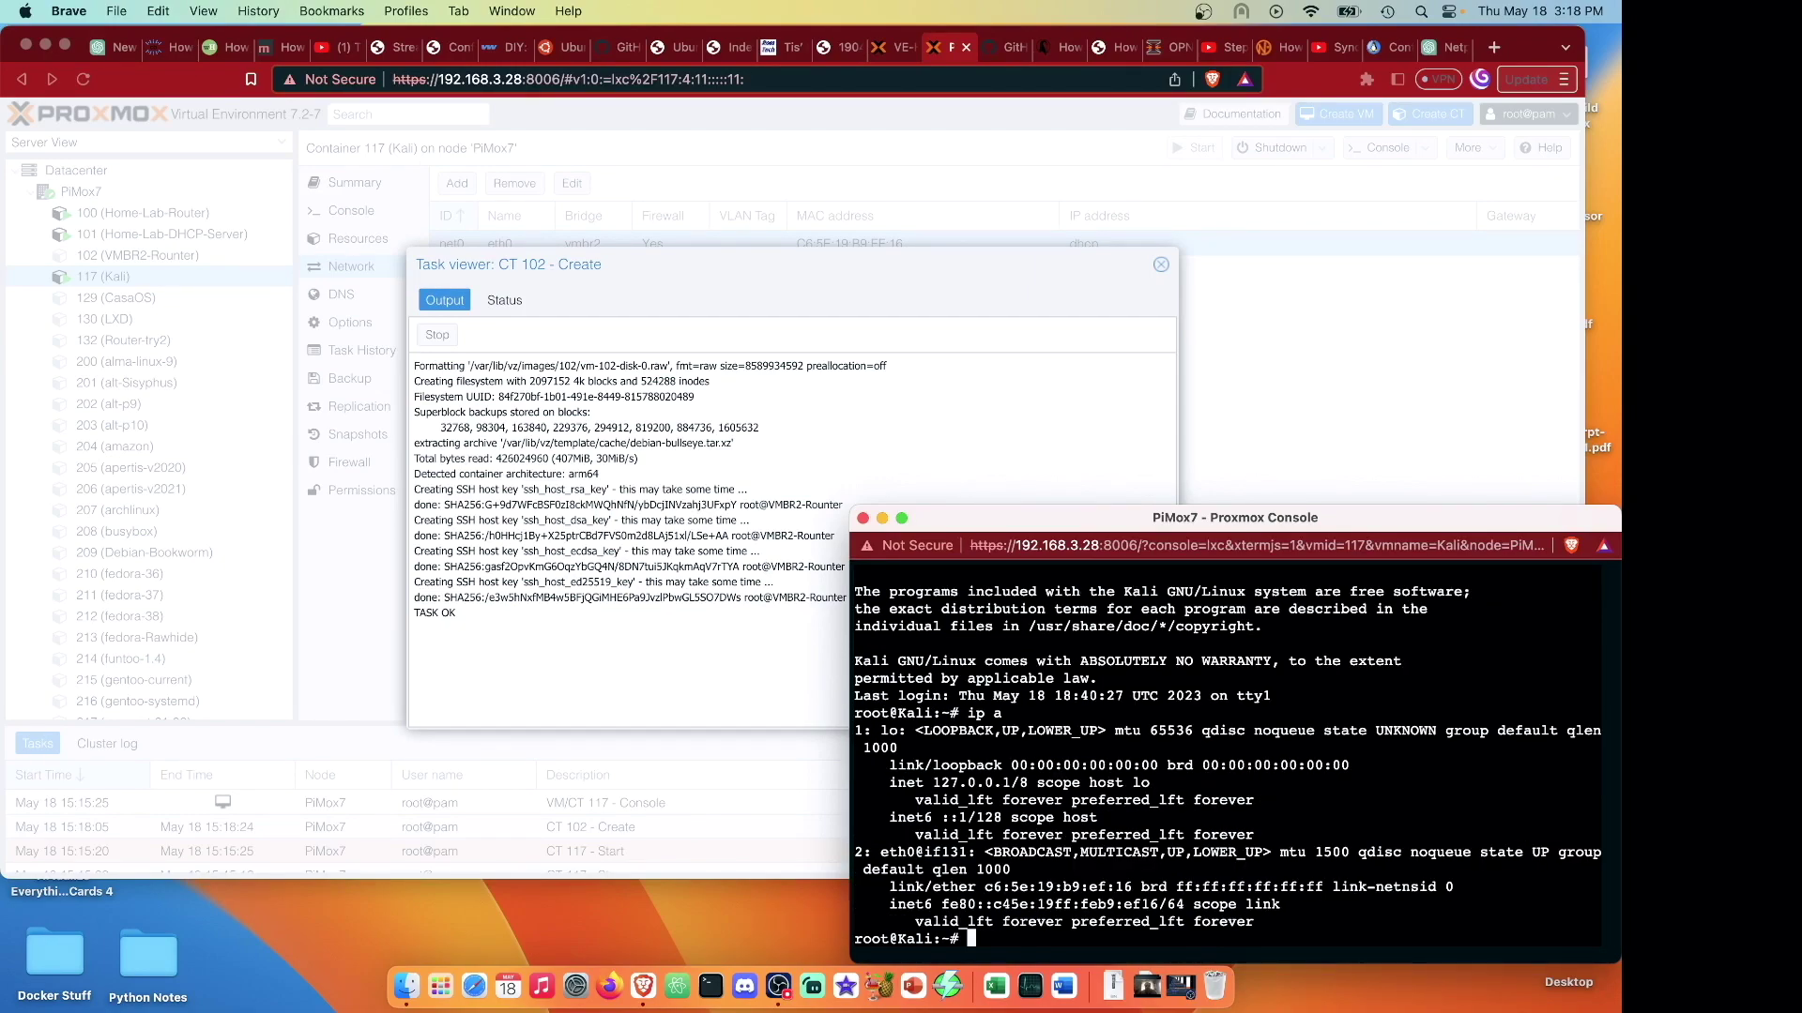
# Ping 1.1.1.1 from Kali unsuccessfully, then close the console and the CT 102 creation log.
pyautogui.write('ping 1.1.1.1')
pyautogui.press('Return')
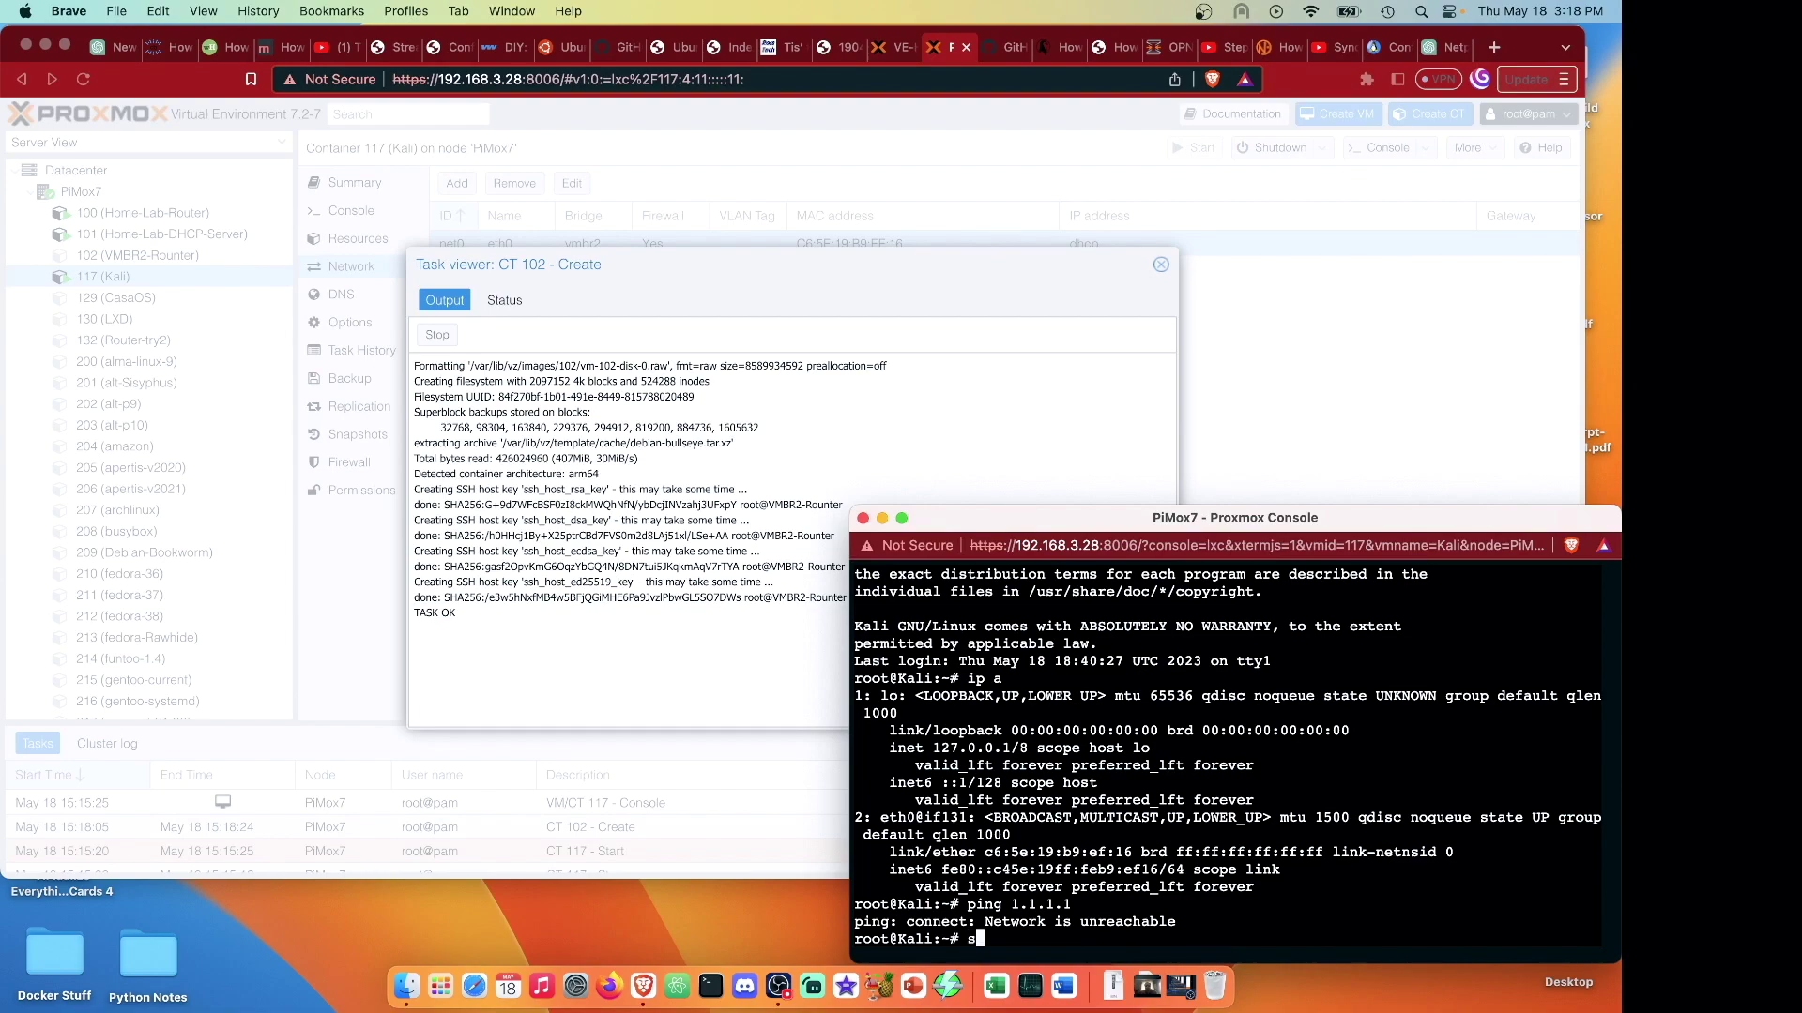
pyautogui.press('super+w')
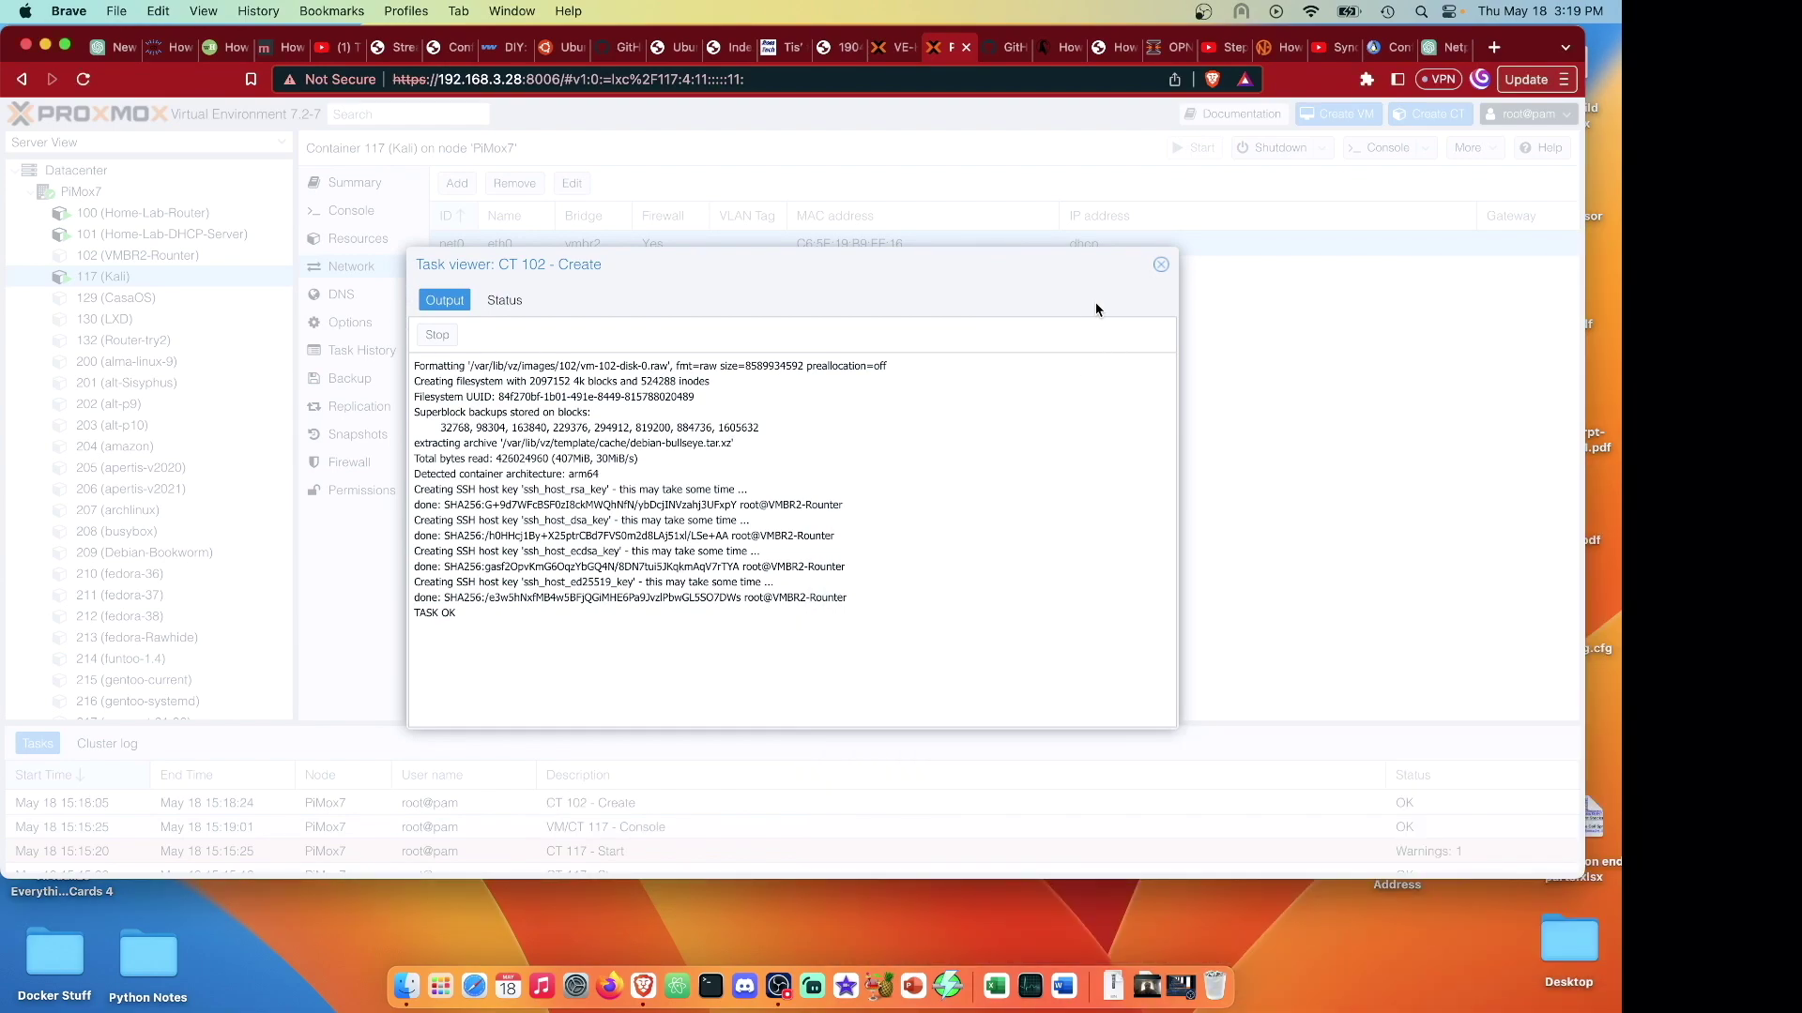
pyautogui.click(1161, 264)
# Add eth1 to container 102 on vmbr2 with static IP 192.168.150.1/24, gateway 192.168.150.1.
pyautogui.click(205, 257)
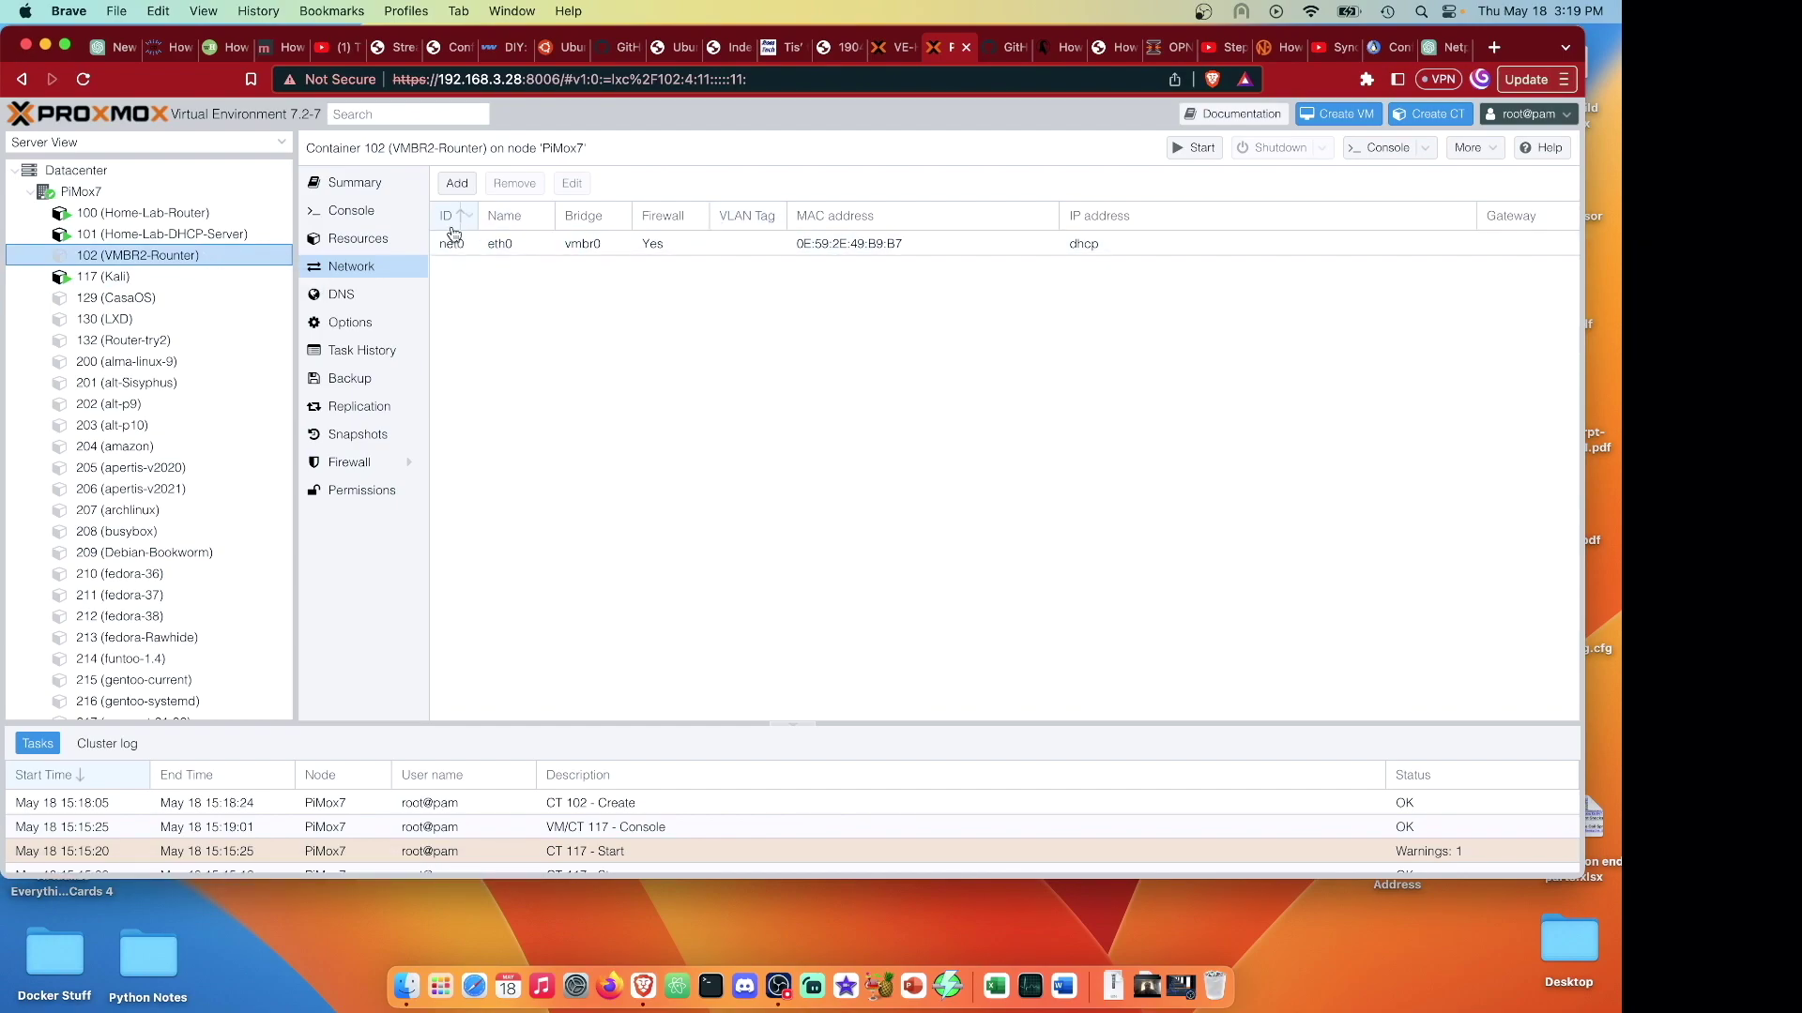
pyautogui.click(457, 183)
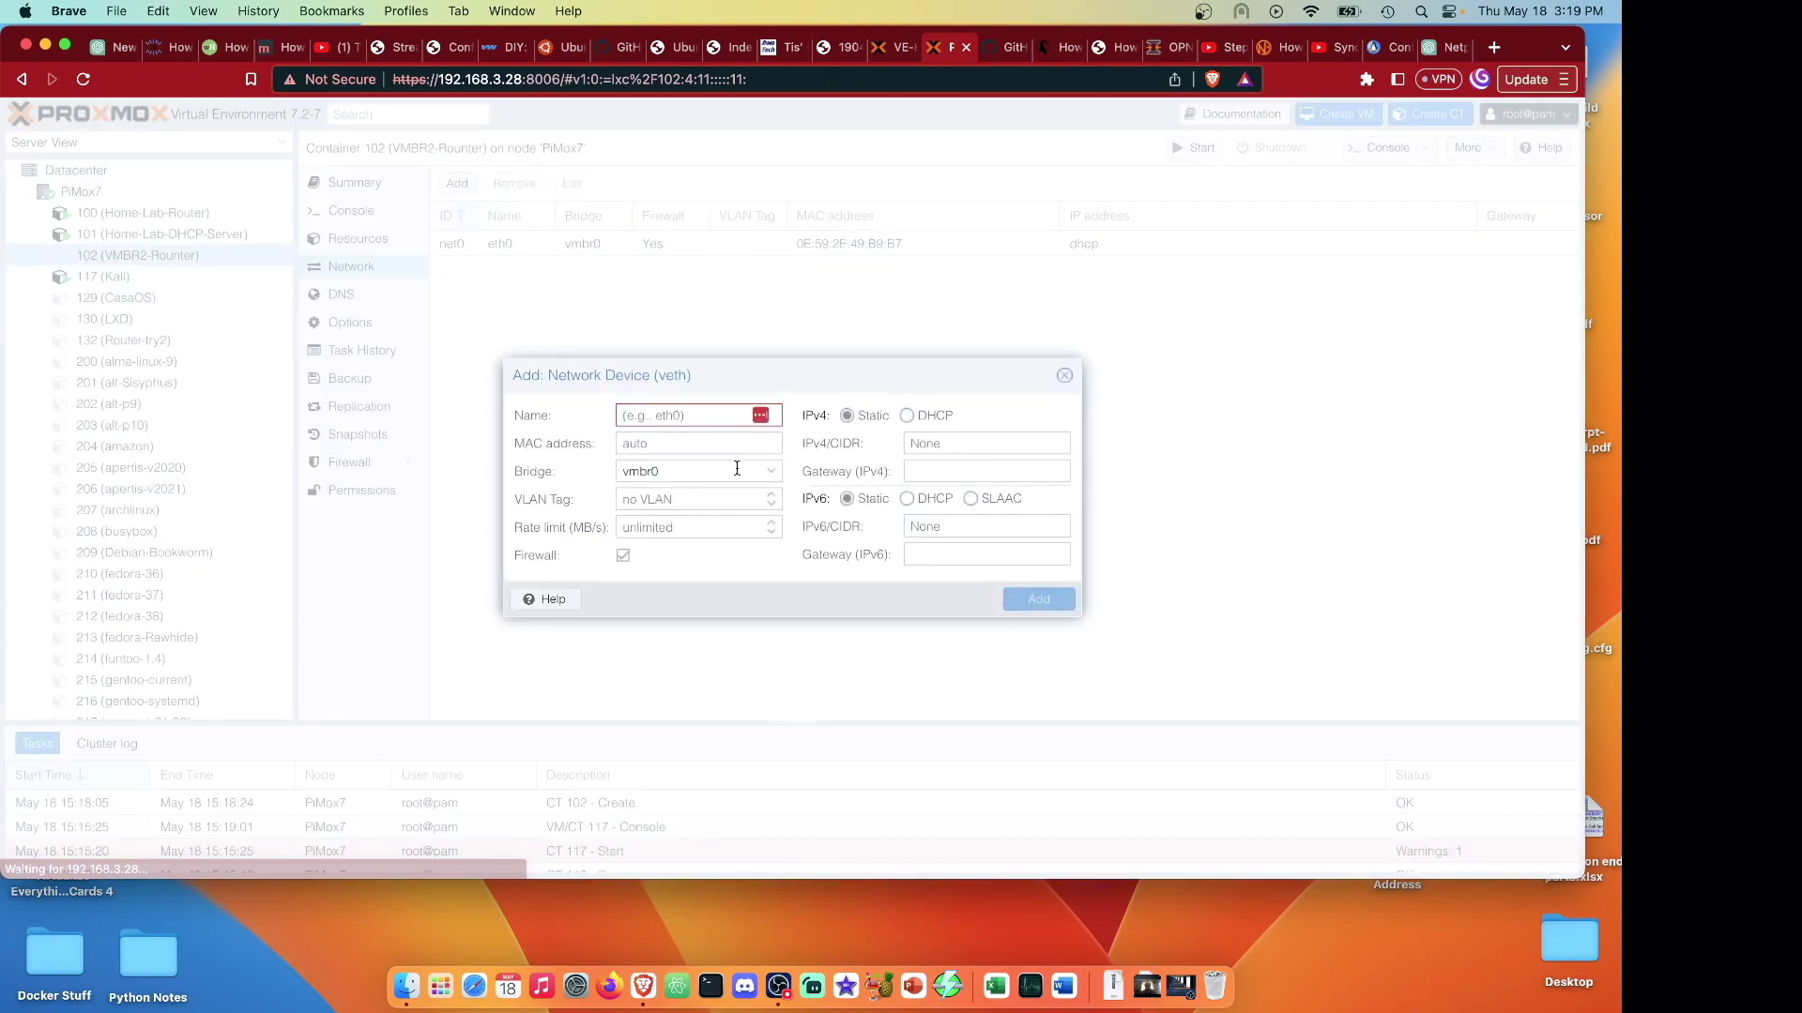
pyautogui.click(768, 474)
pyautogui.click(691, 573)
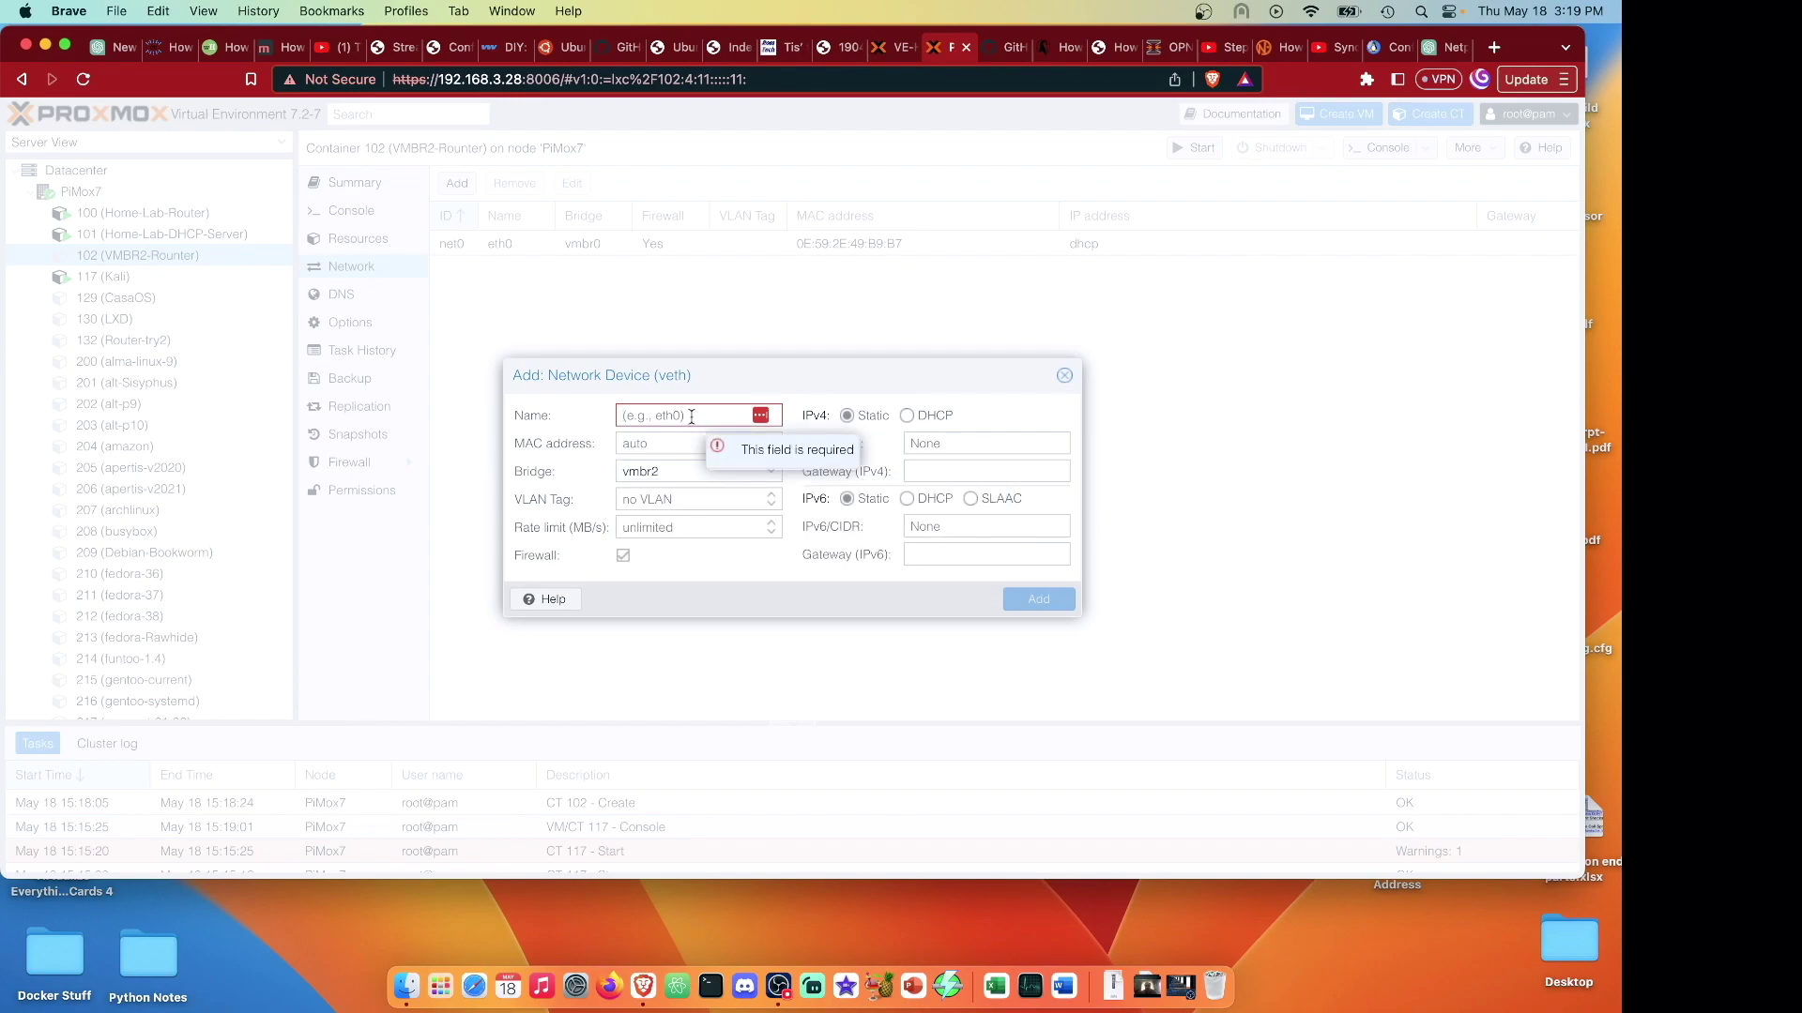
pyautogui.write('eth1')
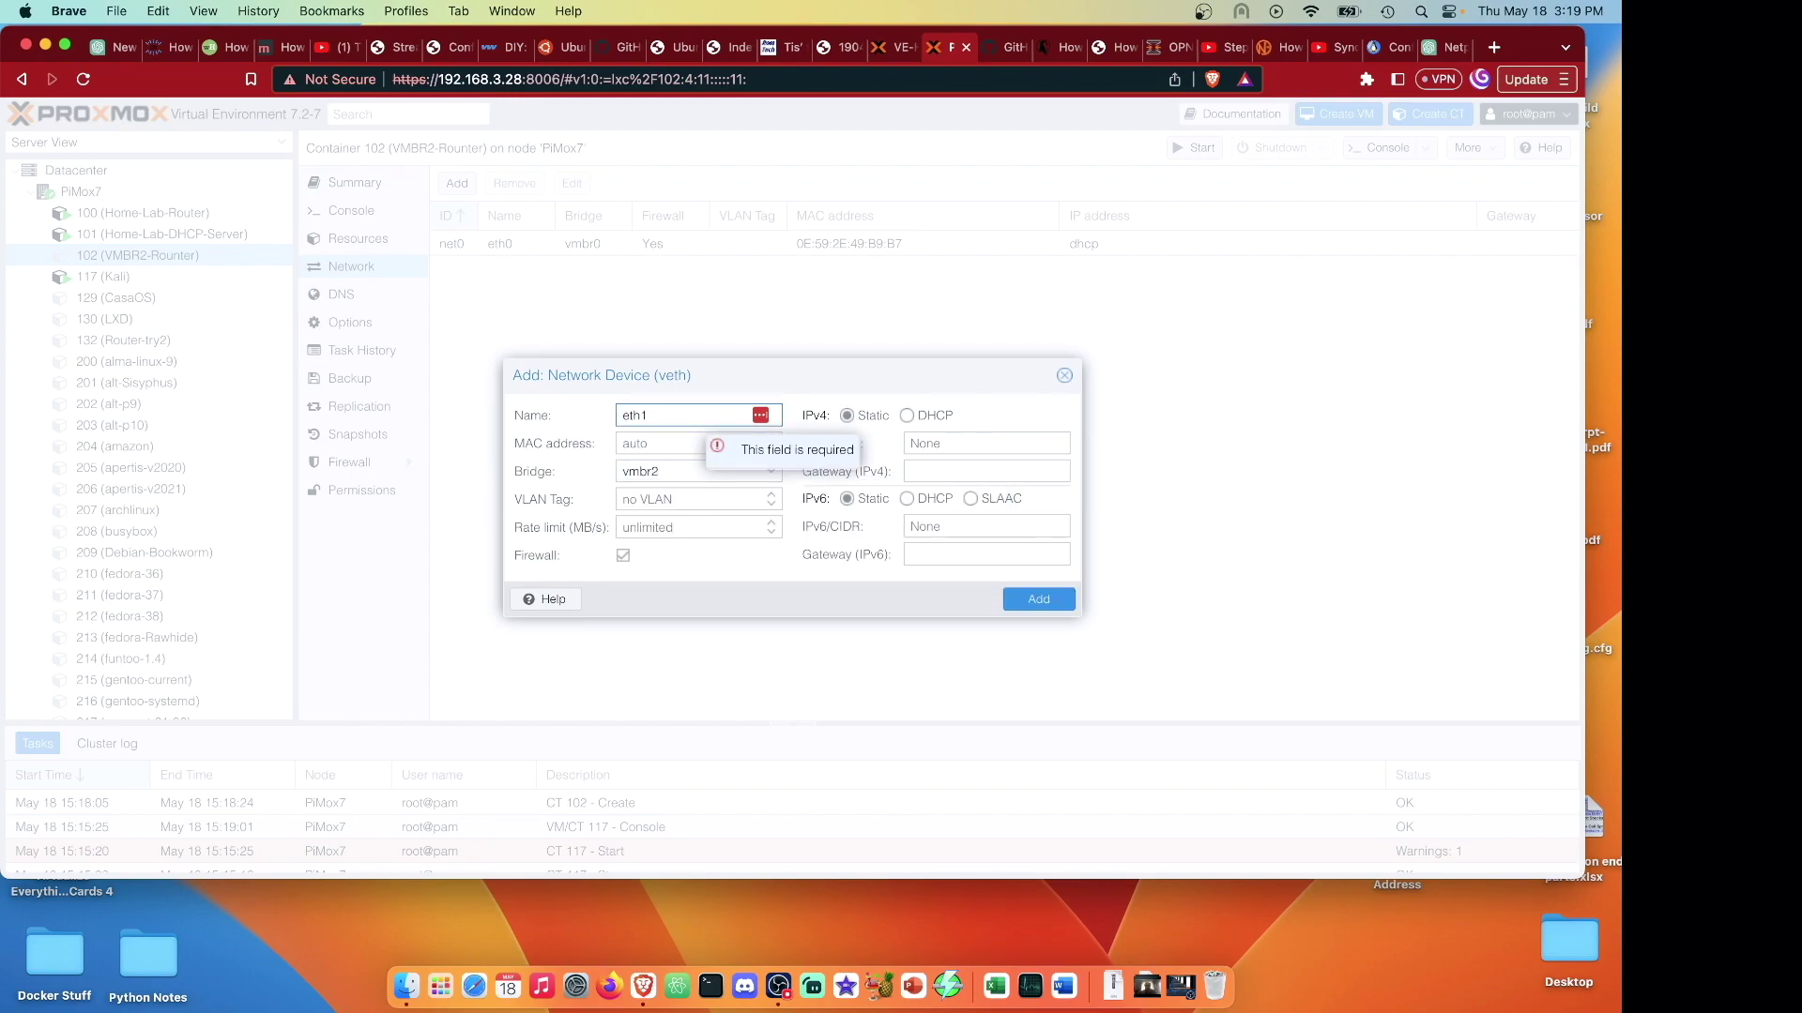
pyautogui.click(922, 441)
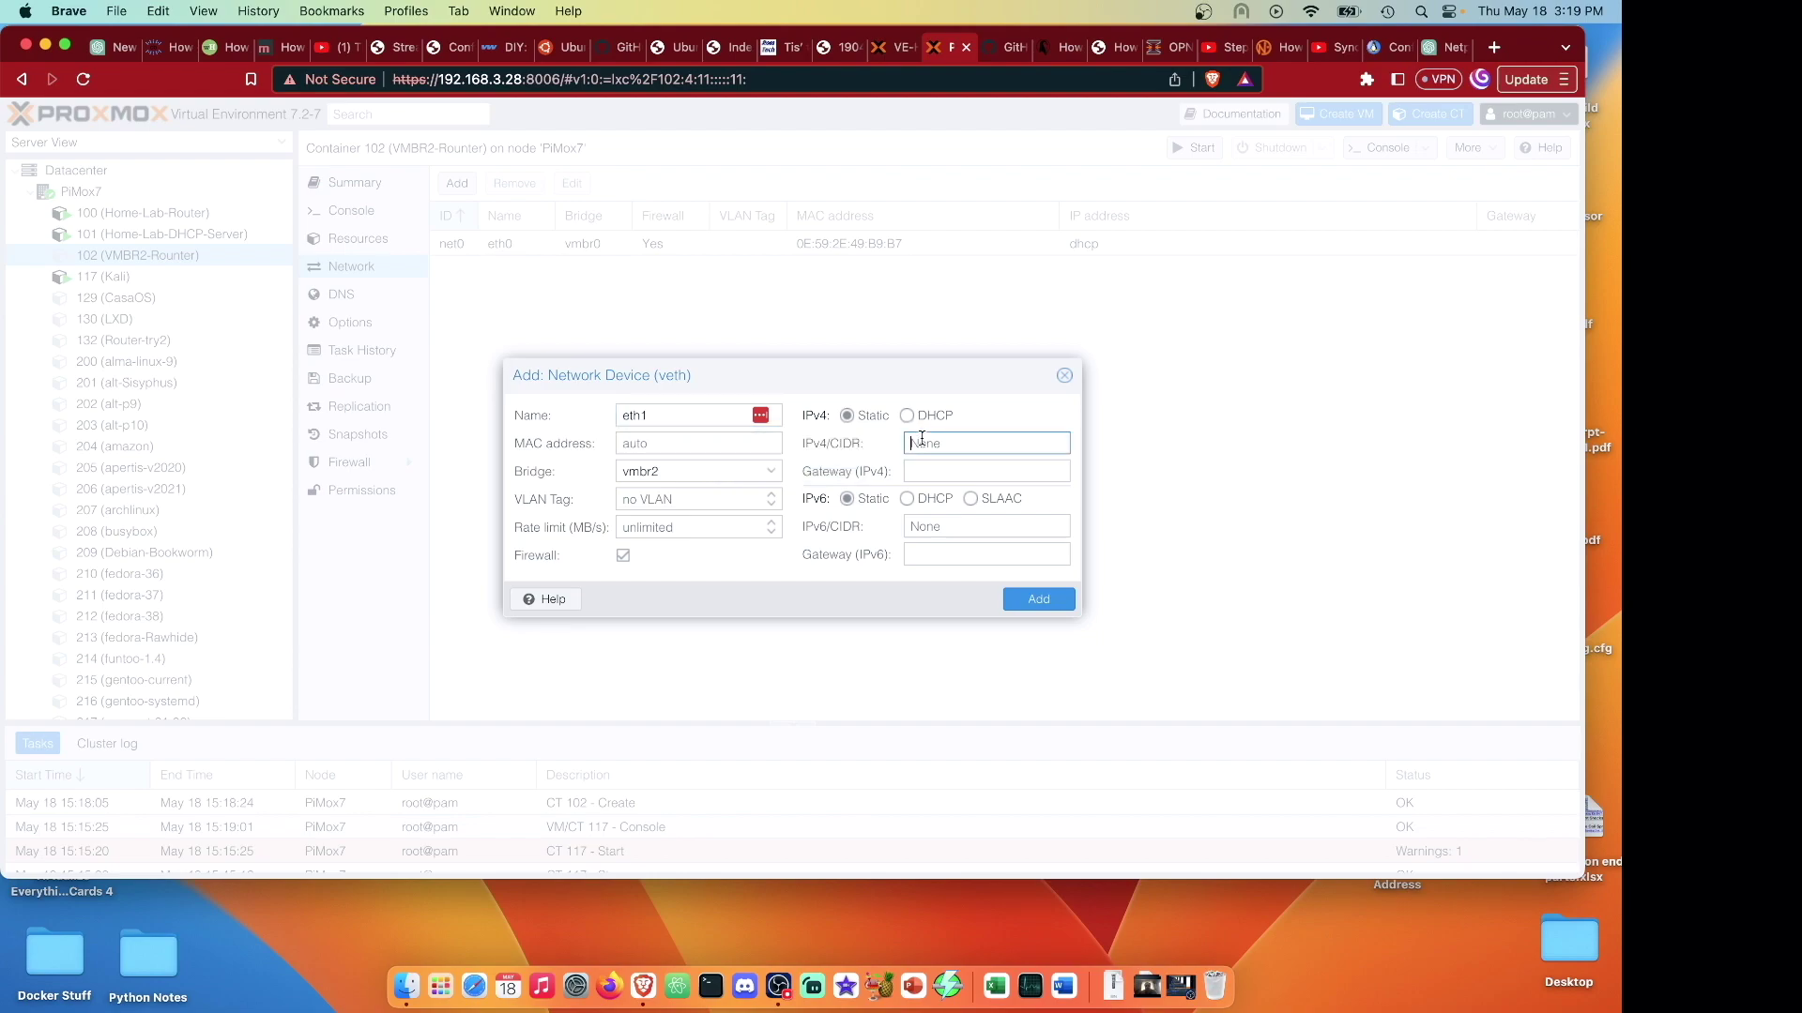
pyautogui.write('192.')
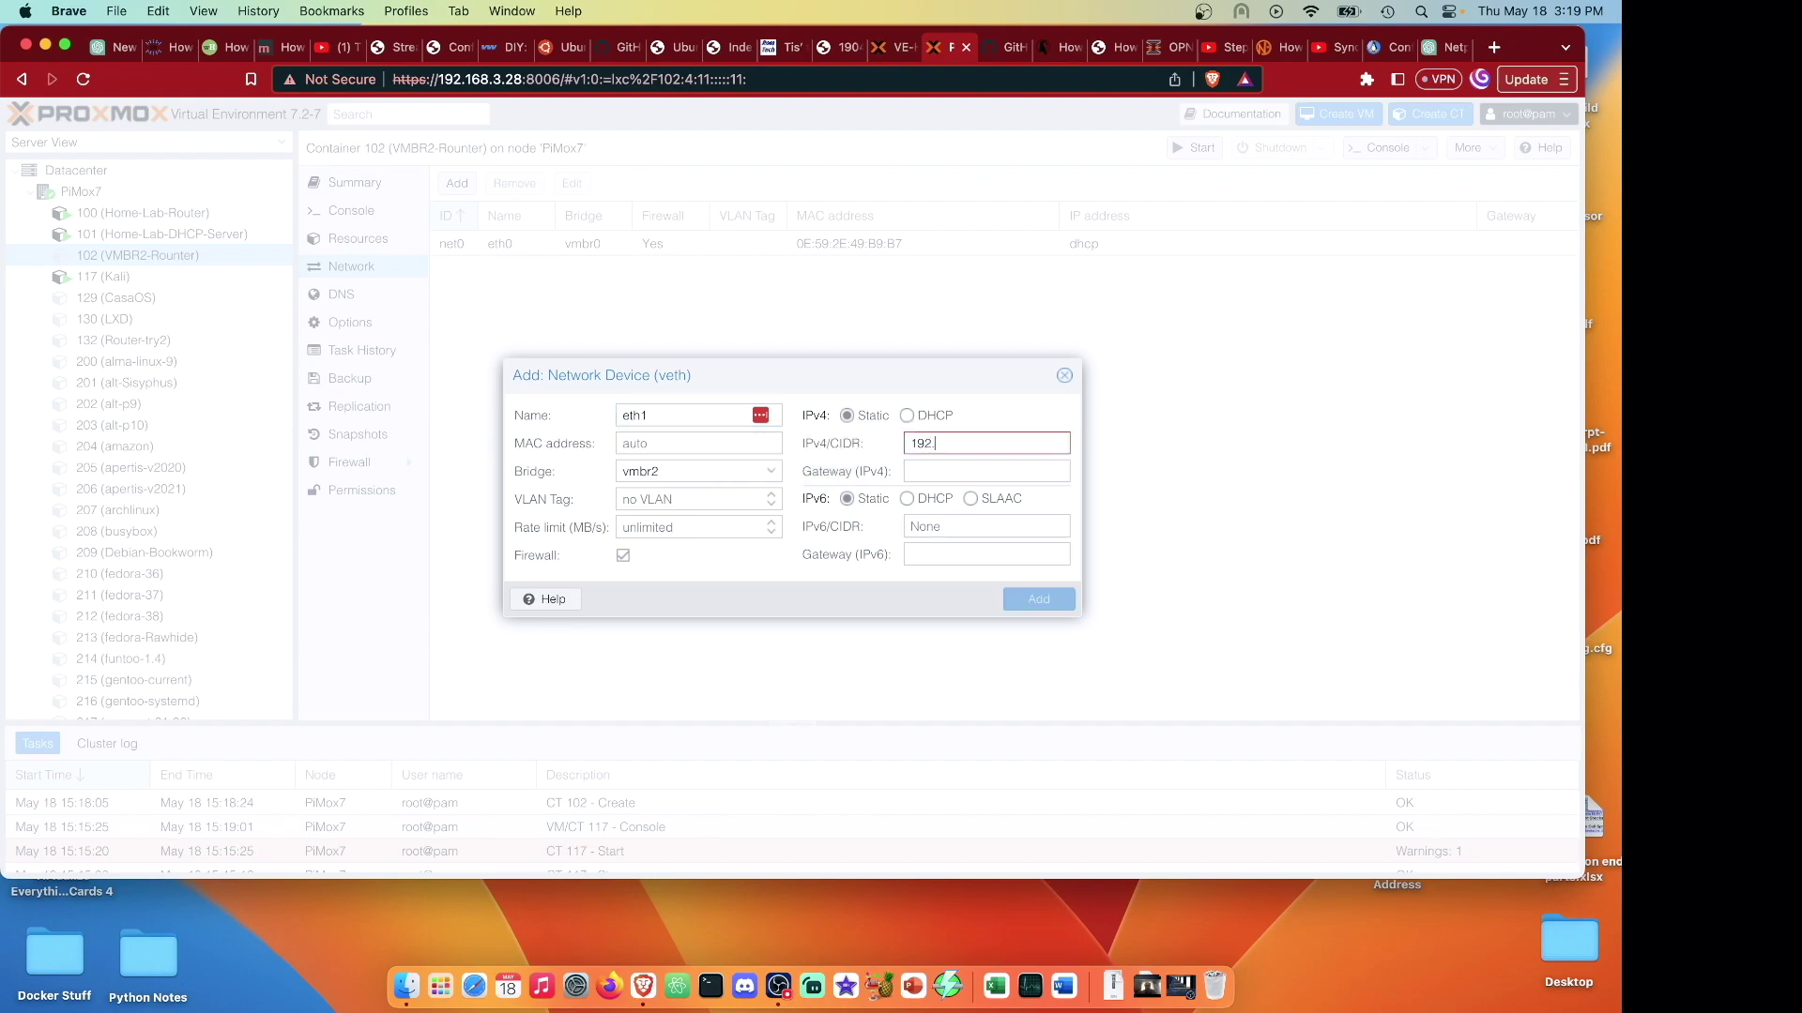
pyautogui.write('168.150')
pyautogui.write('.1/24')
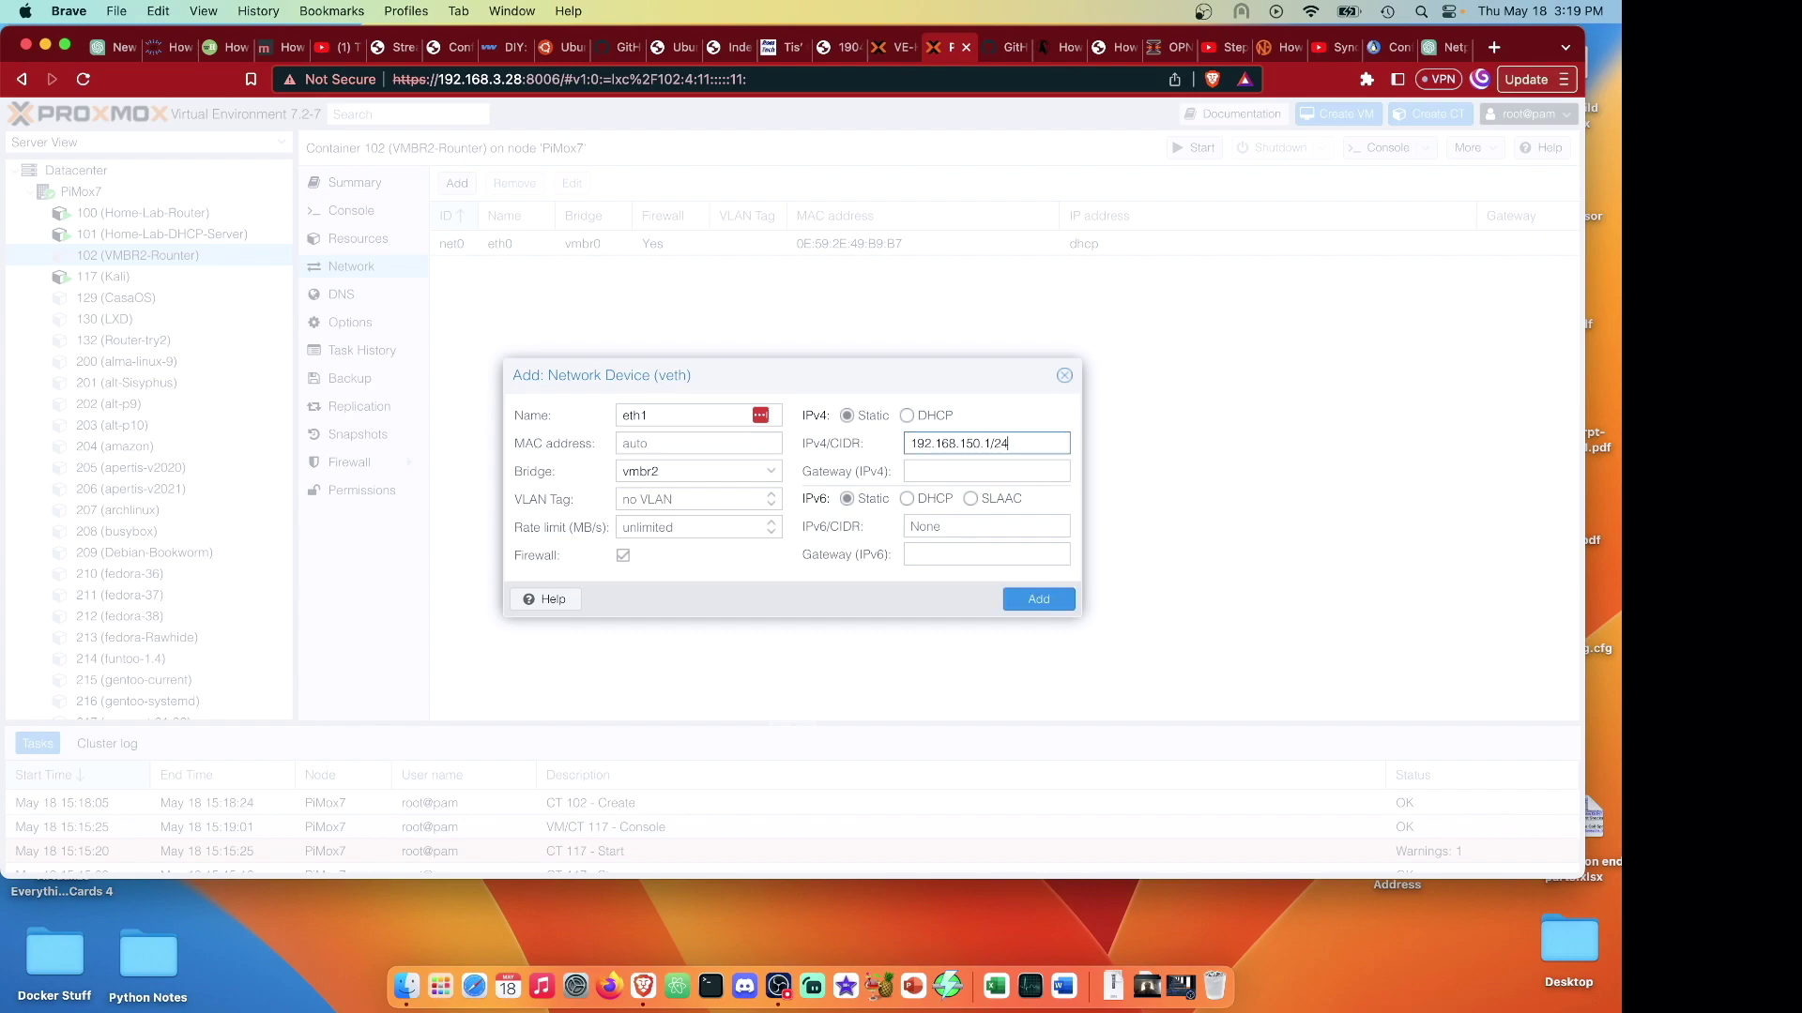
pyautogui.press('Tab')
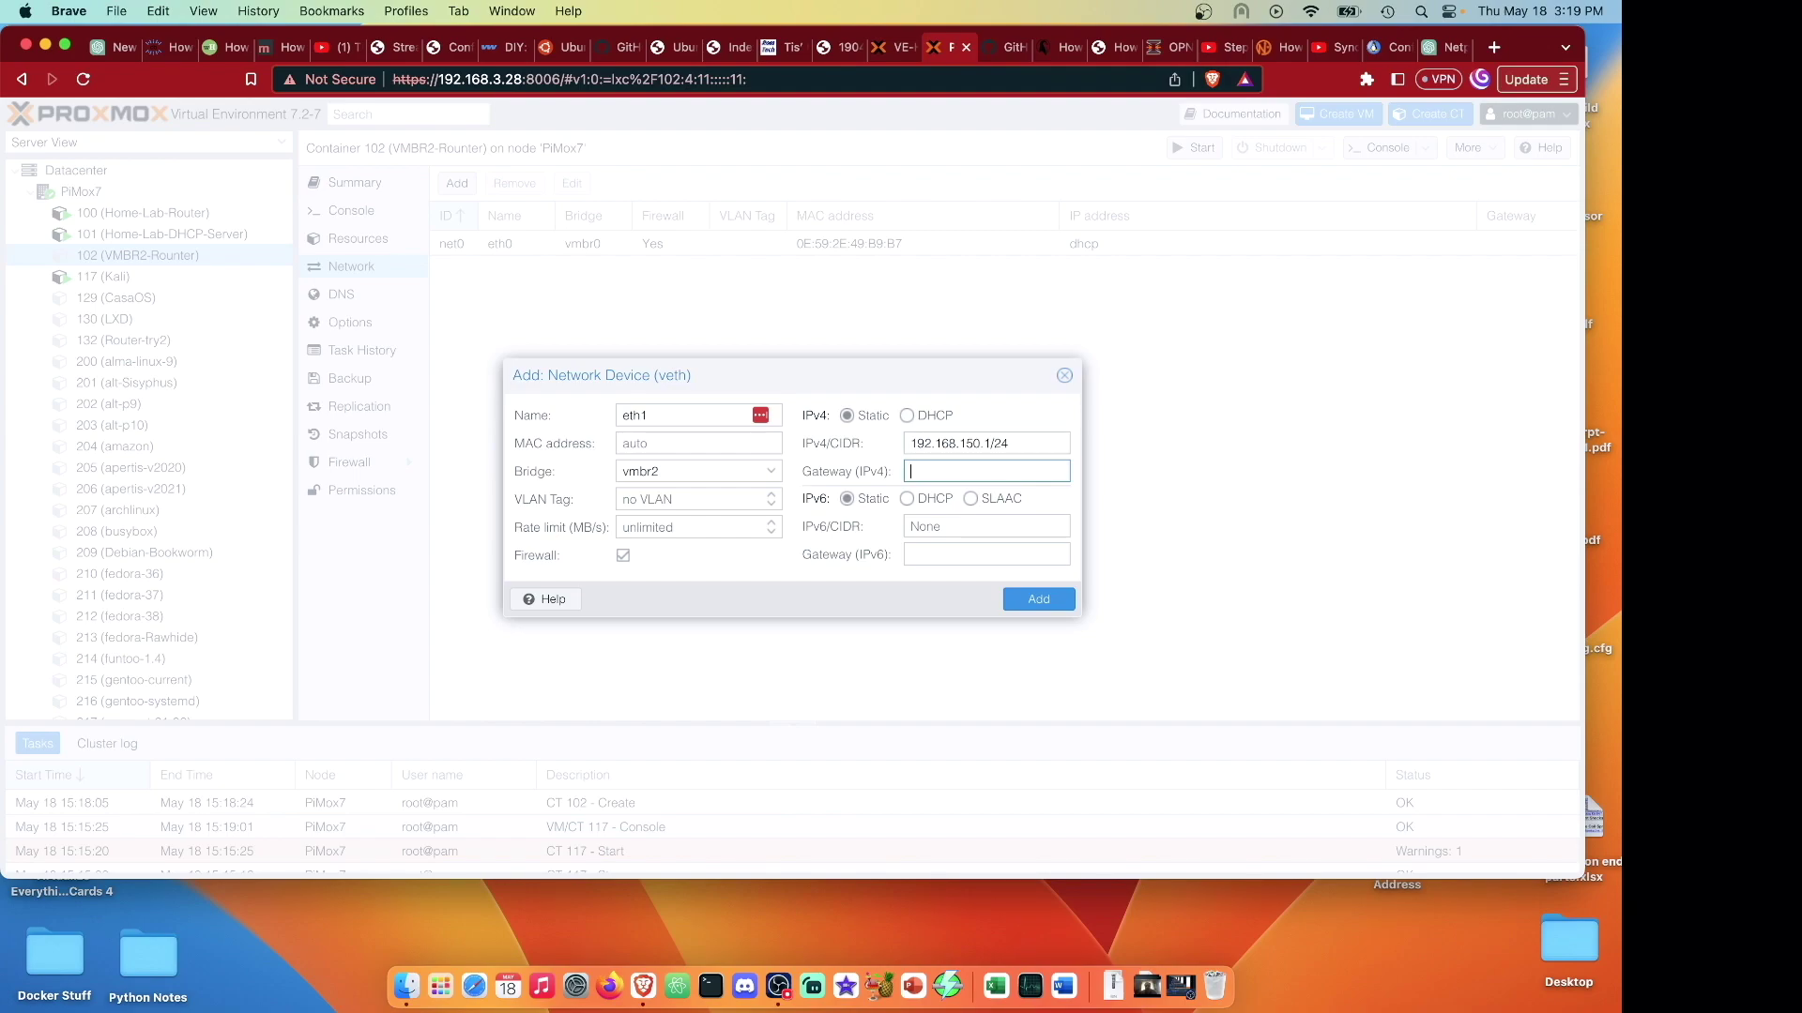
pyautogui.write('192.168.150')
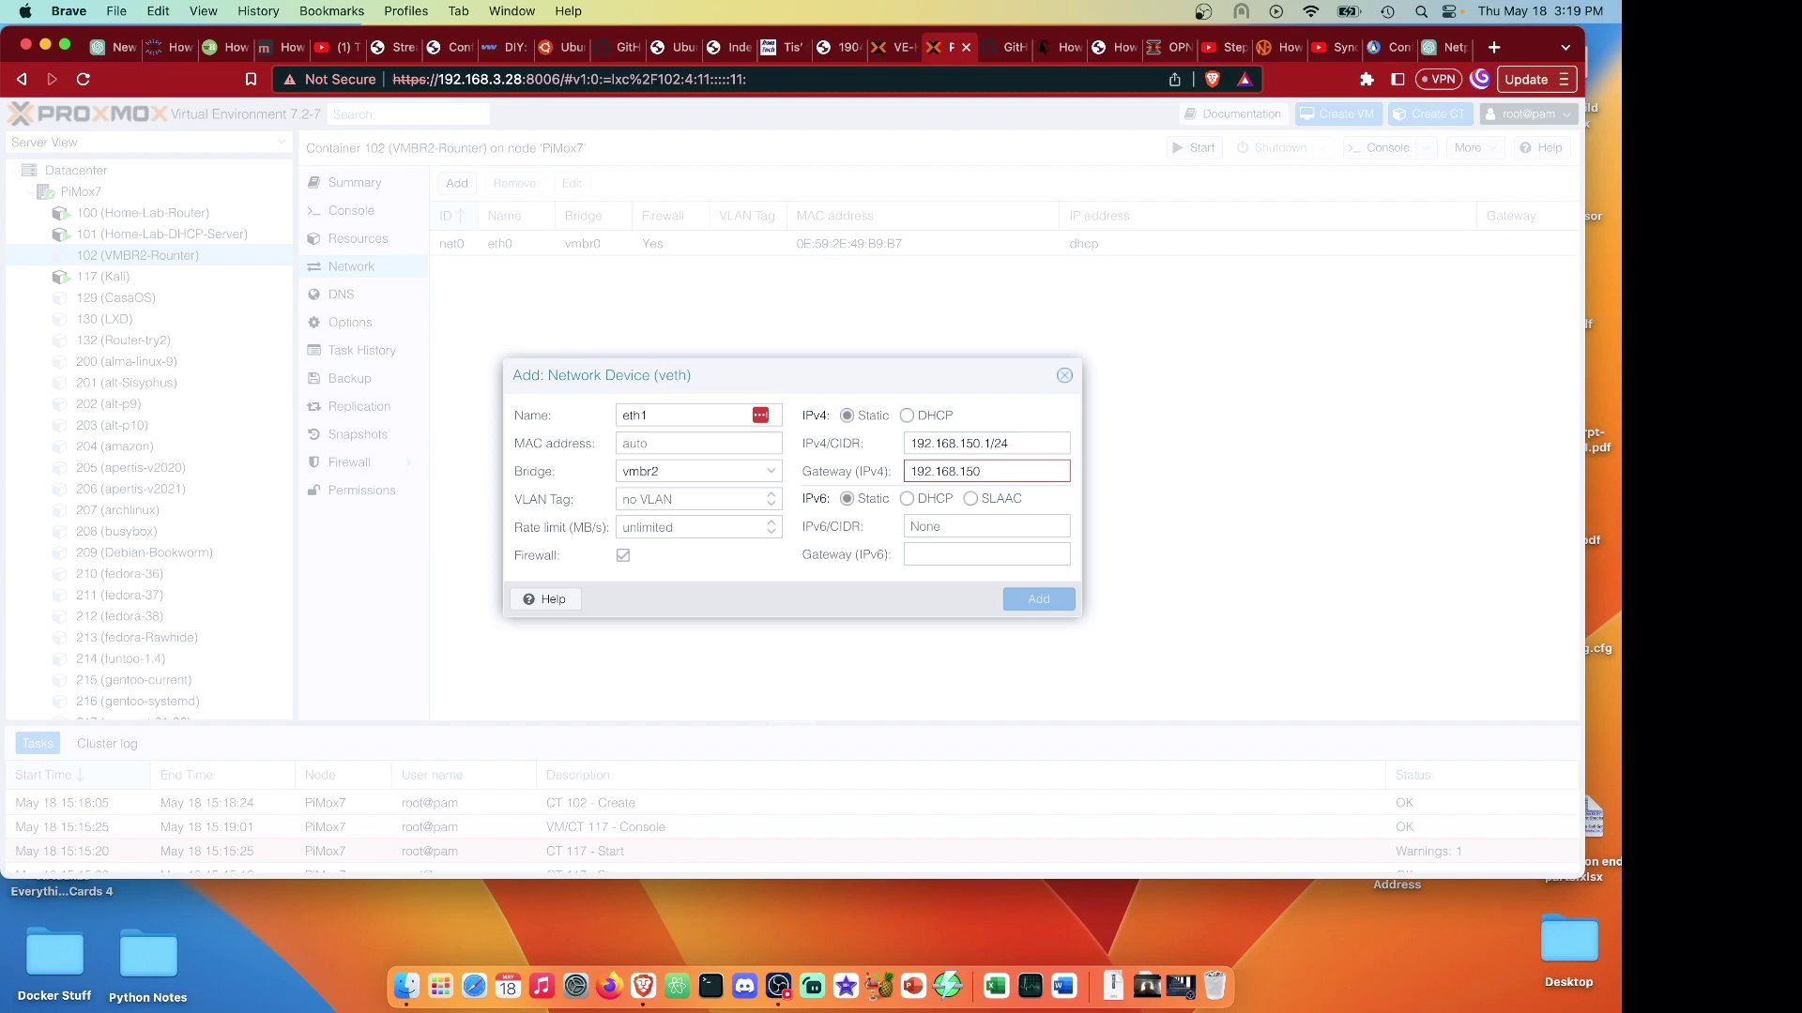
pyautogui.write('.1')
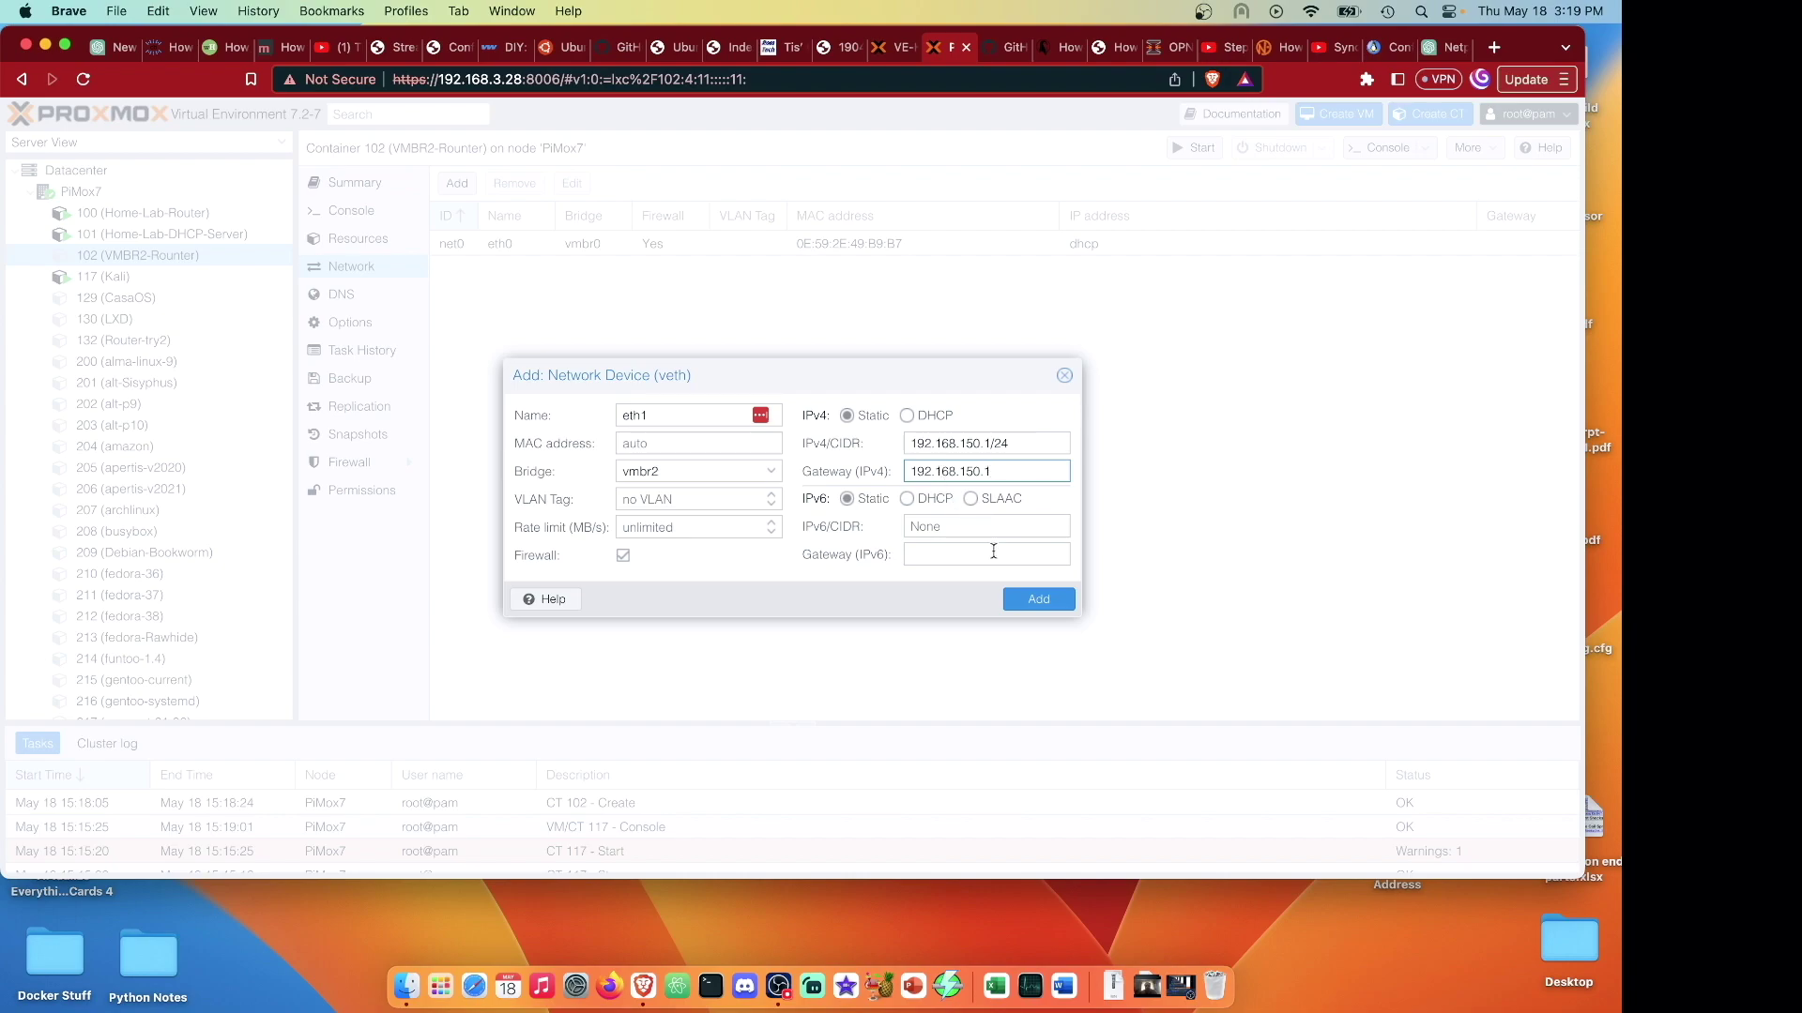
pyautogui.click(1027, 604)
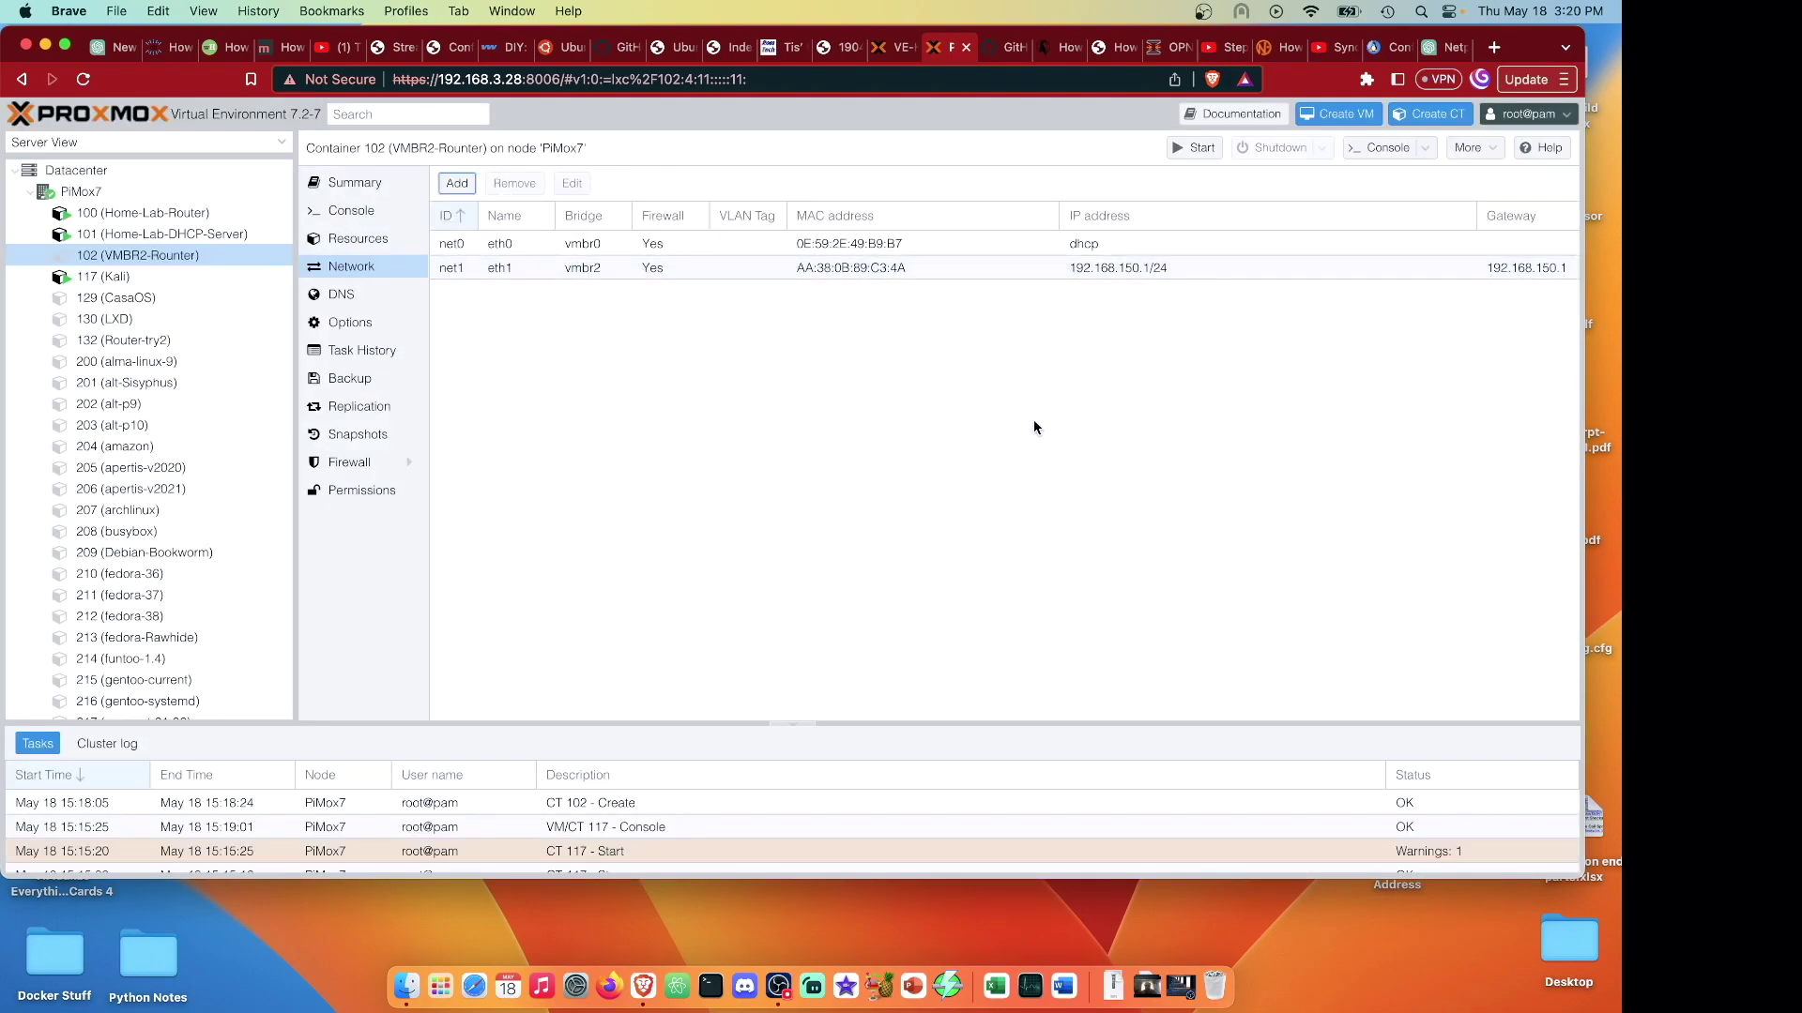
# Start a new container with hostname VMBR2-Dhcp and a root password.
pyautogui.click(1415, 123)
pyautogui.click(647, 388)
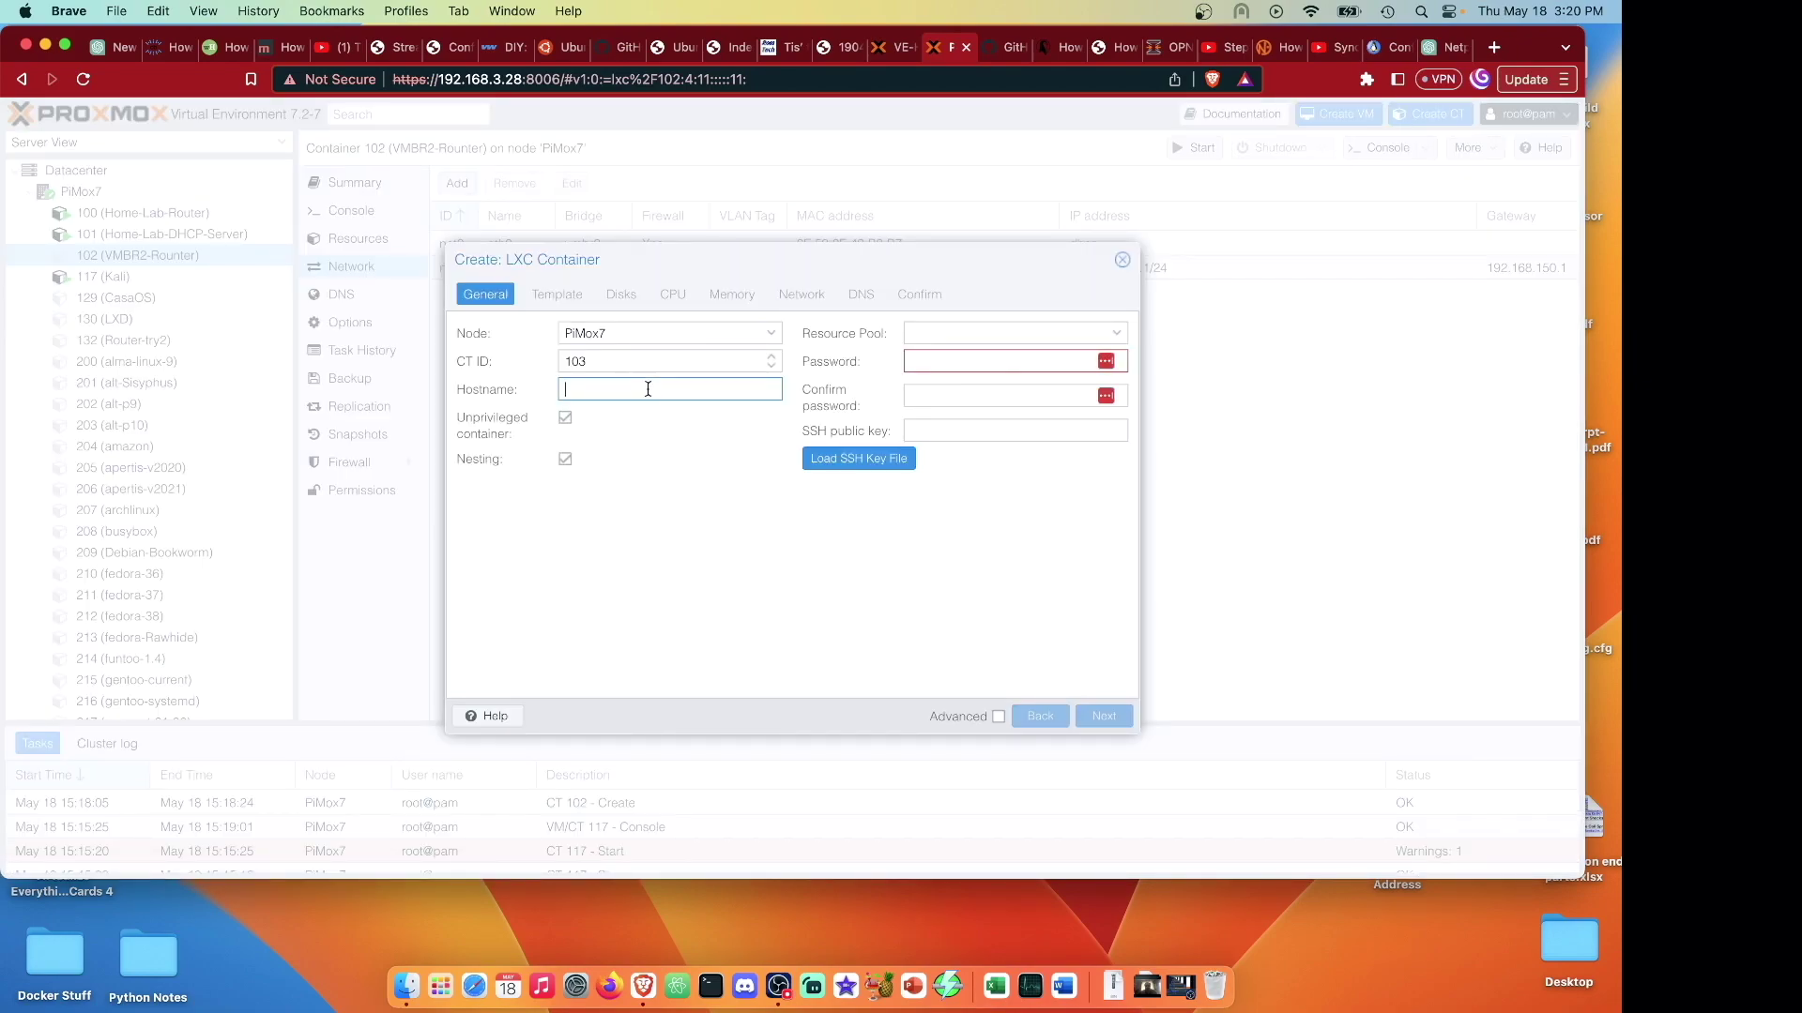
pyautogui.write('VMBR2-')
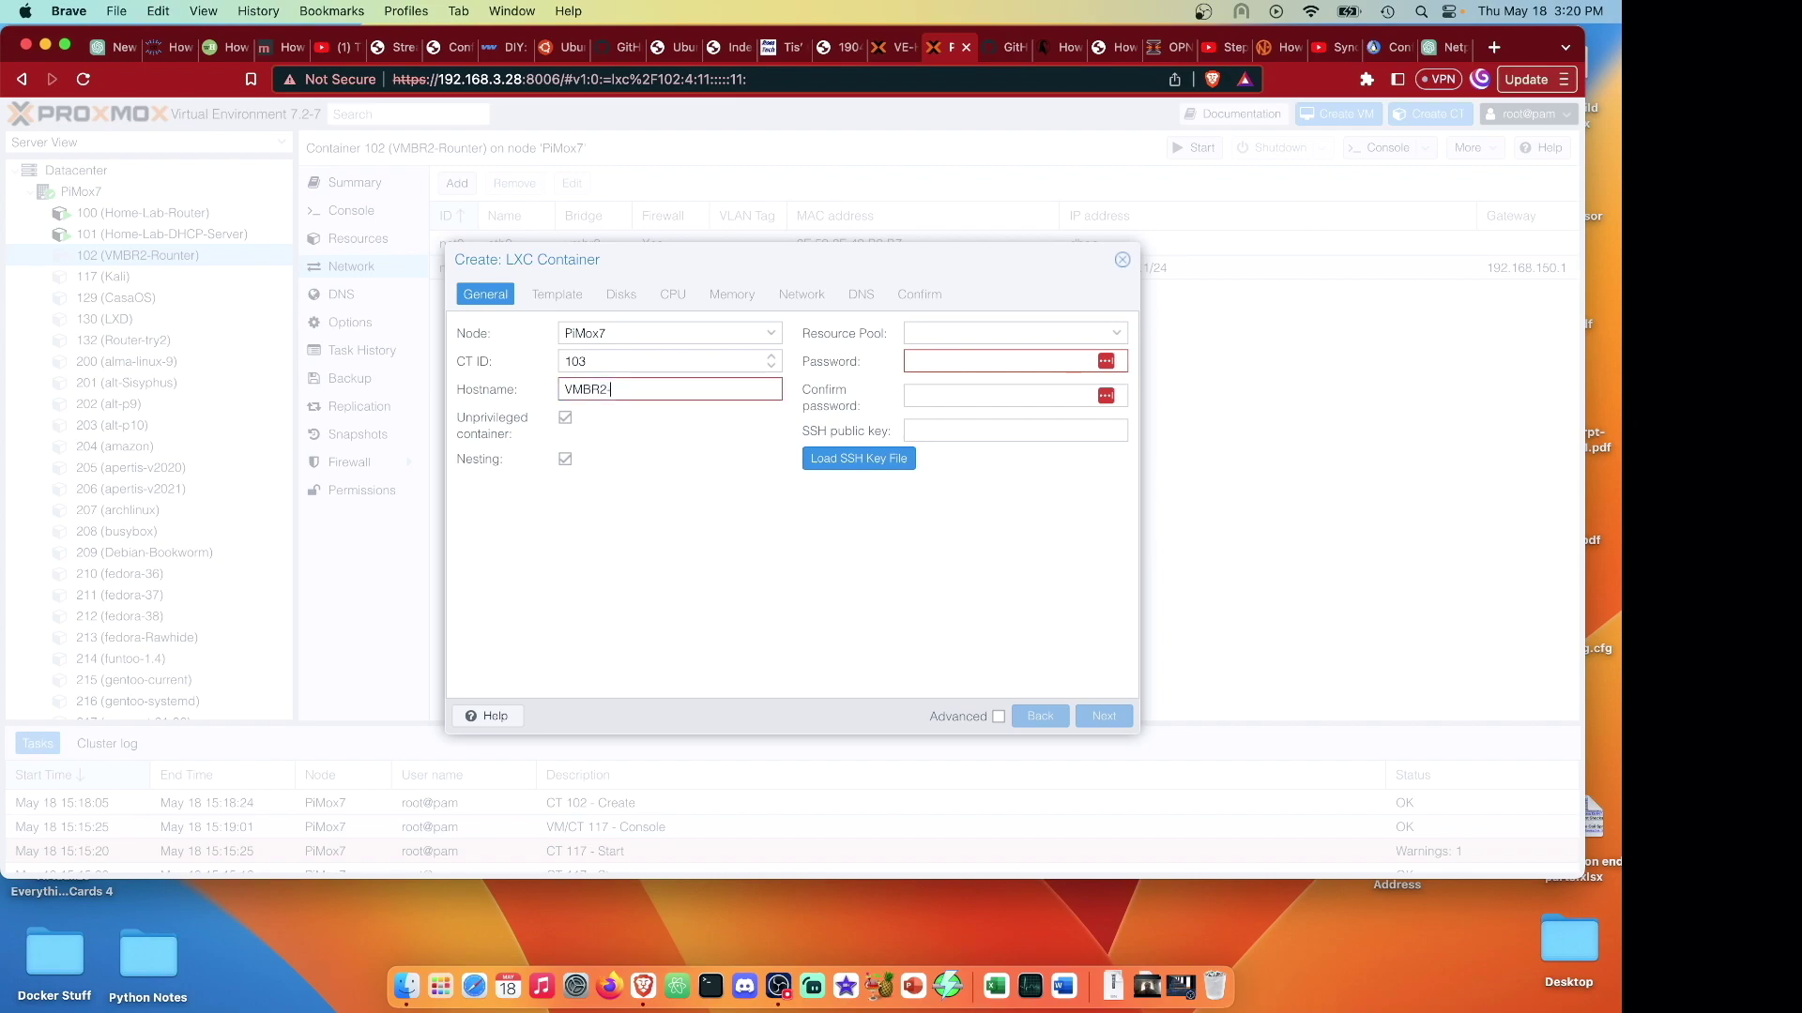
pyautogui.write('Dhcp')
pyautogui.click(921, 363)
pyautogui.write('123456')
pyautogui.press('Tab')
pyautogui.write('123456')
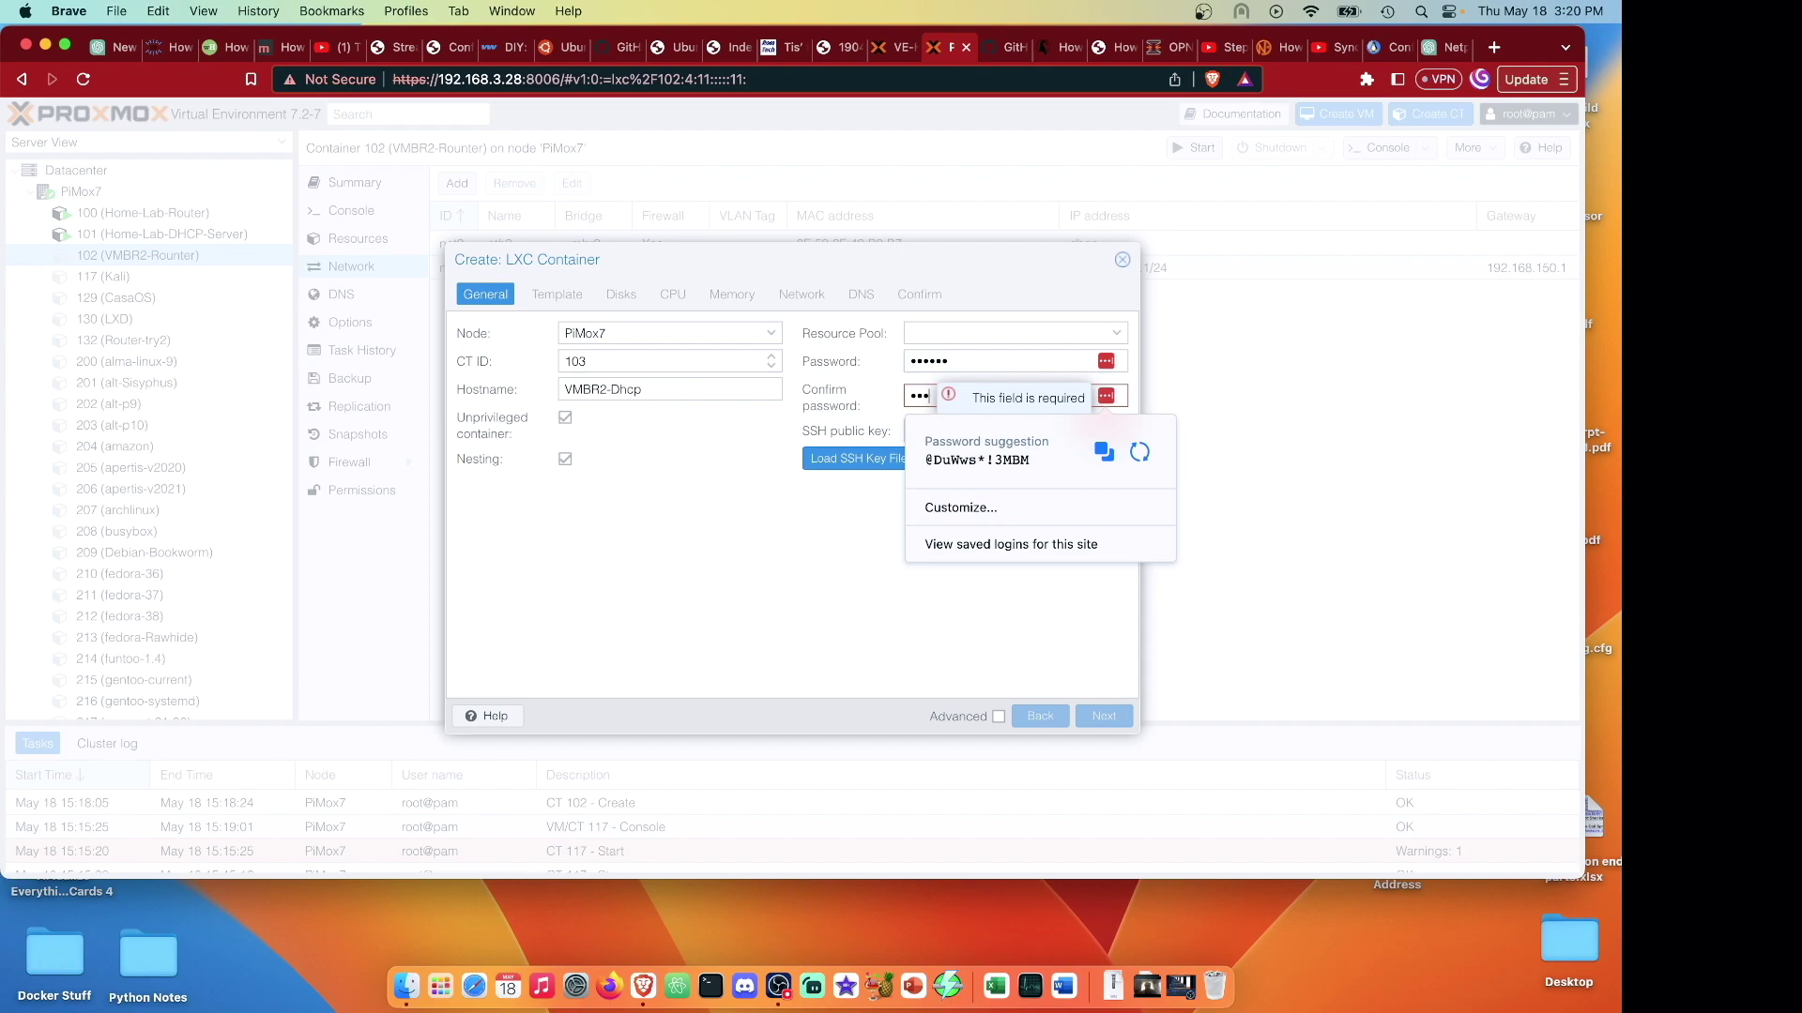
pyautogui.click(1116, 719)
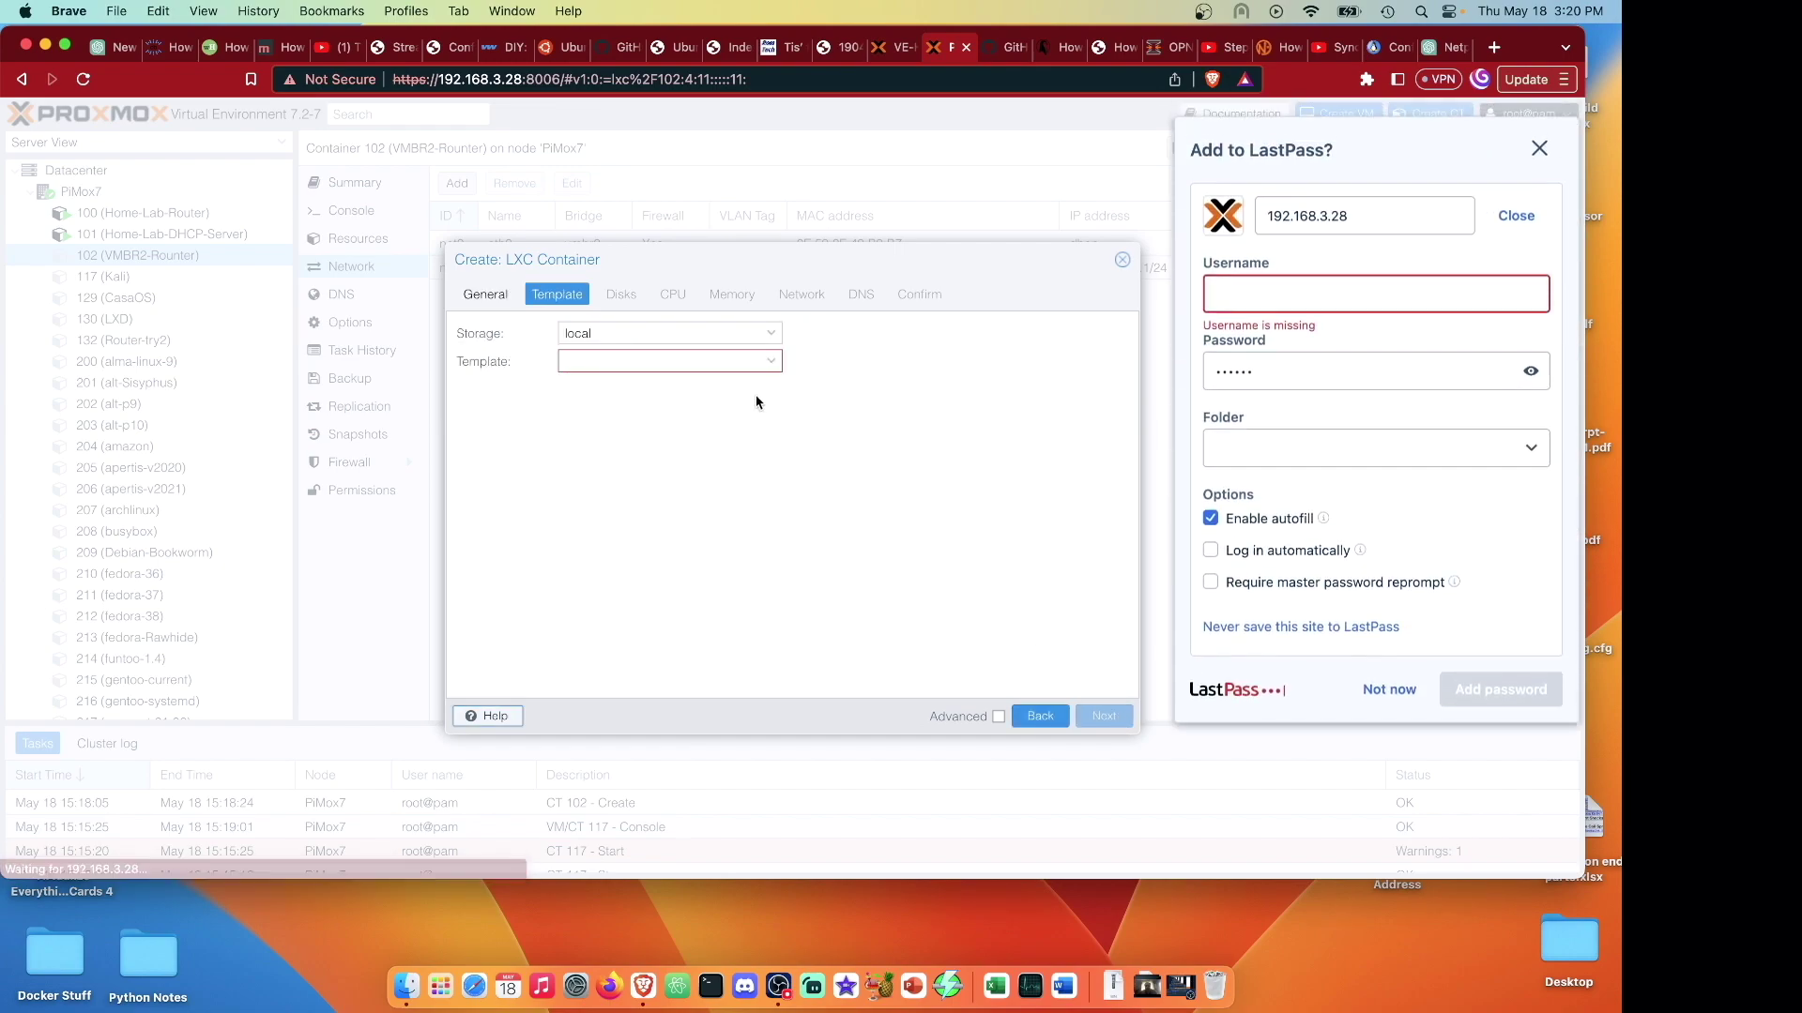
pyautogui.click(1387, 679)
# Choose the Debian bullseye template and keep default disk, CPU and 512 MiB memory.
pyautogui.click(775, 363)
pyautogui.scroll(-10, 669, 605)
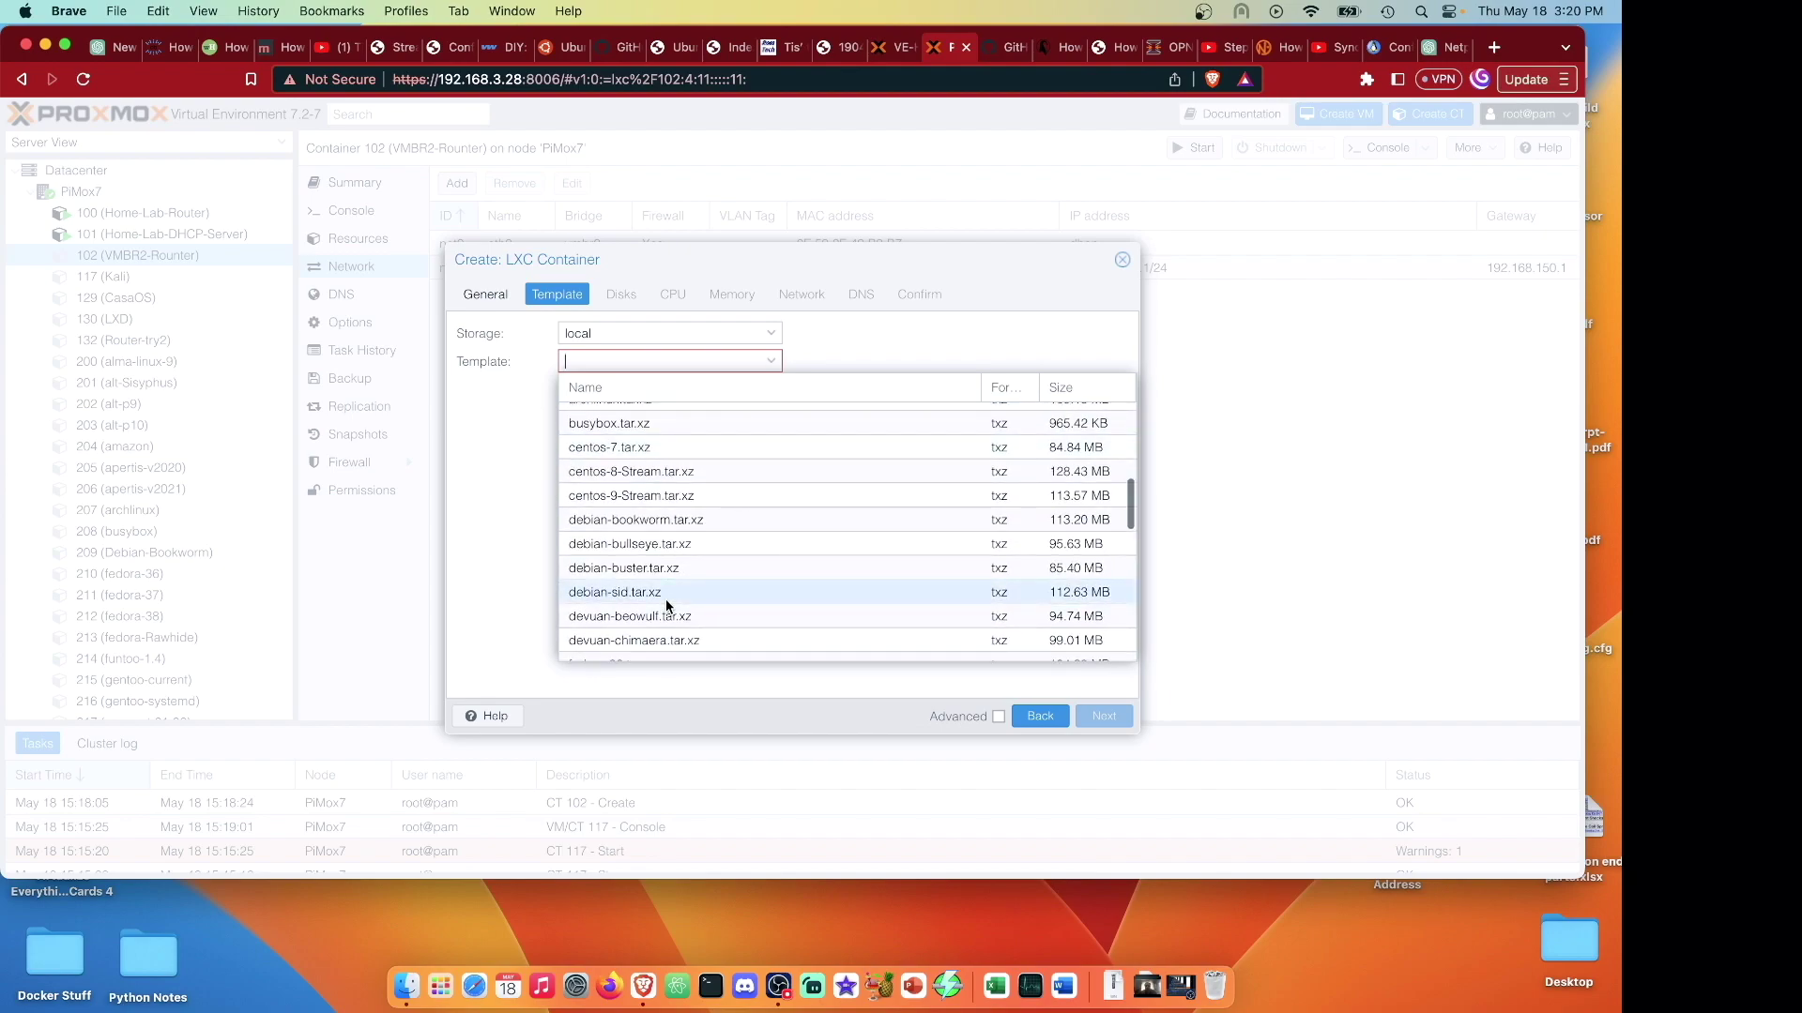
pyautogui.click(667, 601)
pyautogui.click(1098, 716)
pyautogui.click(1112, 715)
pyautogui.click(1112, 715)
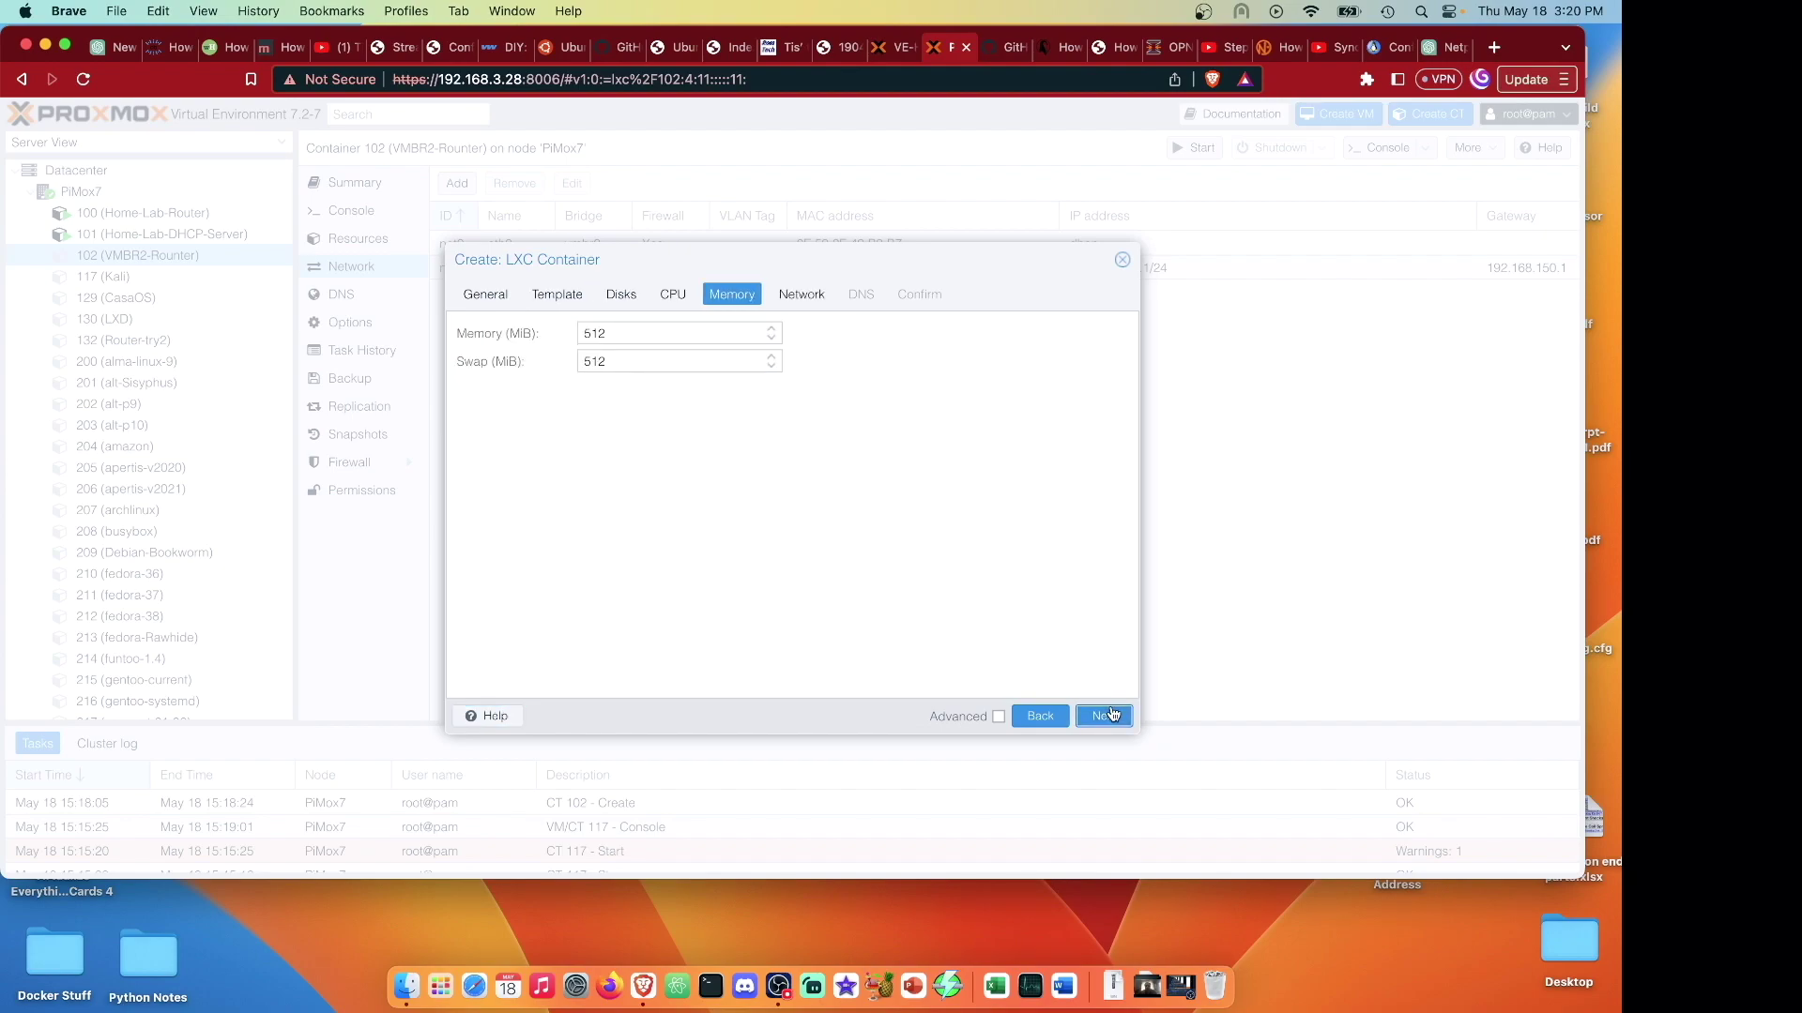
pyautogui.click(1112, 715)
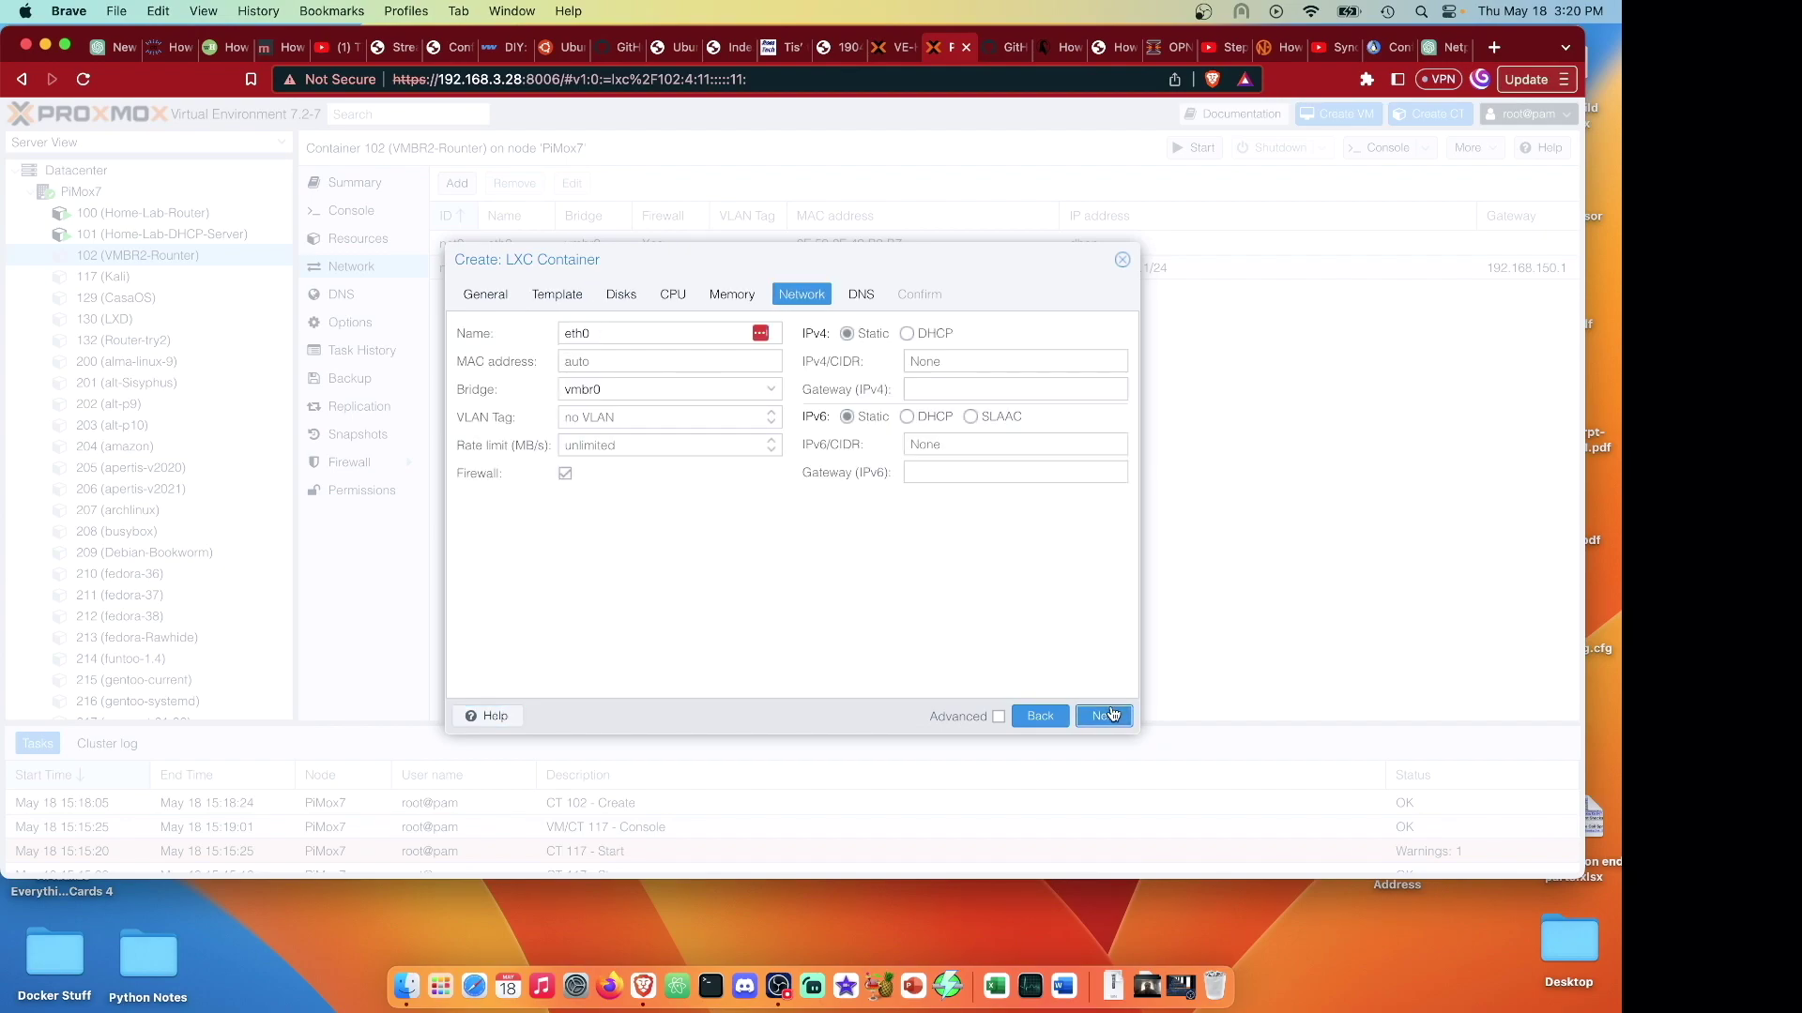
# Set IPv4 192.168.150.2/24 with gateway 192.168.150.1 and proceed to the confirmation summary.
pyautogui.click(927, 364)
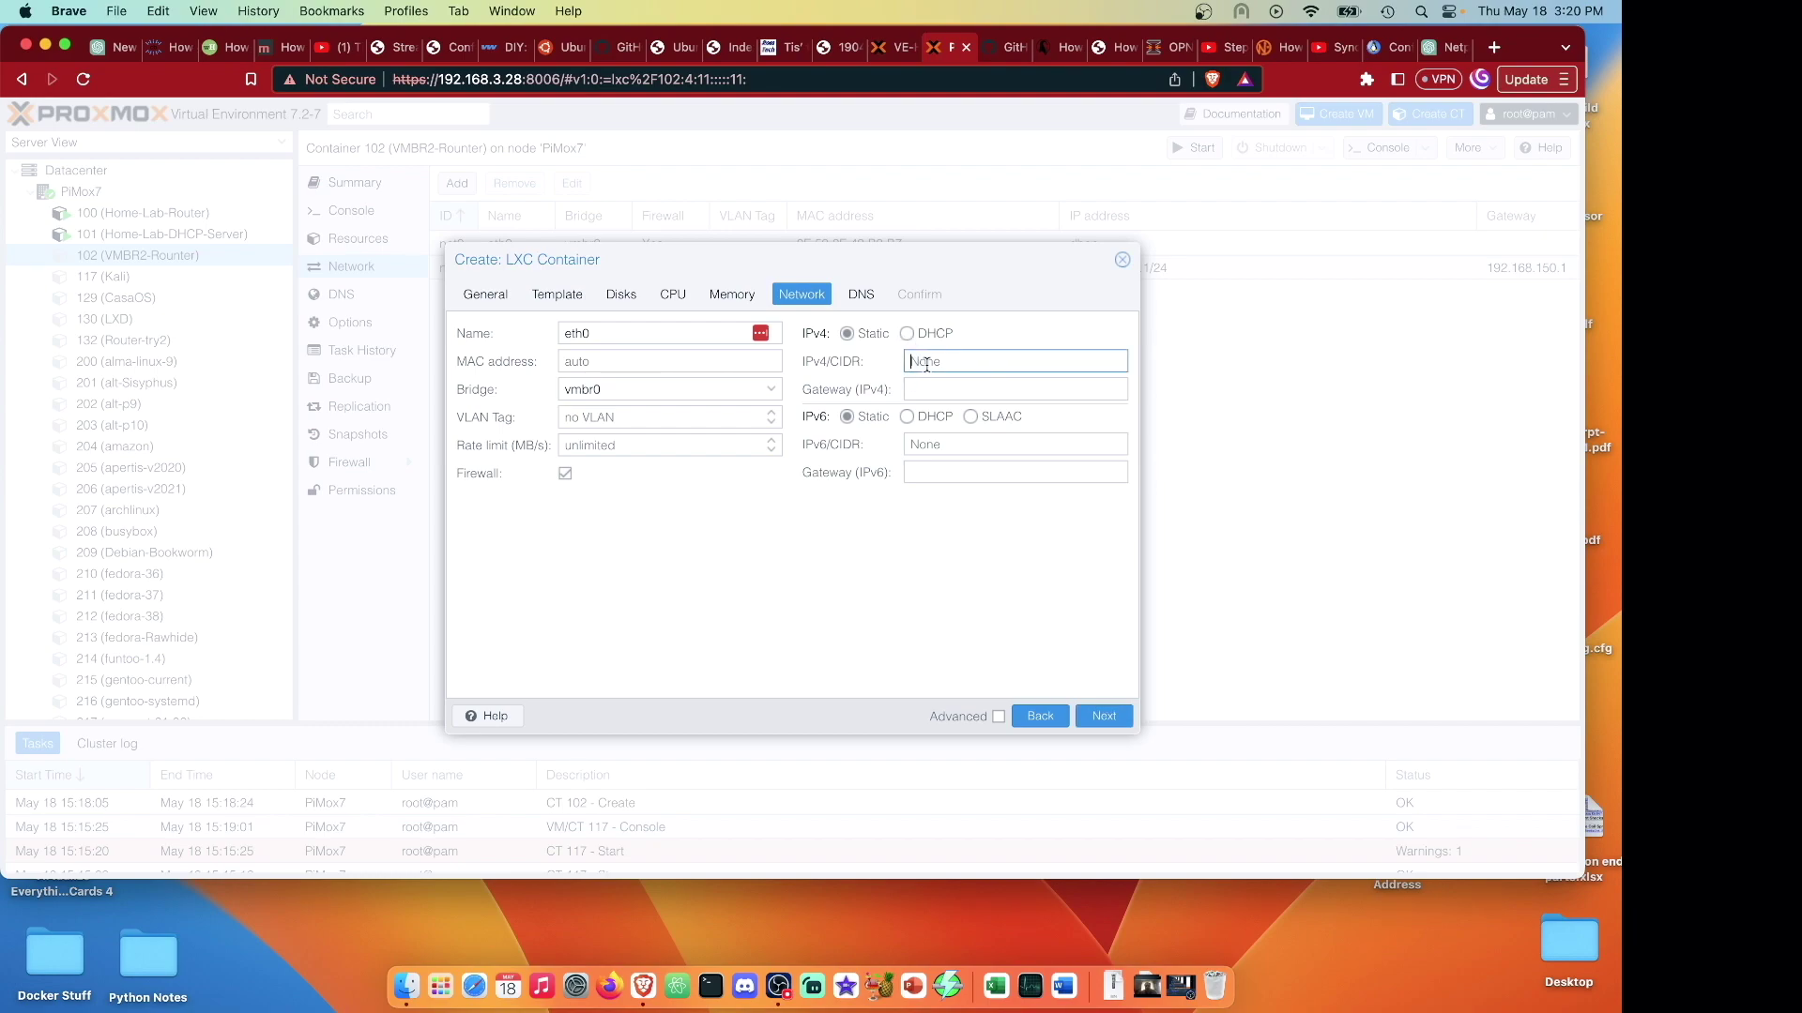
pyautogui.write('192.168.15')
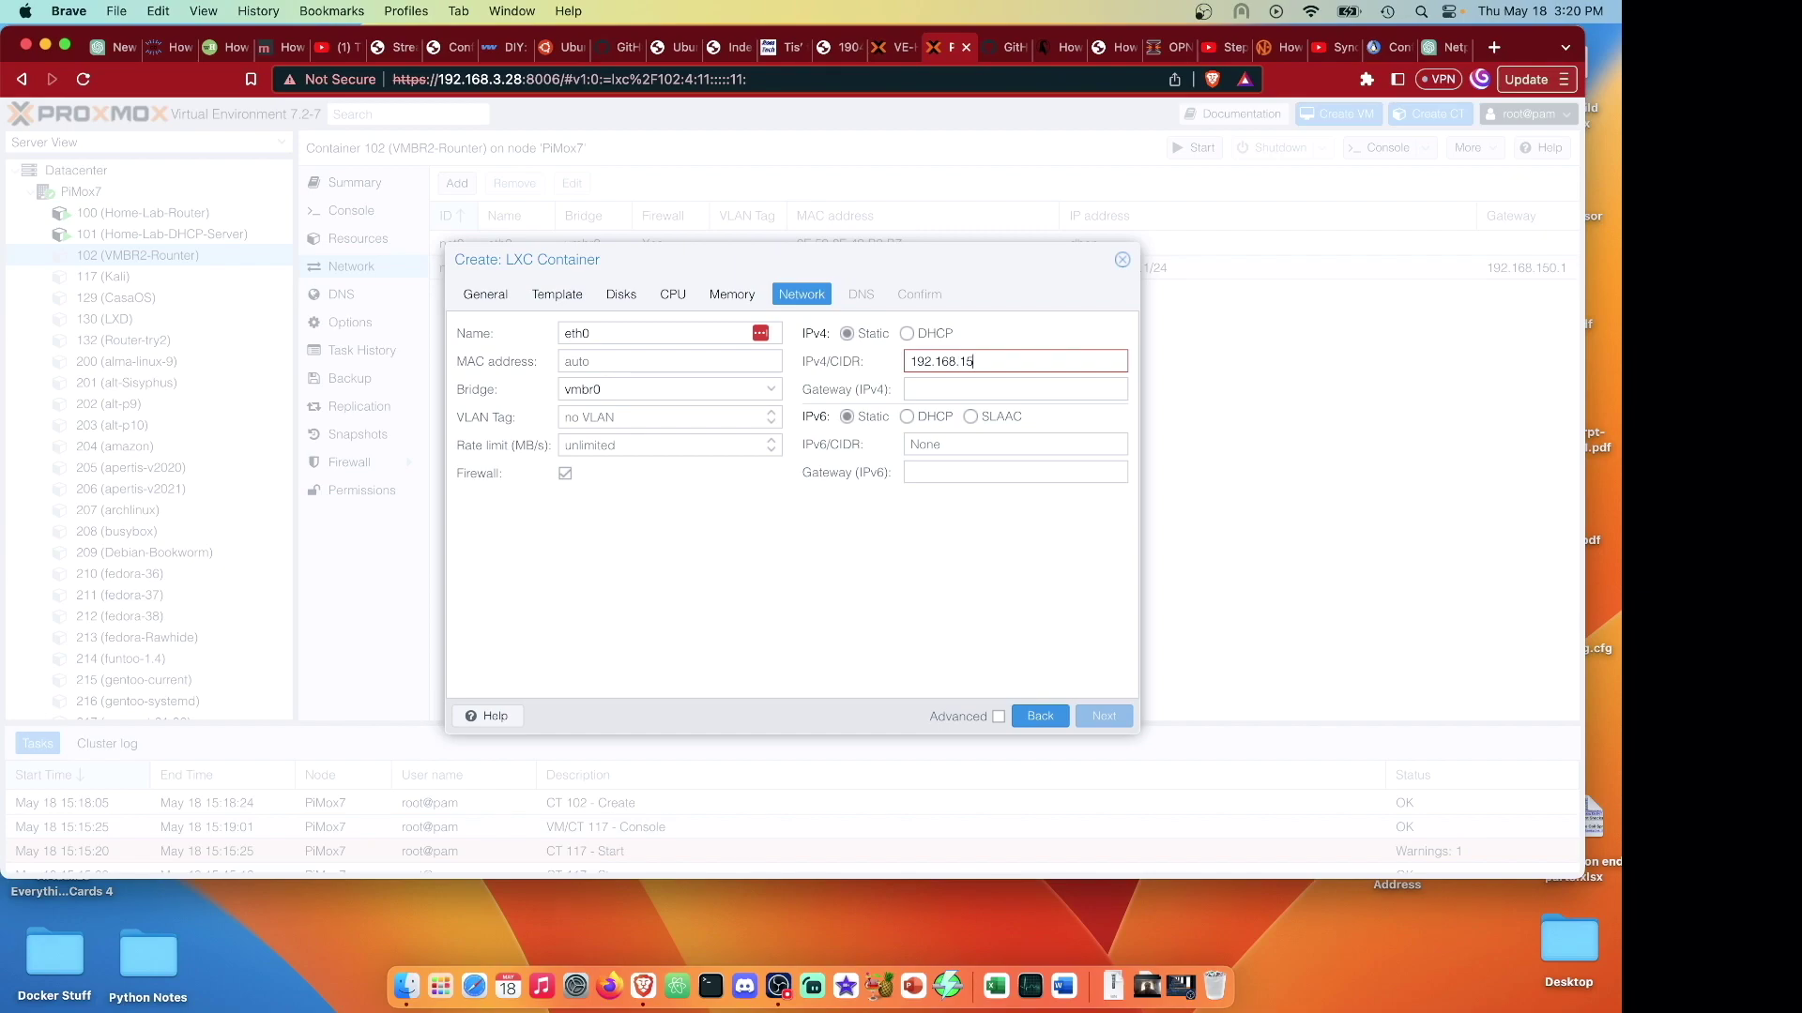
pyautogui.write('0.2/24')
pyautogui.click(943, 386)
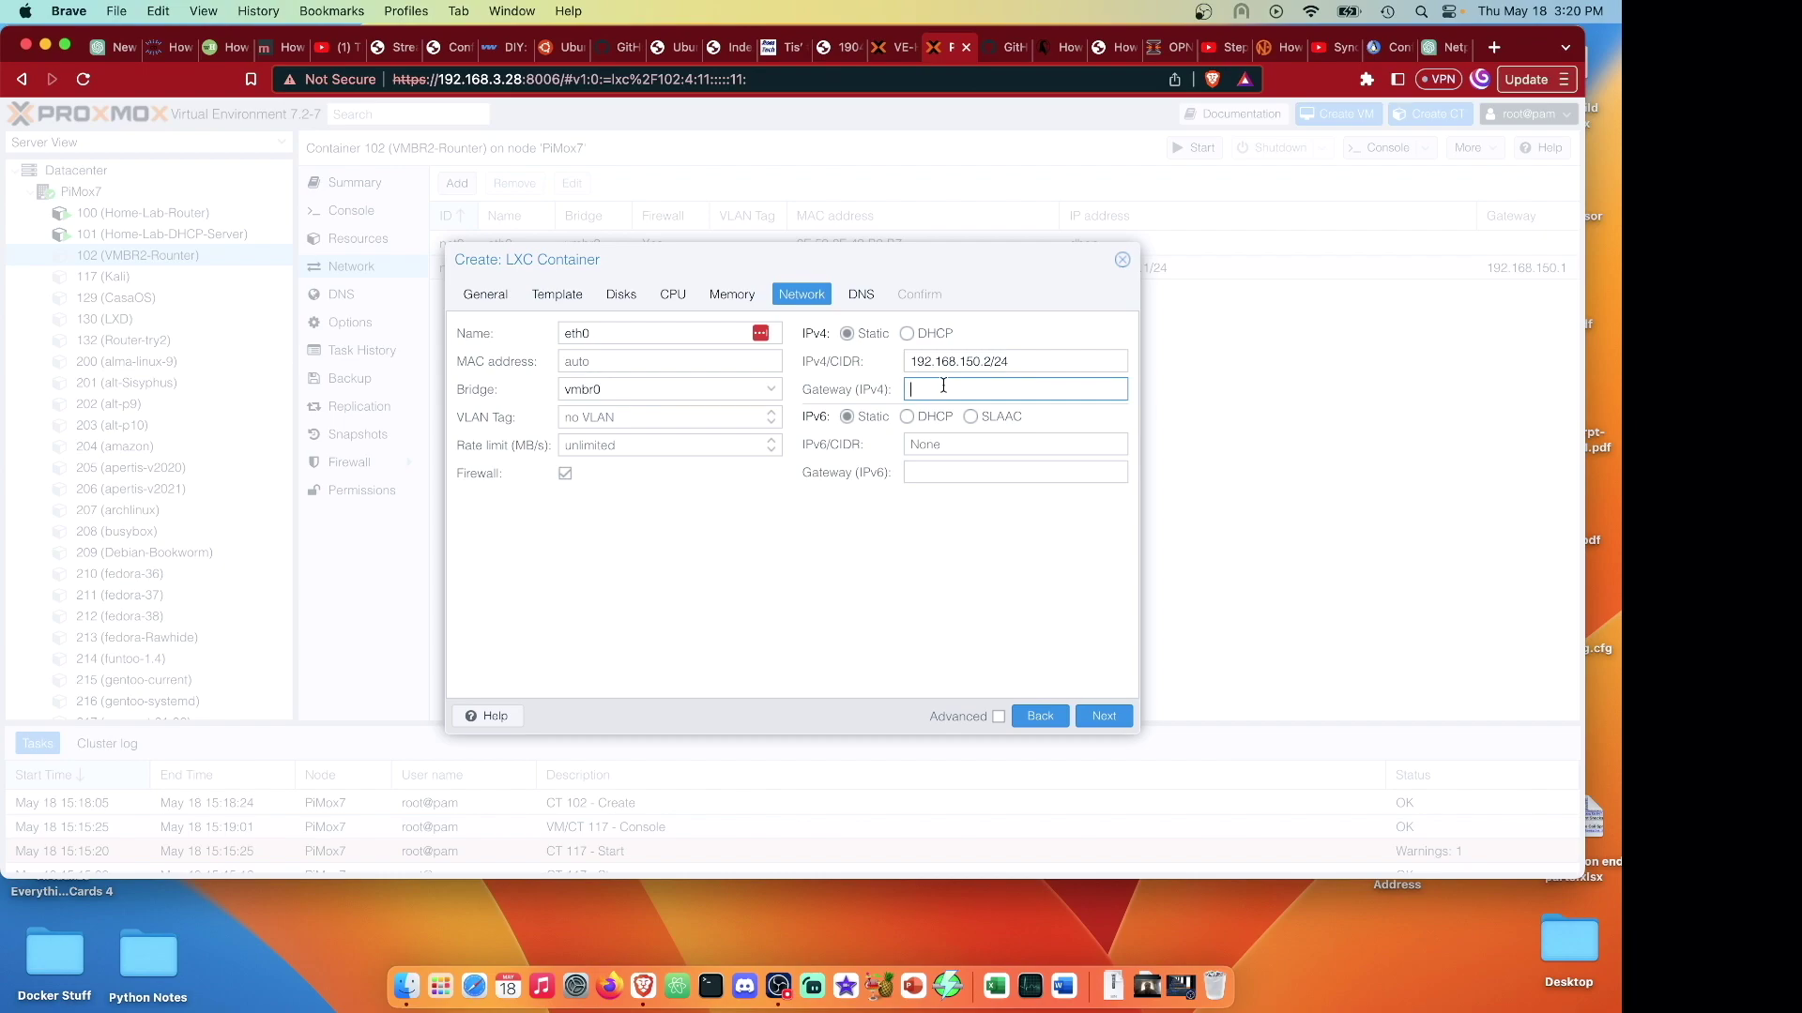
pyautogui.write('192.168.150.1')
pyautogui.click(1104, 717)
pyautogui.click(1105, 717)
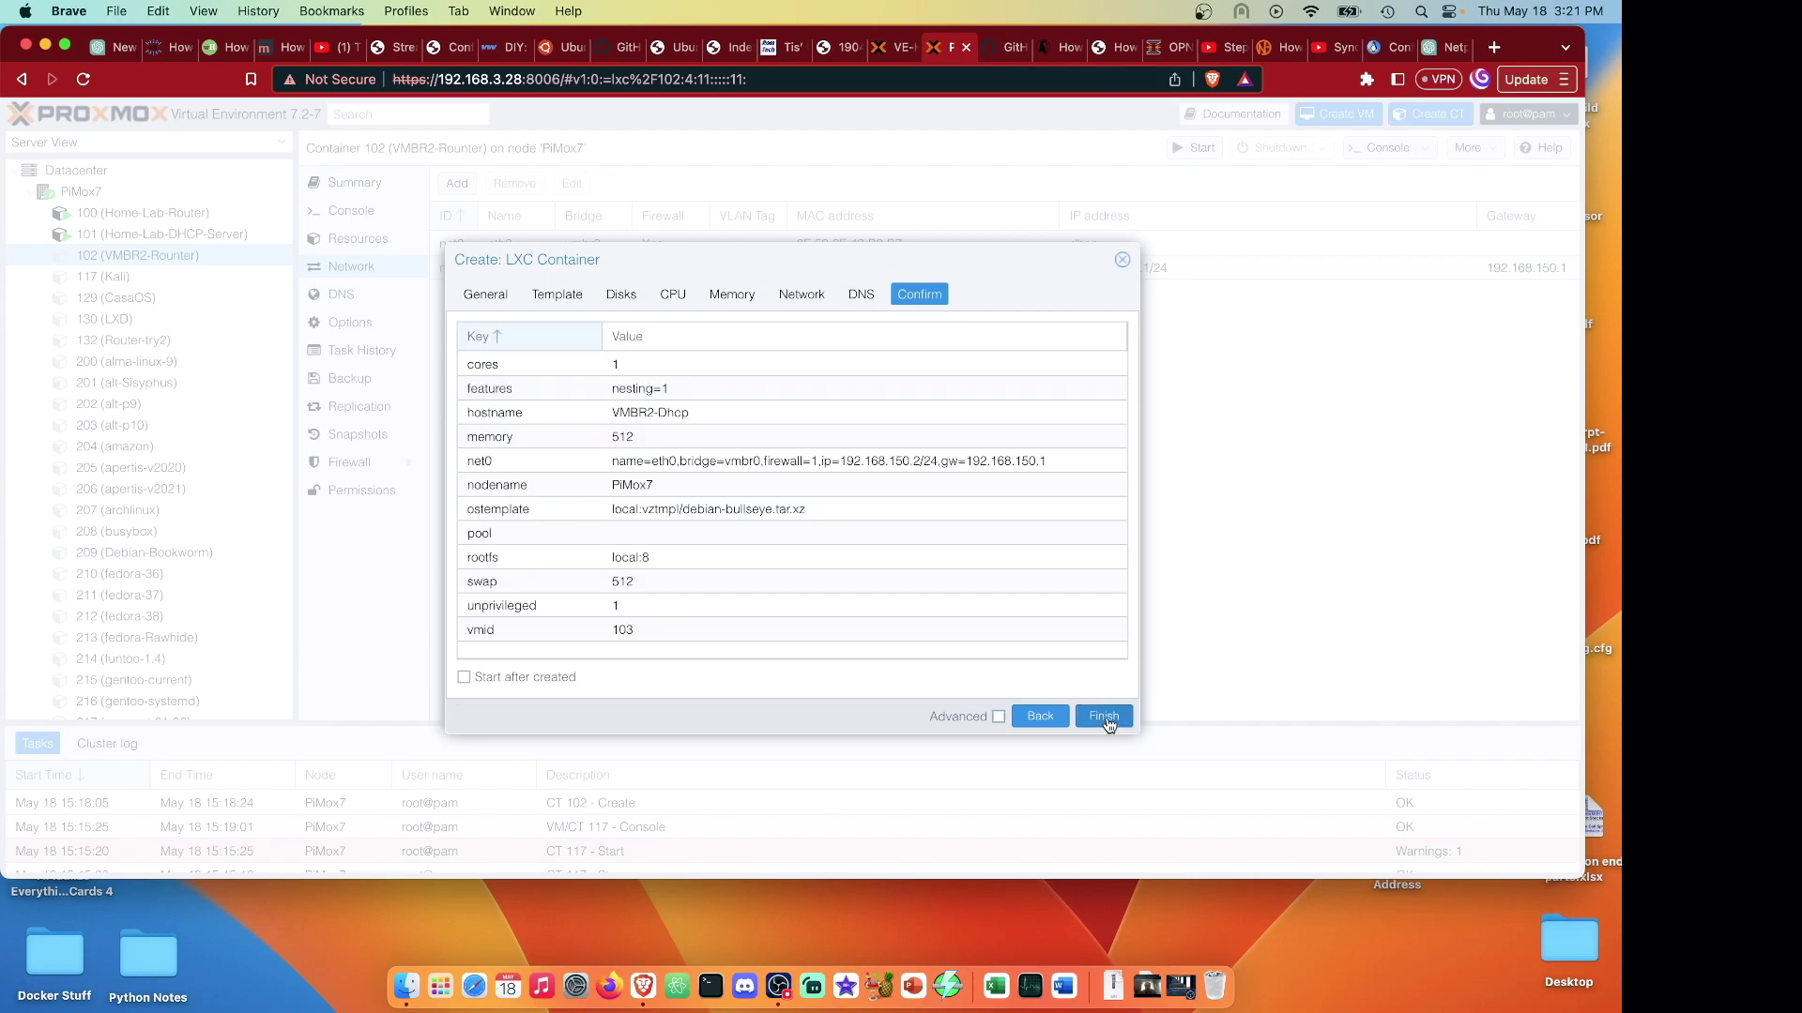
pyautogui.click(1105, 717)
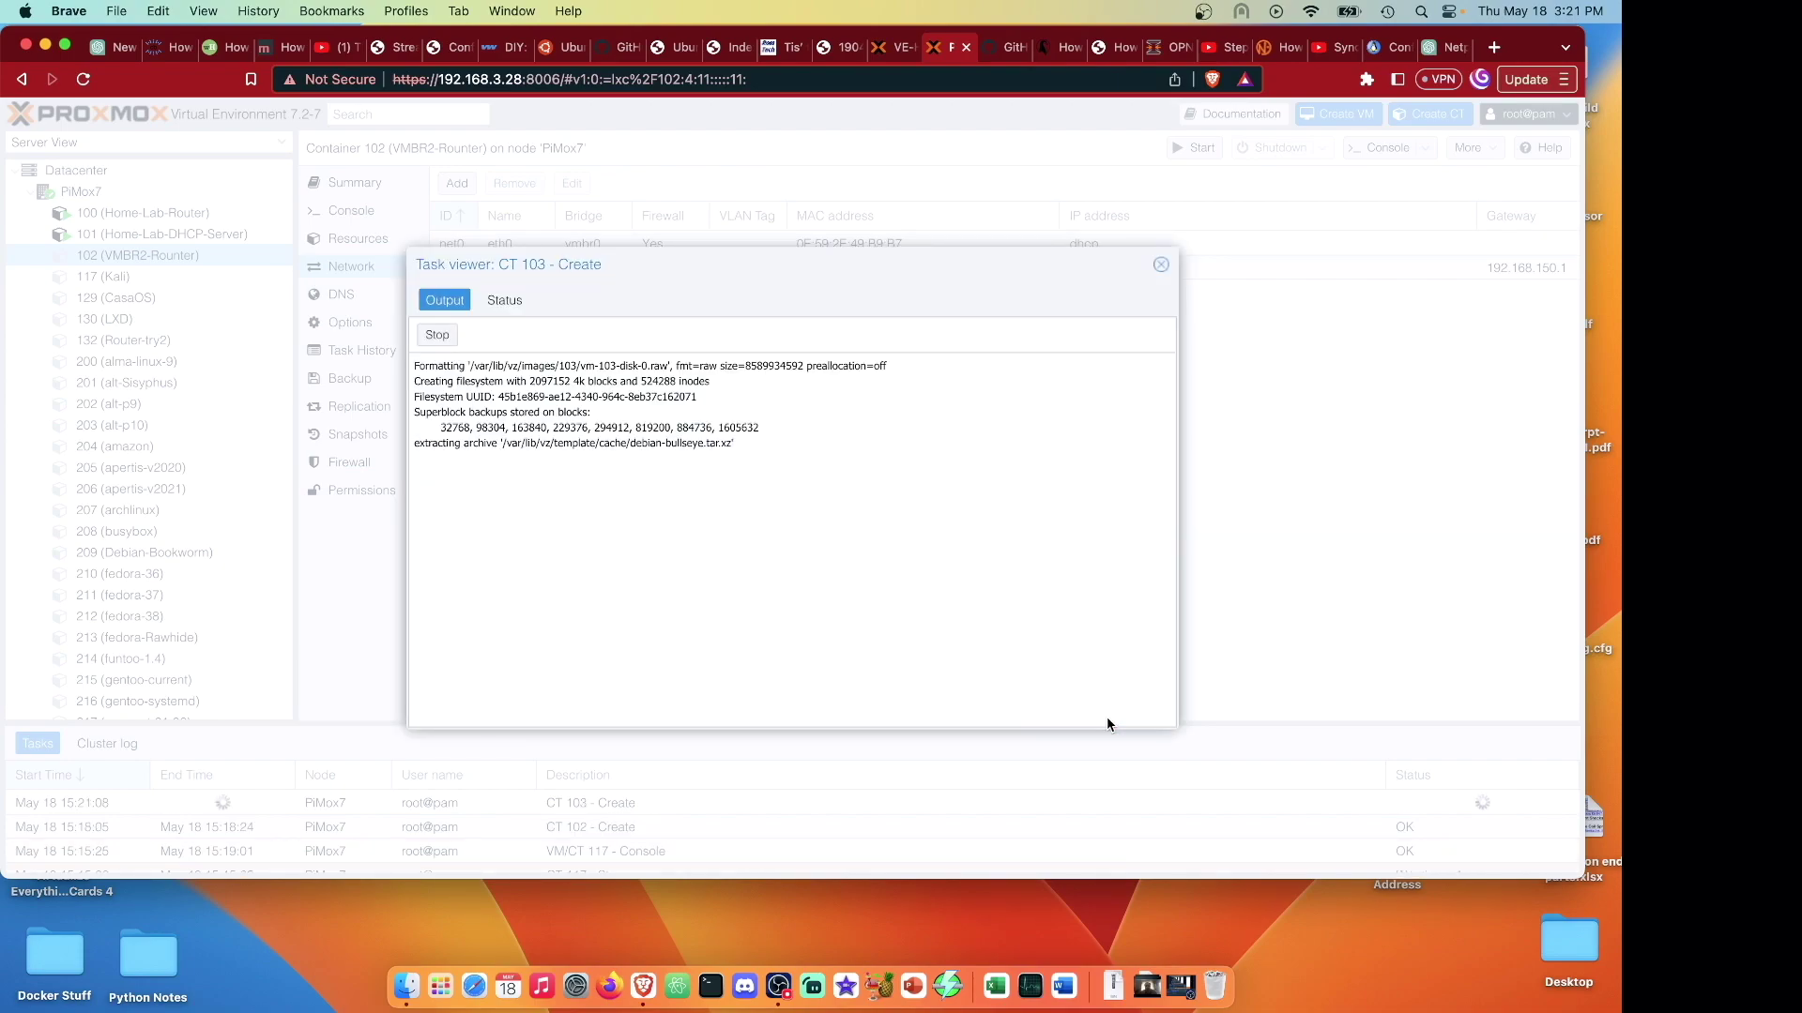
# Close the CT 103 creation log and open a console for VMBR2-Router container 102.
pyautogui.click(1161, 265)
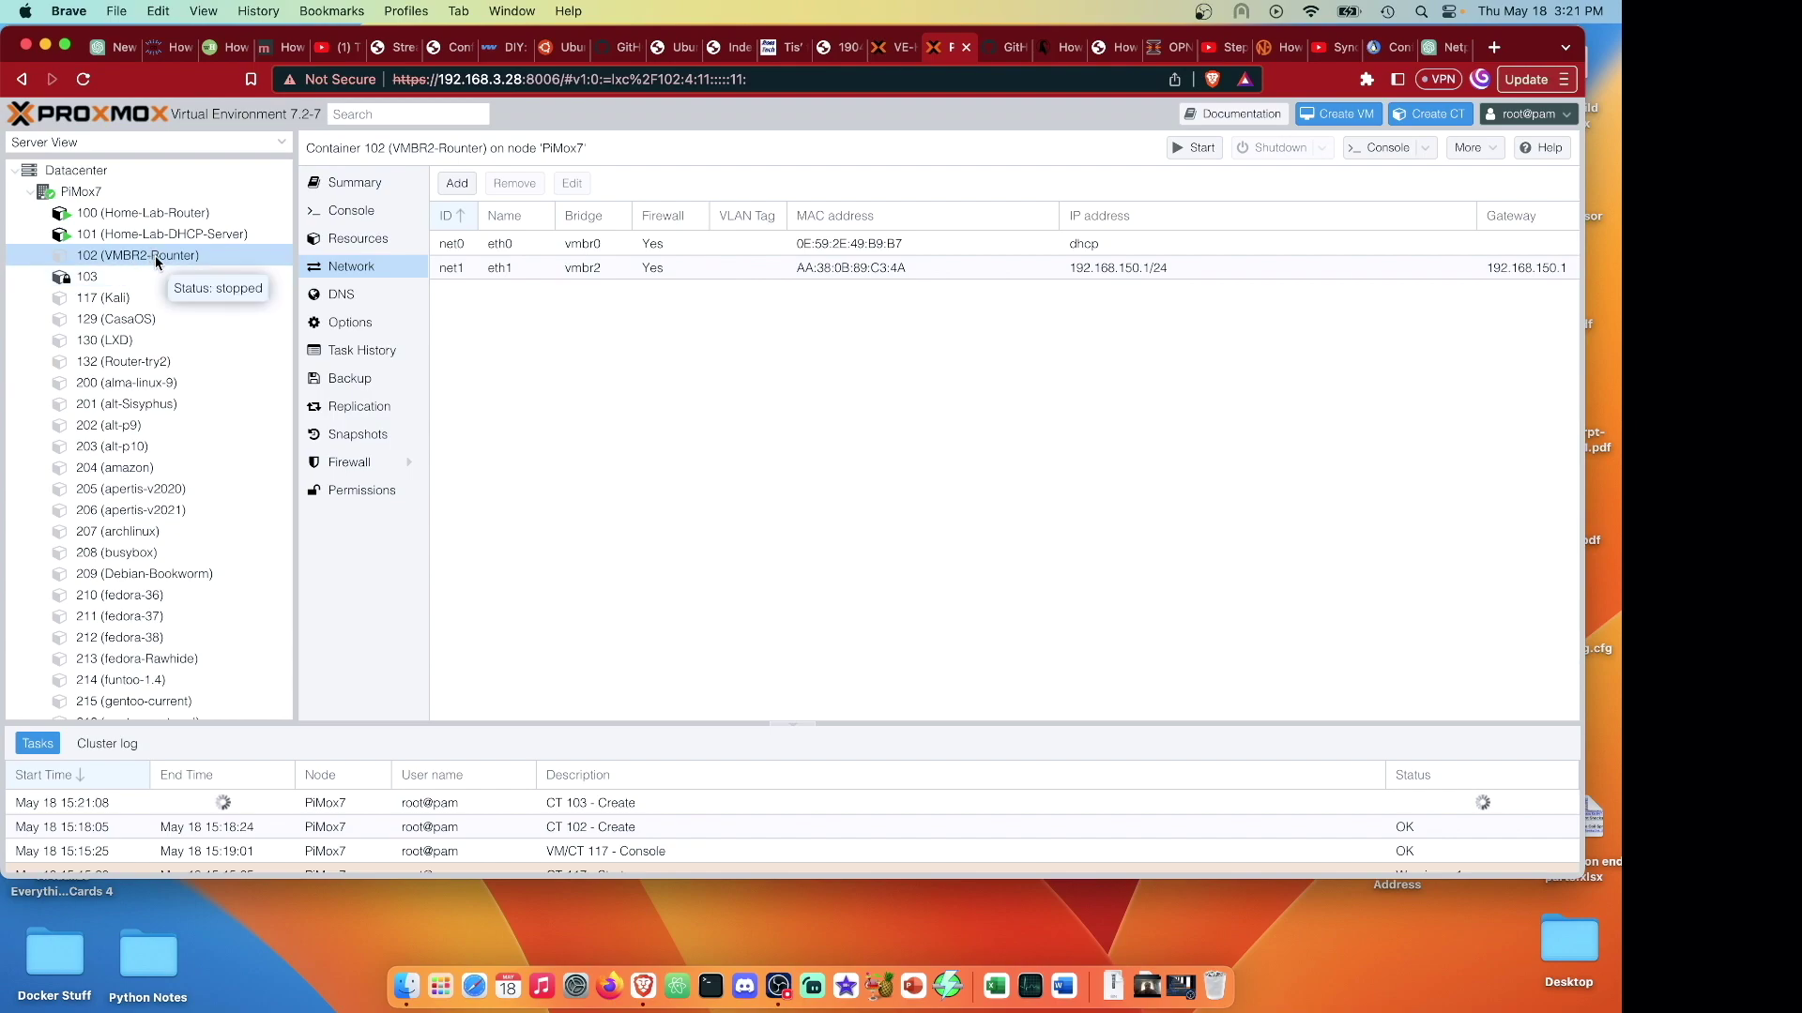
pyautogui.click(1379, 150)
pyautogui.moveTo(295, 36); pyautogui.dragTo(1096, 311)
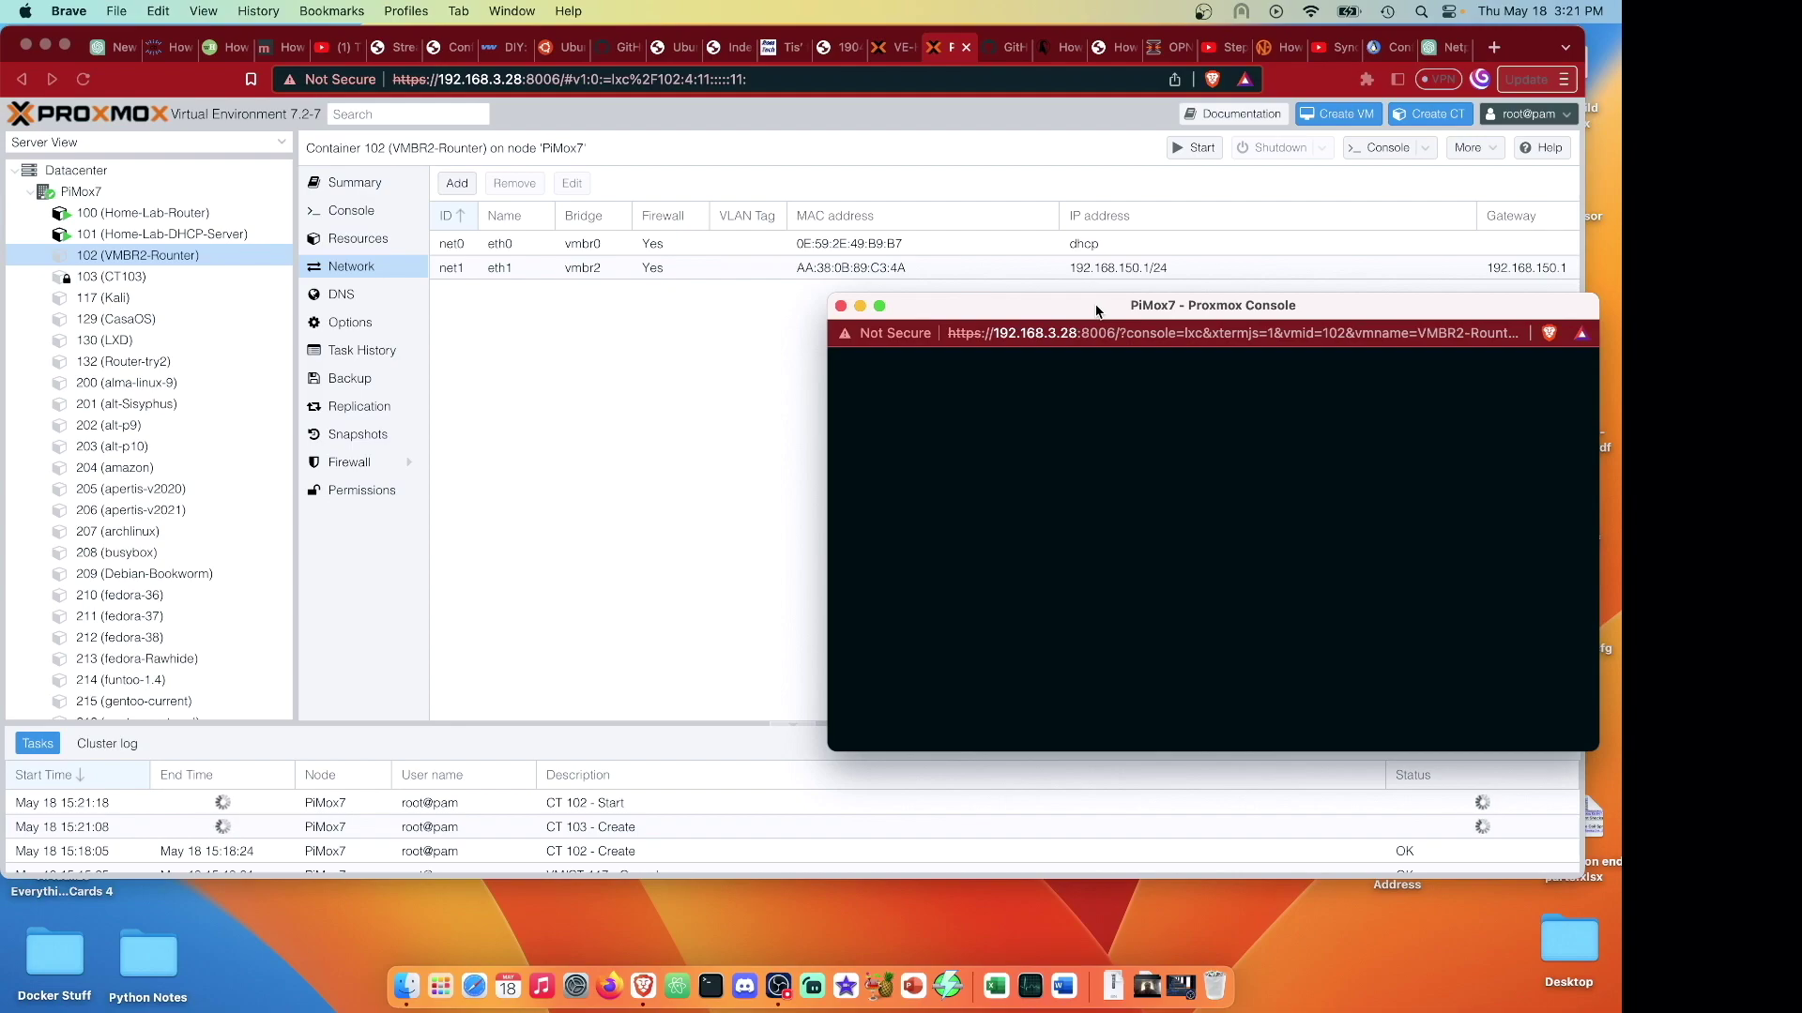
pyautogui.moveTo(1096, 311); pyautogui.dragTo(1116, 307)
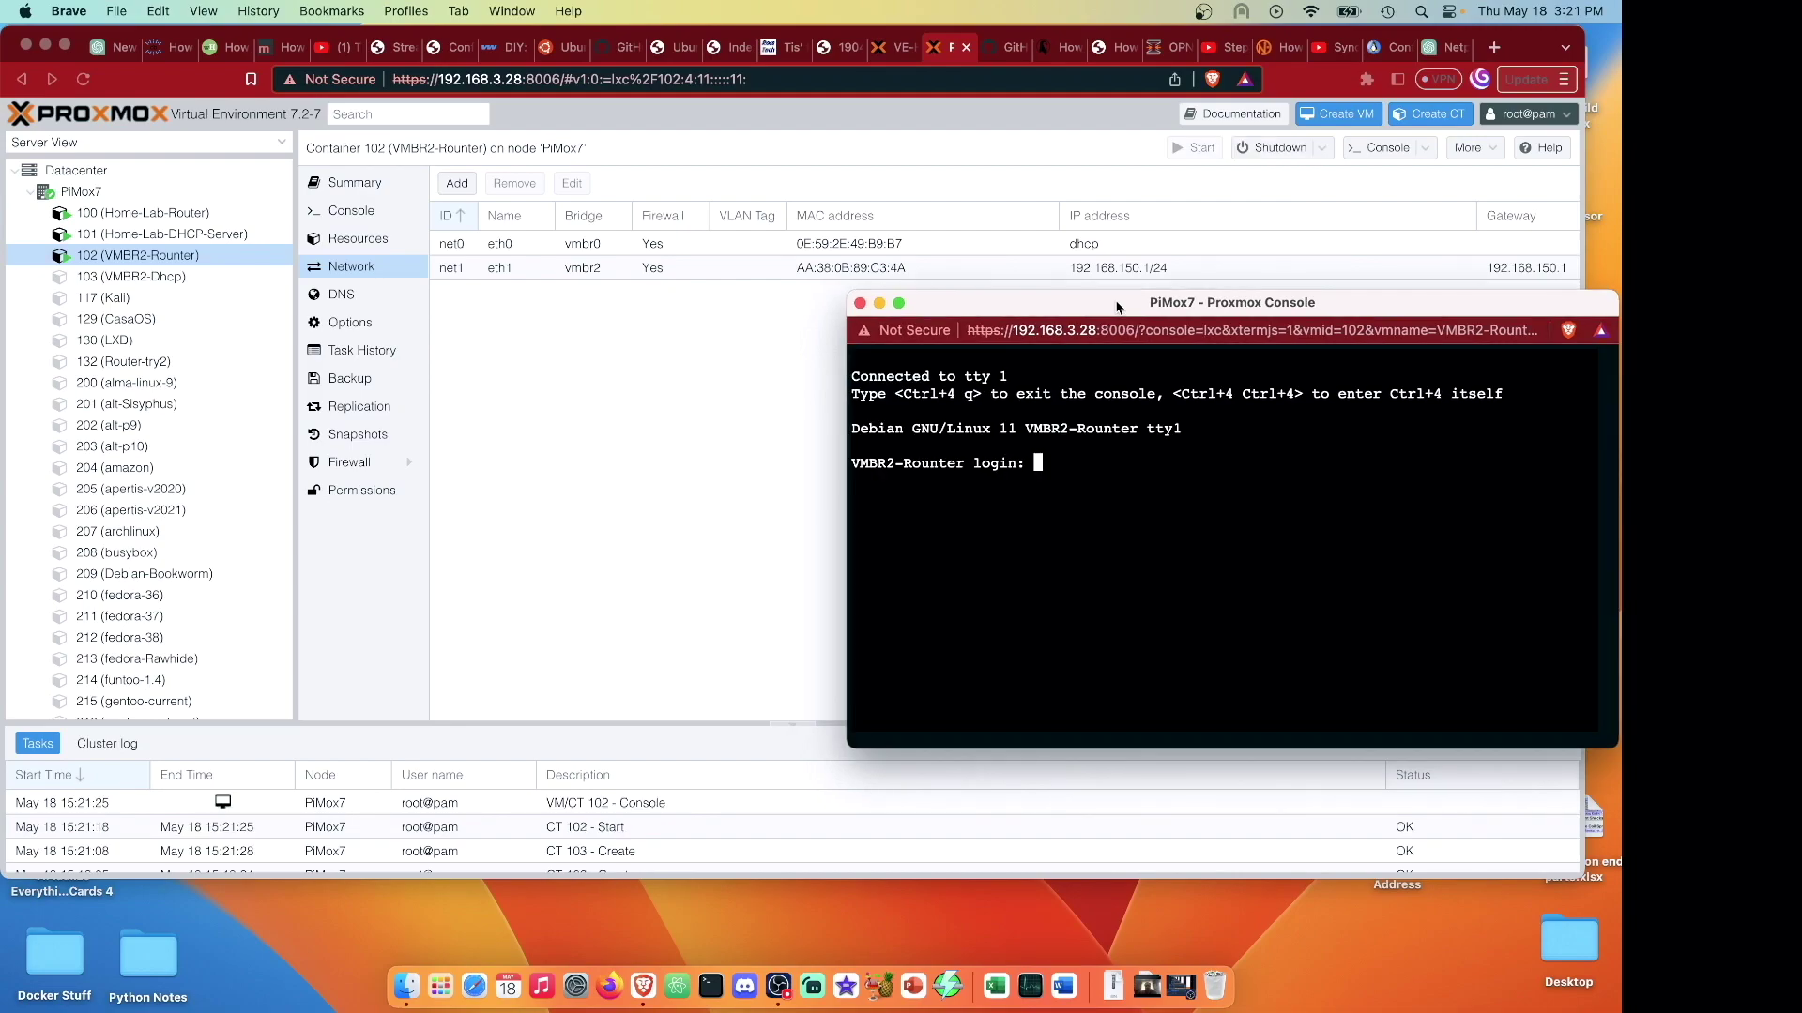
# Log in to the router console as root and enter apt update.
pyautogui.write('root')
pyautogui.press('Return')
pyautogui.press('Return')
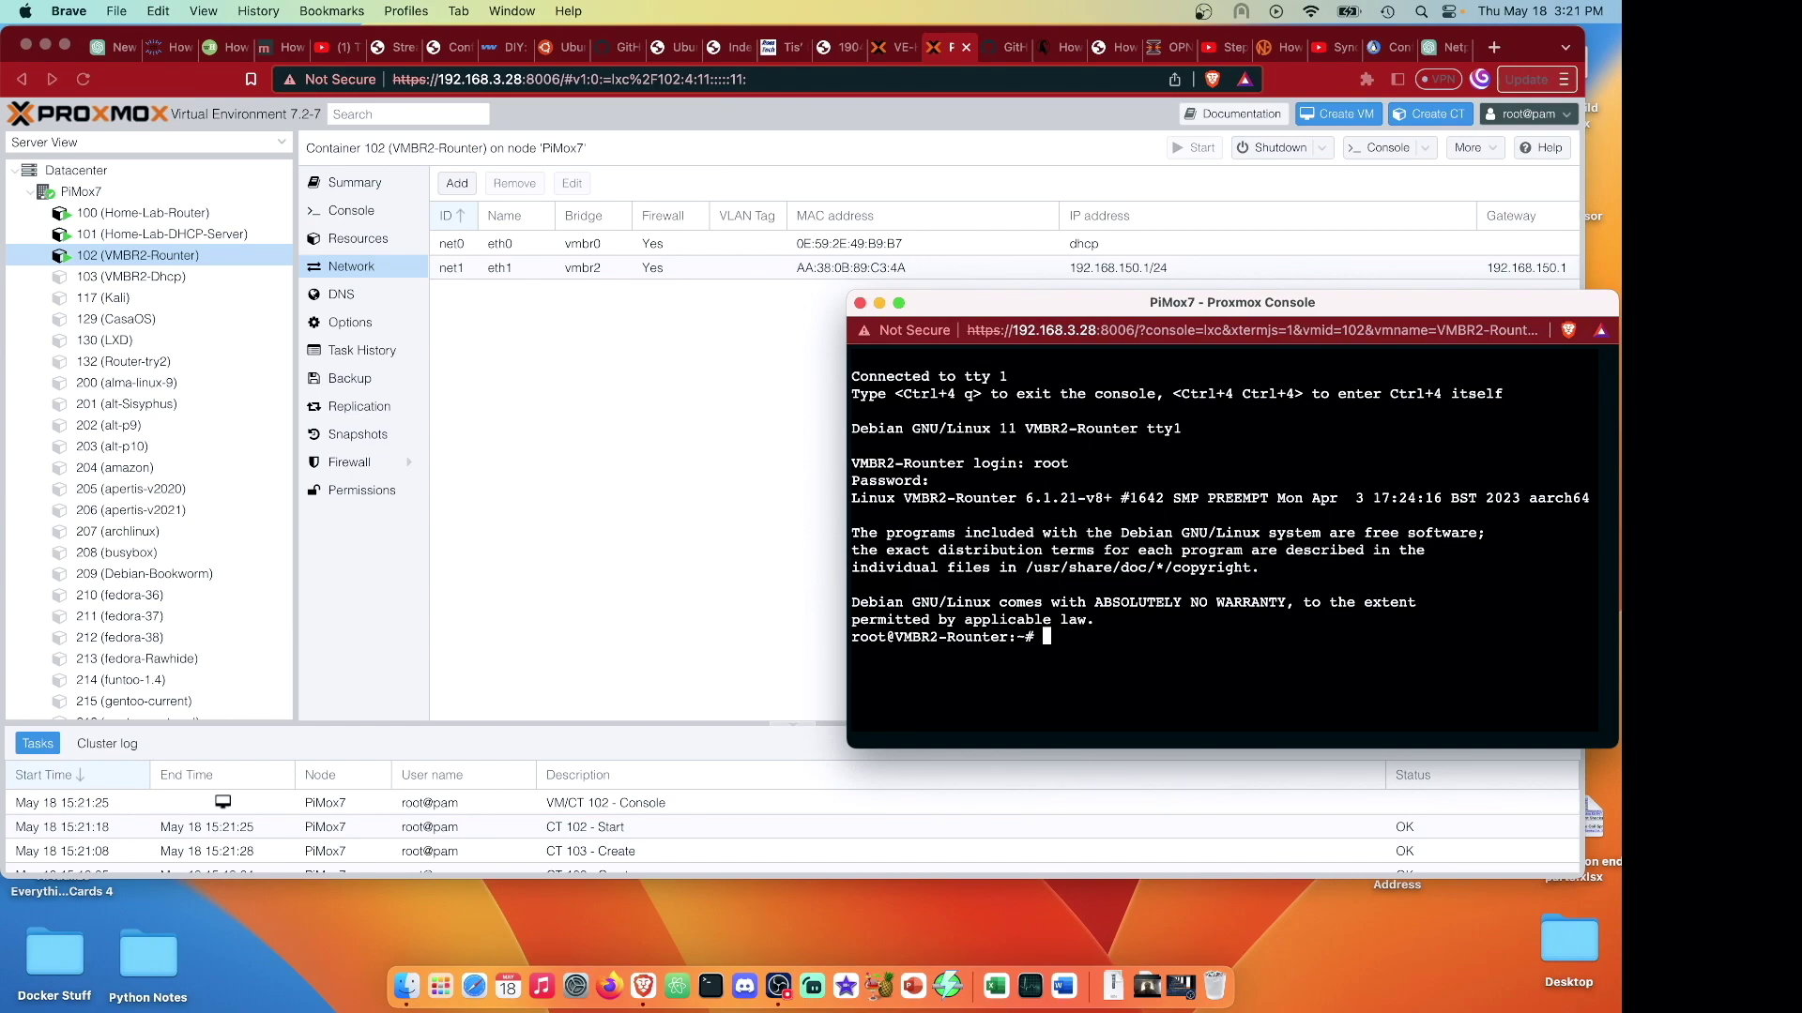
pyautogui.write('apt update')
# Run apt update and install iptables (1.8.7-1) in the router container, answering y.
pyautogui.press('Return')
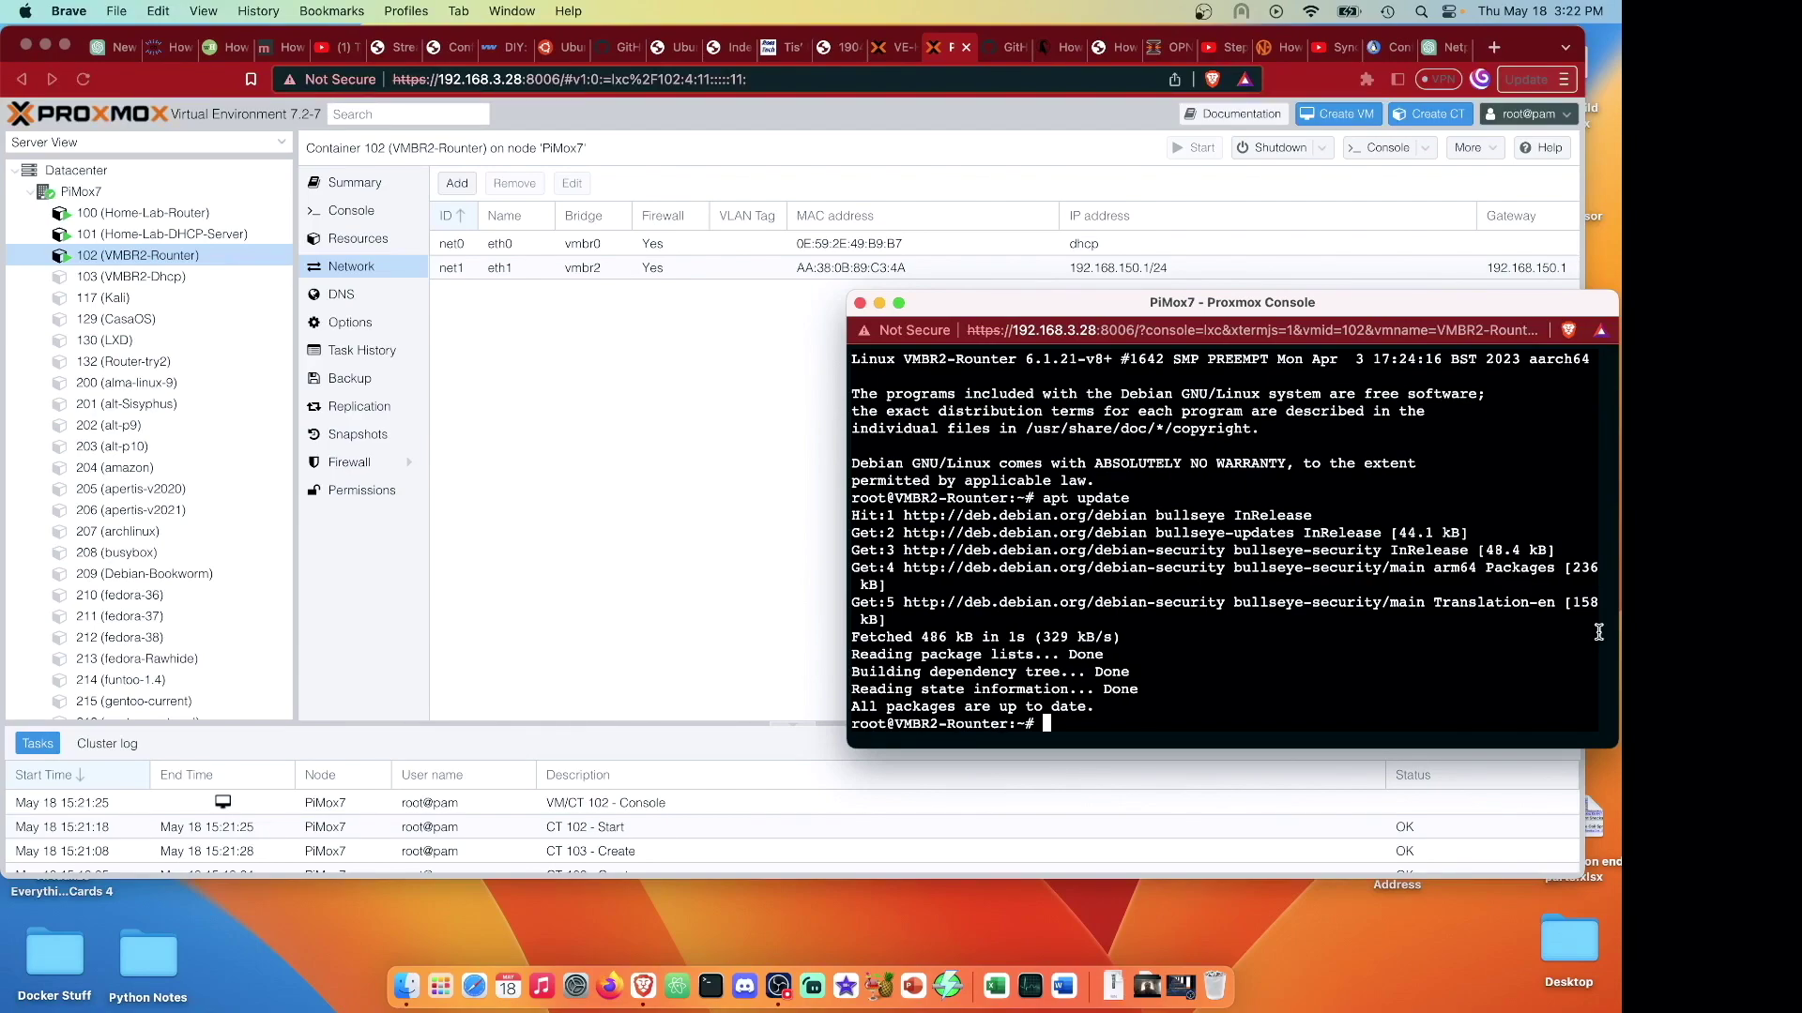
pyautogui.write('sudo apt install iptables')
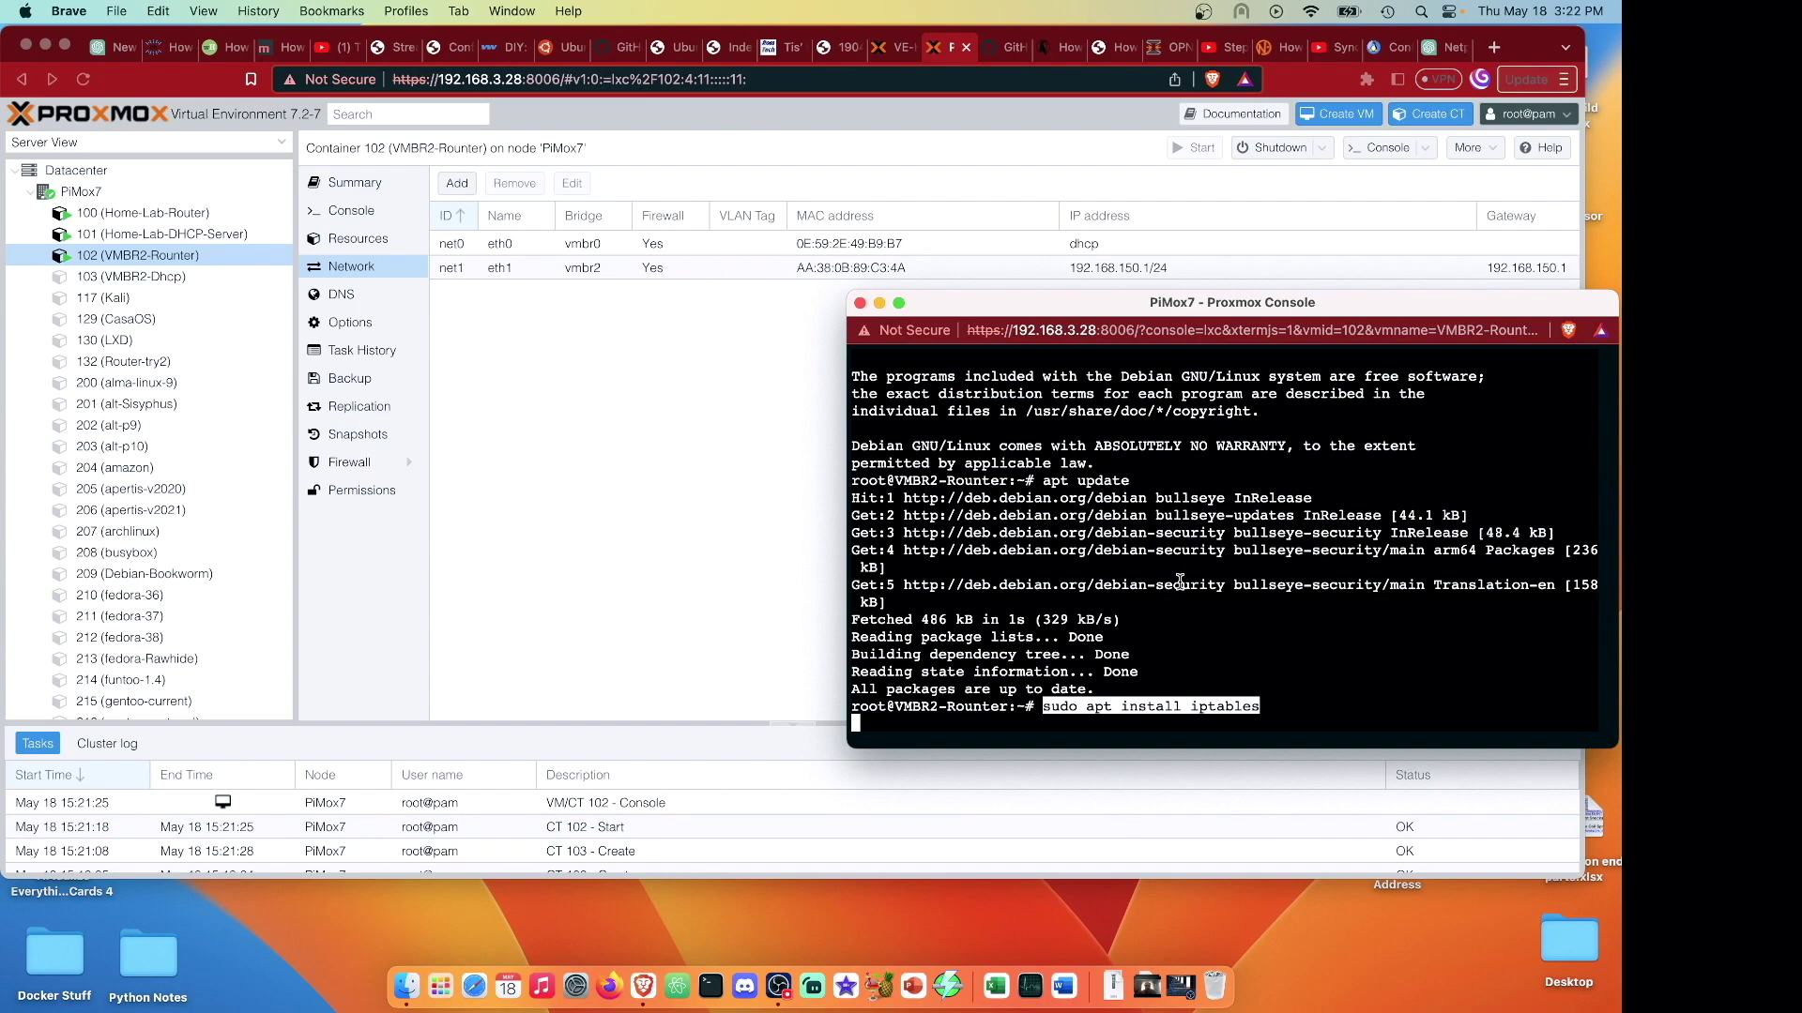
pyautogui.write('y')
pyautogui.press('Return')
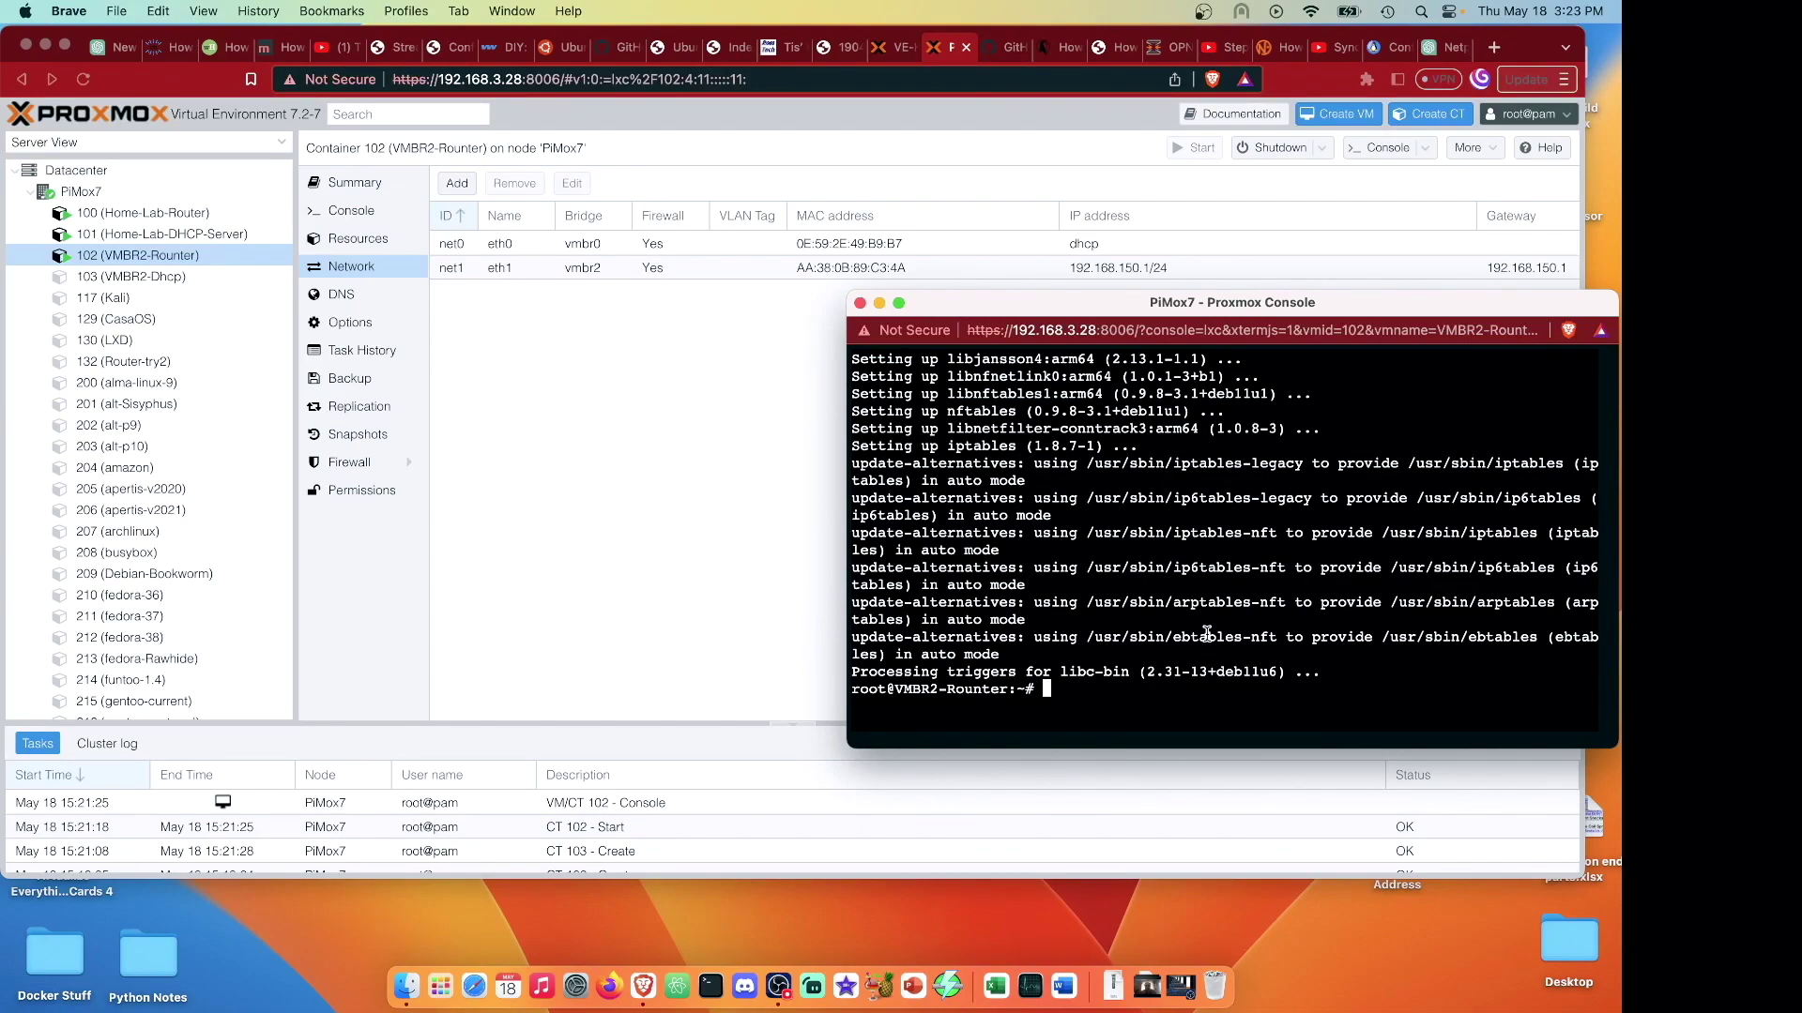
# Install nano in the router container and open /etc/sysctl.conf in it.
pyautogui.write('sudo nano /etc/sysctl.conf')
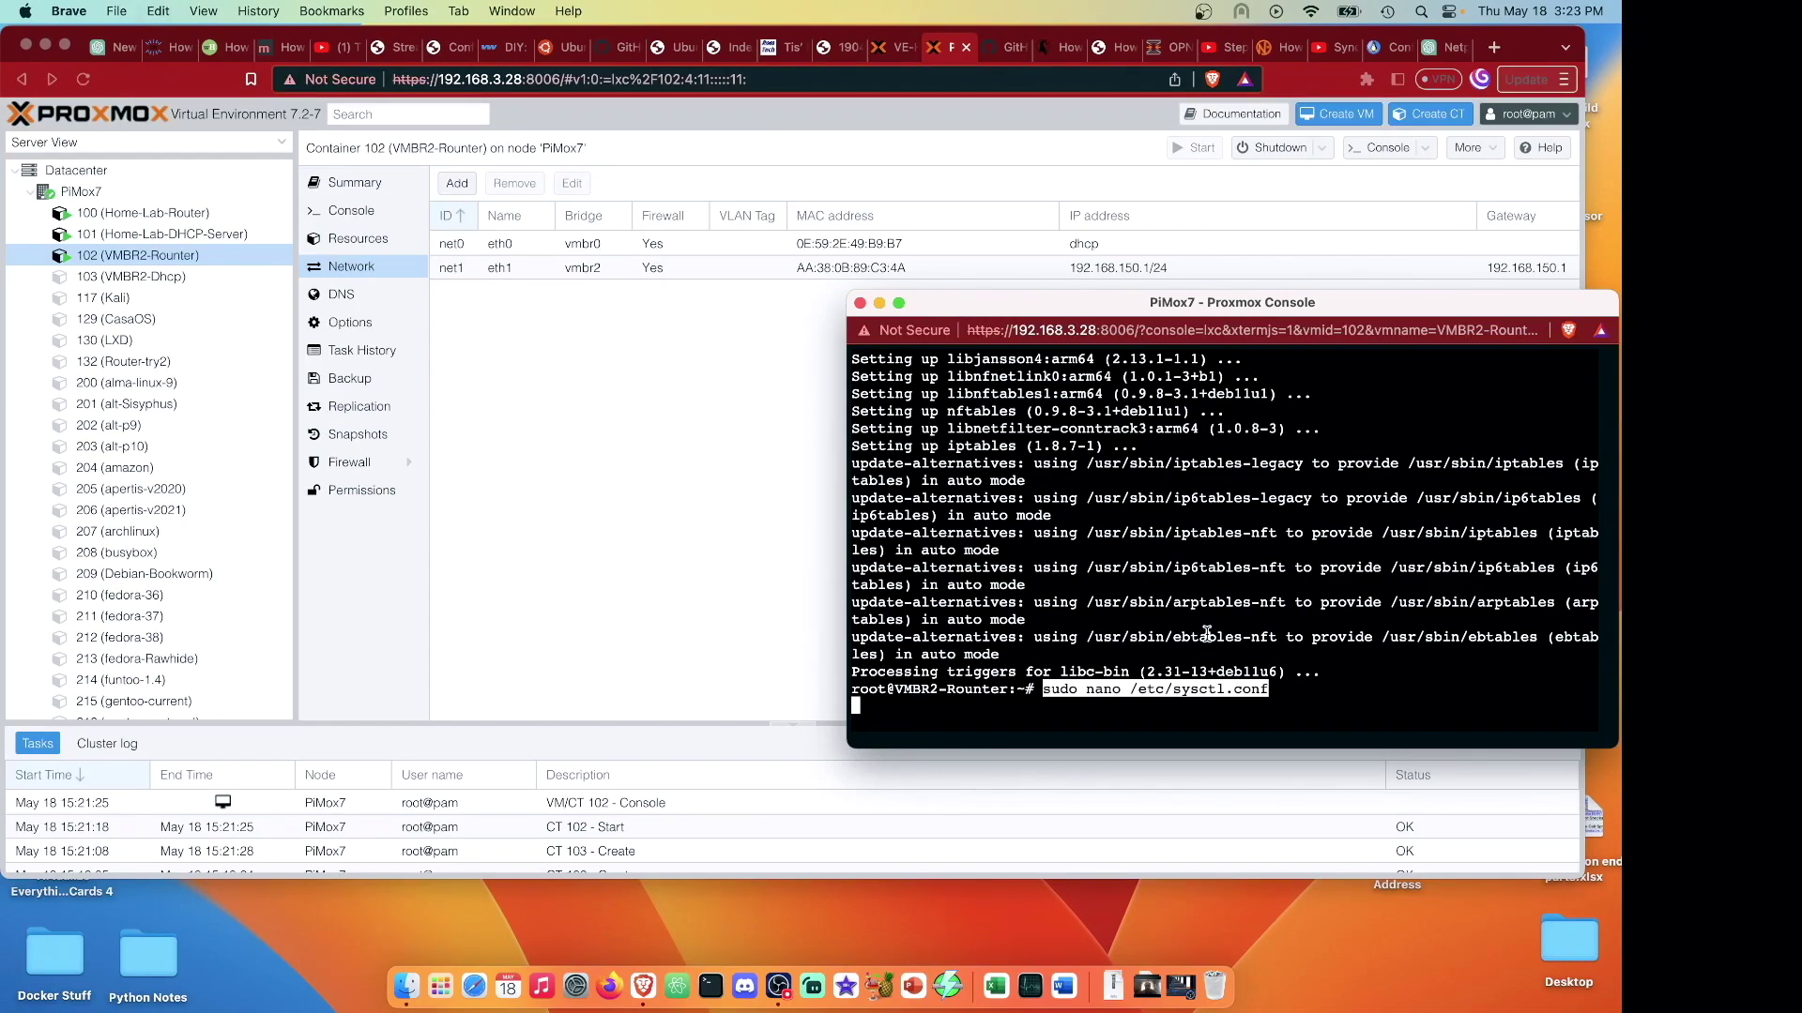
pyautogui.press('Return')
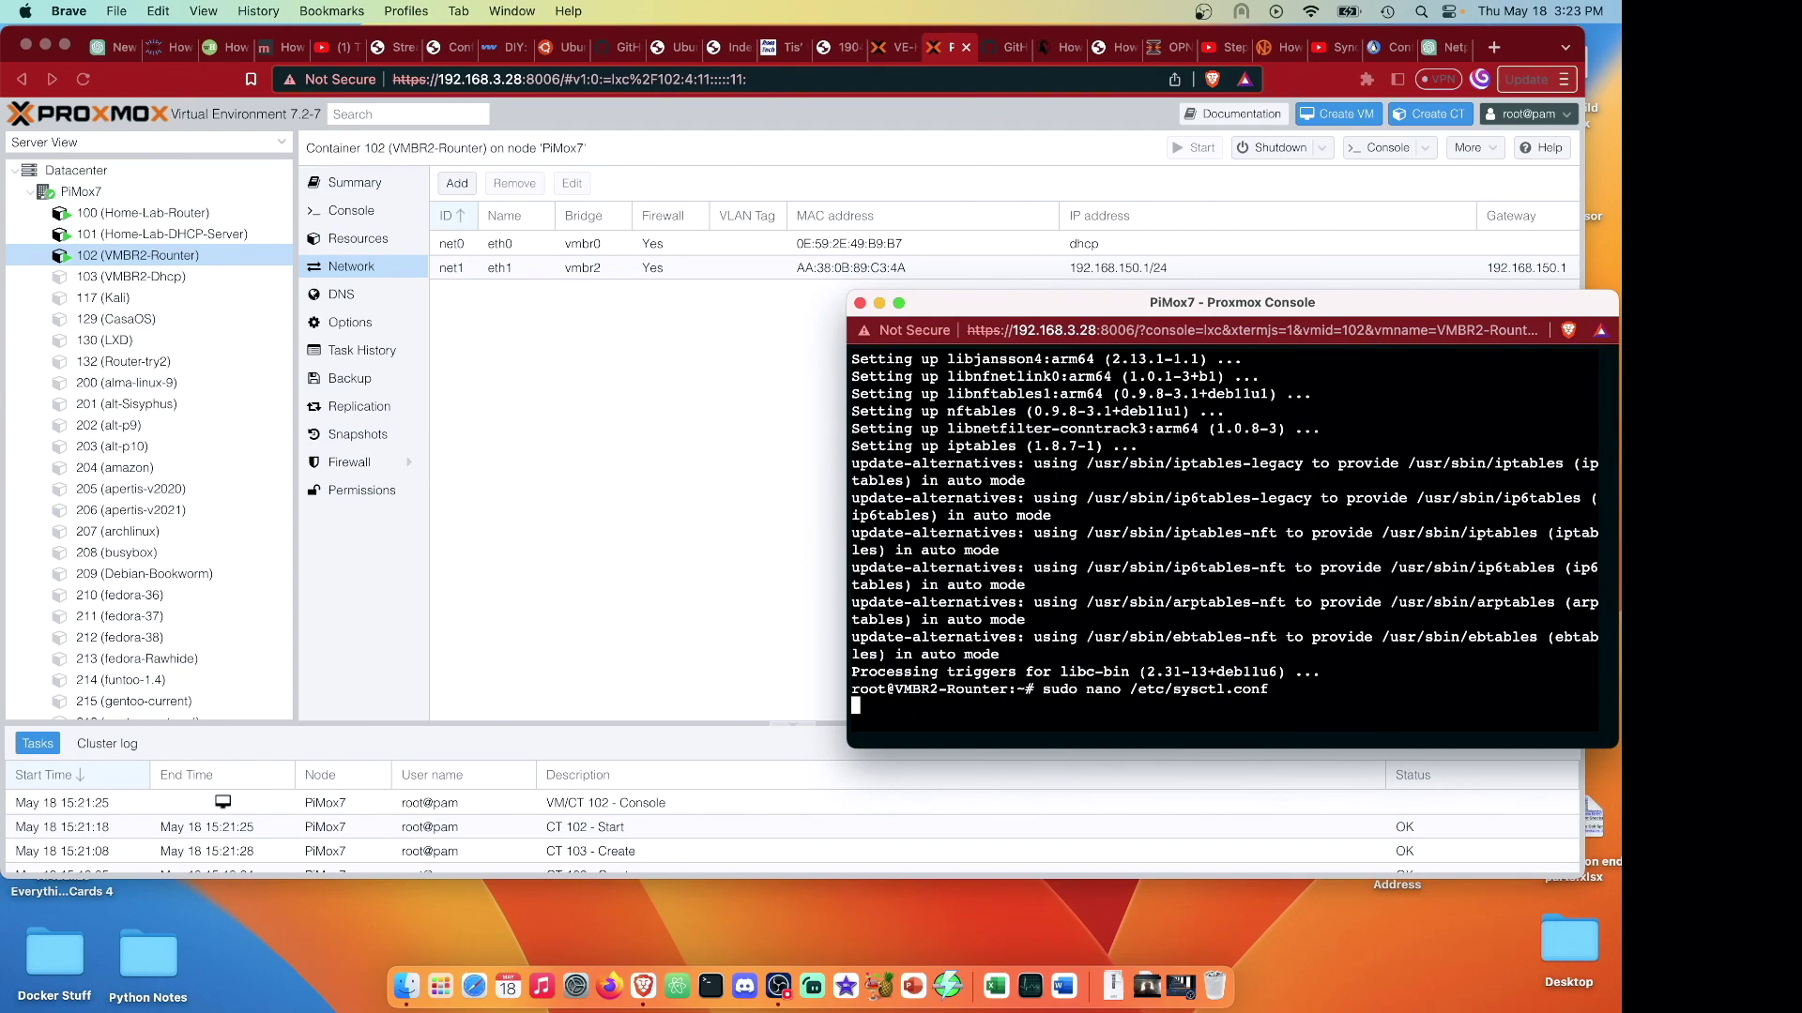
pyautogui.press('BackSpace')
pyautogui.press('BackSpace')
pyautogui.press('BackSpace')
pyautogui.press('BackSpace')
pyautogui.press('BackSpace')
pyautogui.press('BackSpace')
pyautogui.press('BackSpace')
pyautogui.press('BackSpace')
pyautogui.press('BackSpace')
pyautogui.press('BackSpace')
pyautogui.press('BackSpace')
pyautogui.press('BackSpace')
pyautogui.press('BackSpace')
pyautogui.press('BackSpace')
pyautogui.press('BackSpace')
pyautogui.press('BackSpace')
pyautogui.press('BackSpace')
pyautogui.press('BackSpace')
pyautogui.press('BackSpace')
pyautogui.press('BackSpace')
pyautogui.press('BackSpace')
pyautogui.press('BackSpace')
pyautogui.press('BackSpace')
pyautogui.write('apt install n')
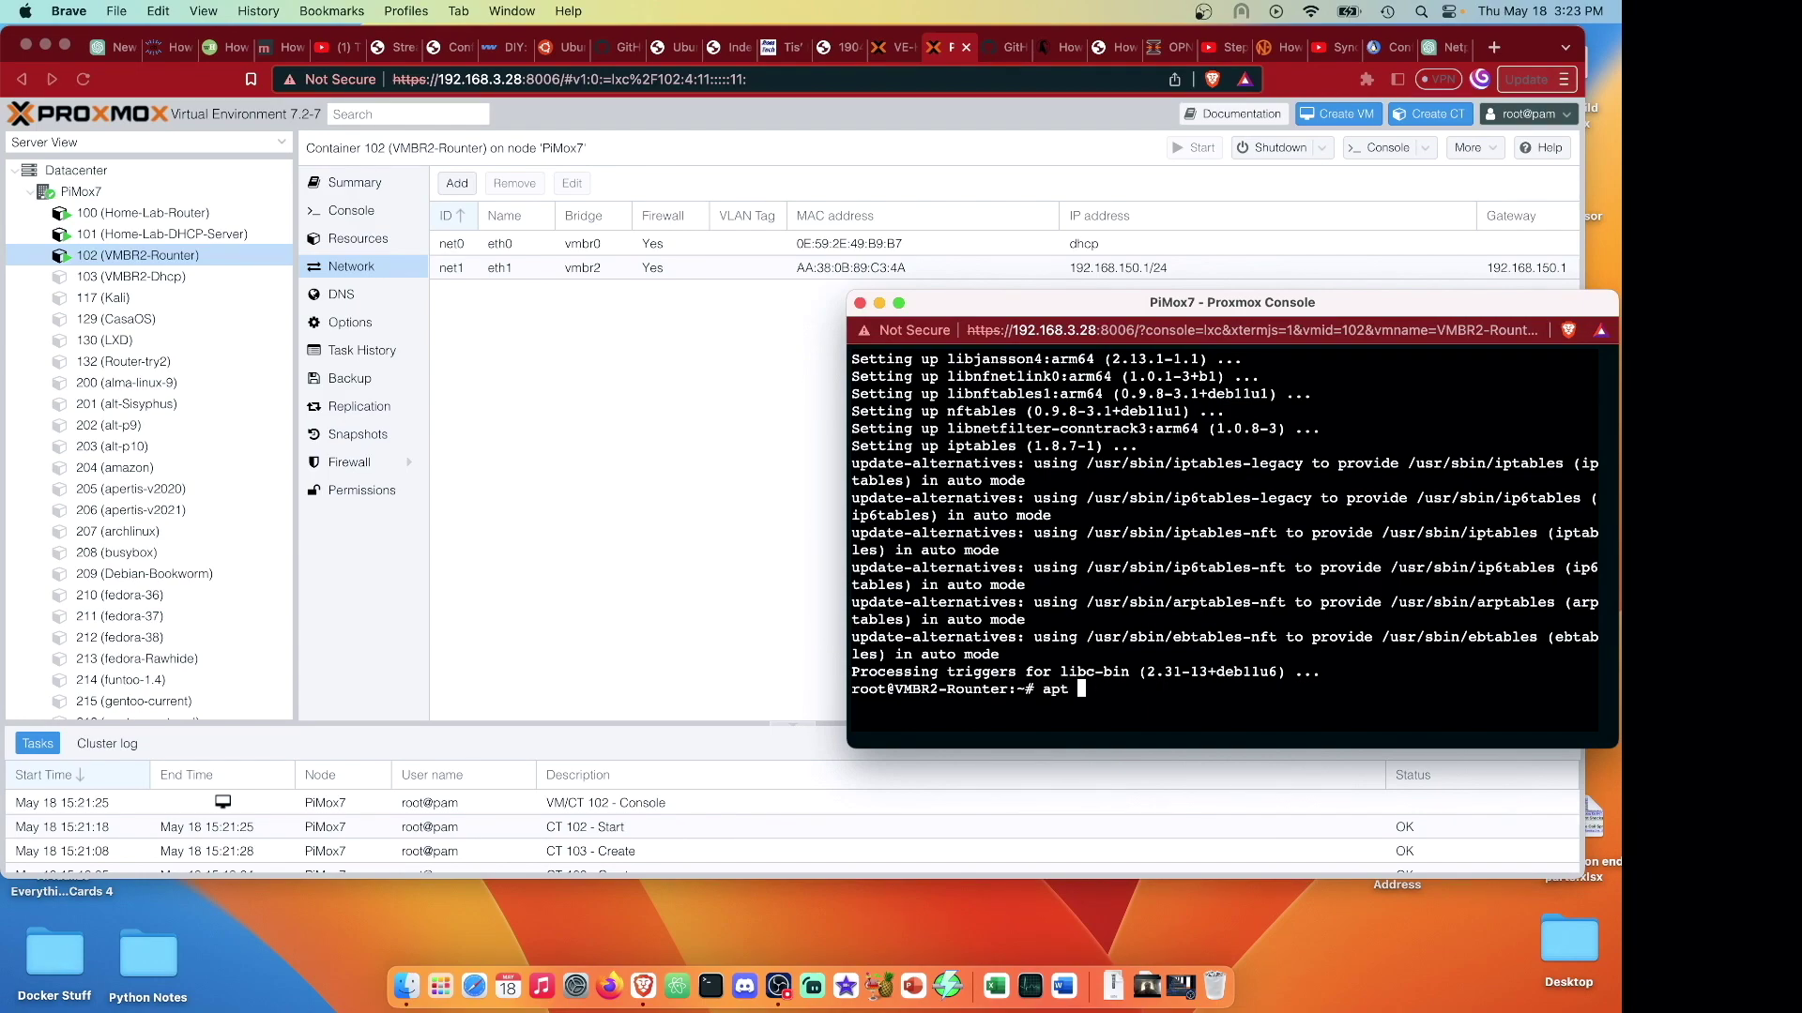
pyautogui.write('no')
pyautogui.press('Return')
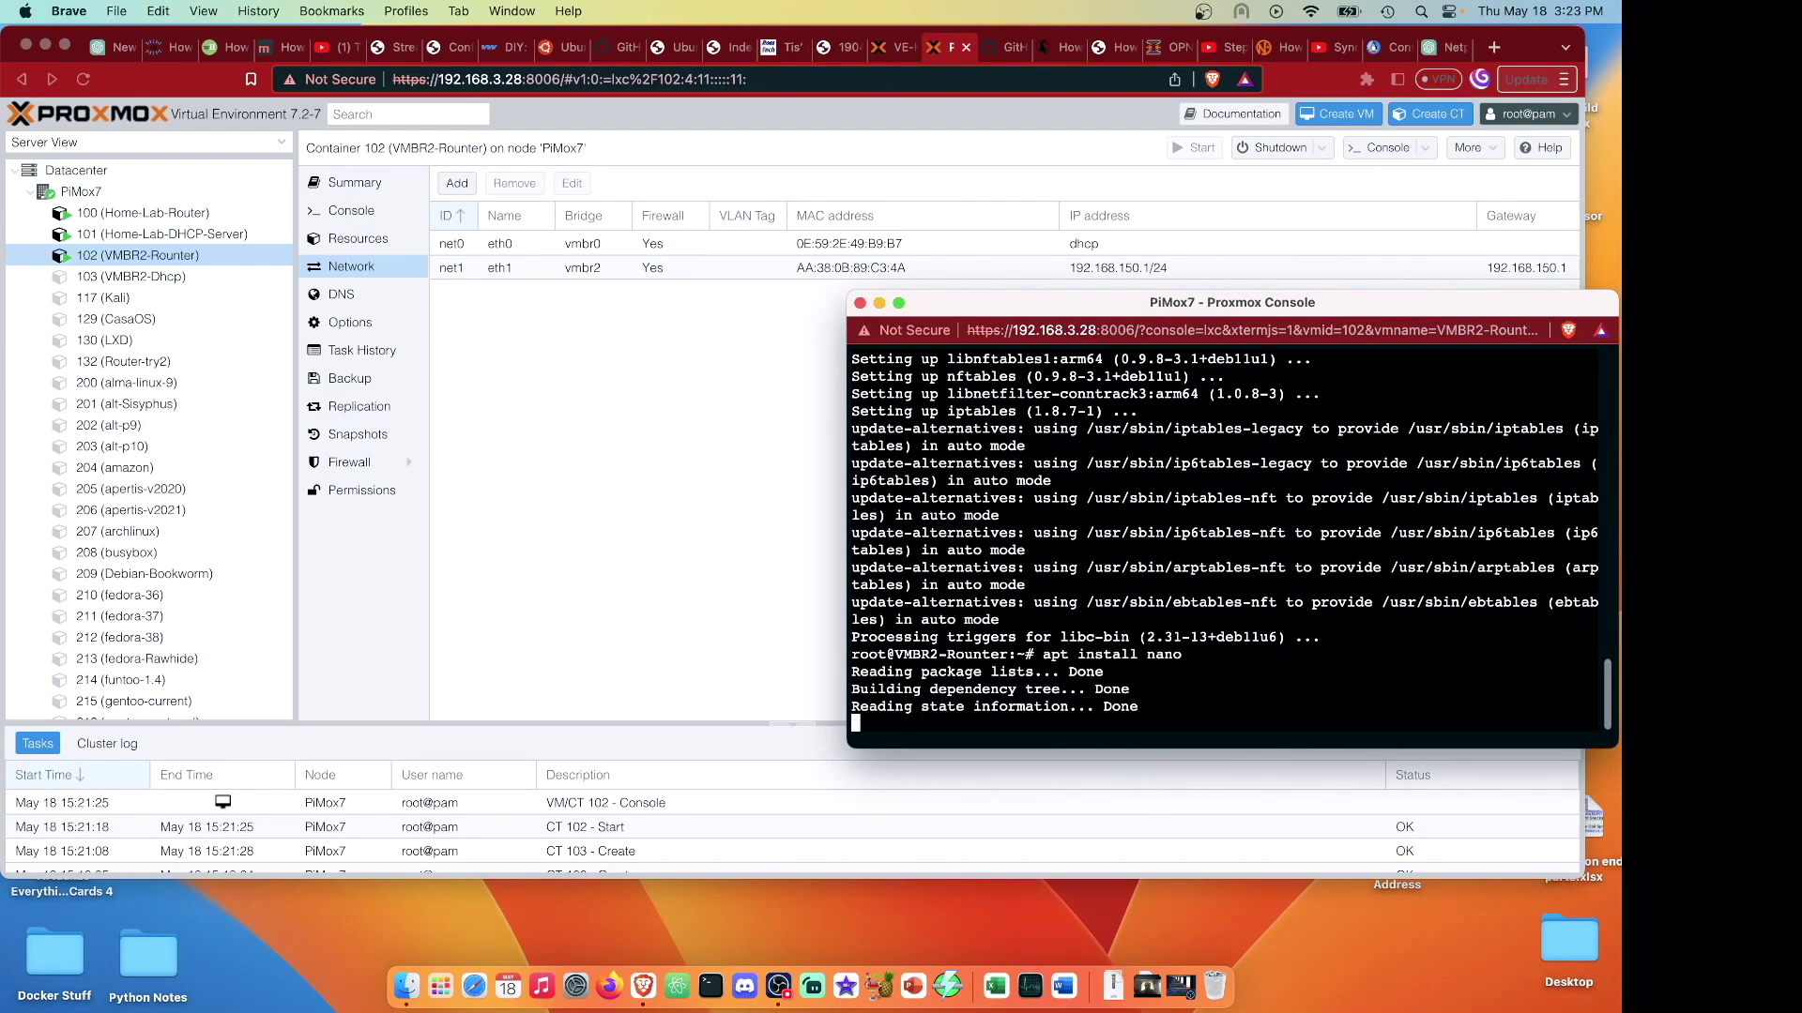
pyautogui.write('sudo nano /etc/sysctl.conf')
pyautogui.press('Return')
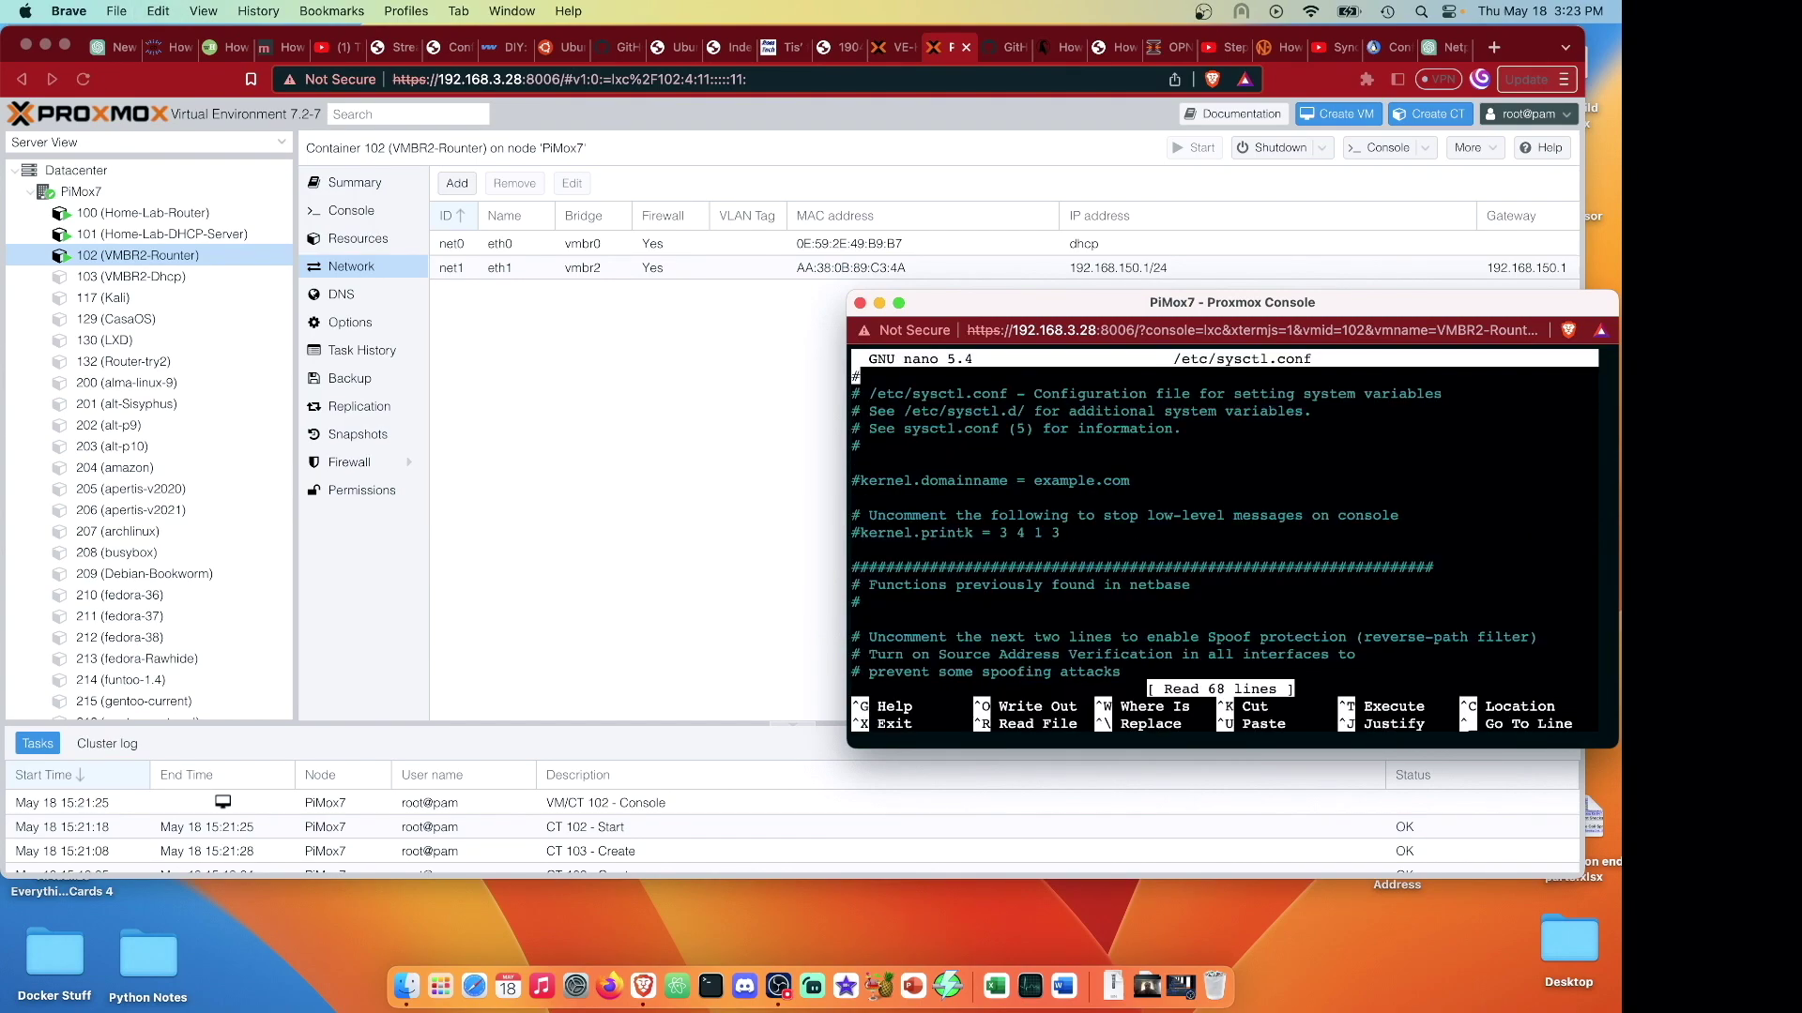
# Uncomment net.ipv4.ip_forward=1, save sysctl.conf, and reload it with sysctl -p.
pyautogui.press('Down')
pyautogui.press('Down')
pyautogui.press('Down')
pyautogui.press('Down')
pyautogui.press('Down')
pyautogui.press('Down')
pyautogui.press('Down')
pyautogui.press('Down')
pyautogui.press('Down')
pyautogui.press('Down')
pyautogui.press('Down')
pyautogui.press('Down')
pyautogui.press('Down')
pyautogui.press('Down')
pyautogui.press('Down')
pyautogui.press('Down')
pyautogui.press('Down')
pyautogui.press('Down')
pyautogui.press('Down')
pyautogui.press('Down')
pyautogui.press('Down')
pyautogui.press('Down')
pyautogui.press('Down')
pyautogui.press('Down')
pyautogui.press('Down')
pyautogui.press('Down')
pyautogui.press('Down')
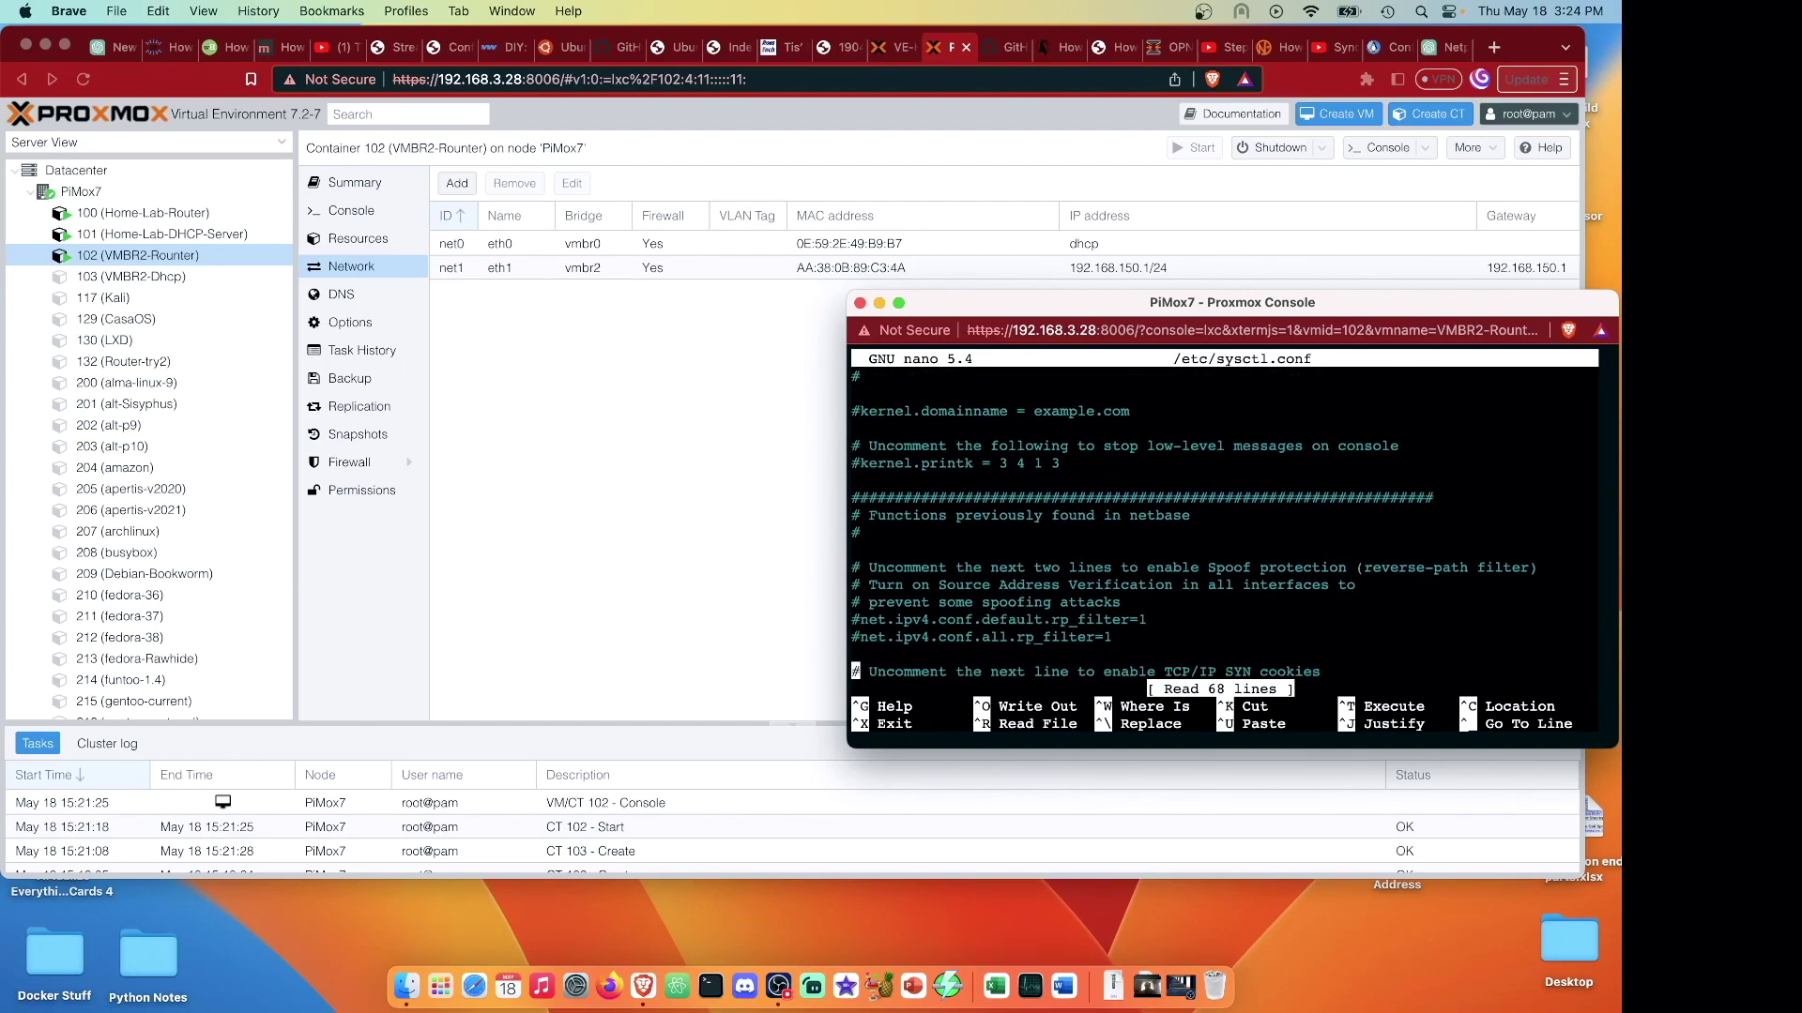
pyautogui.press('Down')
pyautogui.press('Up')
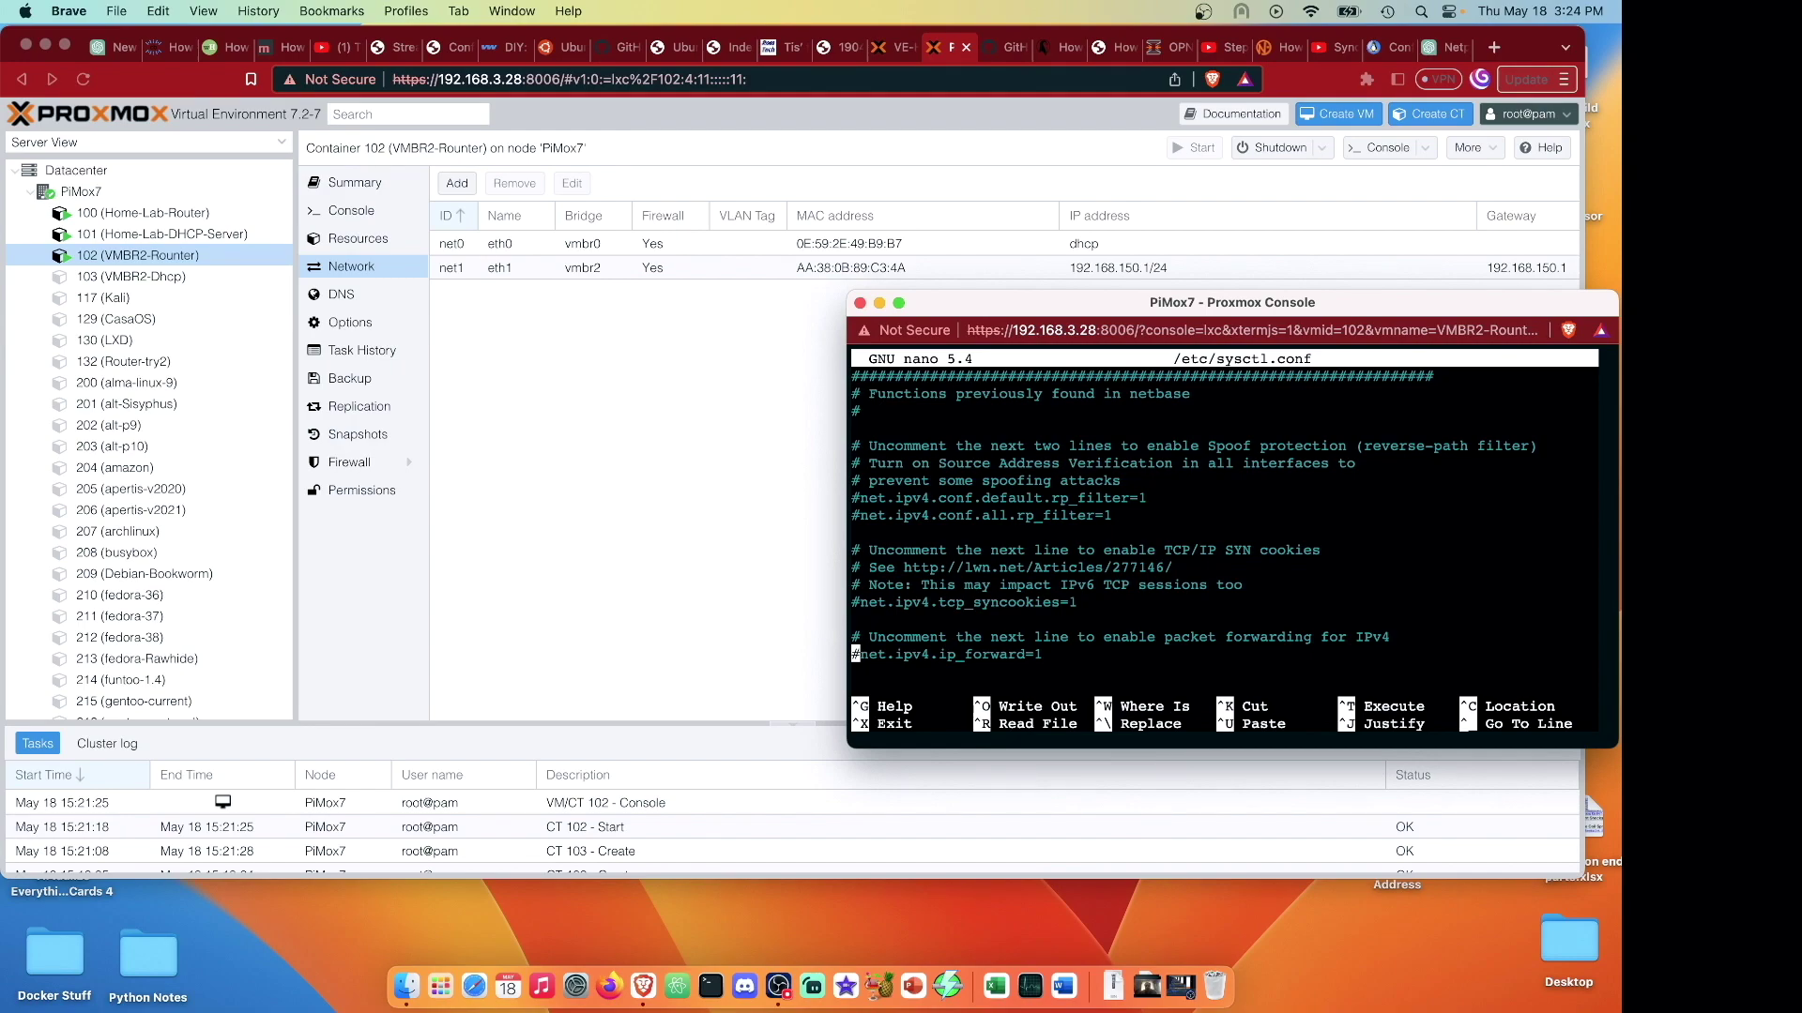
pyautogui.press('Right')
pyautogui.press('BackSpace')
pyautogui.hotkey('ctrl', 'x')
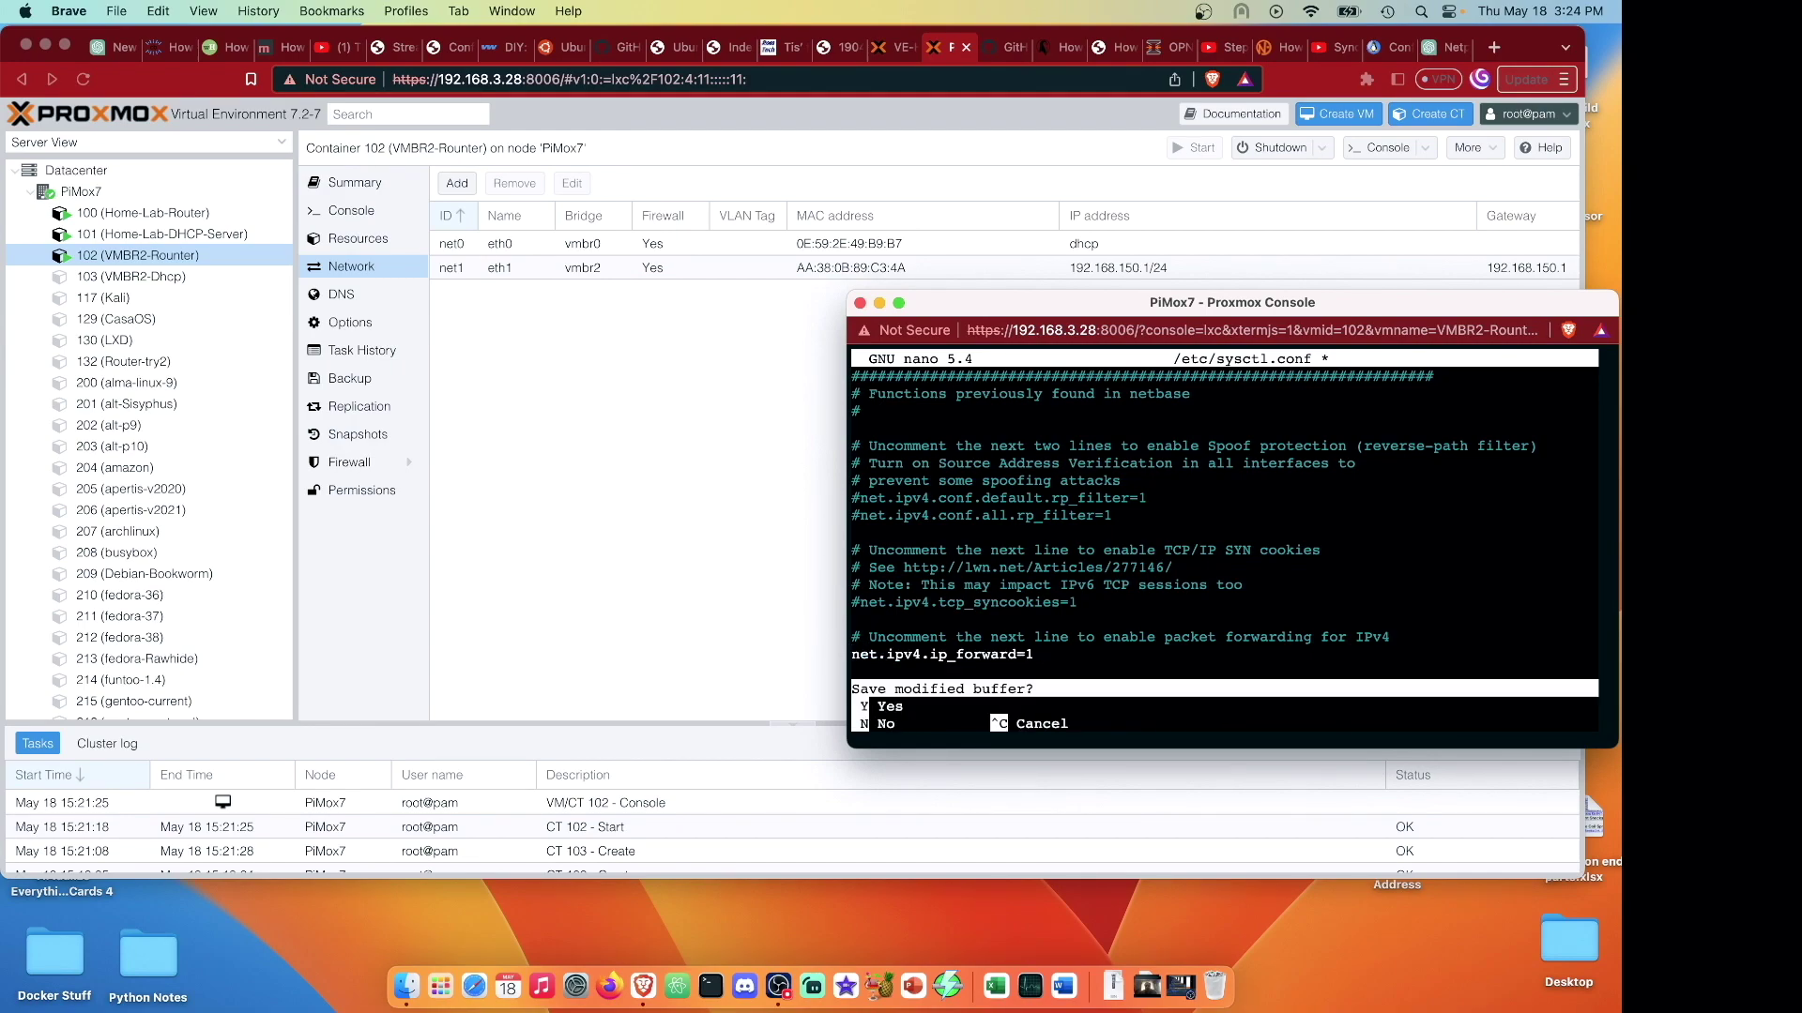
pyautogui.press('y')
pyautogui.press('Return')
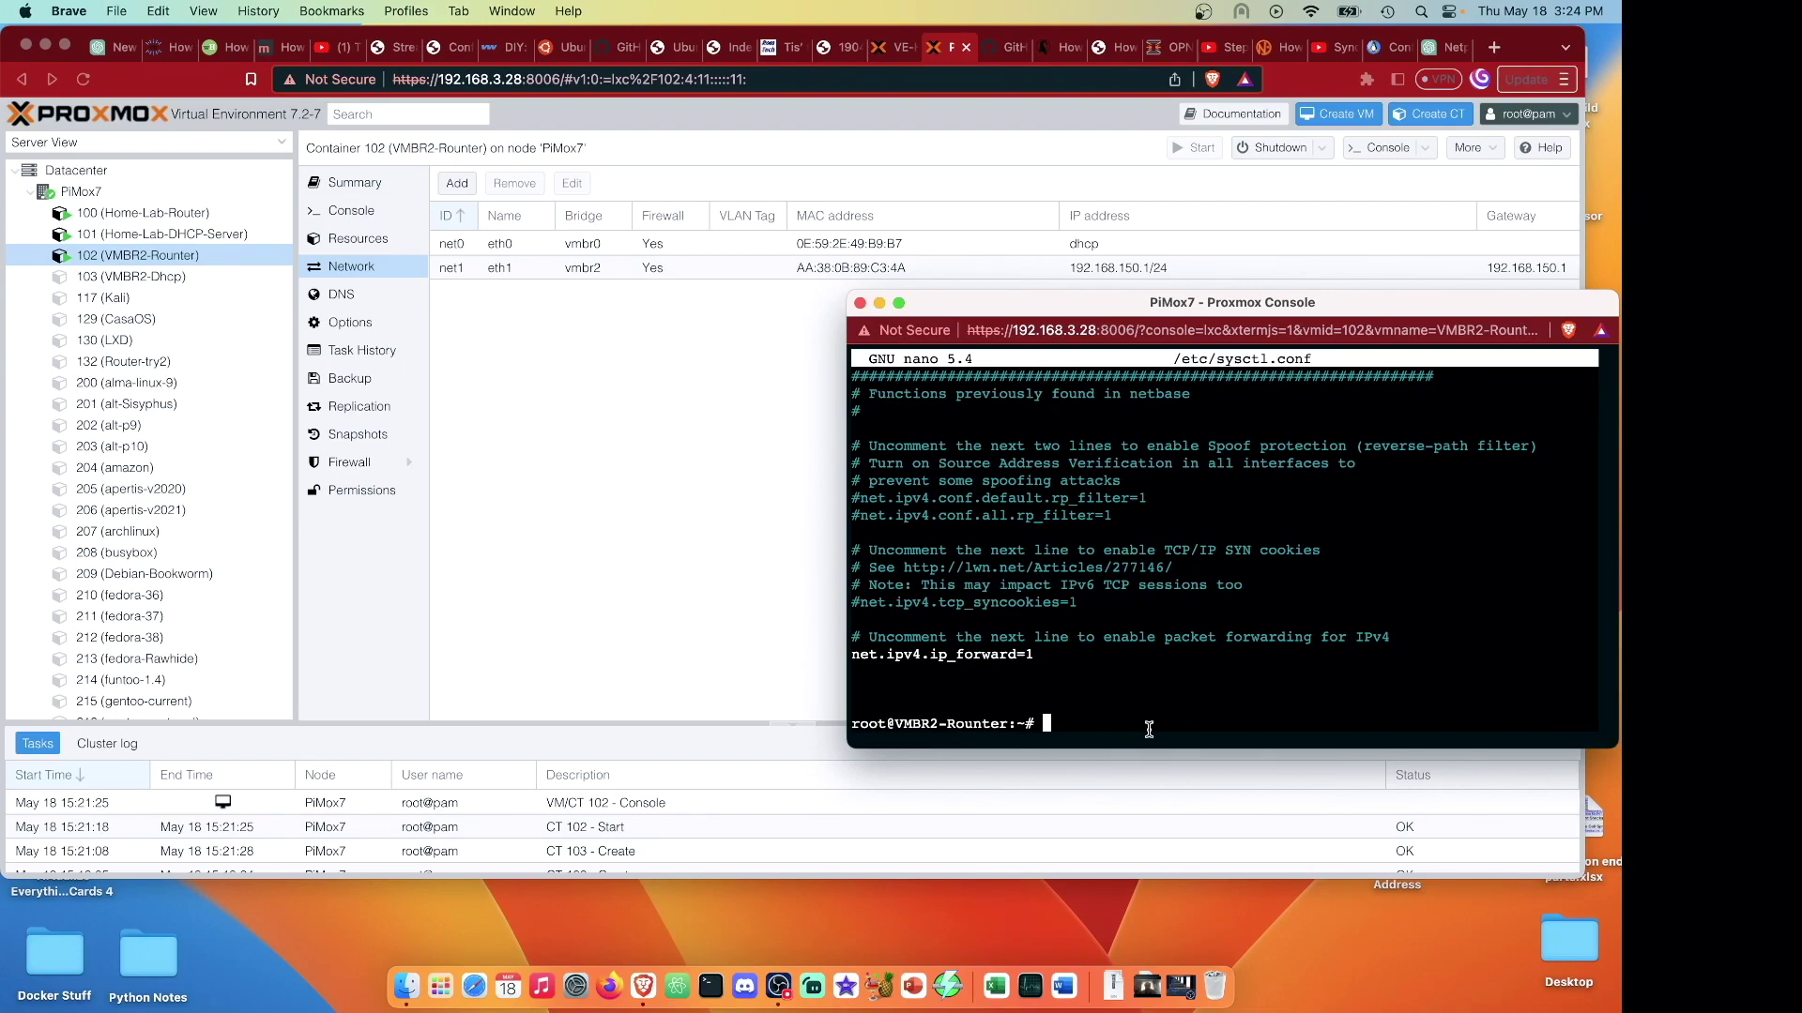
pyautogui.press('super+v')
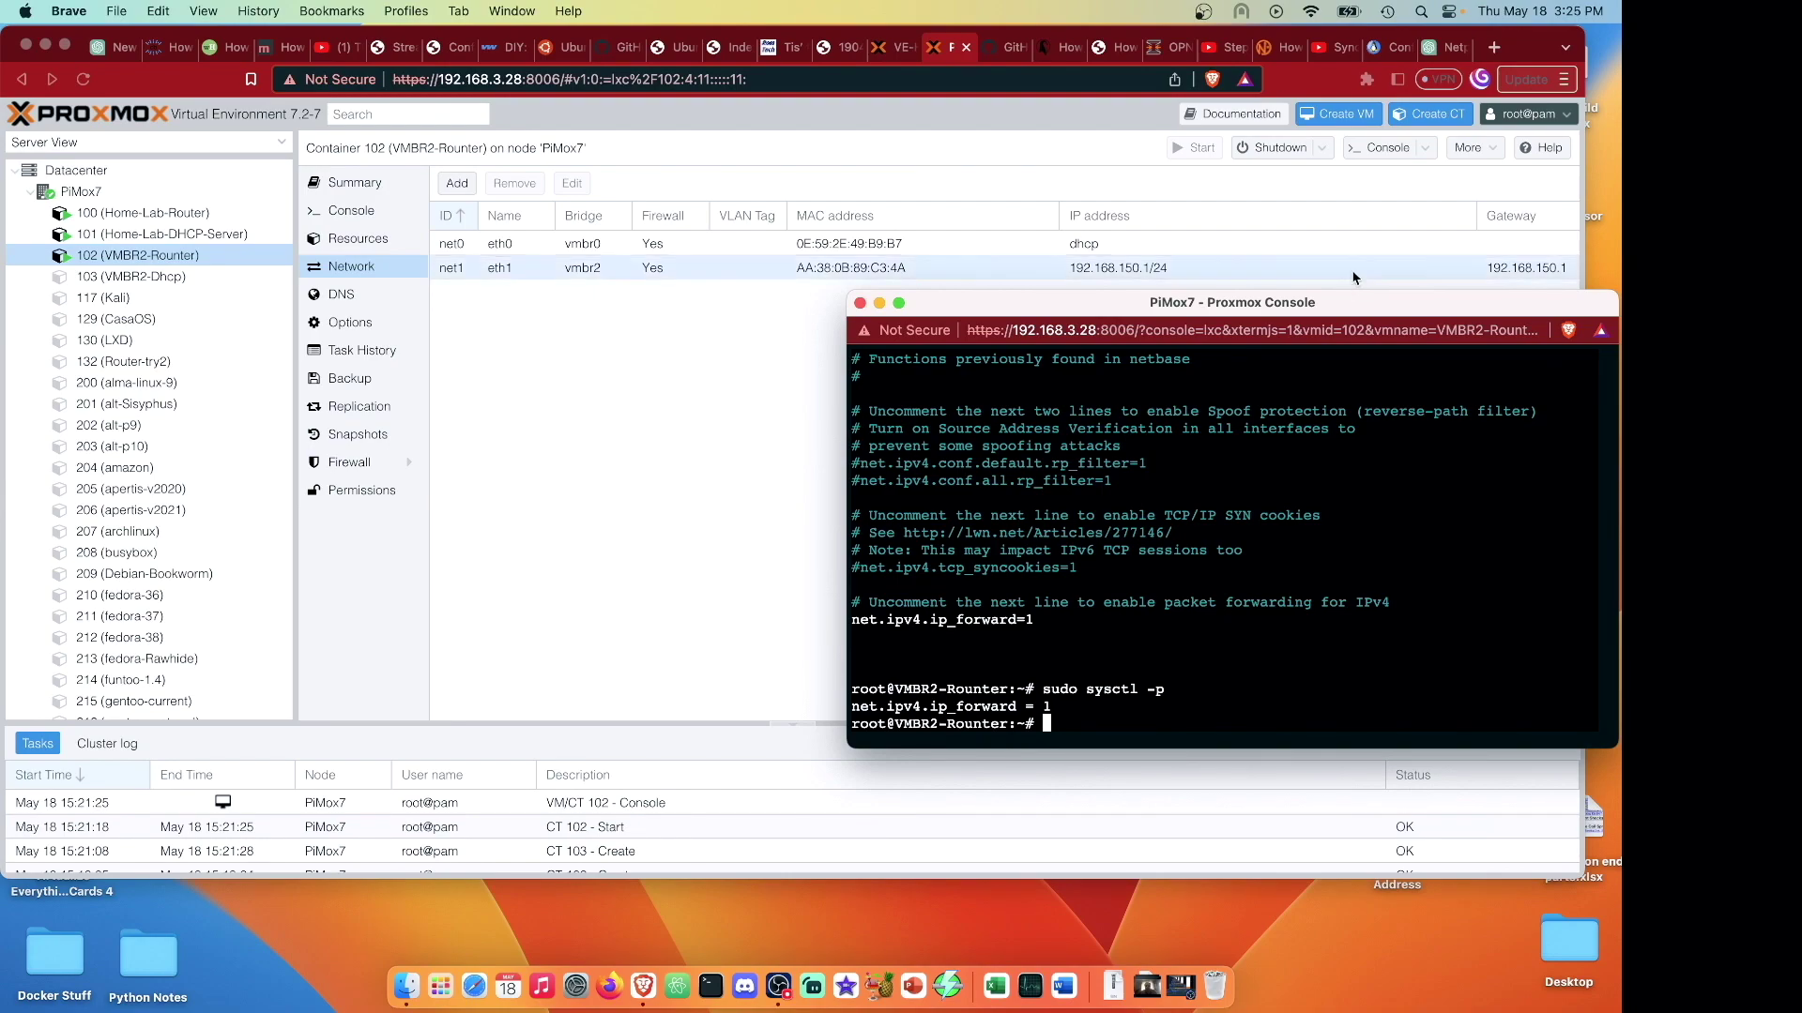
# Add a MASQUERADE NAT rule on eth1 and two FORWARD rules between eth0 and eth1.
pyautogui.press('super+v')
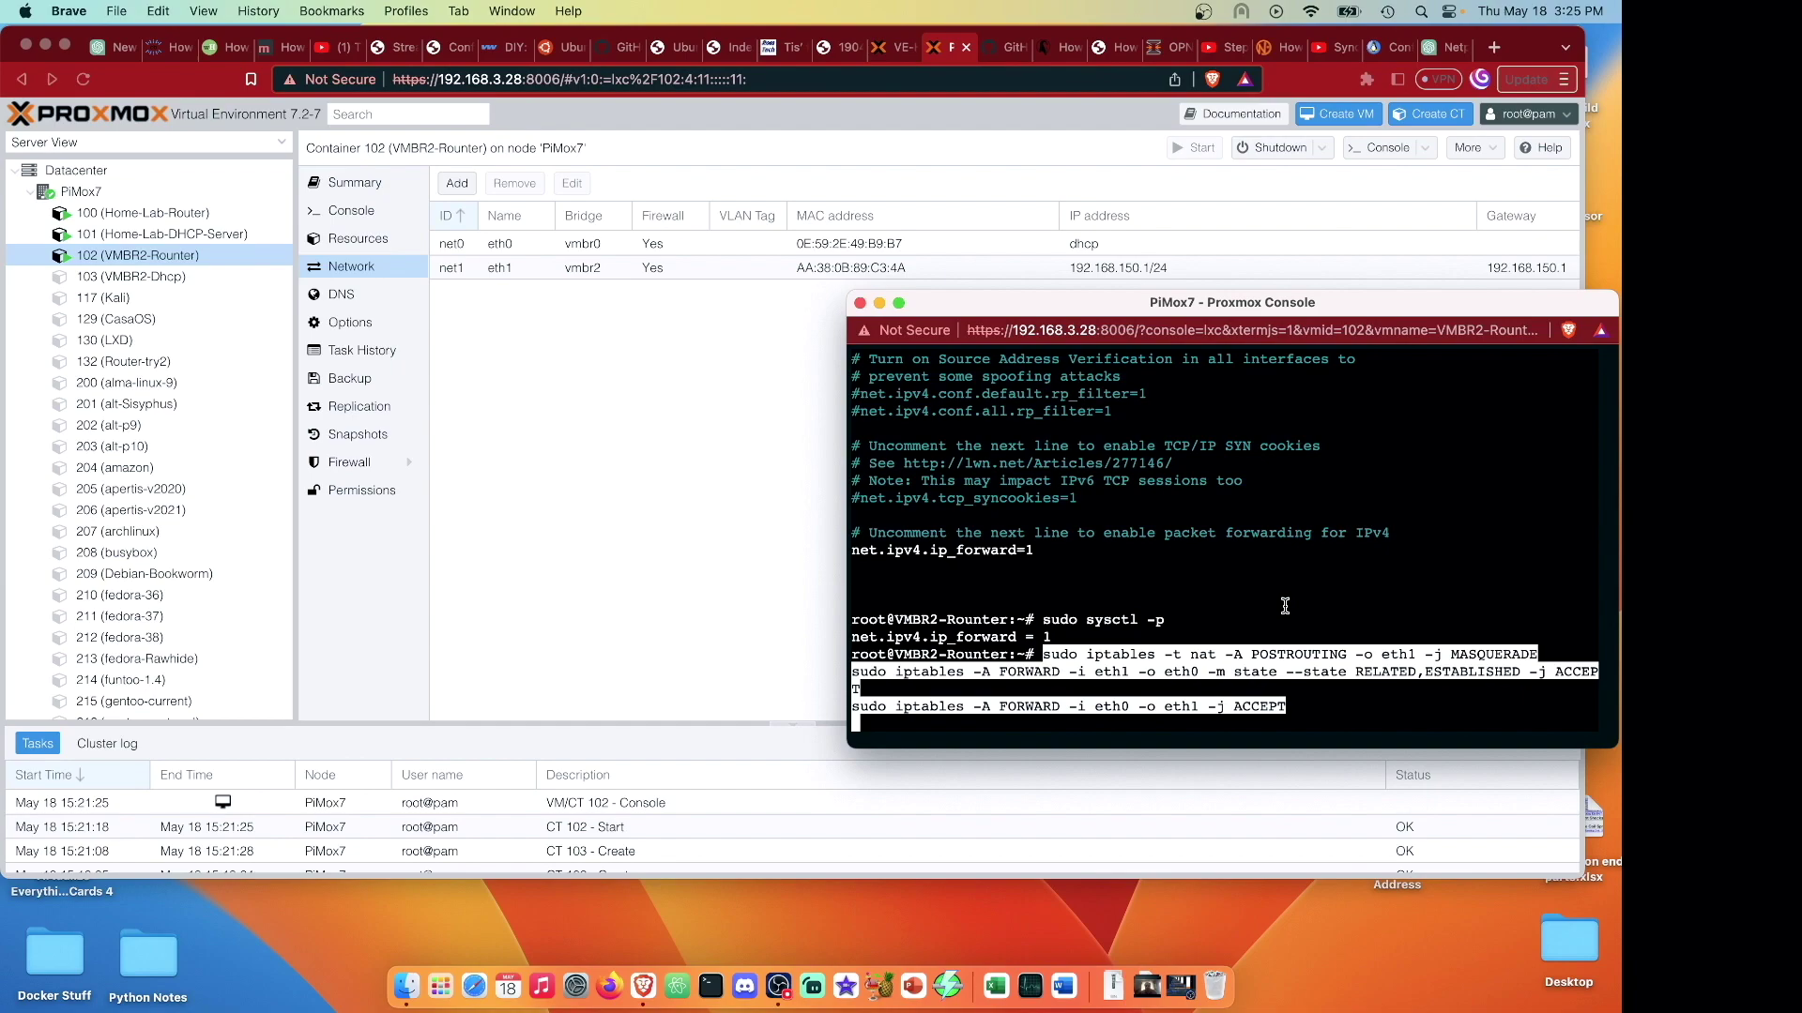
pyautogui.press('Return')
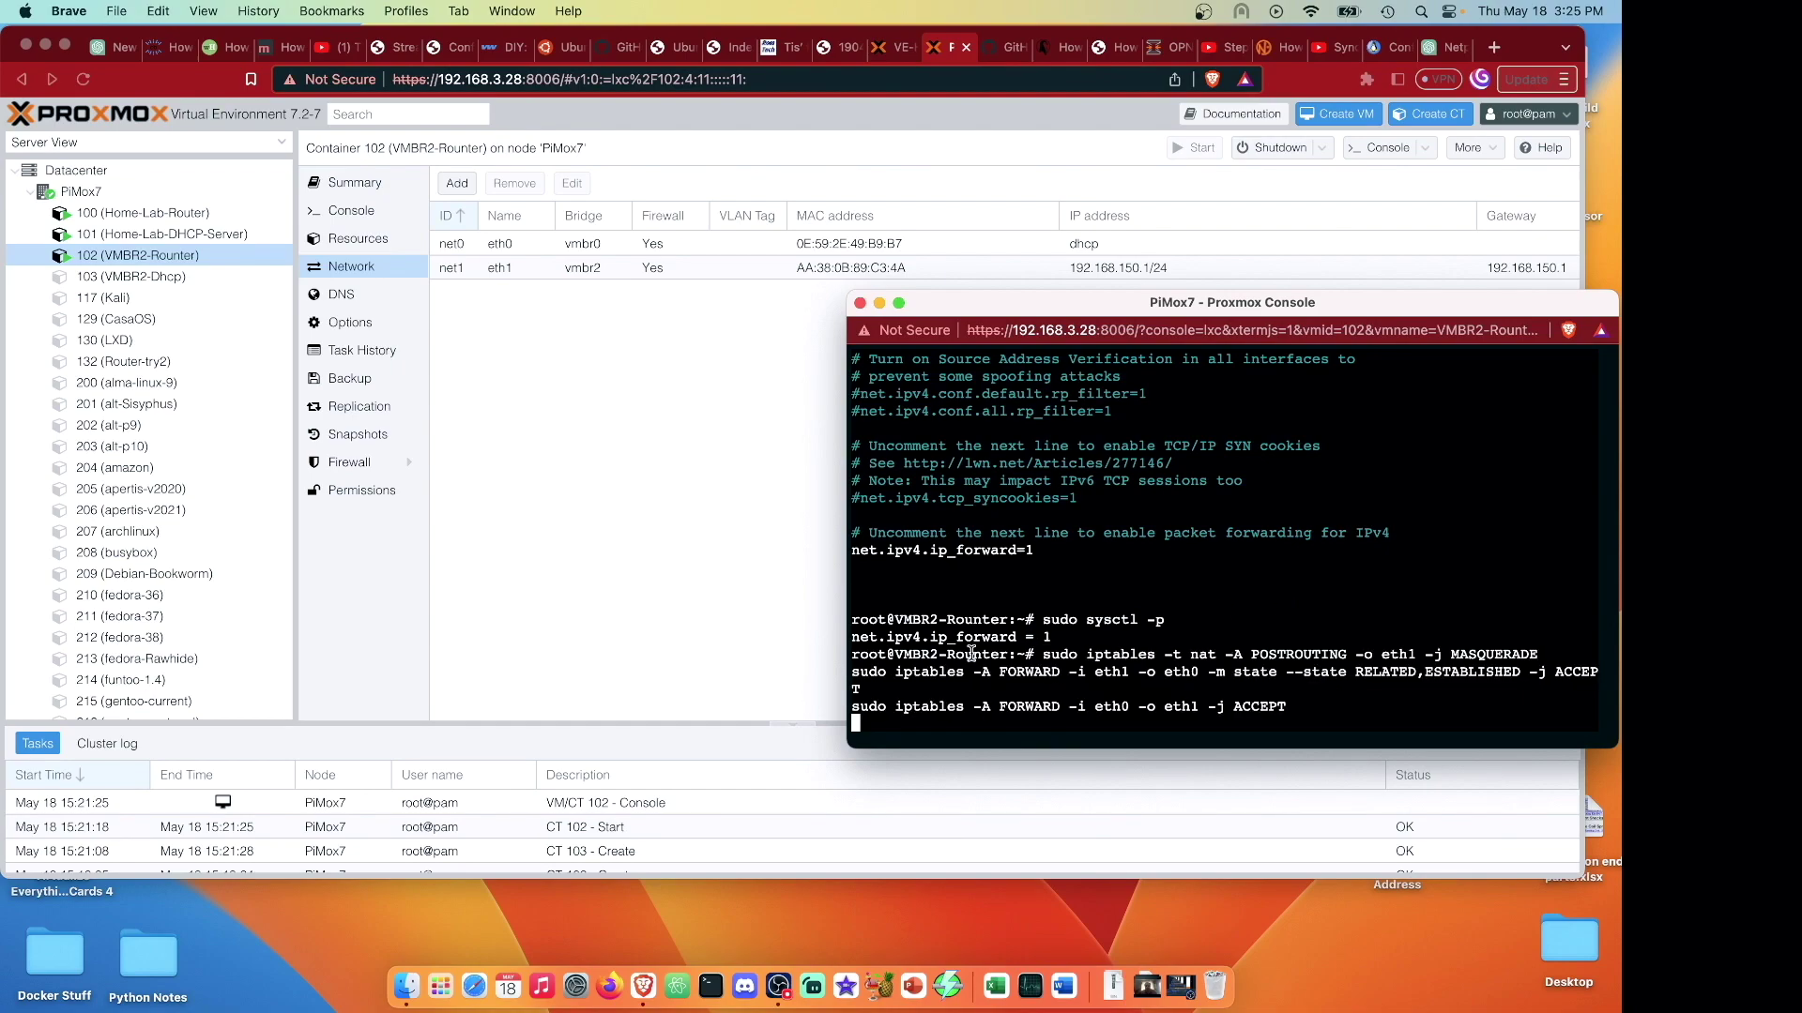
pyautogui.moveTo(847, 588); pyautogui.dragTo(716, 567)
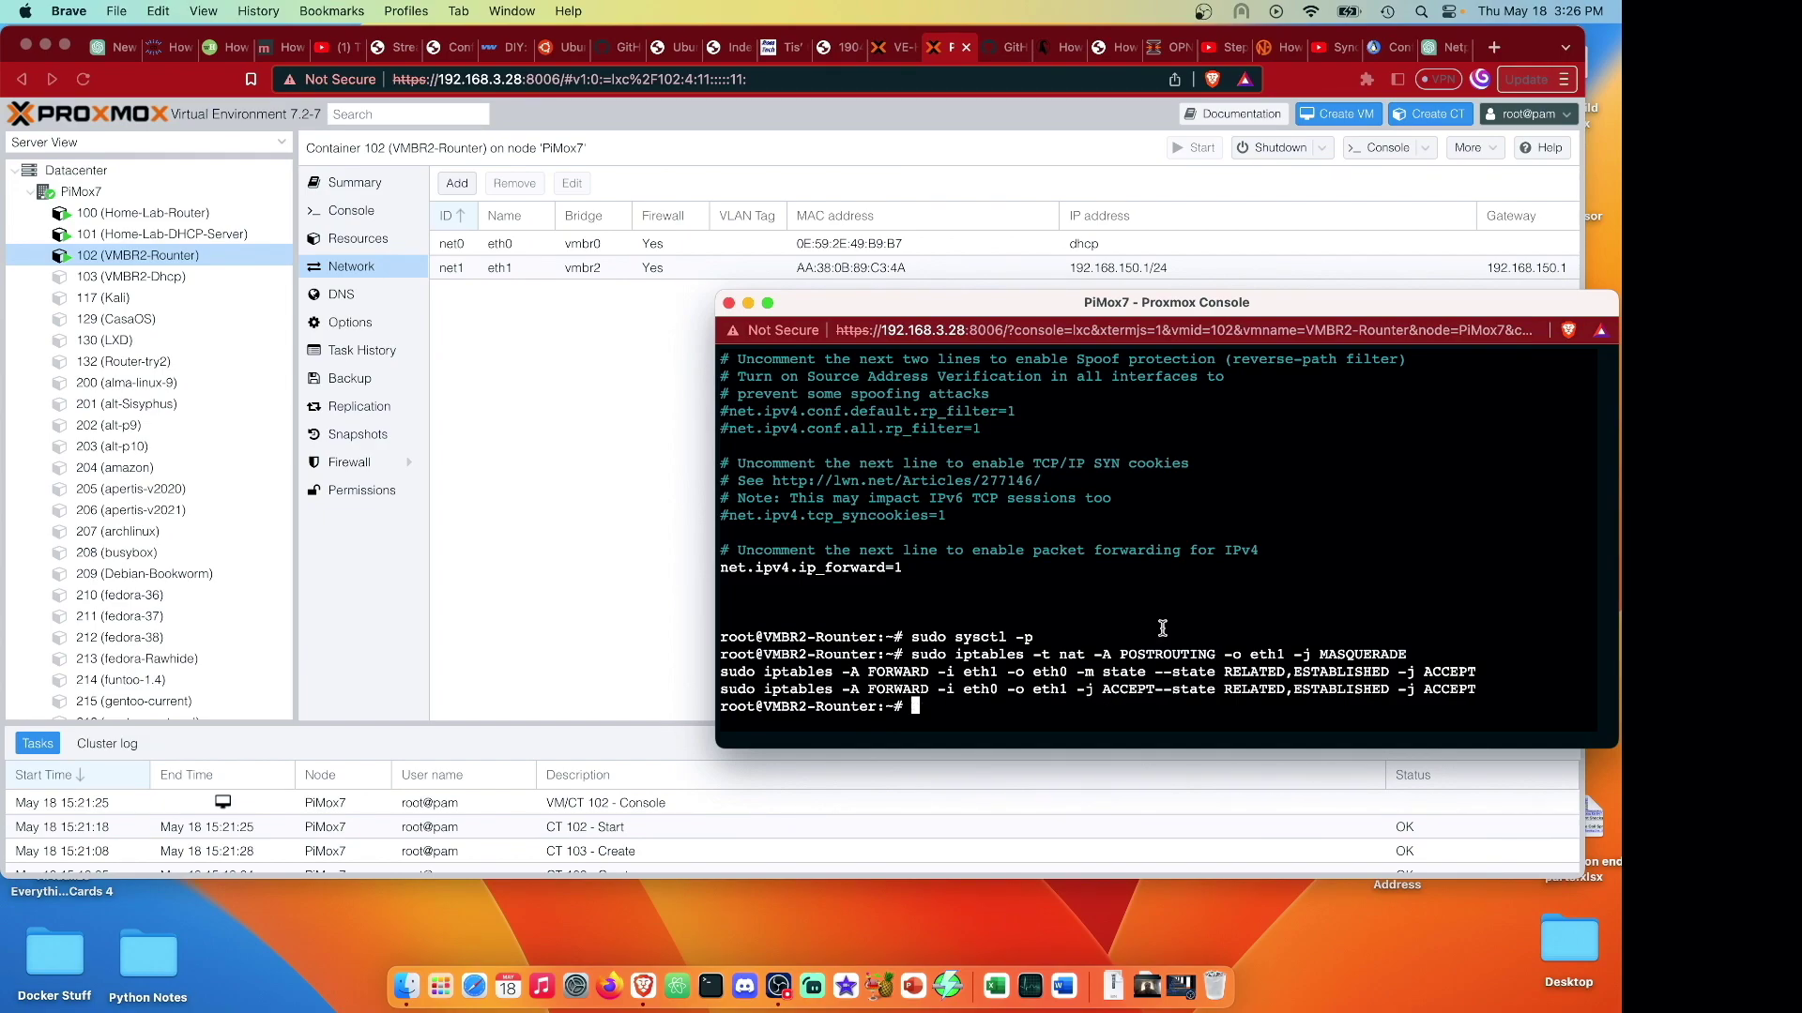
# Add a MASQUERADE rule for eth0, then enter 'sudo apt install iptables-persistent' at the prompt.
pyautogui.press('super+v')
pyautogui.press('Left')
pyautogui.press('Left')
pyautogui.press('Left')
pyautogui.press('Left')
pyautogui.press('Left')
pyautogui.press('Left')
pyautogui.press('Left')
pyautogui.press('Left')
pyautogui.press('Left')
pyautogui.press('Left')
pyautogui.press('Left')
pyautogui.press('Left')
pyautogui.press('Left')
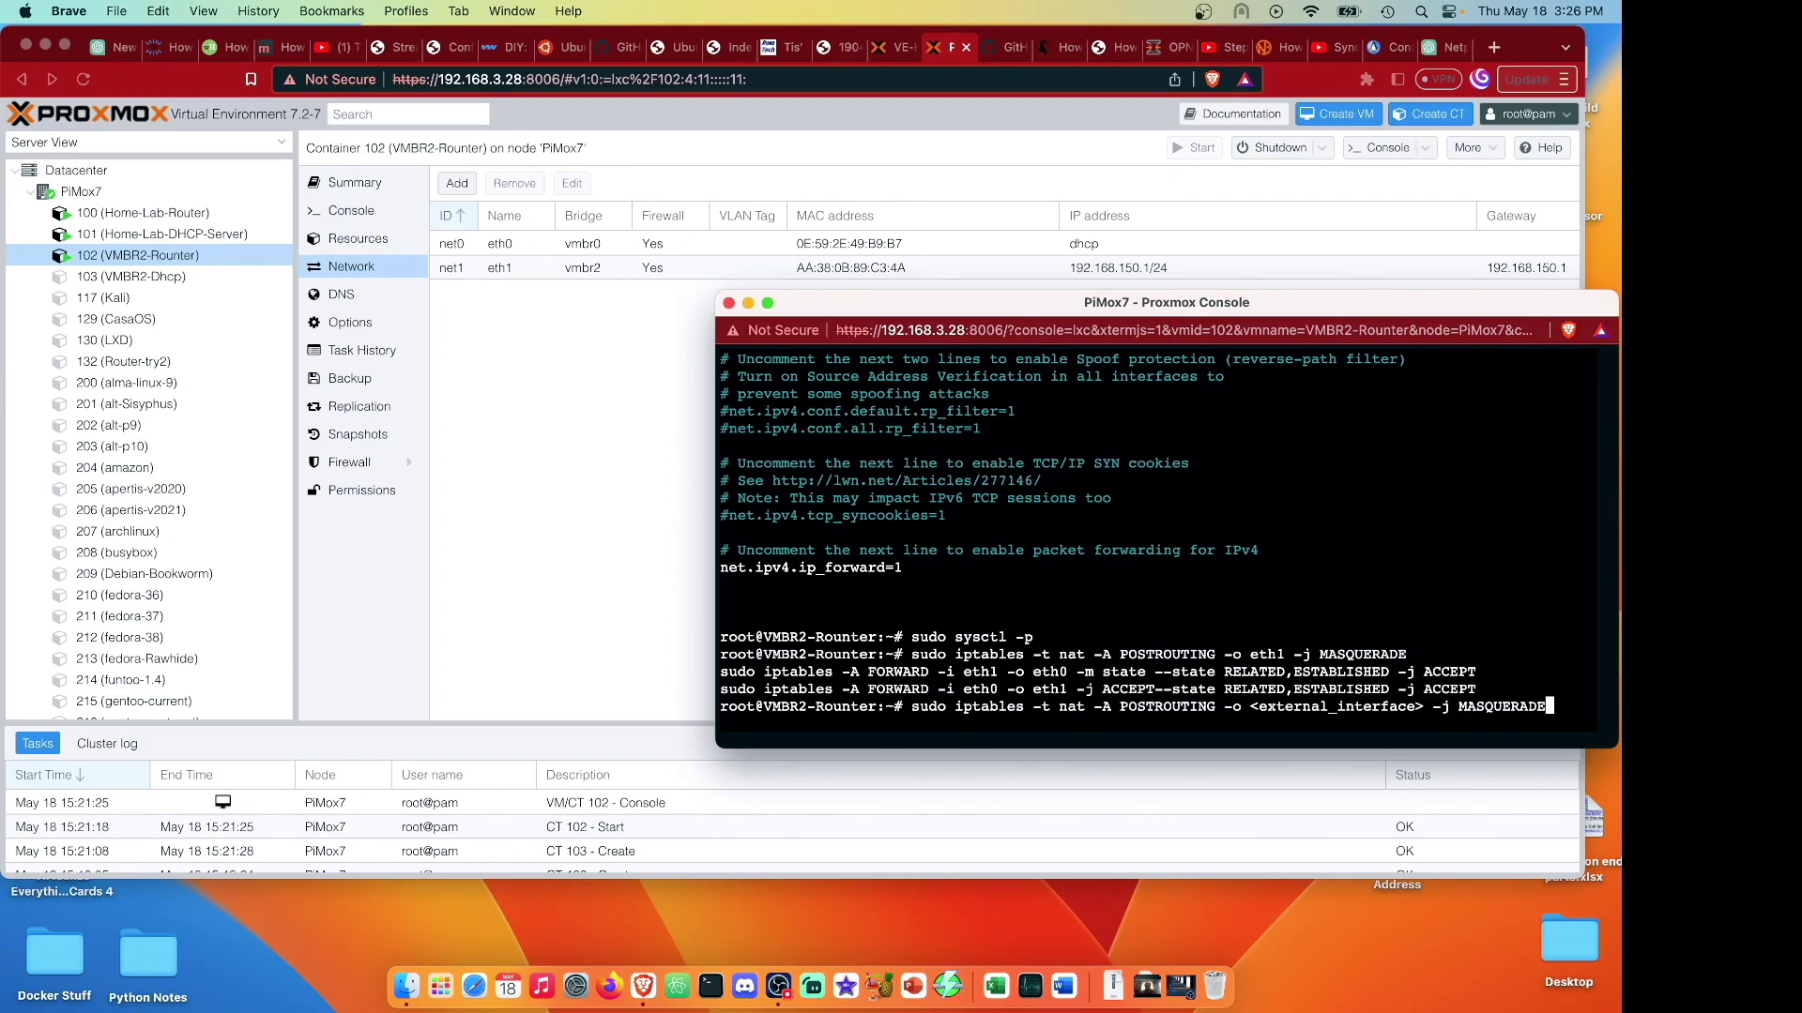
pyautogui.press('Left')
pyautogui.press('BackSpace')
pyautogui.press('BackSpace')
pyautogui.press('BackSpace')
pyautogui.press('BackSpace')
pyautogui.press('BackSpace')
pyautogui.press('BackSpace')
pyautogui.press('BackSpace')
pyautogui.press('BackSpace')
pyautogui.press('BackSpace')
pyautogui.press('BackSpace')
pyautogui.press('BackSpace')
pyautogui.press('BackSpace')
pyautogui.press('BackSpace')
pyautogui.press('BackSpace')
pyautogui.press('BackSpace')
pyautogui.press('BackSpace')
pyautogui.press('BackSpace')
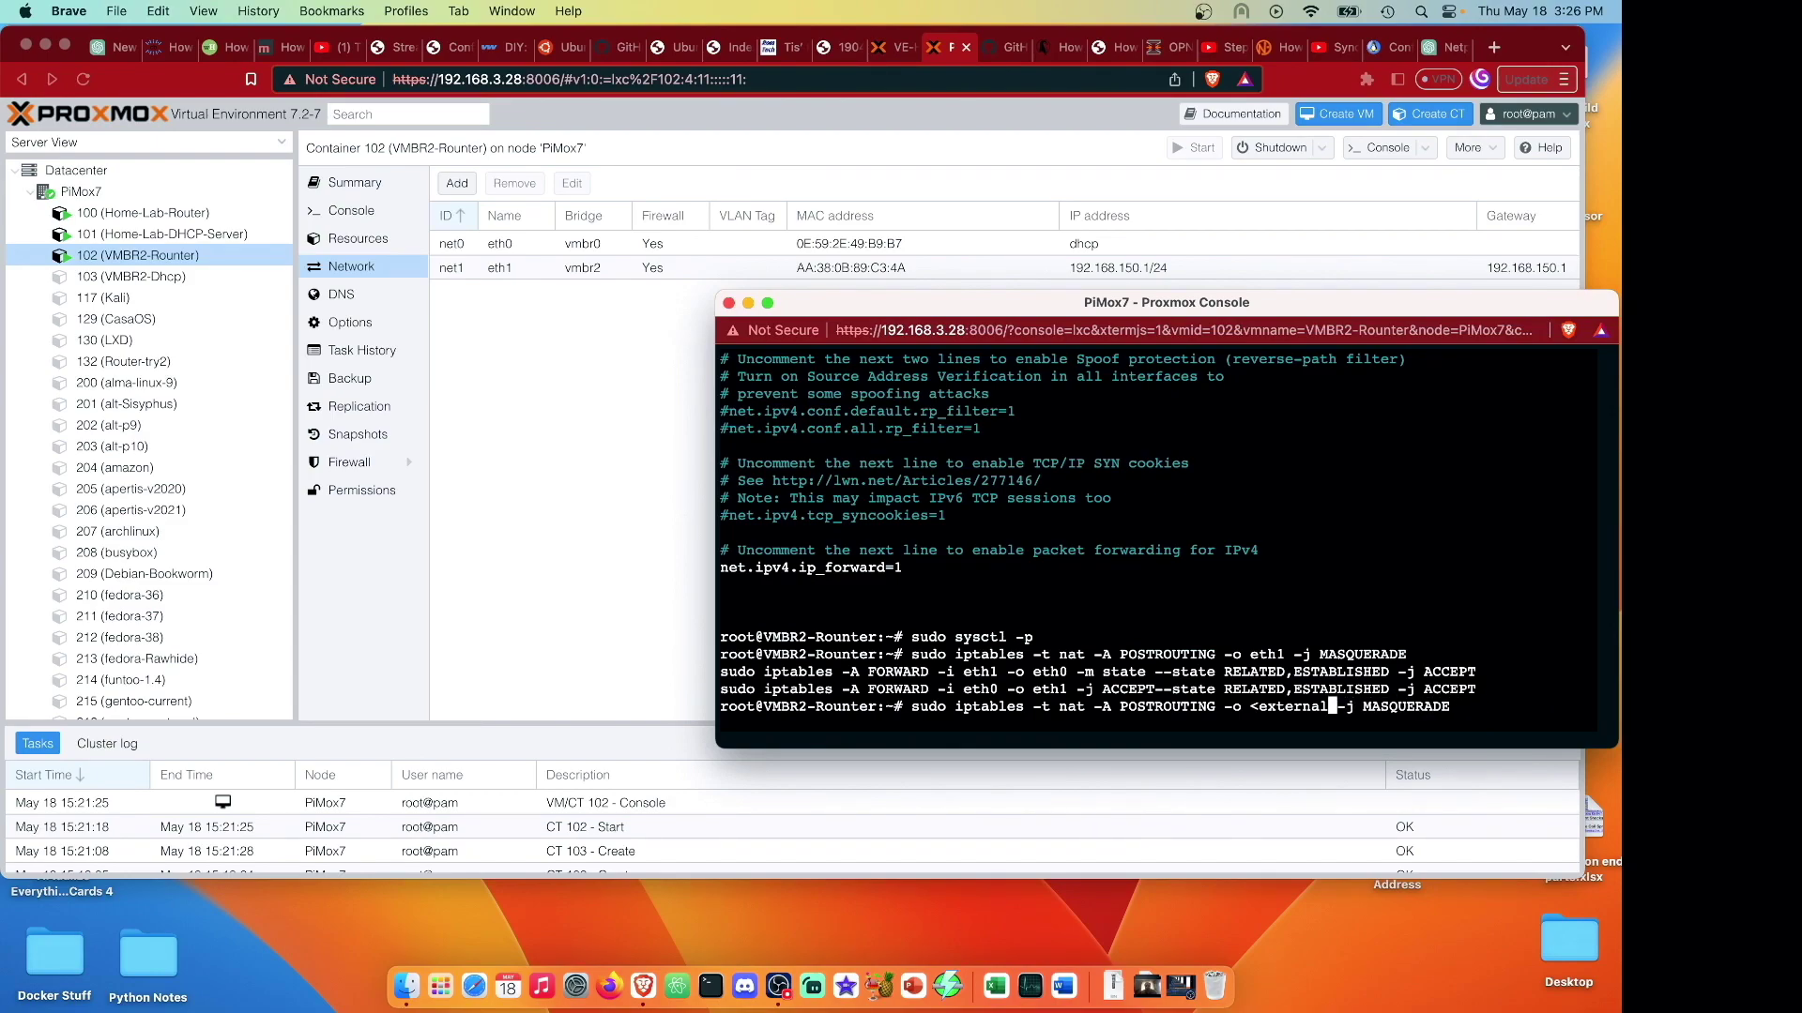
pyautogui.press('BackSpace')
pyautogui.press('BackSpace')
pyautogui.press('BackSpace')
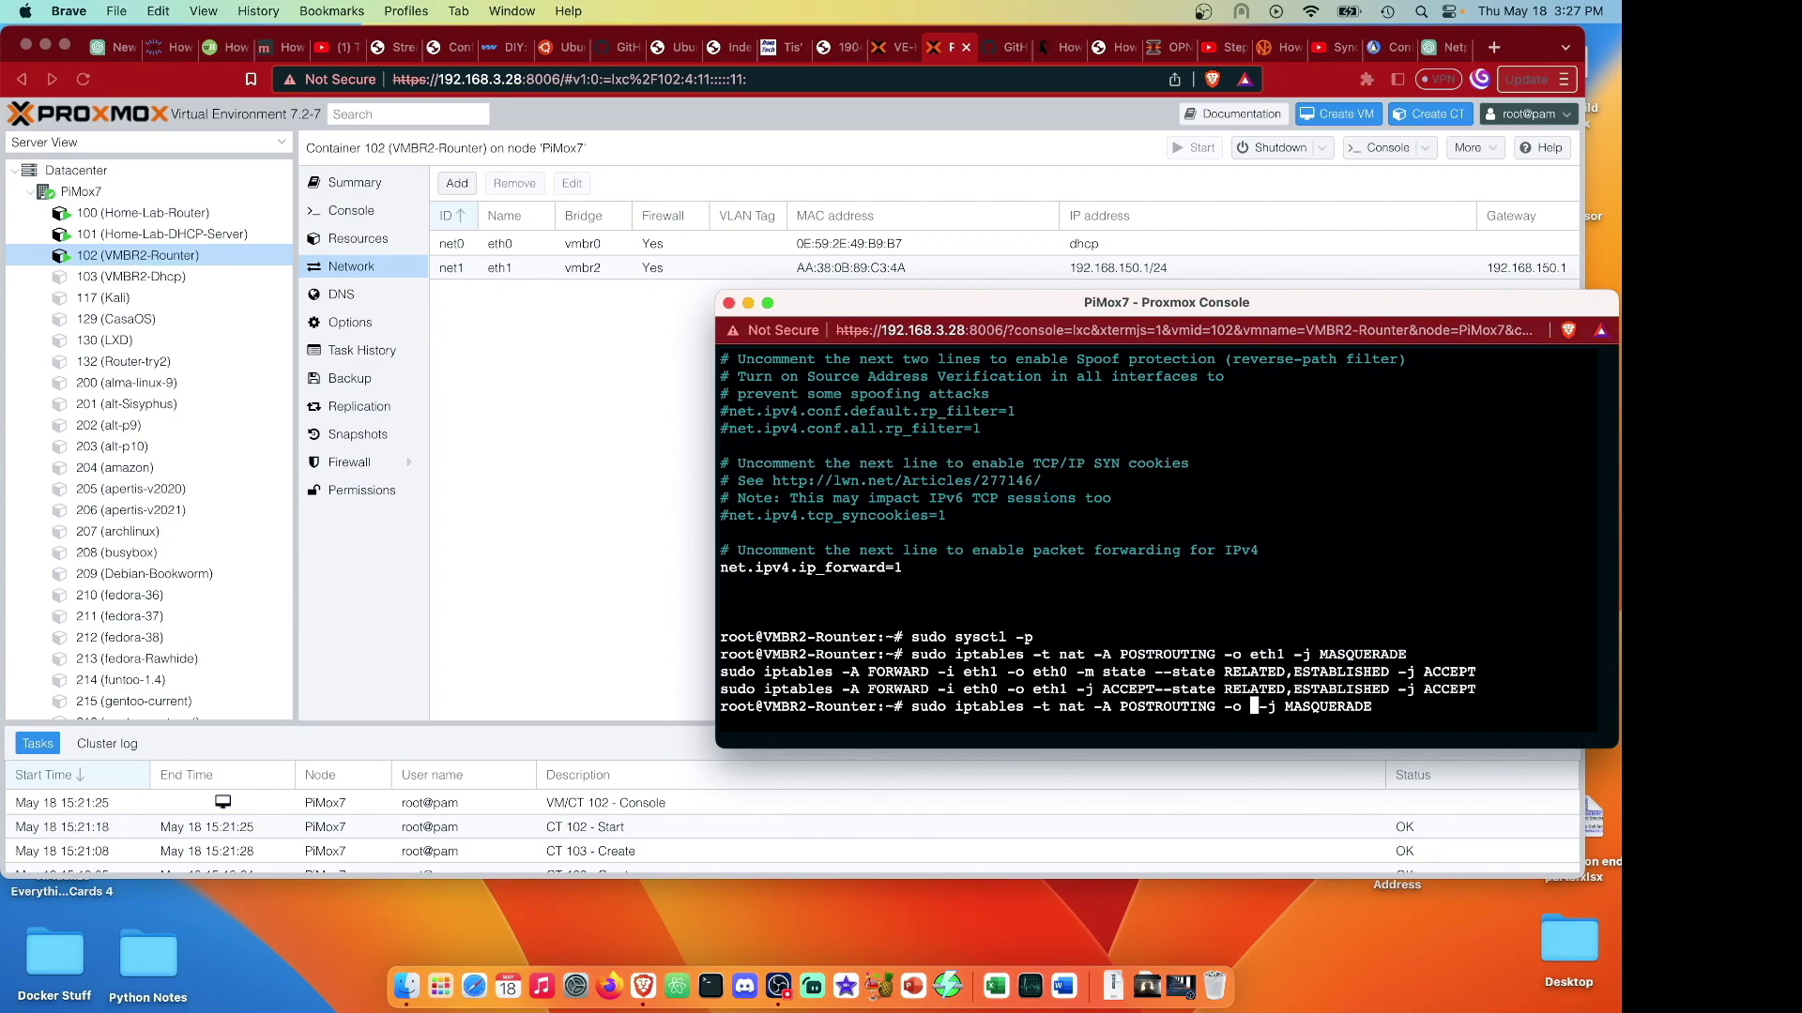
pyautogui.write('eth0')
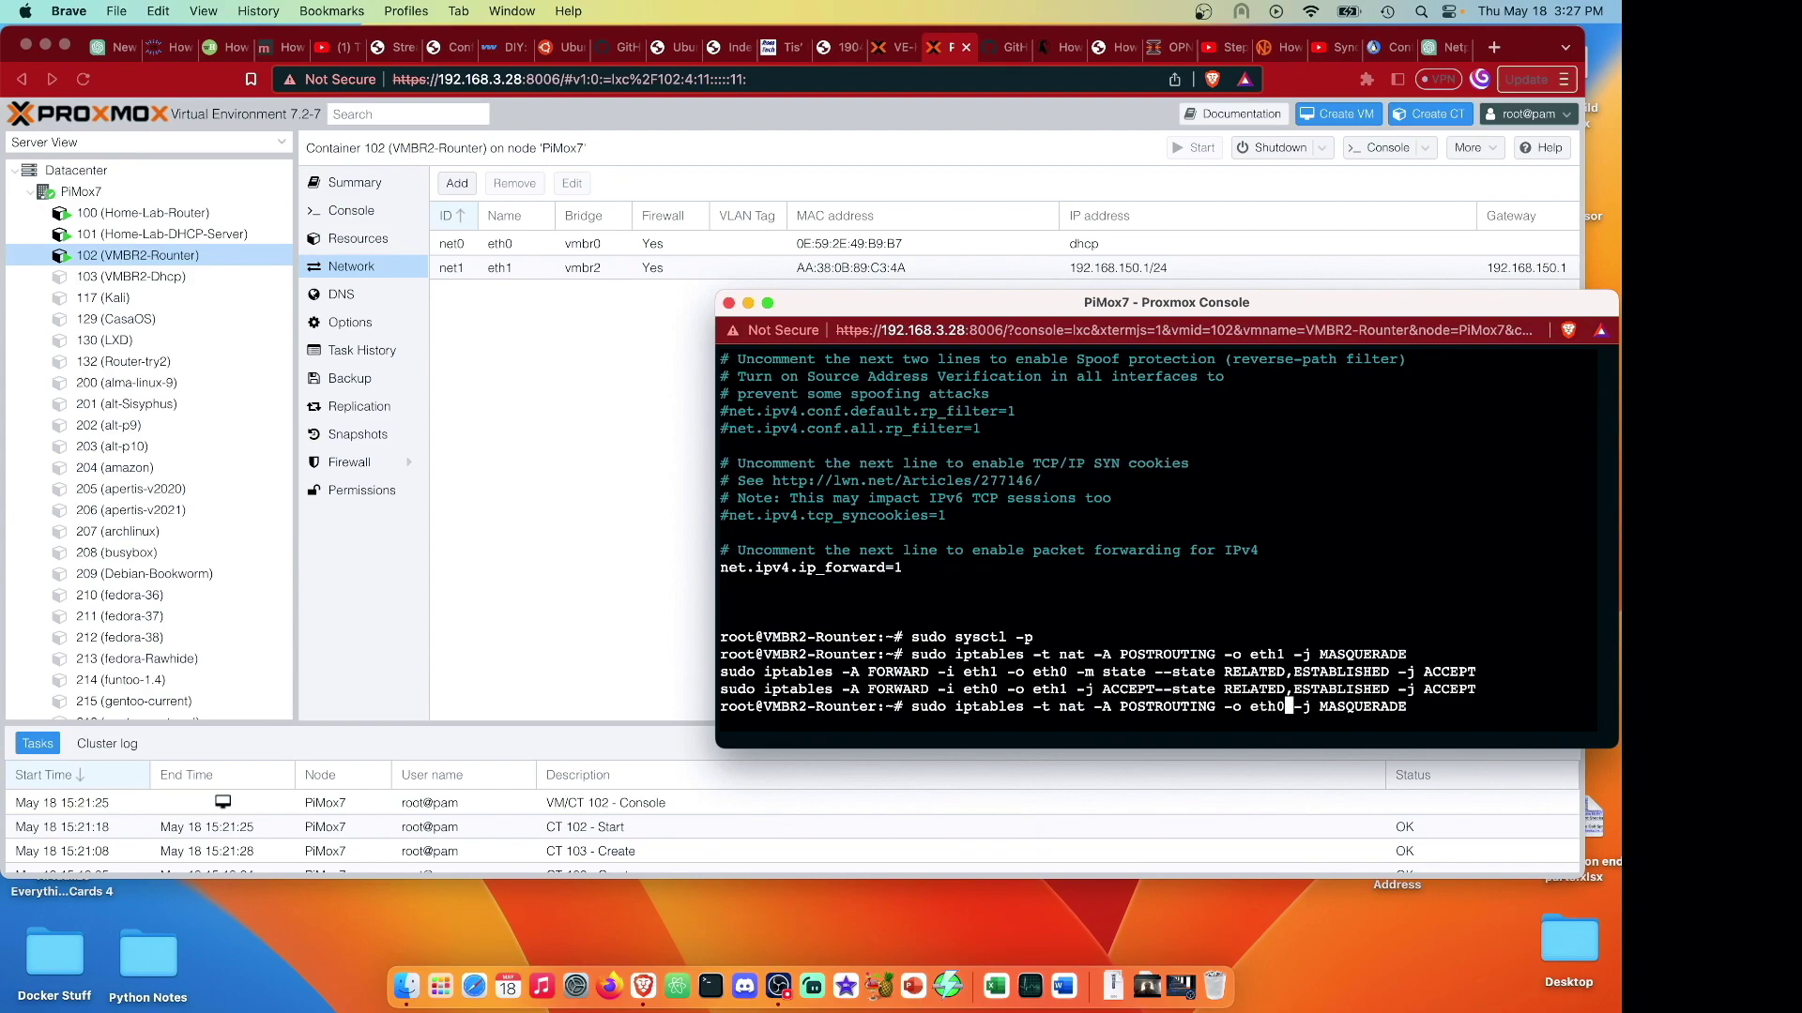
pyautogui.press('Return')
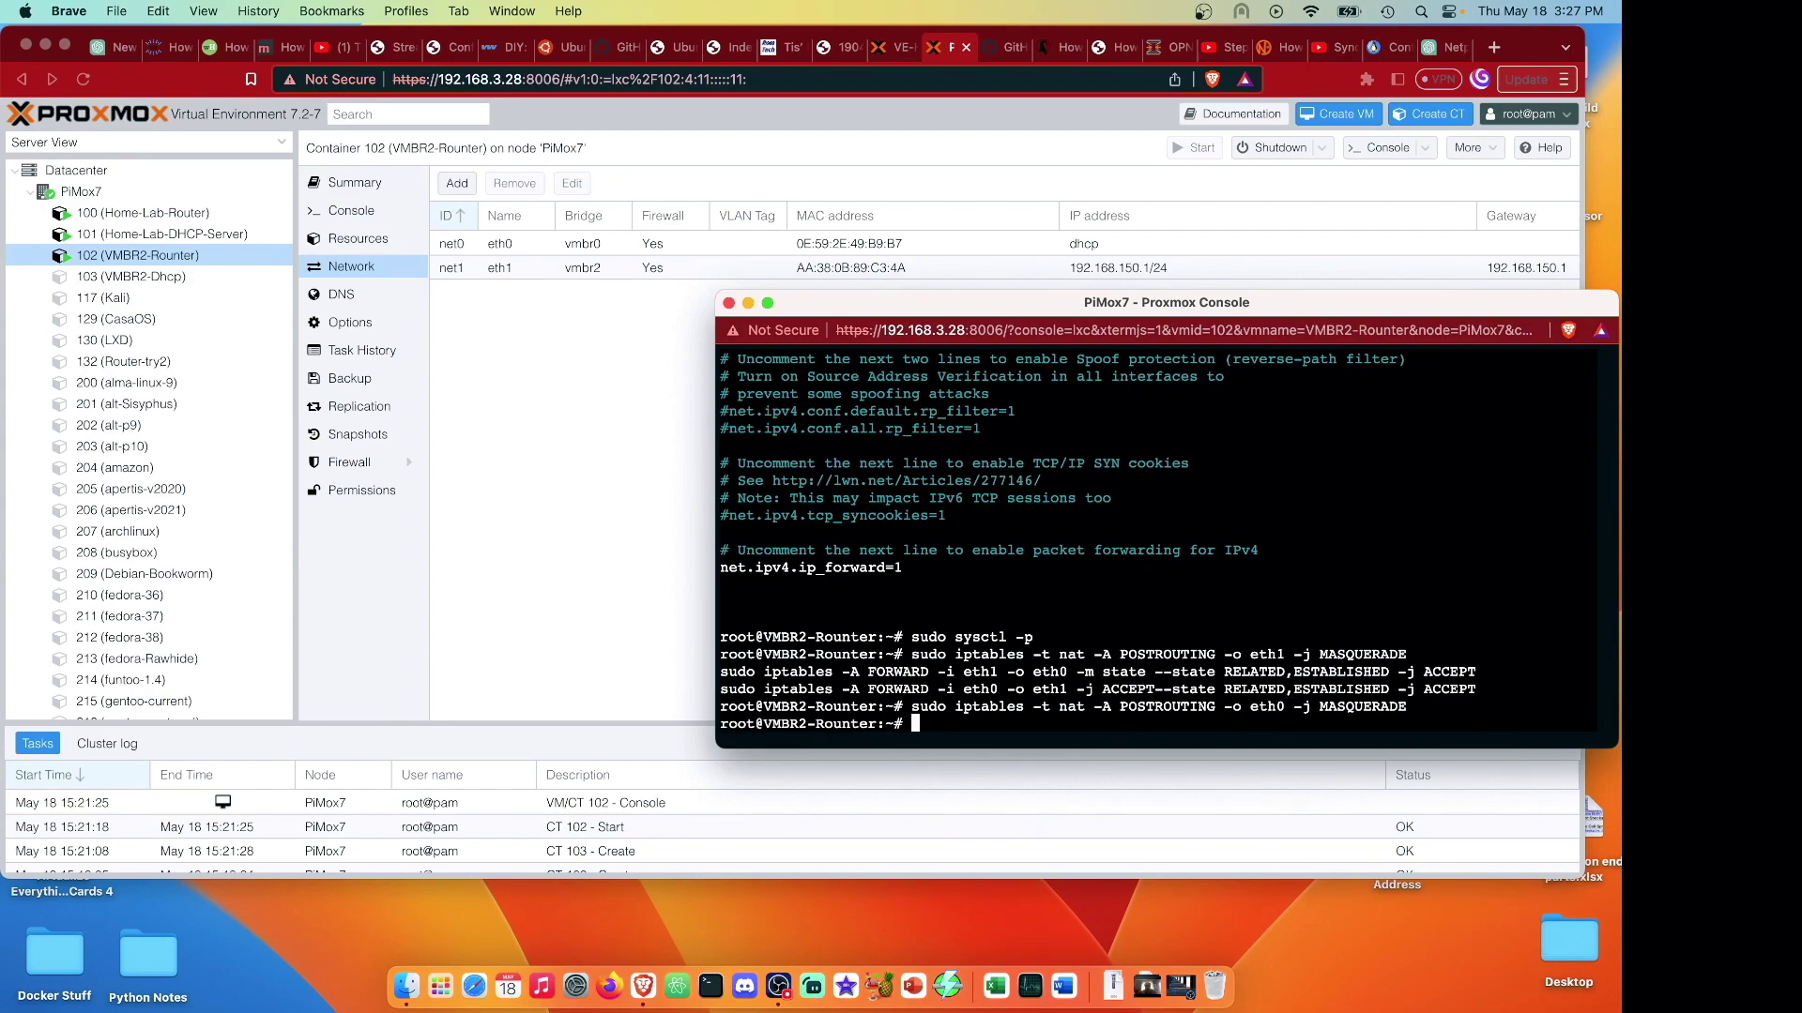
pyautogui.click(1442, 58)
pyautogui.press('super+v')
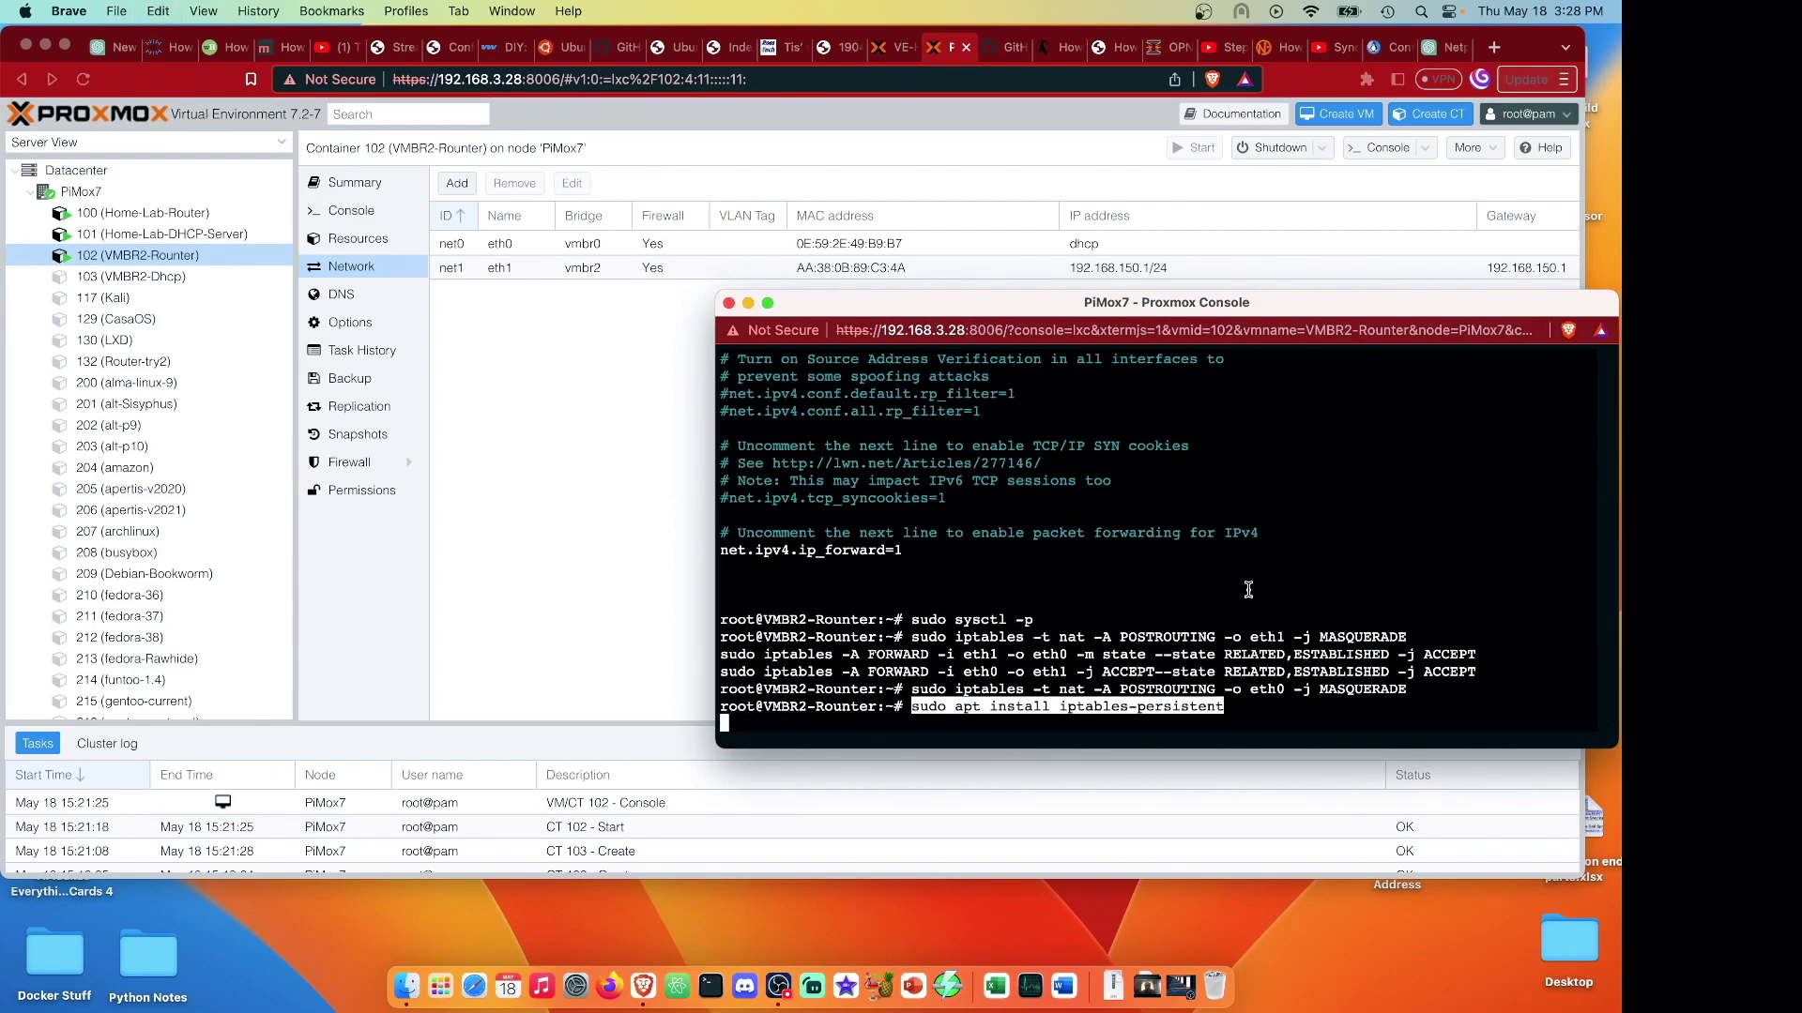
# Install iptables-persistent, saving the current IPv4 rules to /etc/iptables/rules.v4.
pyautogui.press('Return')
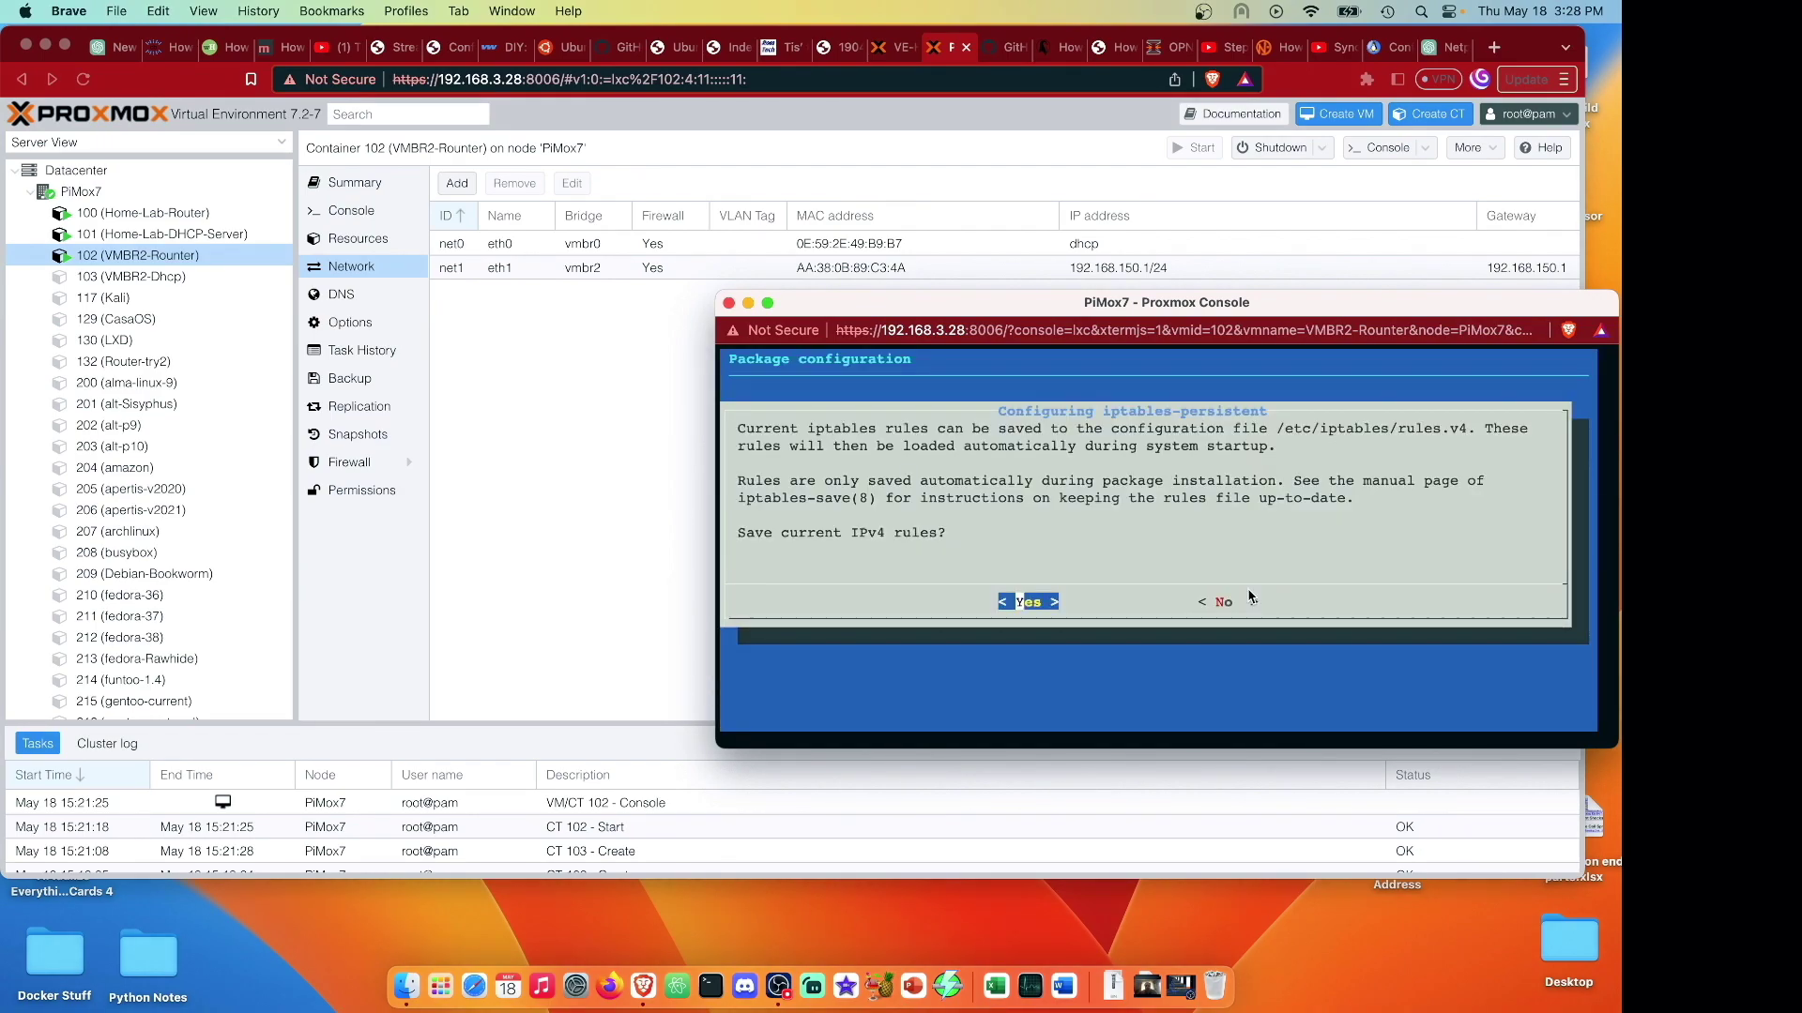
pyautogui.press('Return')
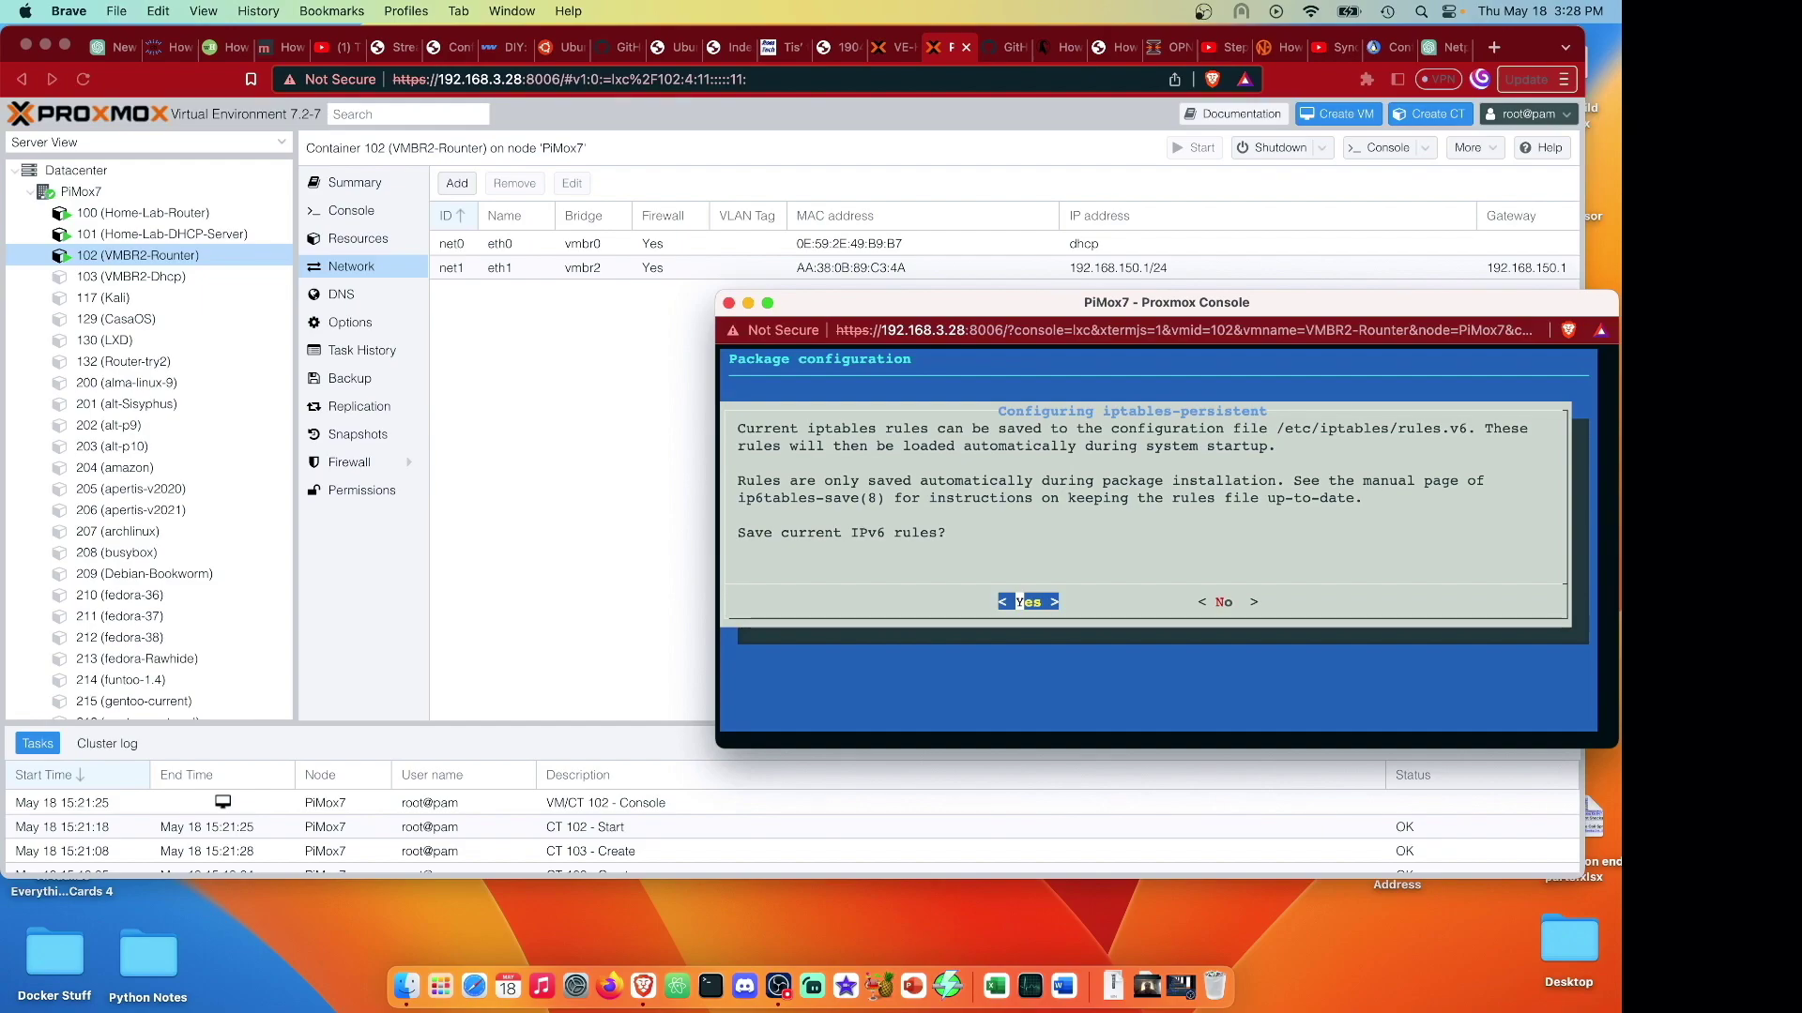
pyautogui.click(470, 295)
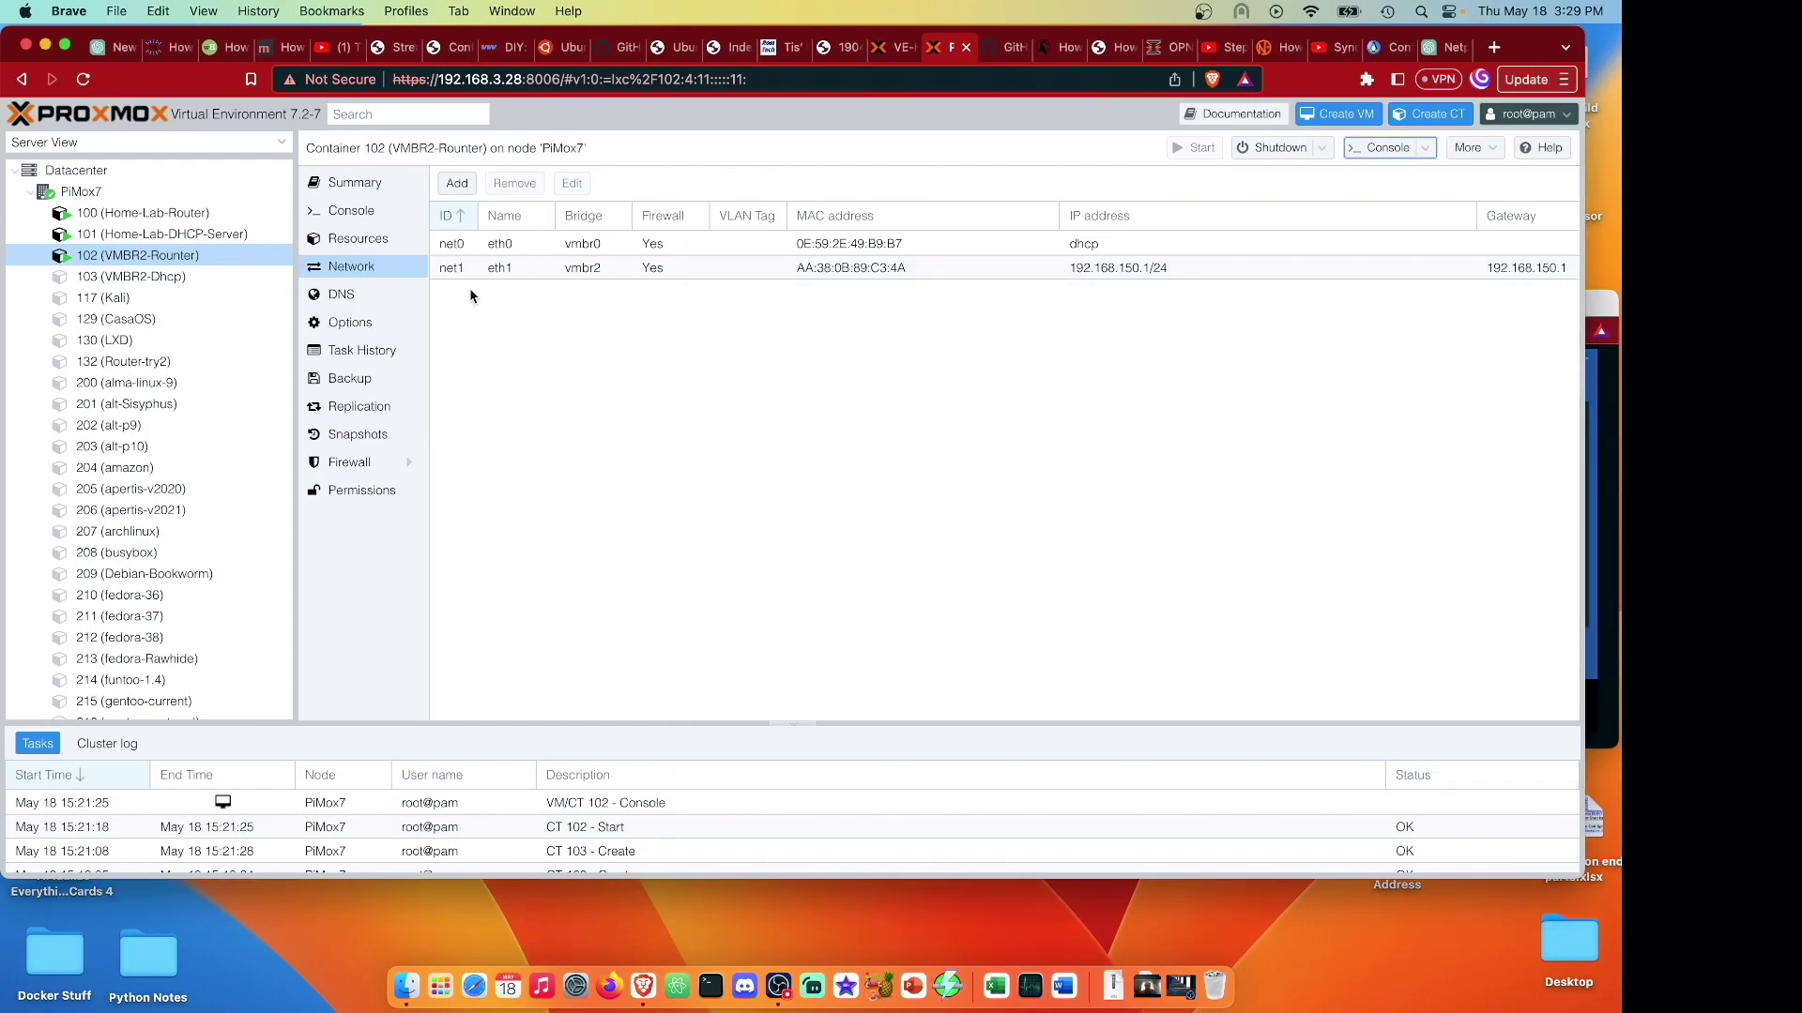
# Give Kali container 117's net0 static IP 192.168.150.3/24 with gateway 192.168.150.1.
pyautogui.click(199, 300)
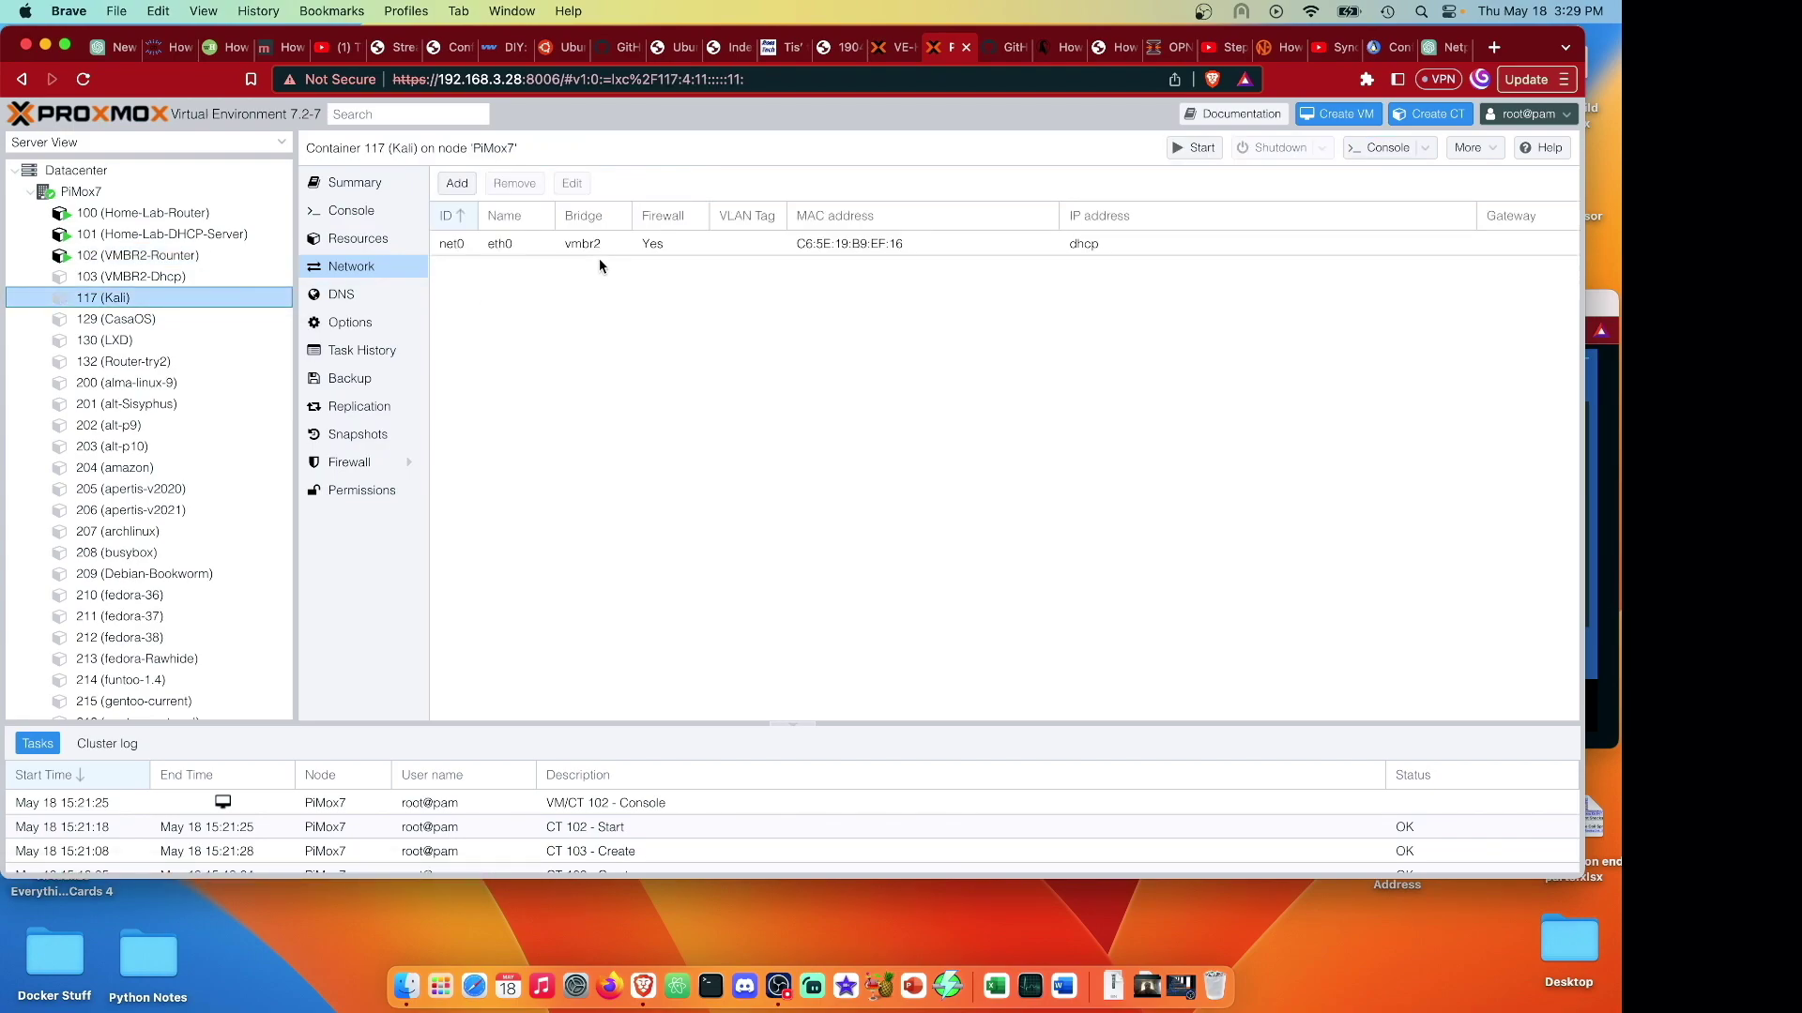
pyautogui.click(595, 246)
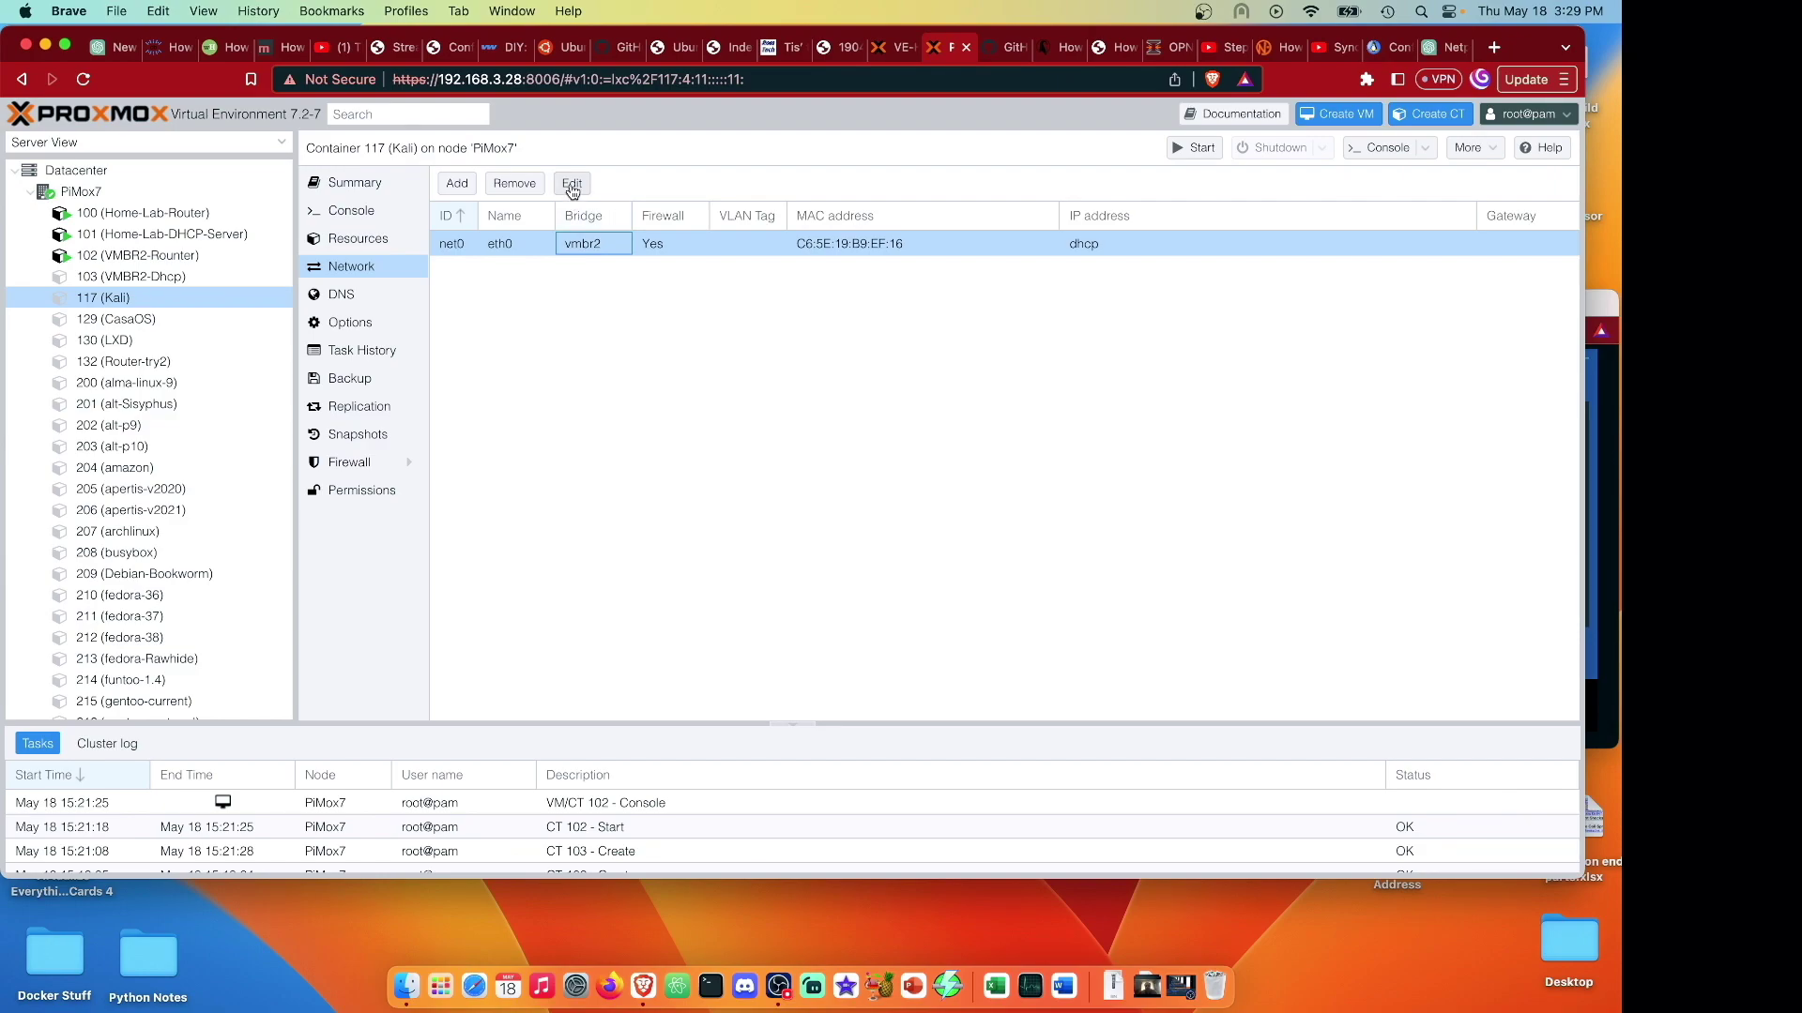
pyautogui.click(572, 183)
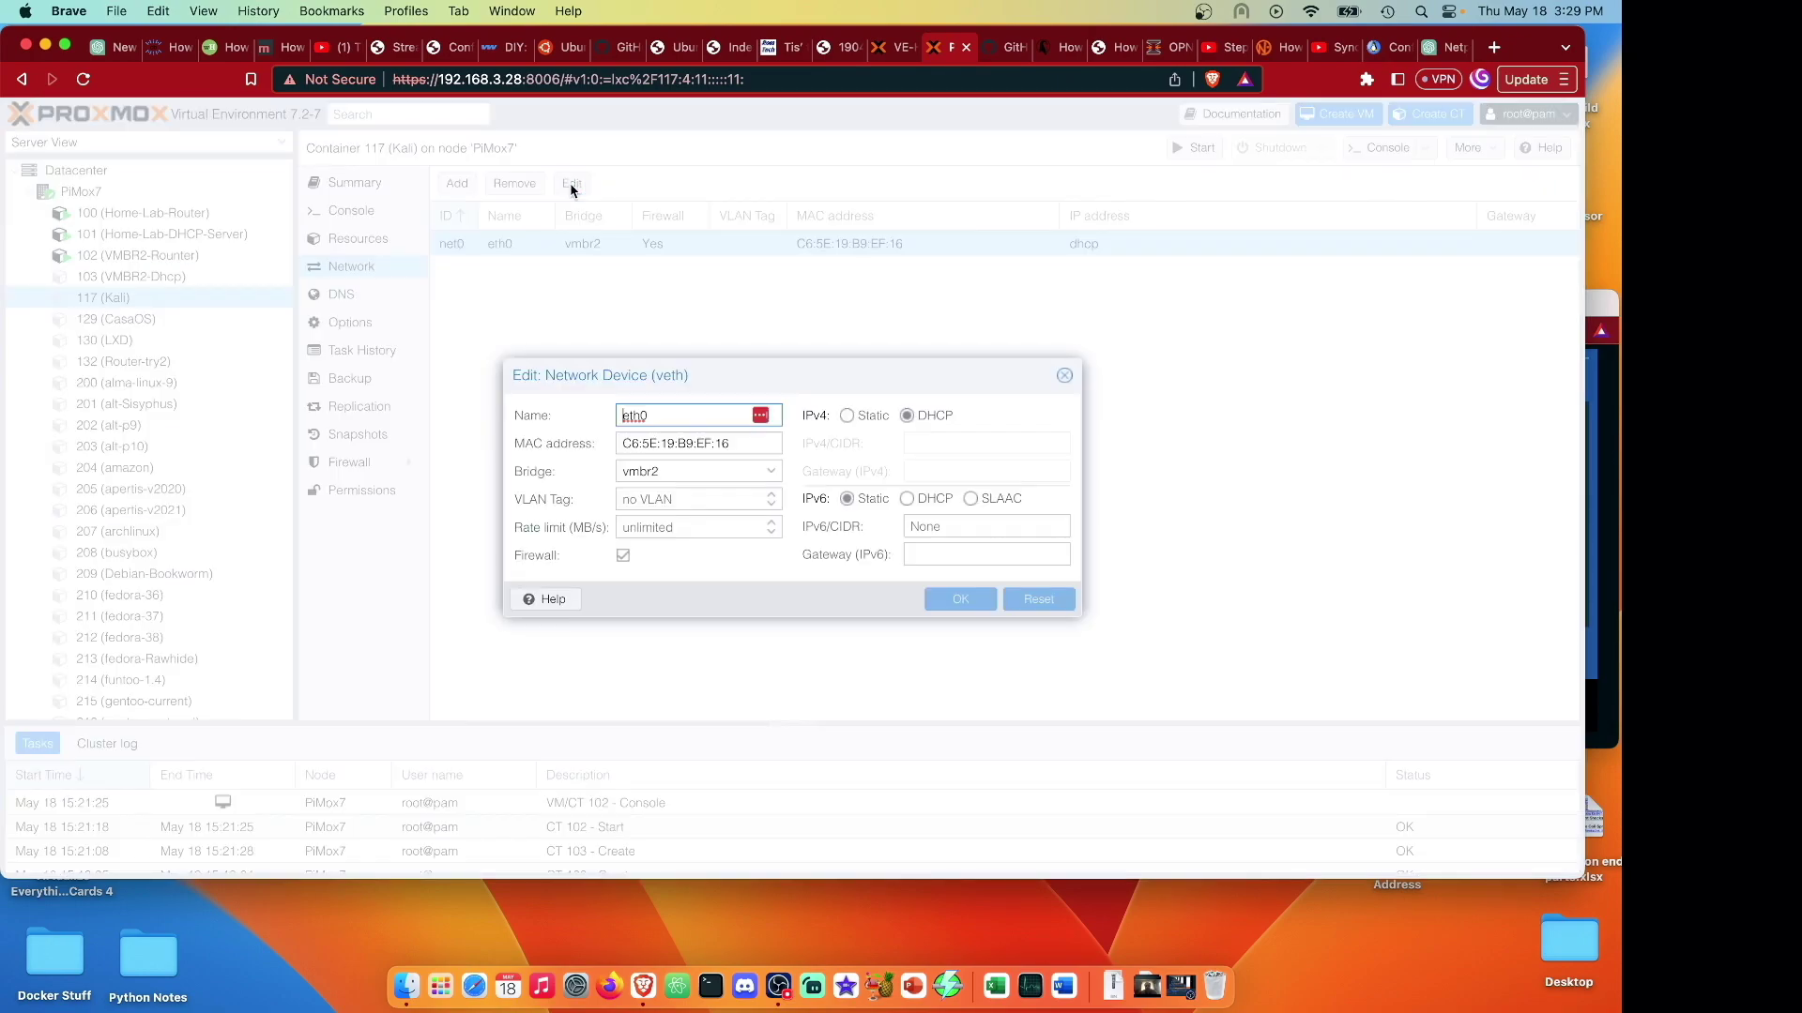
pyautogui.click(864, 418)
pyautogui.click(953, 442)
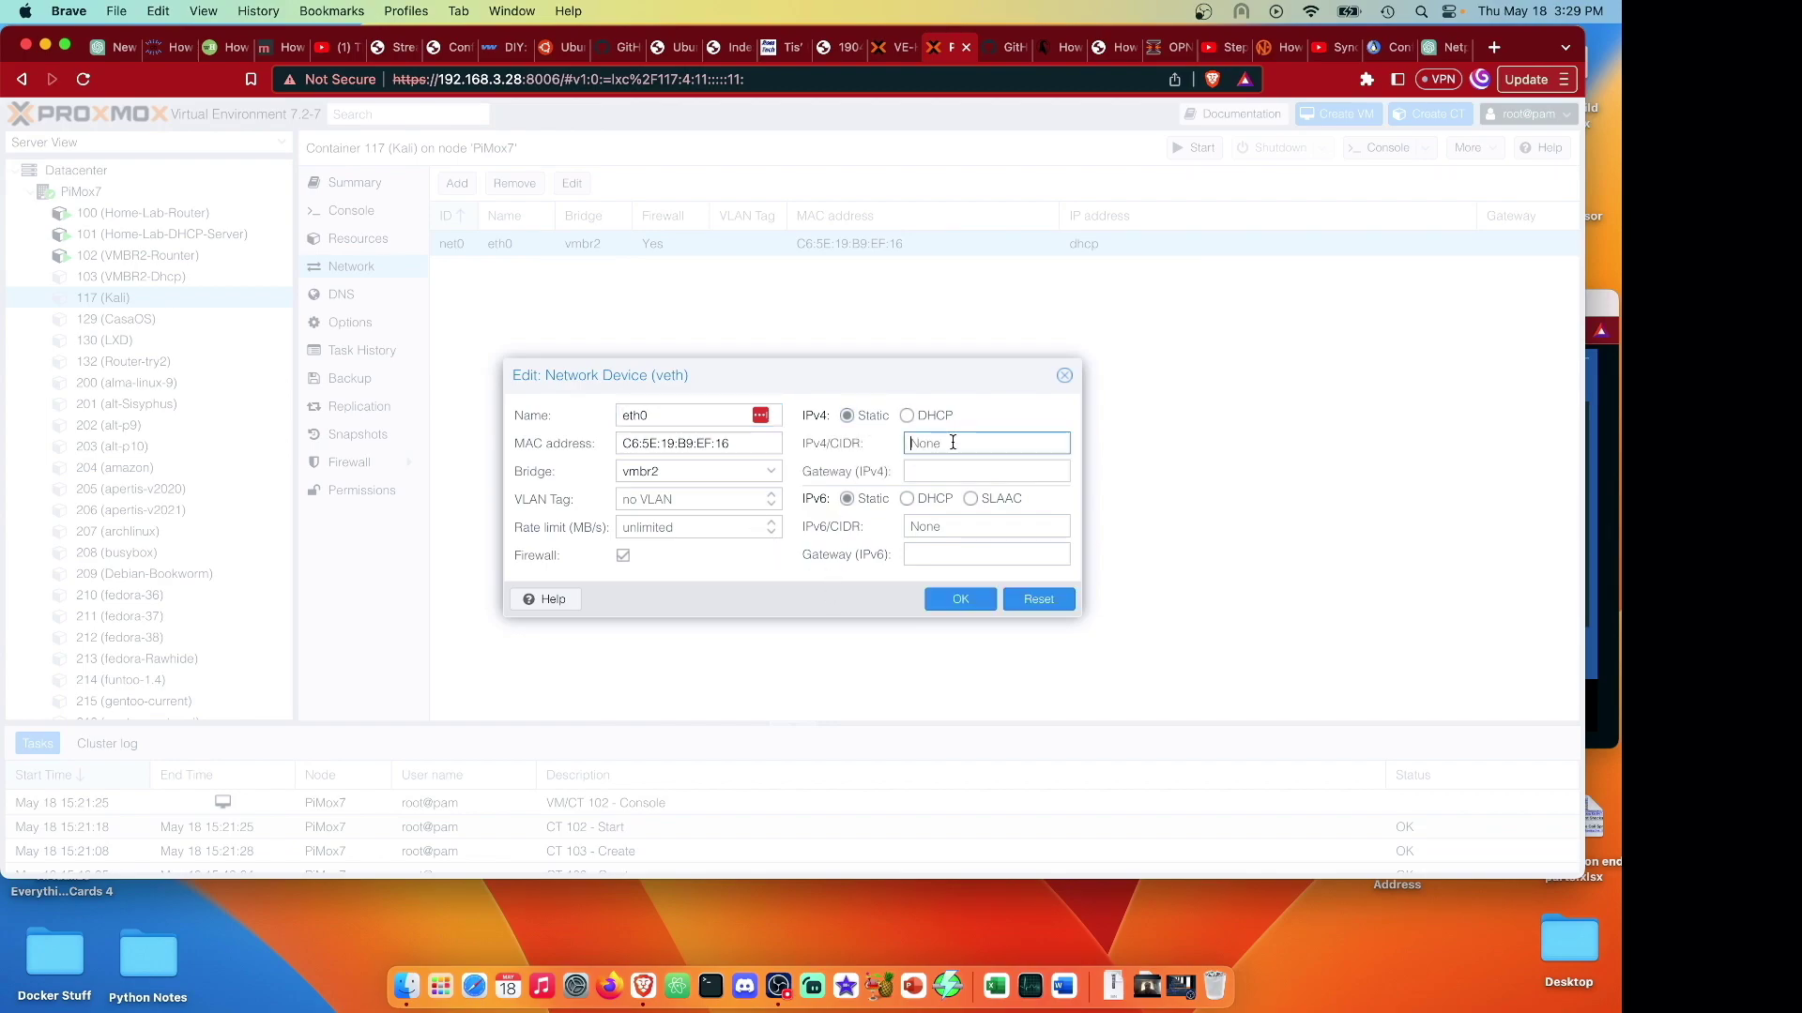
pyautogui.write('192.168')
pyautogui.write('50.3/24')
pyautogui.click(955, 472)
pyautogui.write('192.168')
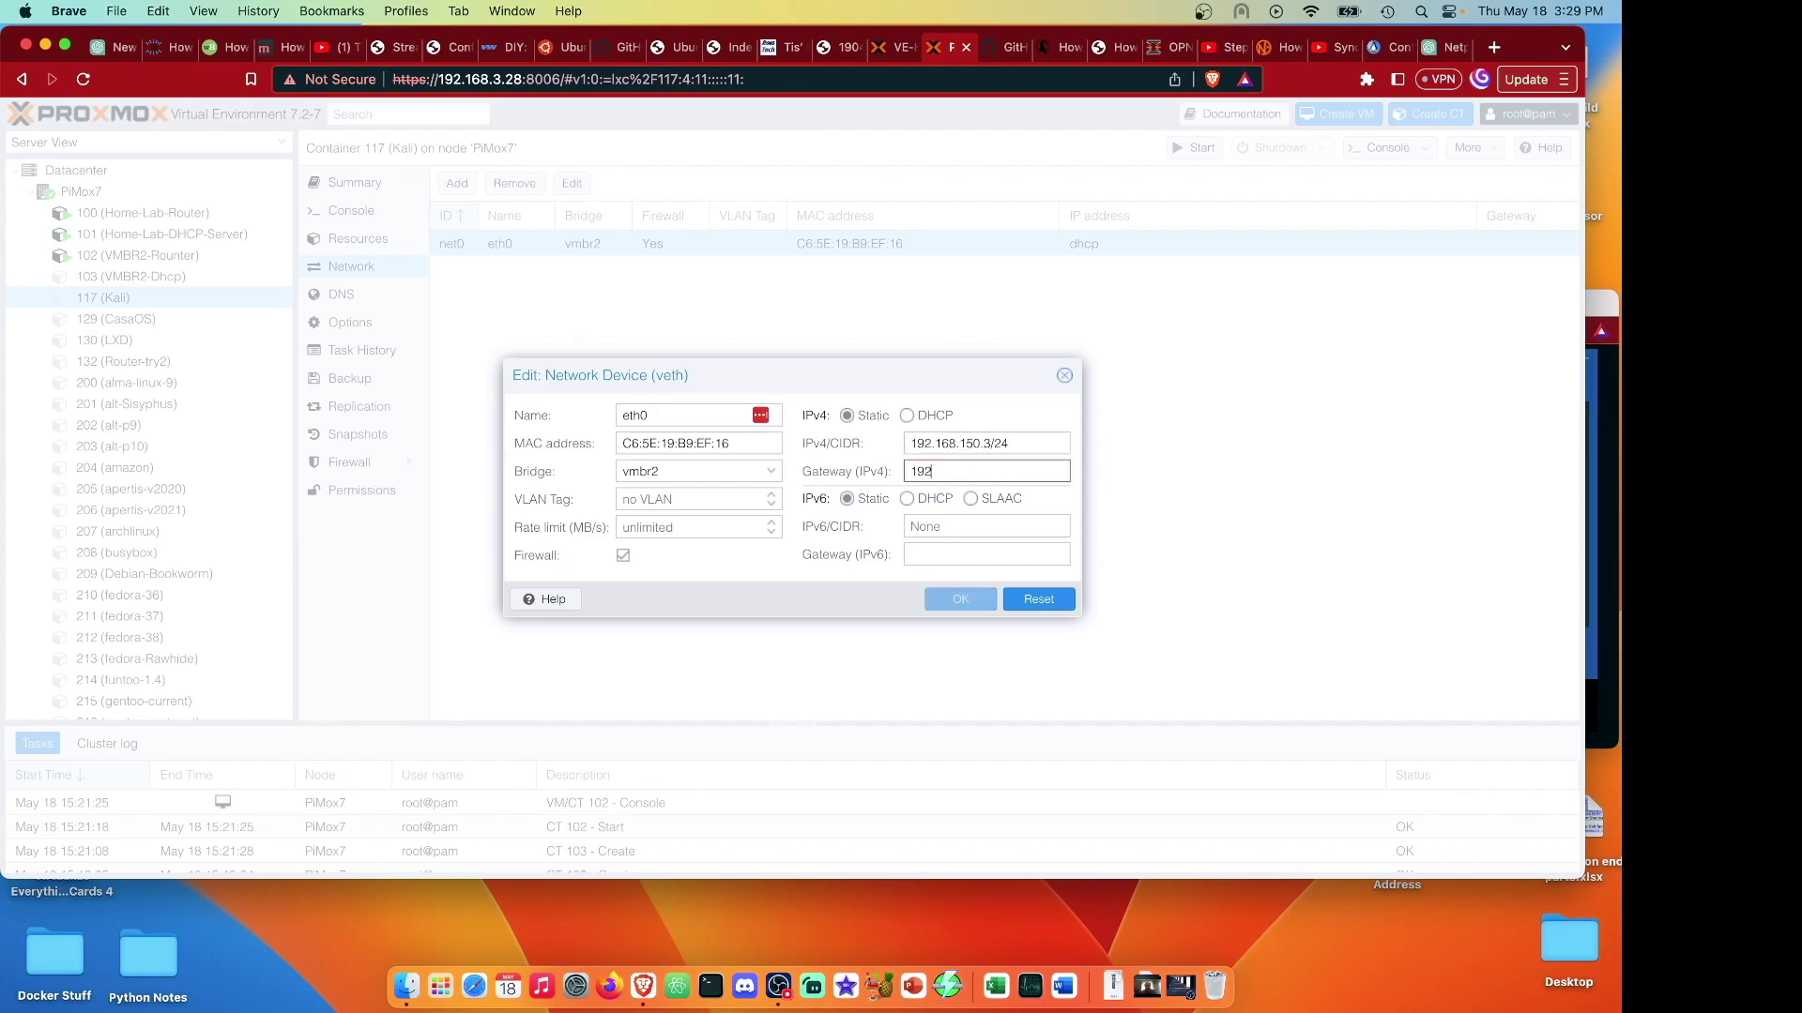
pyautogui.write('.150.1')
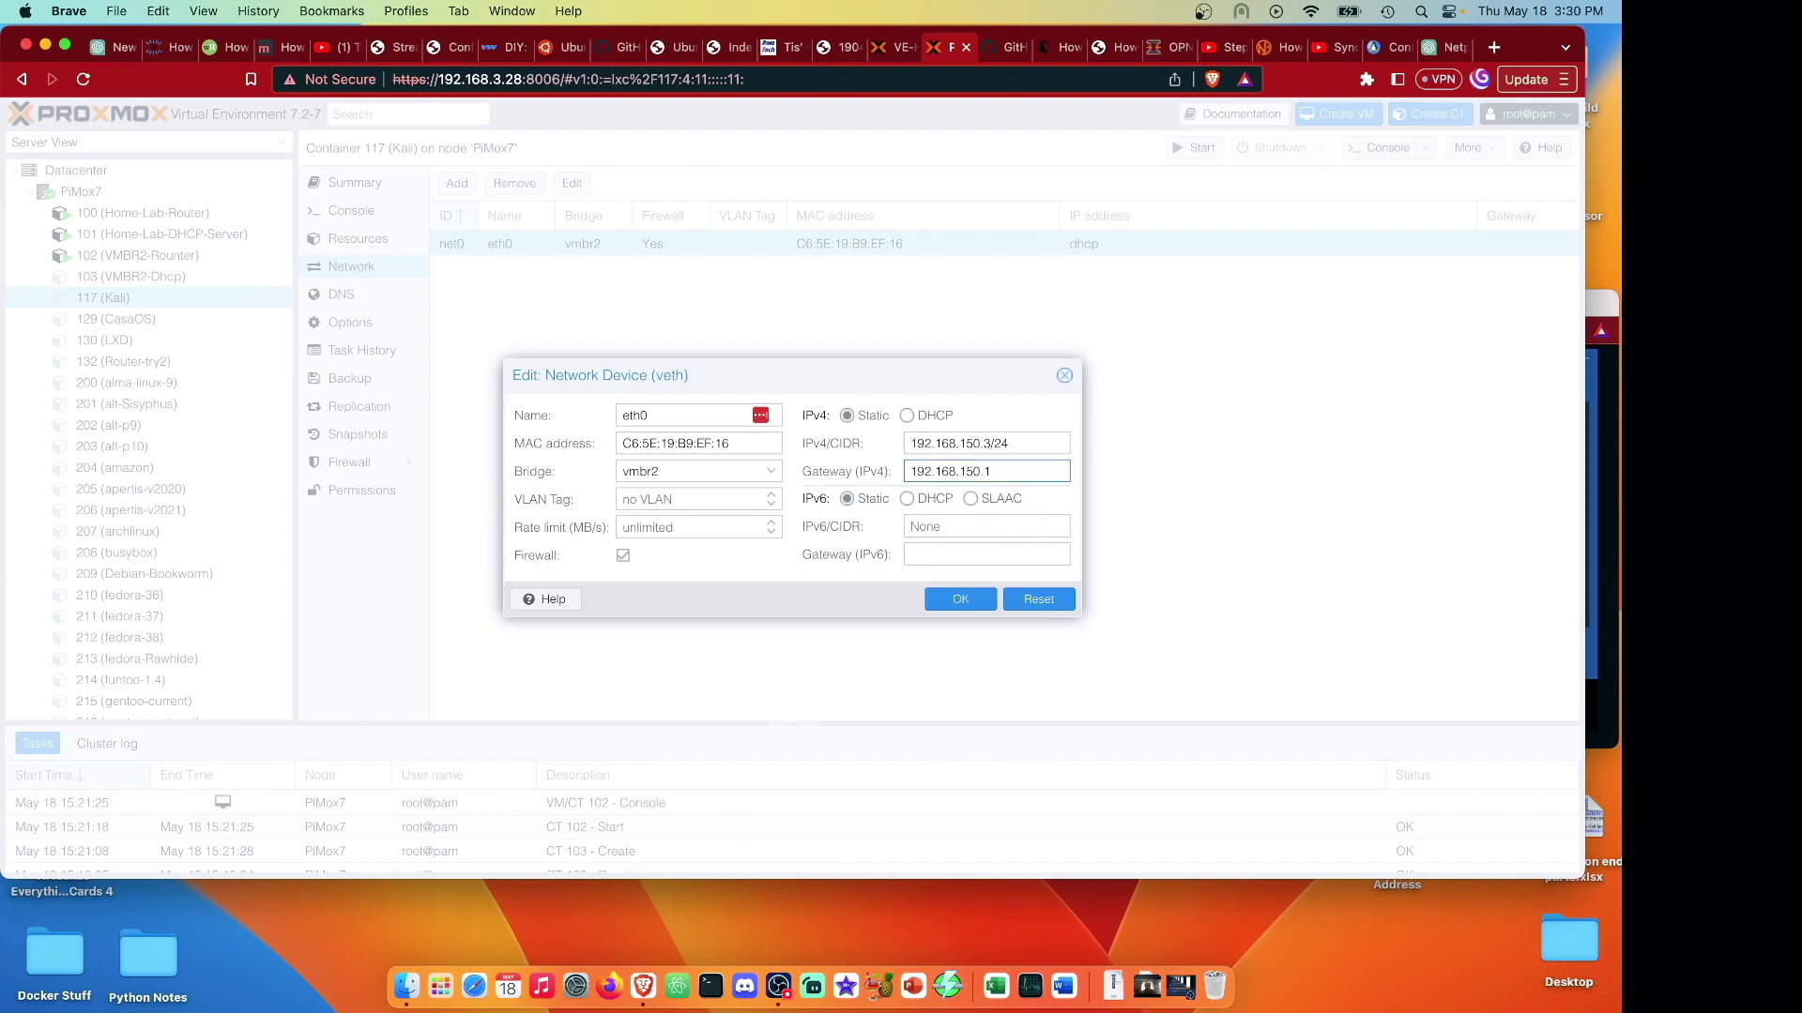
pyautogui.click(988, 604)
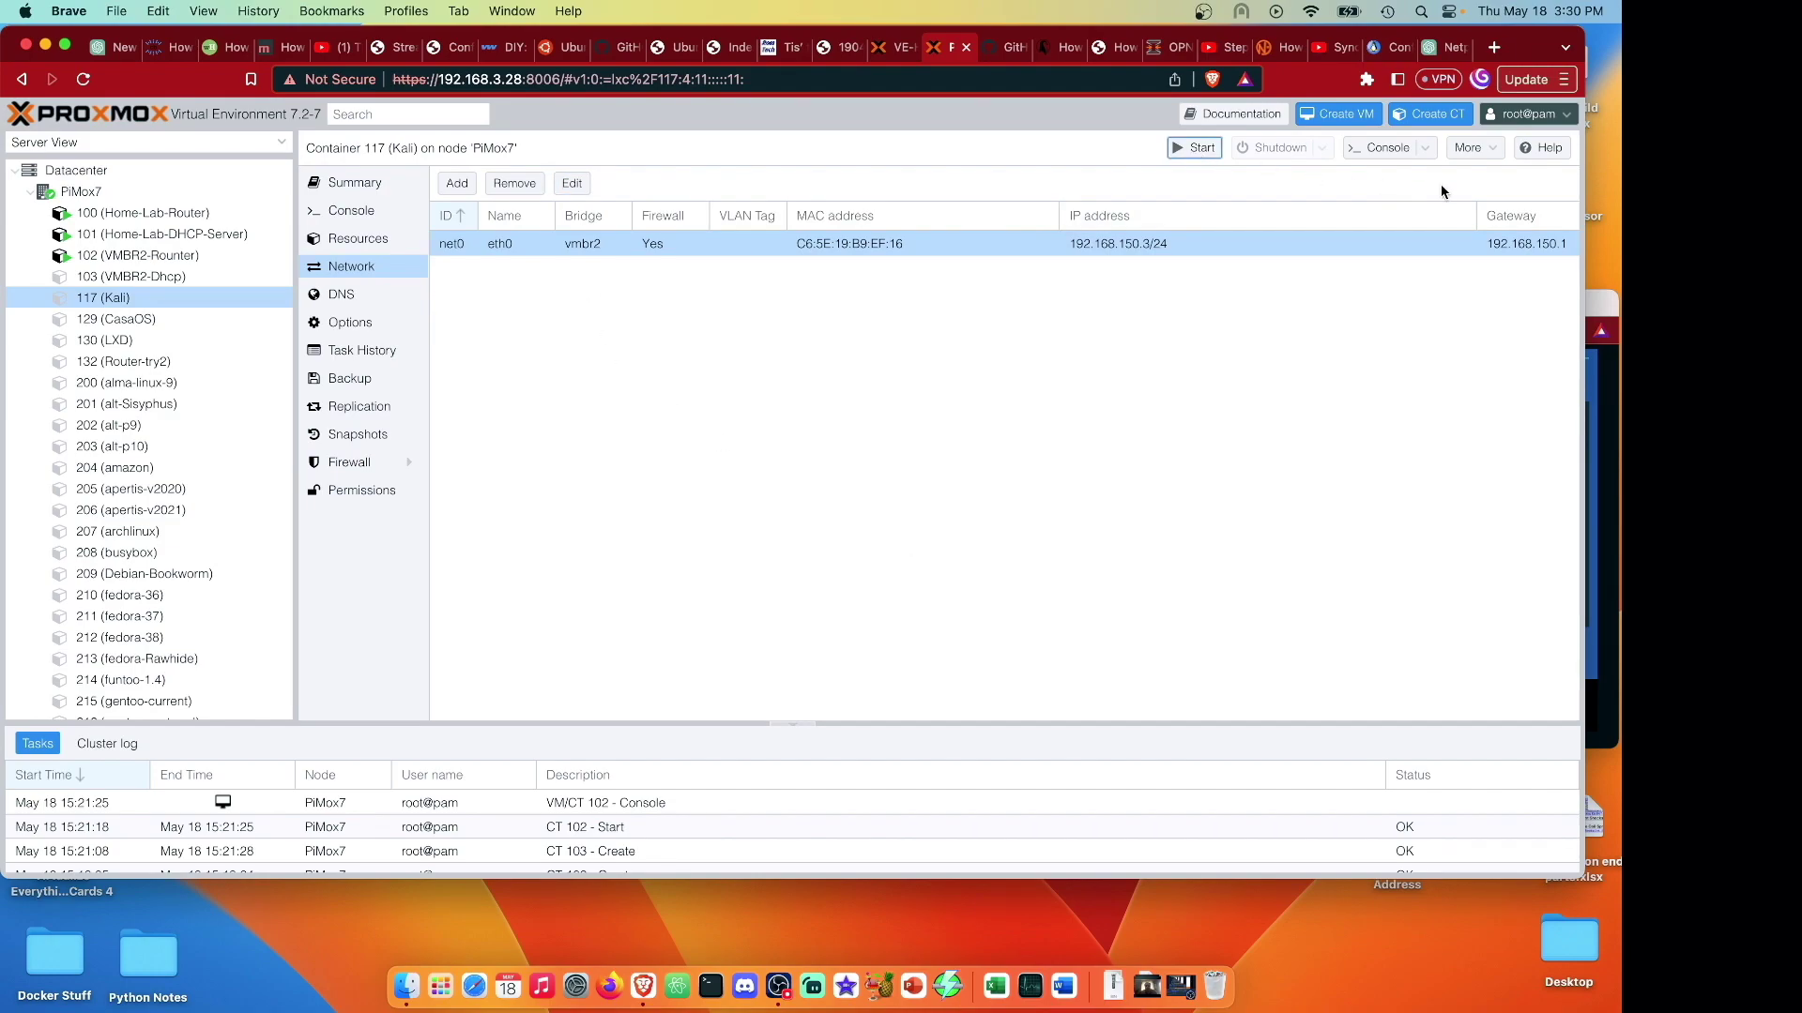
pyautogui.click(1381, 147)
# In the Kali console, list interfaces with ip a and run apt update.
pyautogui.moveTo(652, 37); pyautogui.dragTo(1497, 7)
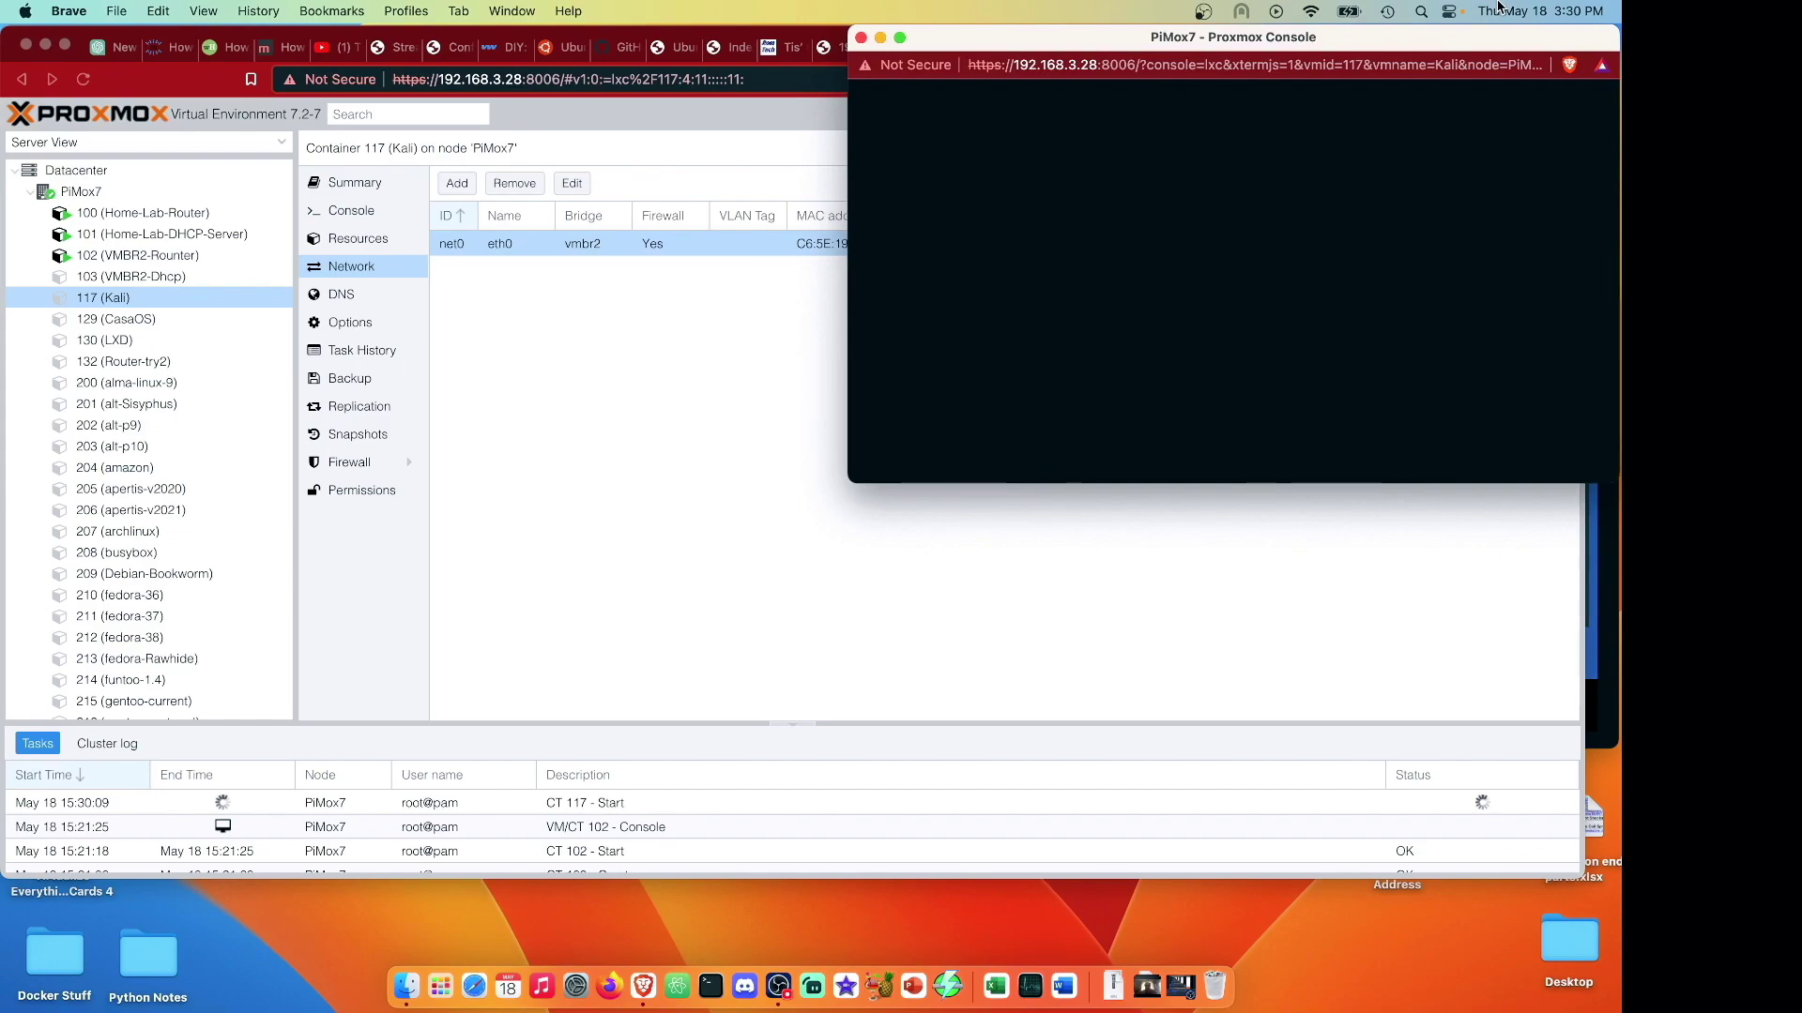
pyautogui.write('ip a')
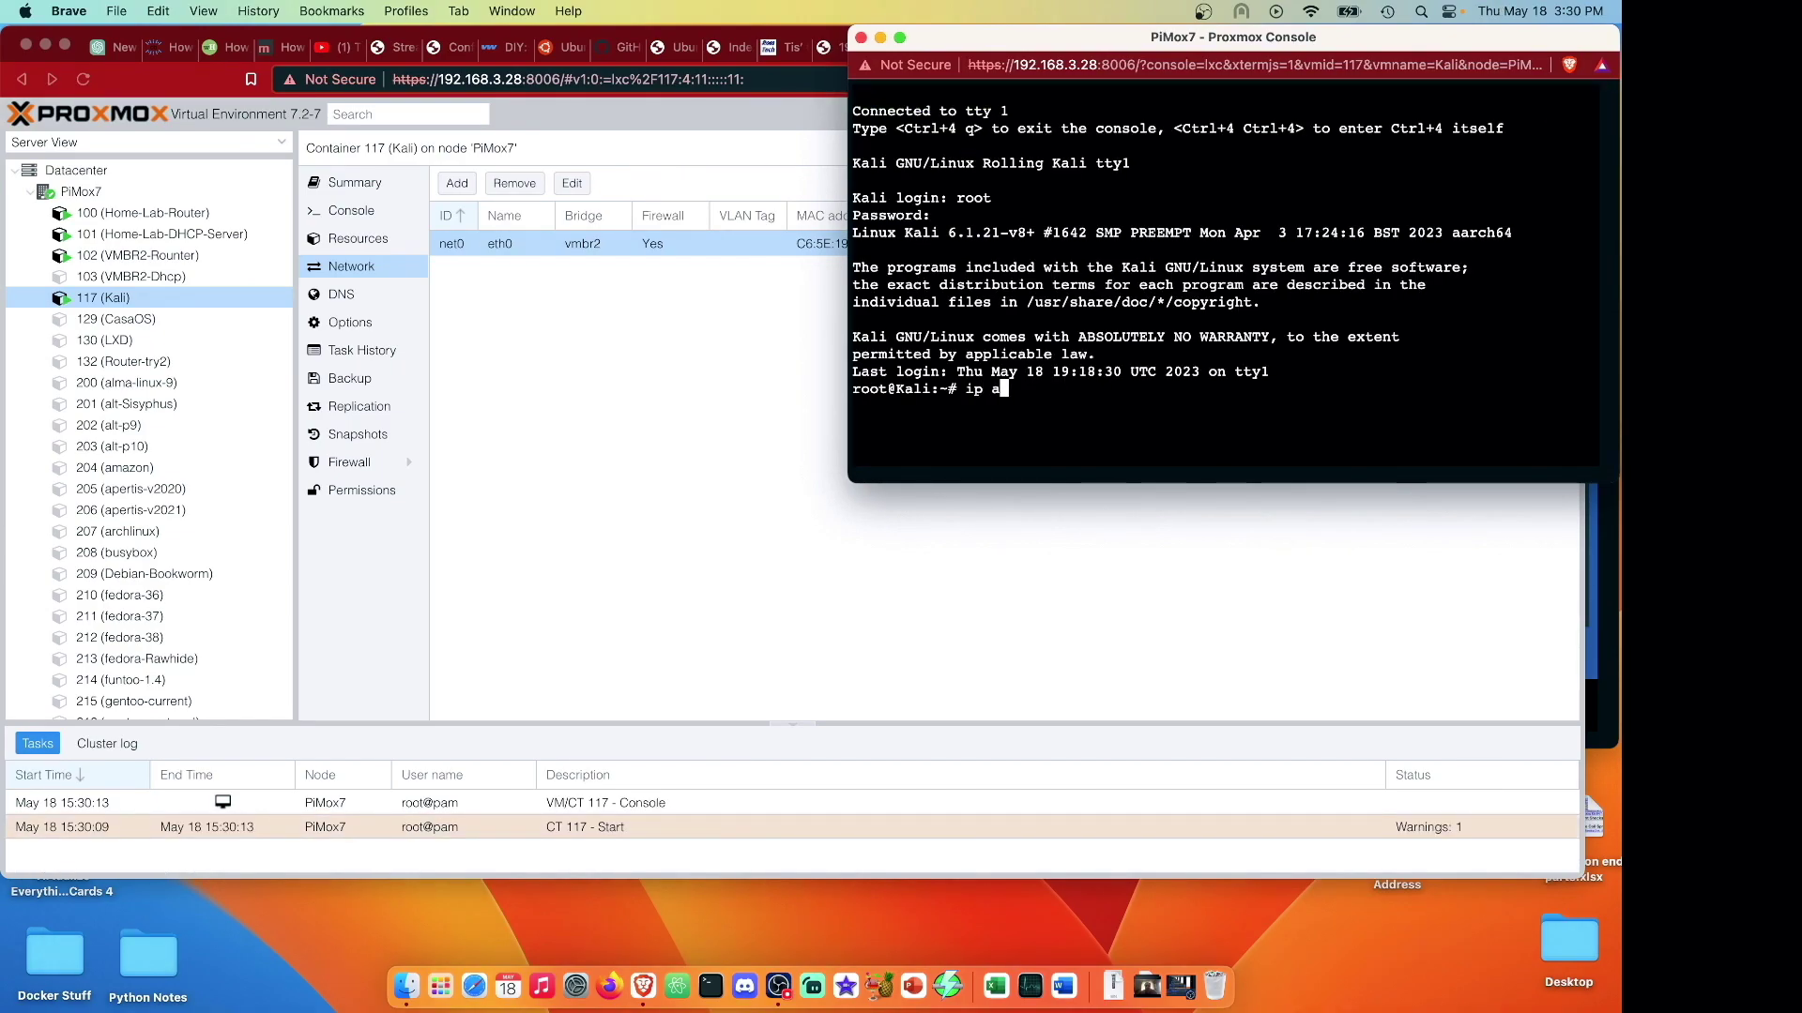
pyautogui.press('Return')
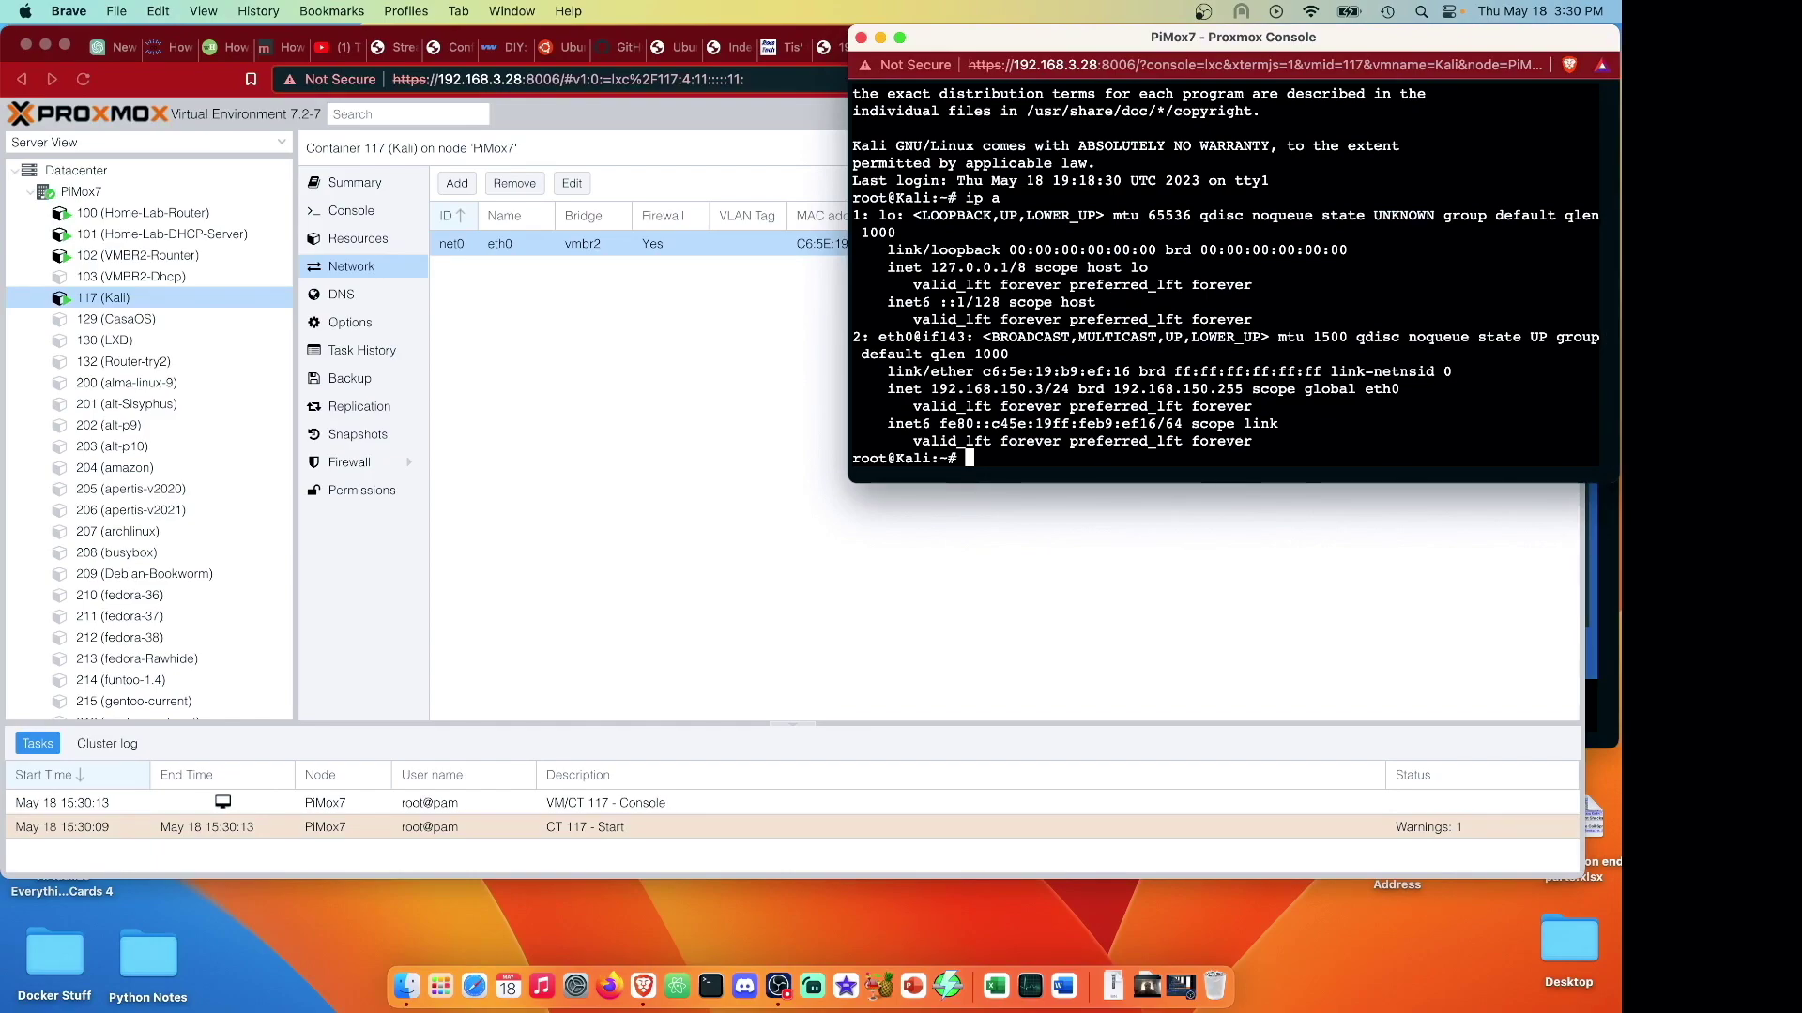
pyautogui.write('apt update')
pyautogui.press('Return')
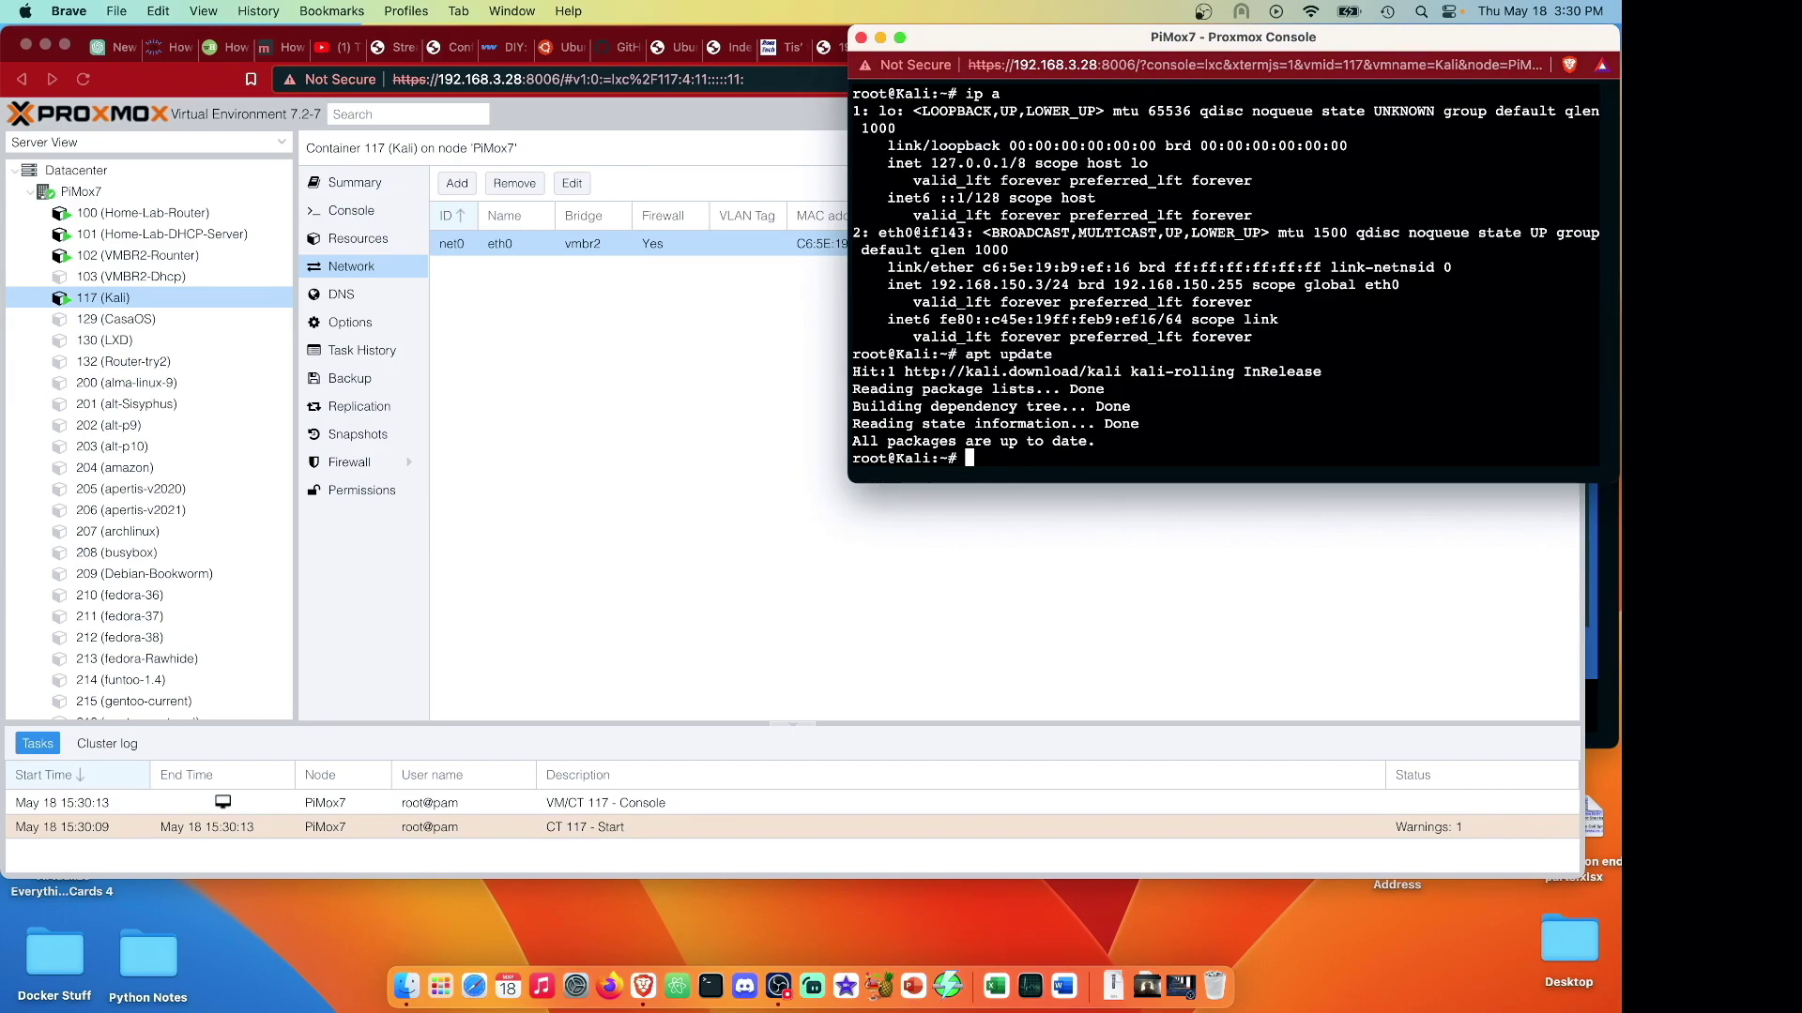
# Ping 1.1.1.1 with 0% loss from Kali, then shut the container down.
pyautogui.write('ping 1.1.1.1')
pyautogui.press('Return')
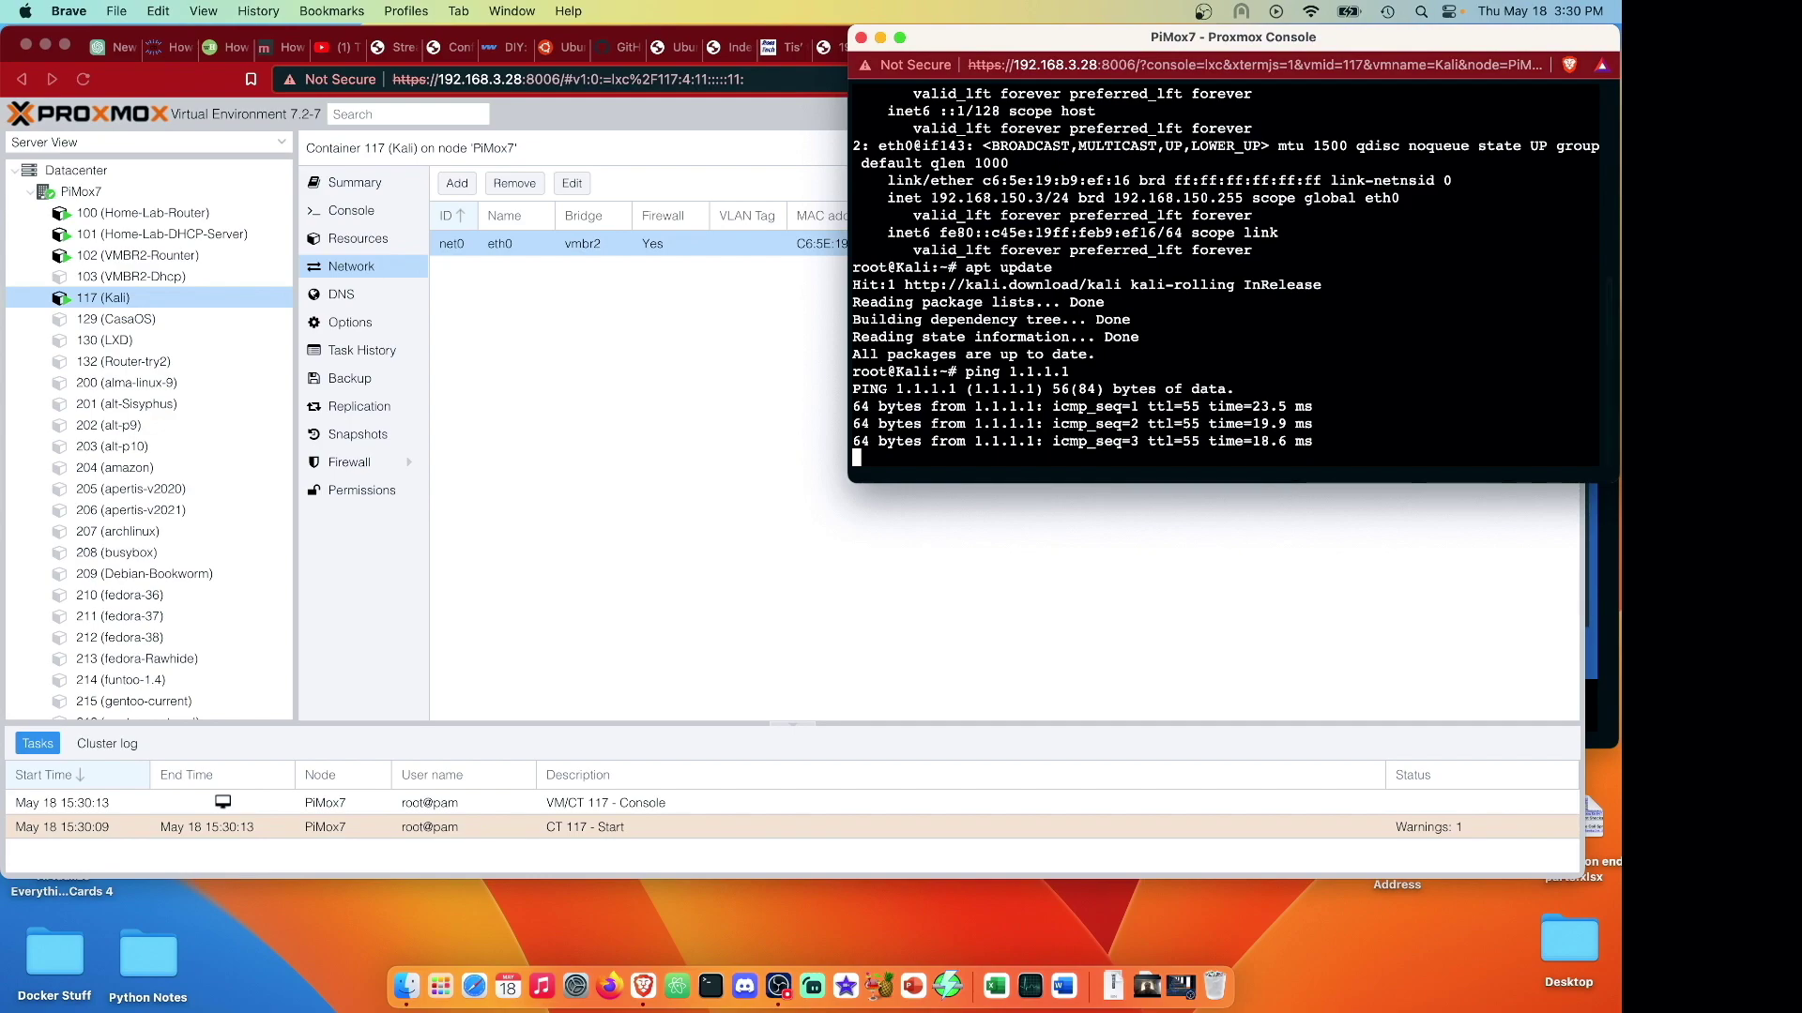
pyautogui.hotkey('ctrl', 'c')
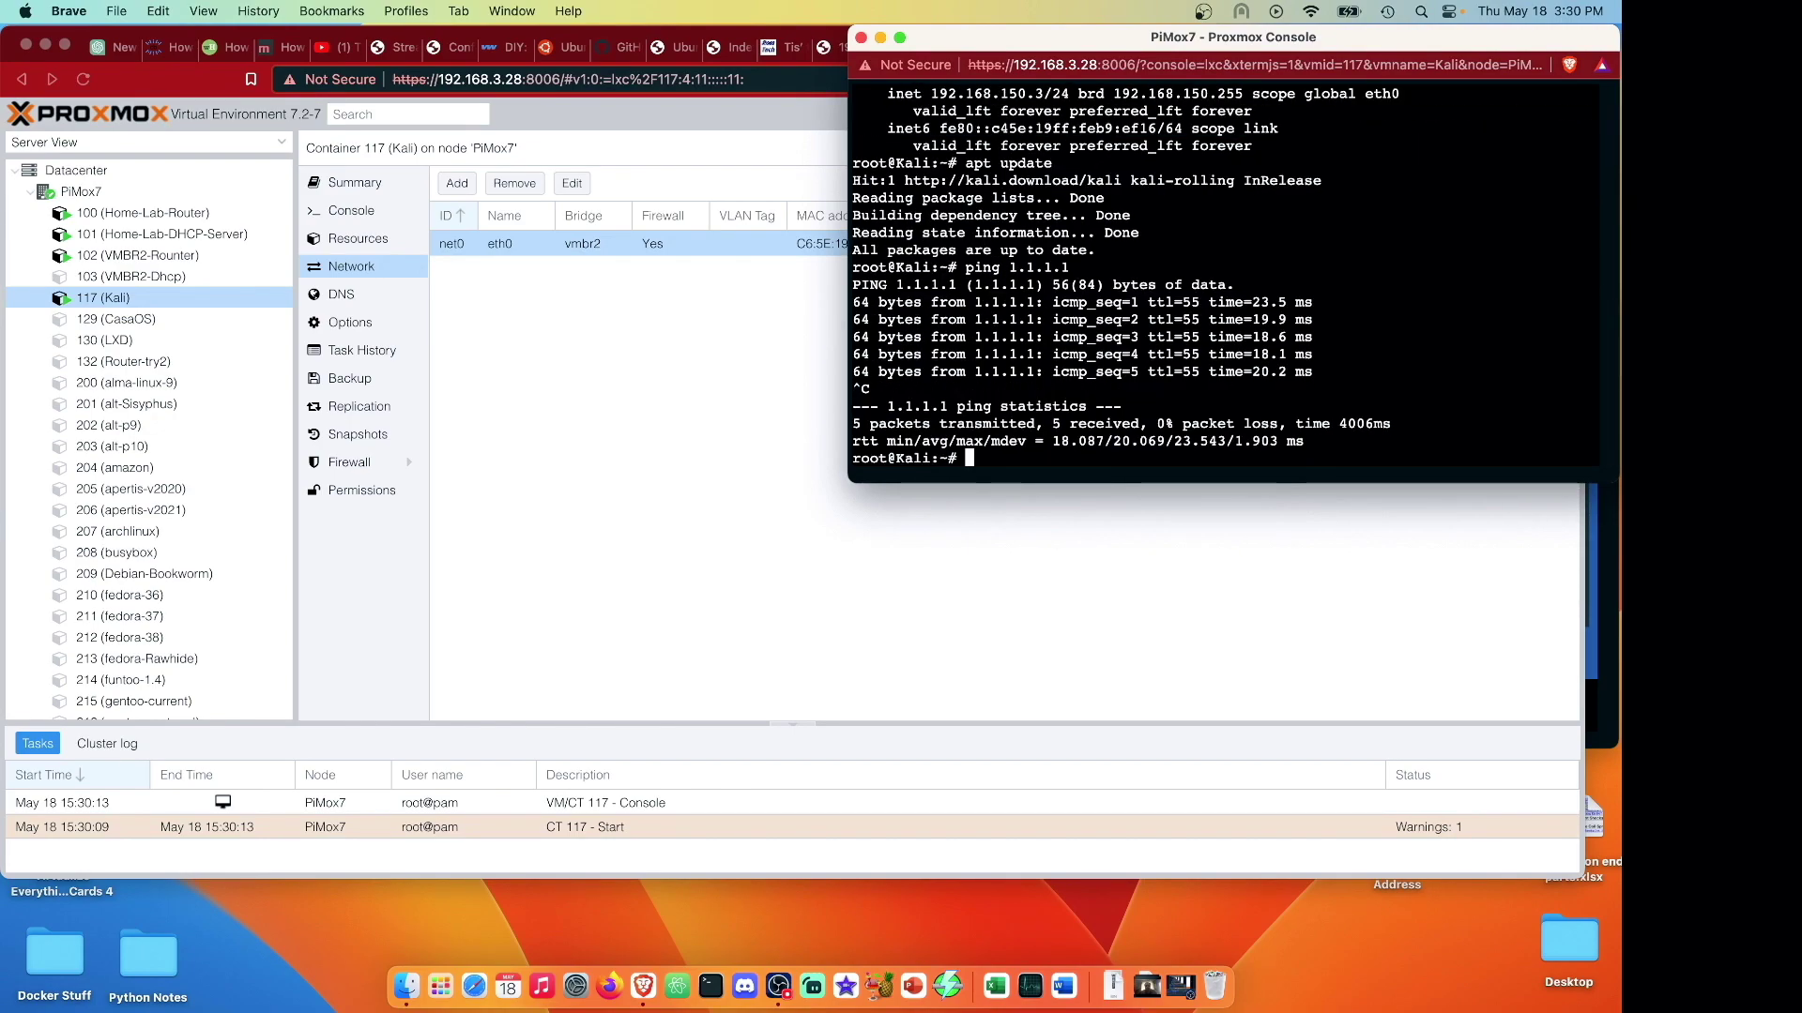
pyautogui.write('shutdown')
pyautogui.press('Return')
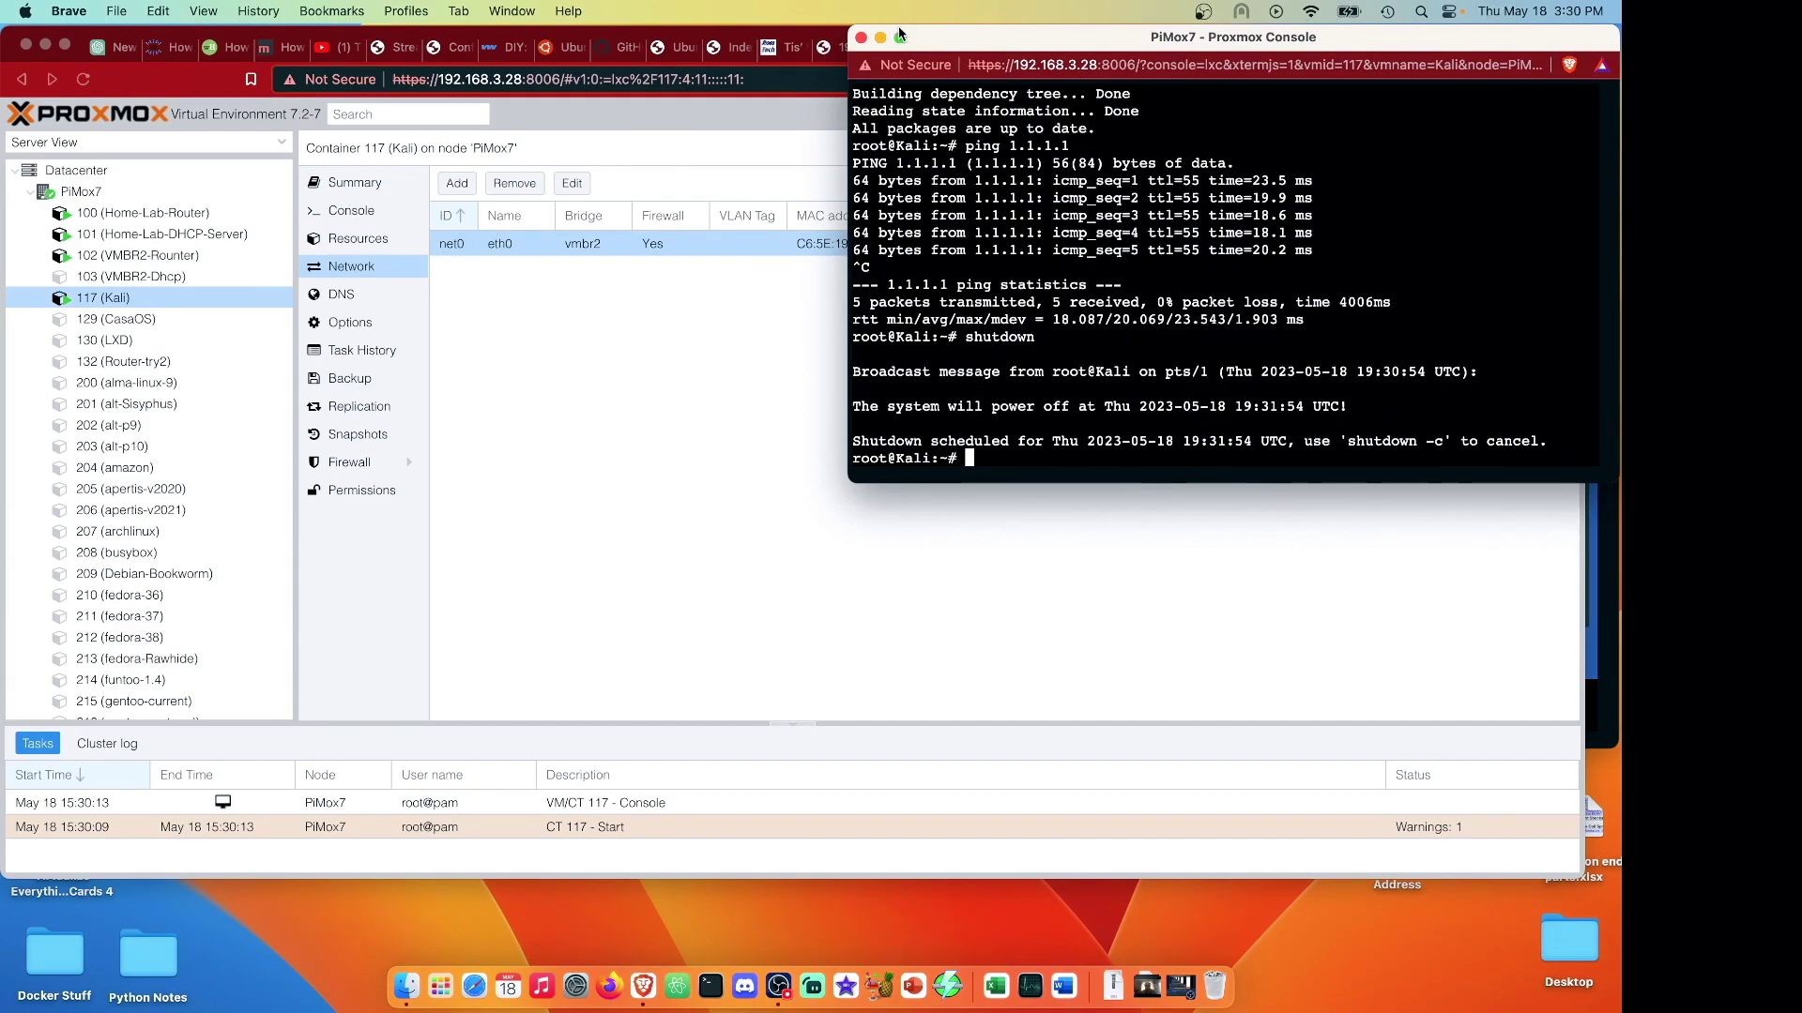
pyautogui.press('super+w')
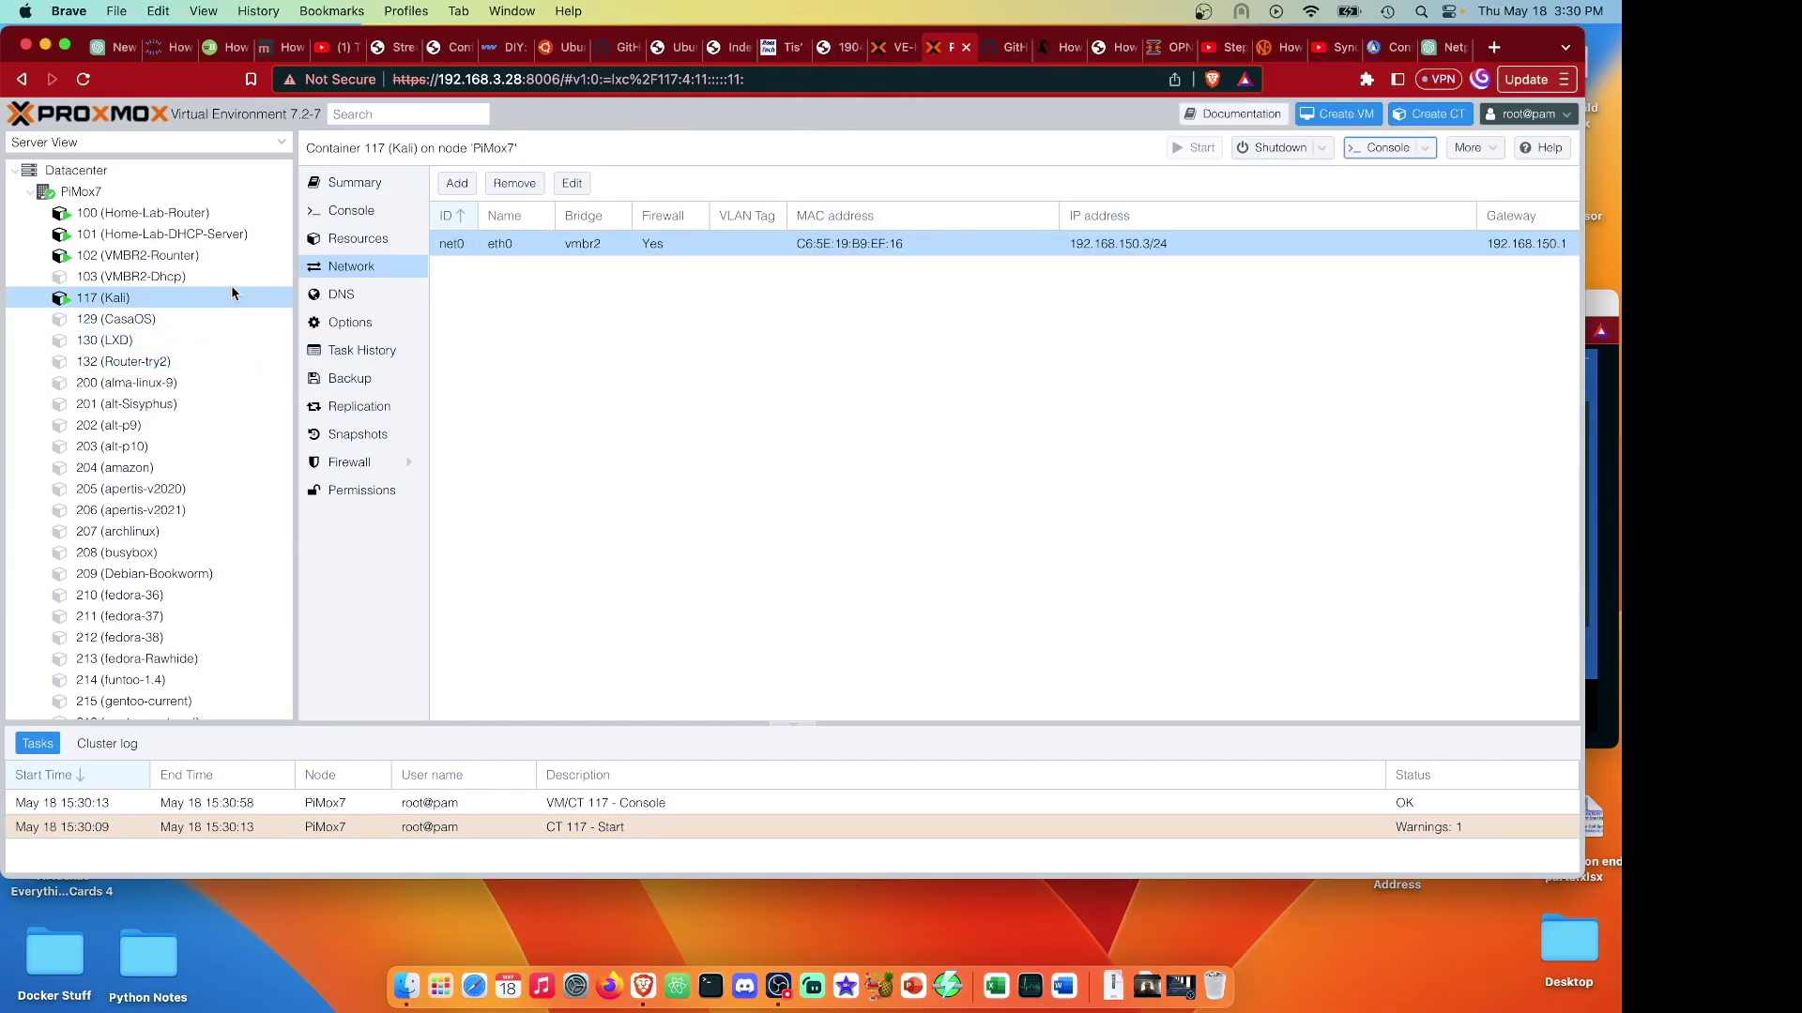
pyautogui.click(233, 279)
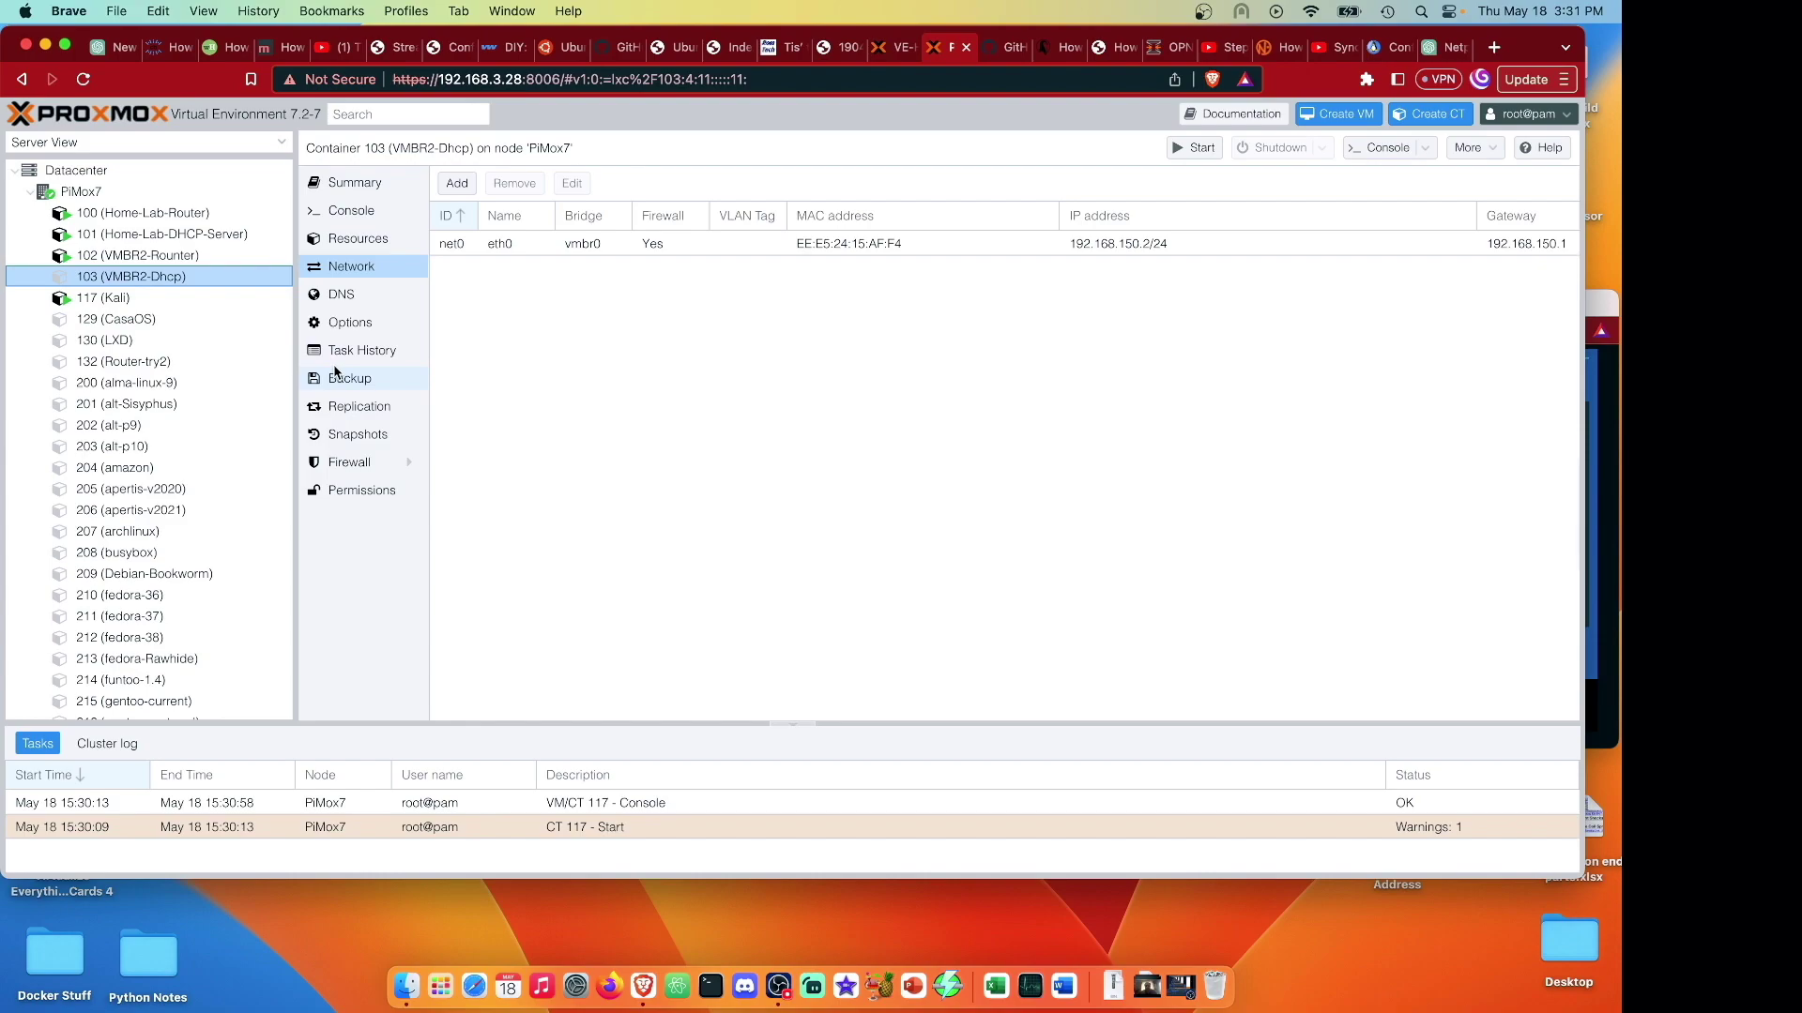
# Start CT 103 (VMBR2-Dhcp), log in to its console as root, and run apt update.
pyautogui.click(1195, 147)
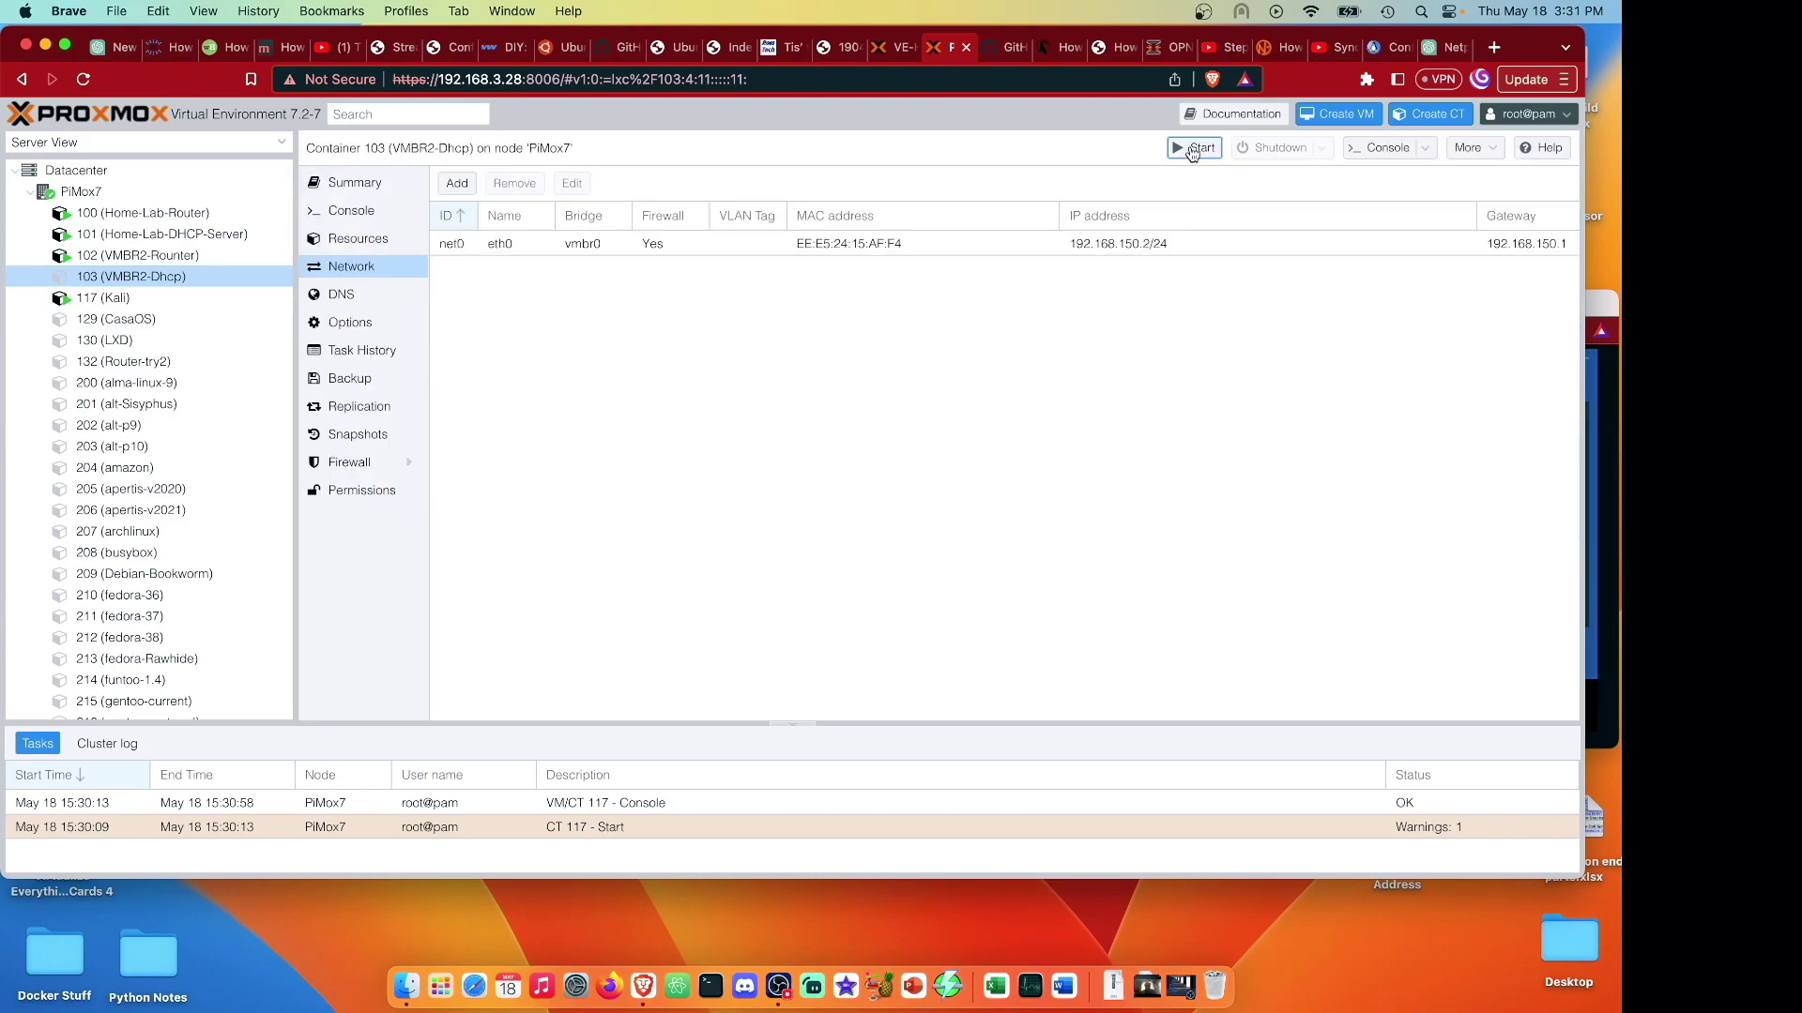
pyautogui.click(1384, 150)
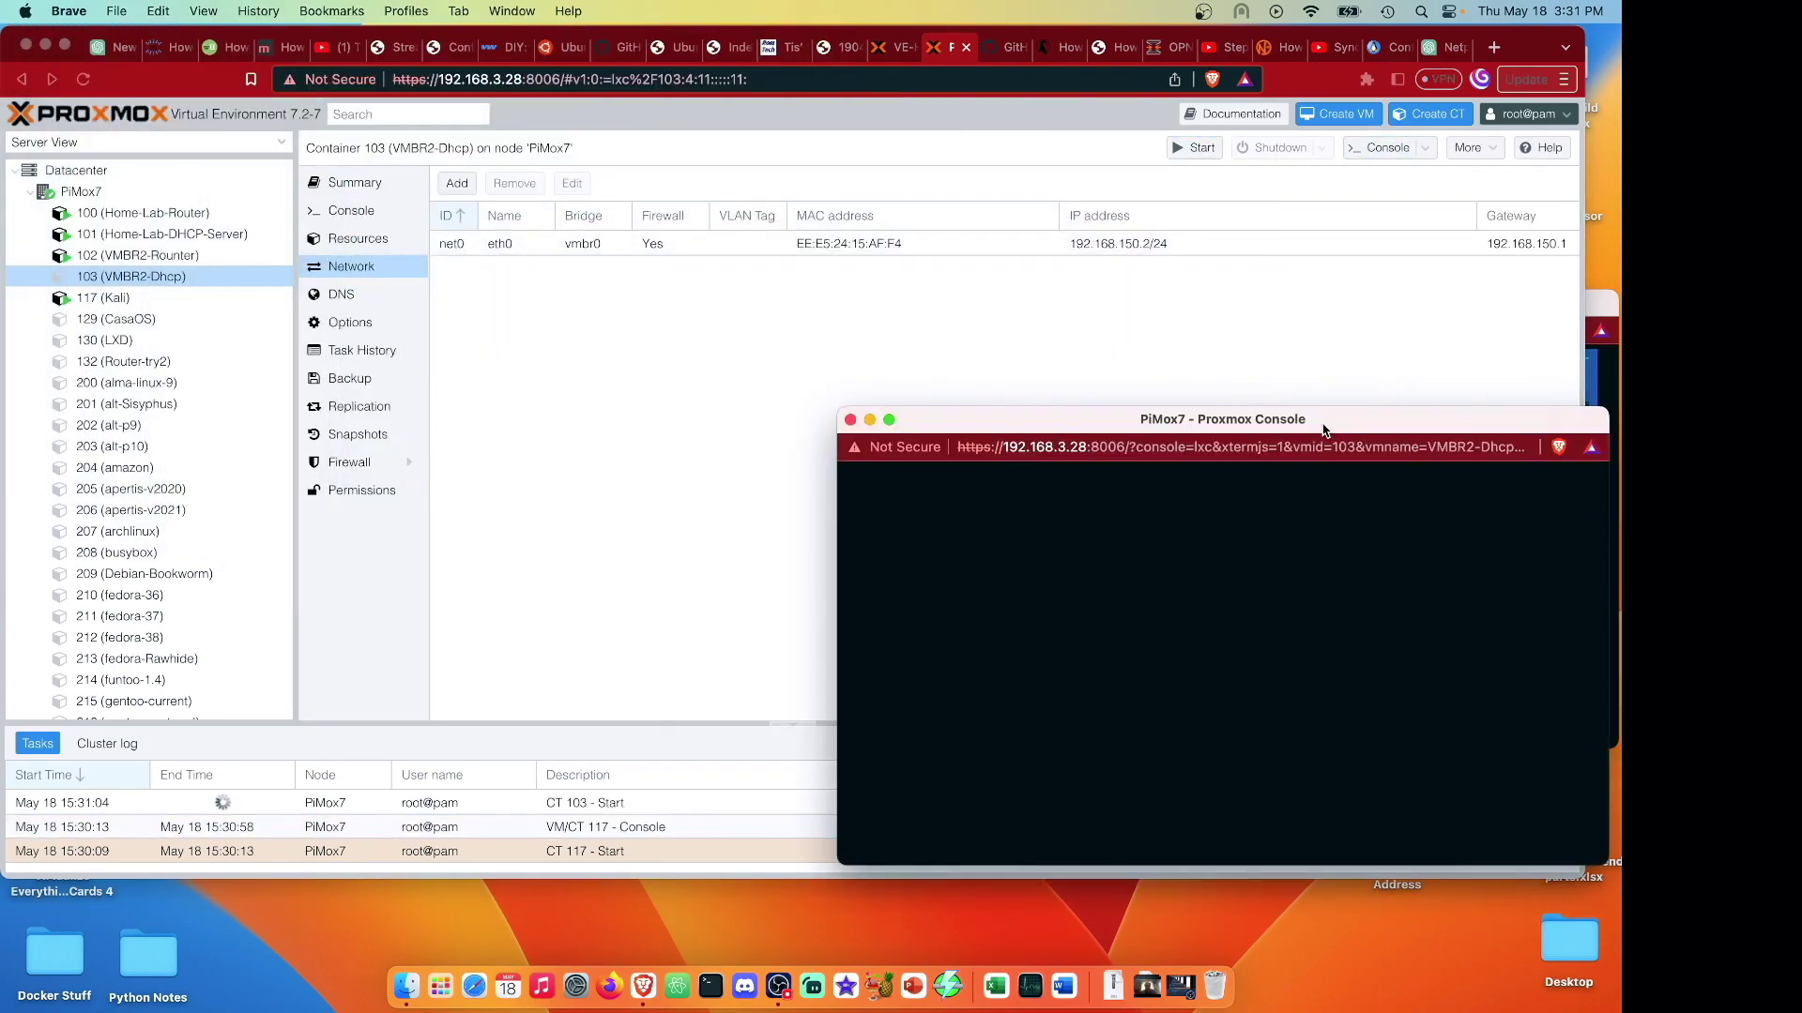
pyautogui.write('root')
pyautogui.press('Return')
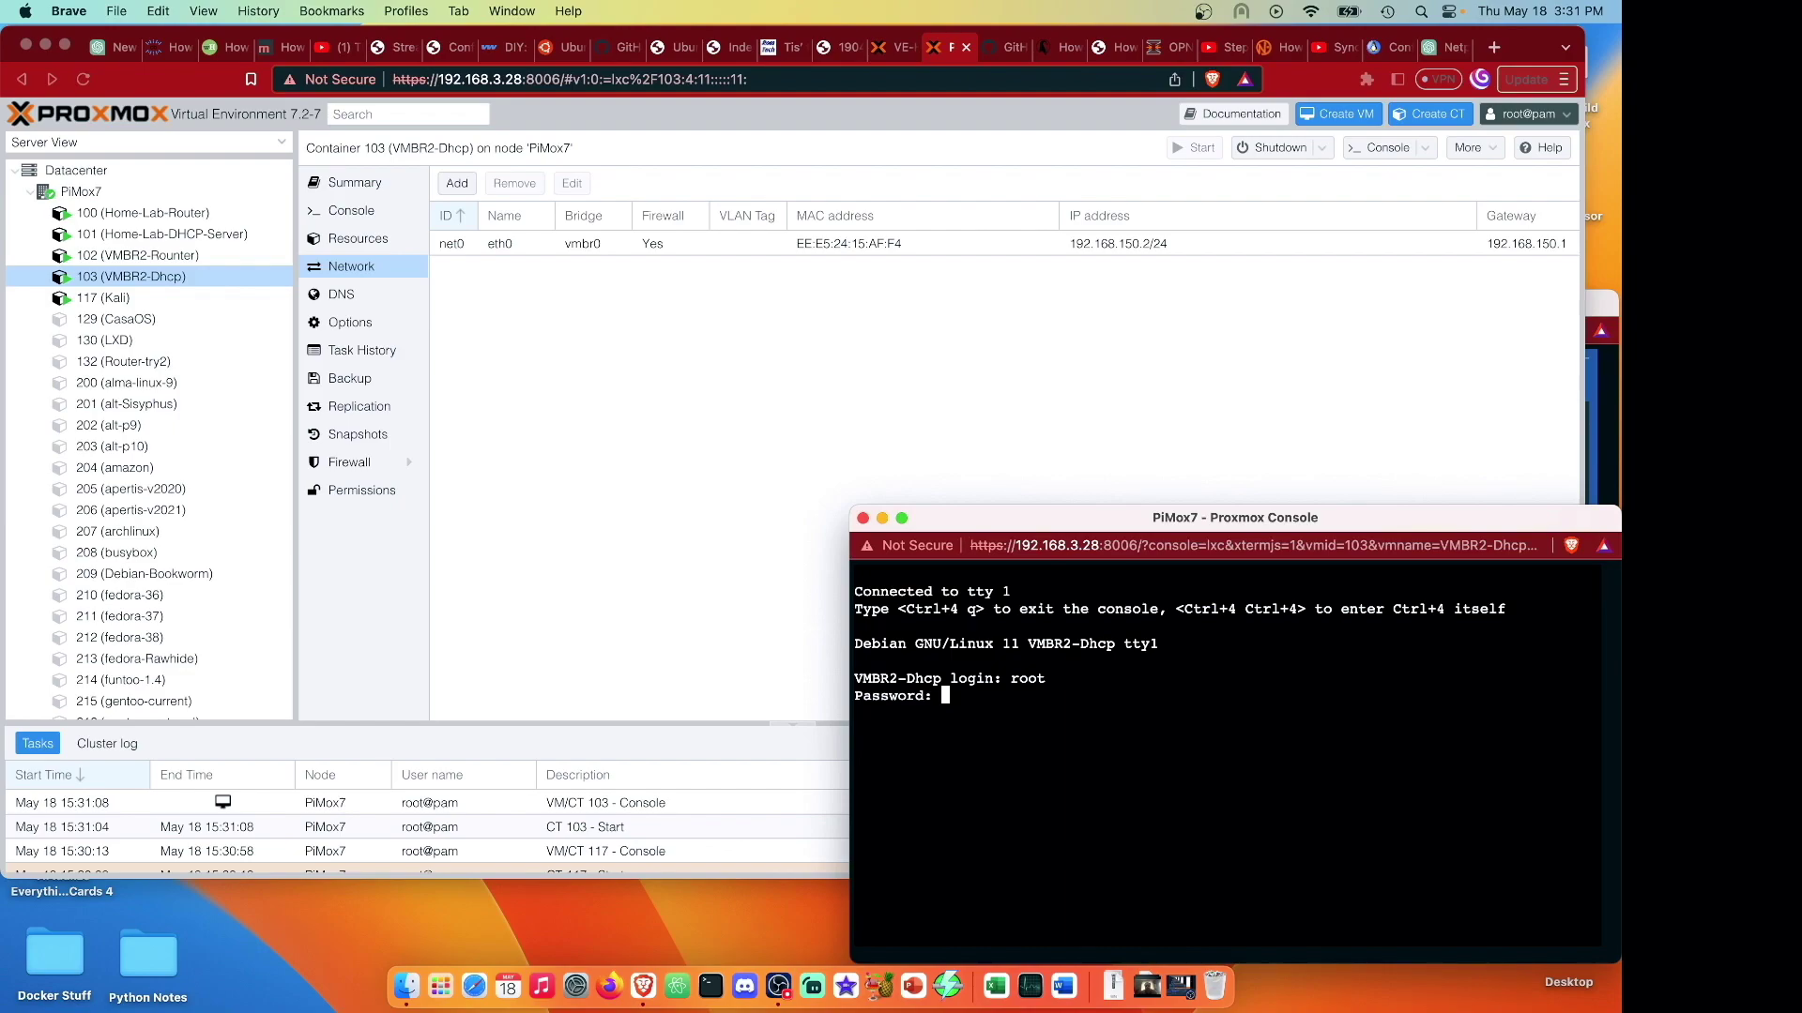
pyautogui.press('Return')
pyautogui.write('apt up')
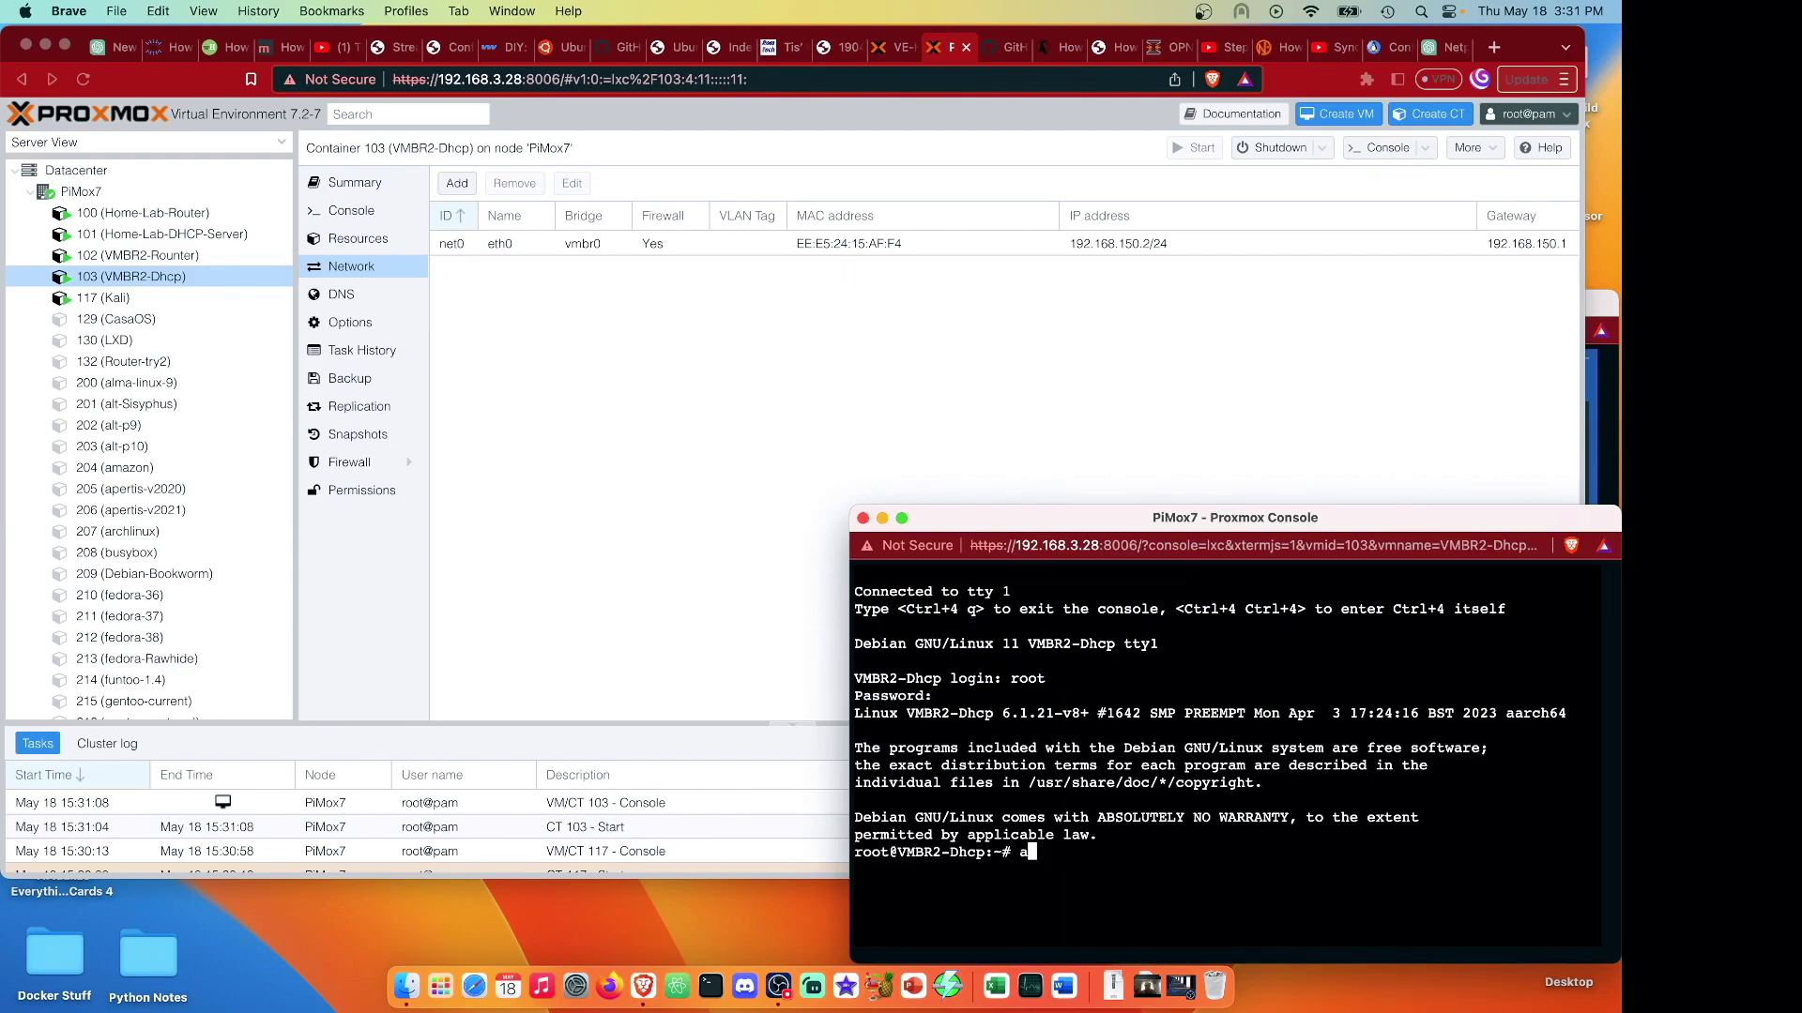
pyautogui.write('date')
pyautogui.press('Return')
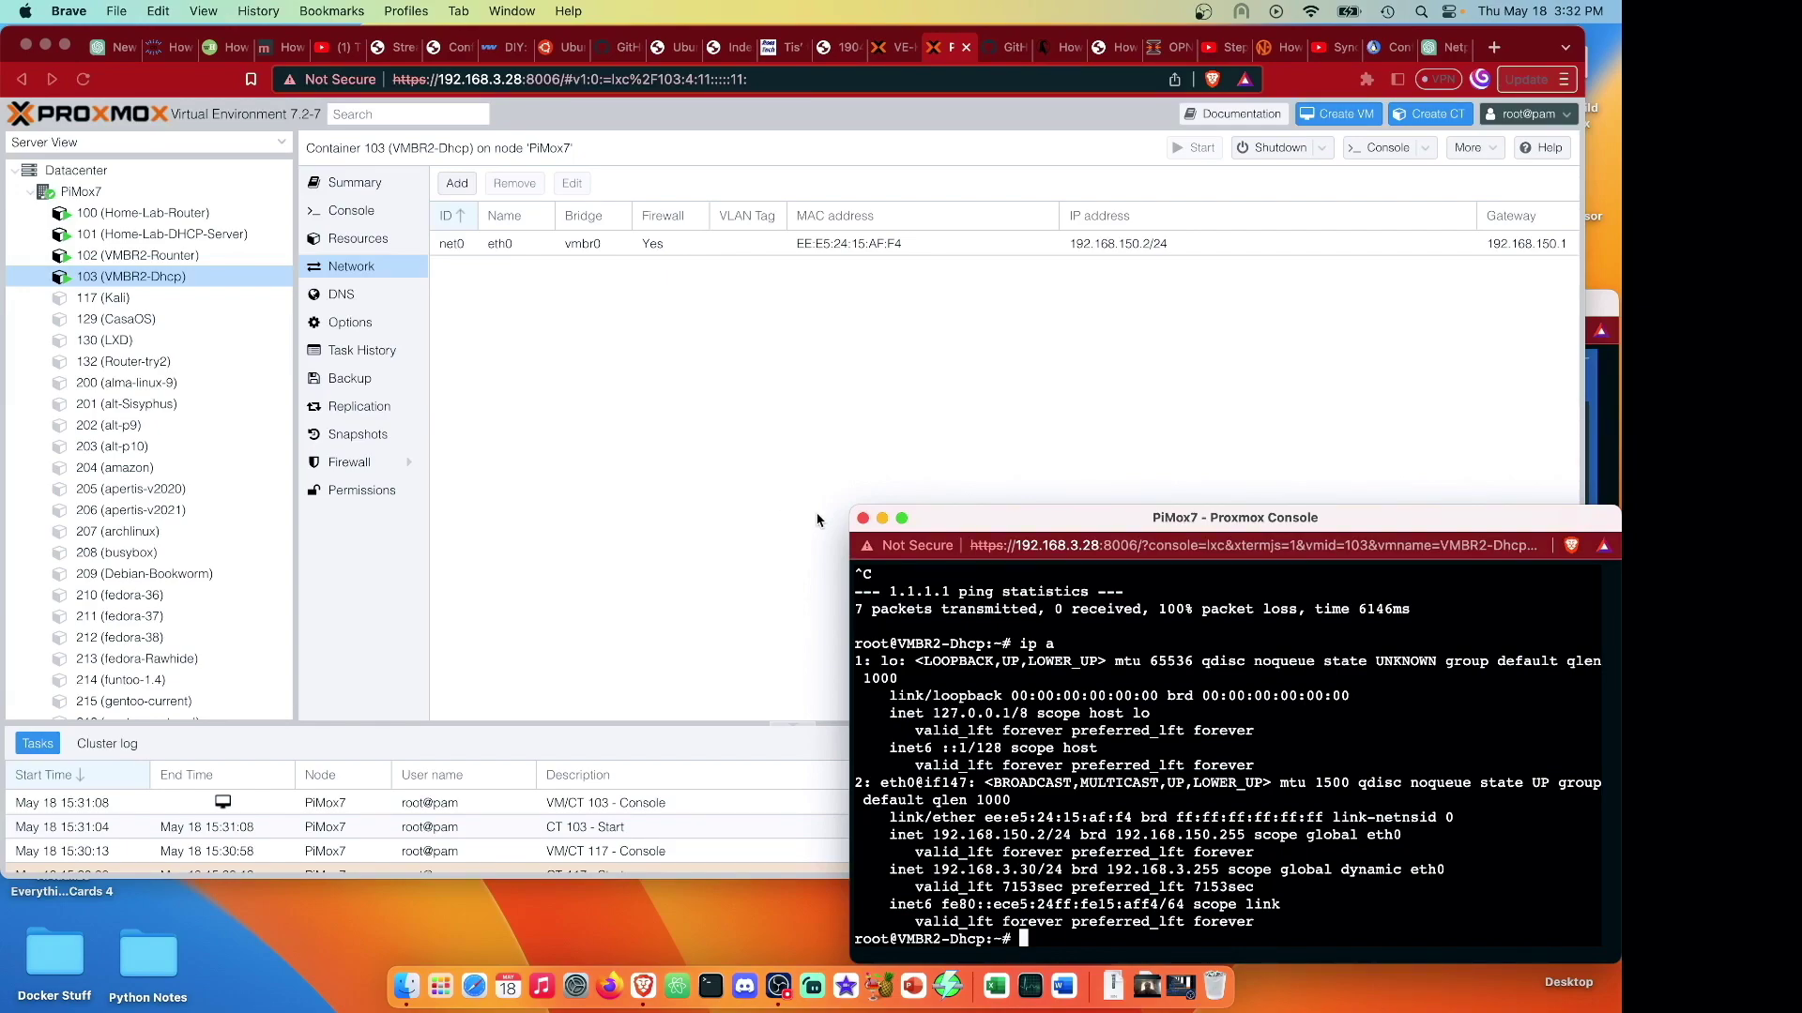
# Close the CT 103 console and stop the container immediately.
pyautogui.click(862, 518)
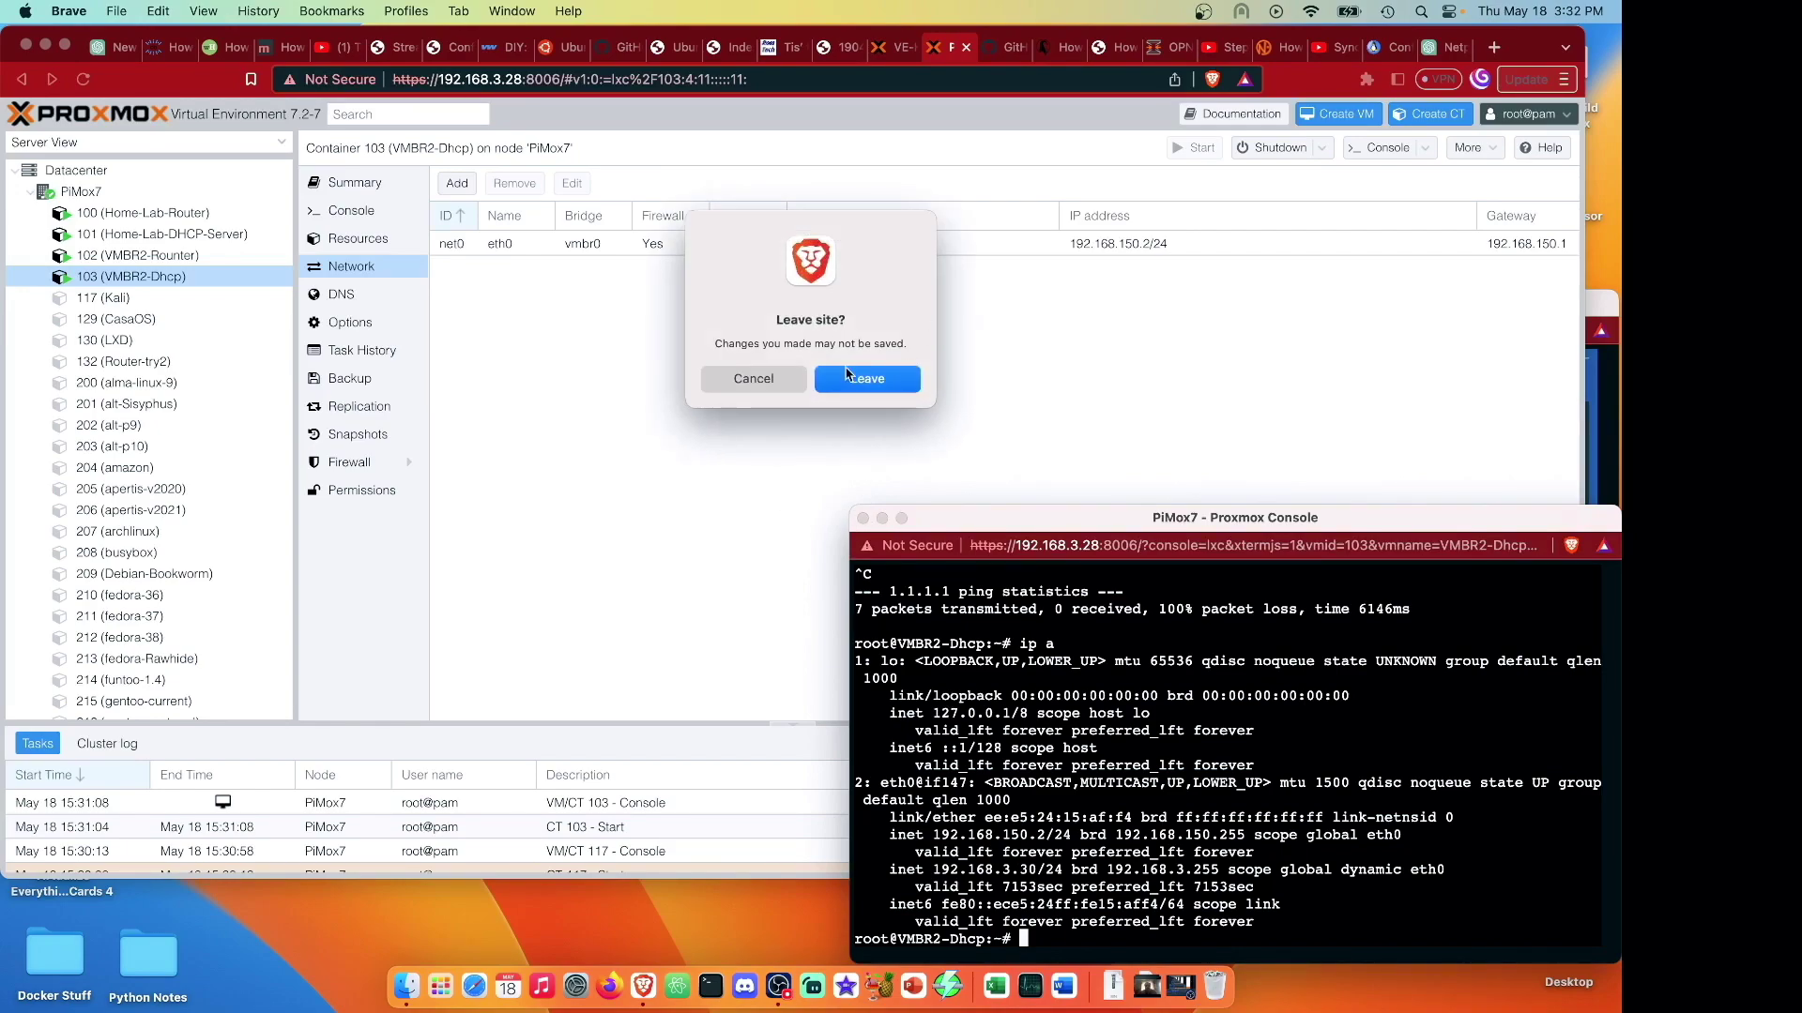
pyautogui.click(850, 377)
pyautogui.click(1322, 150)
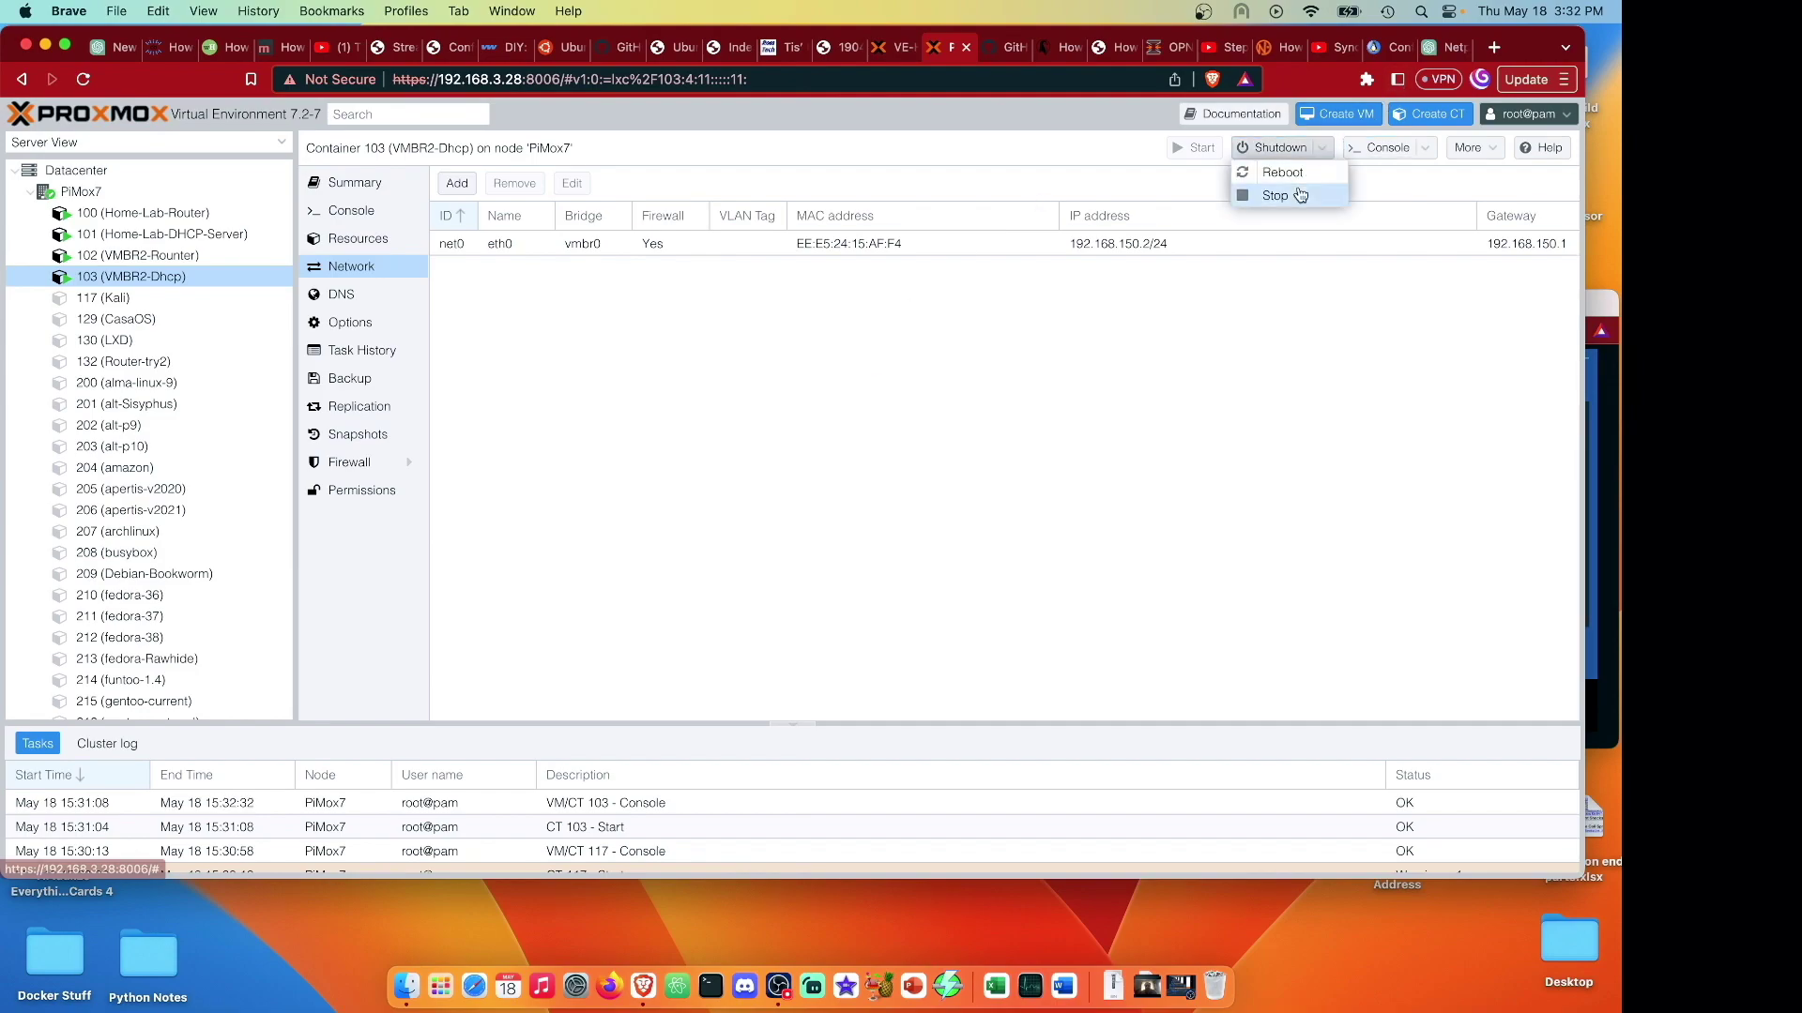
pyautogui.click(1276, 195)
pyautogui.click(753, 531)
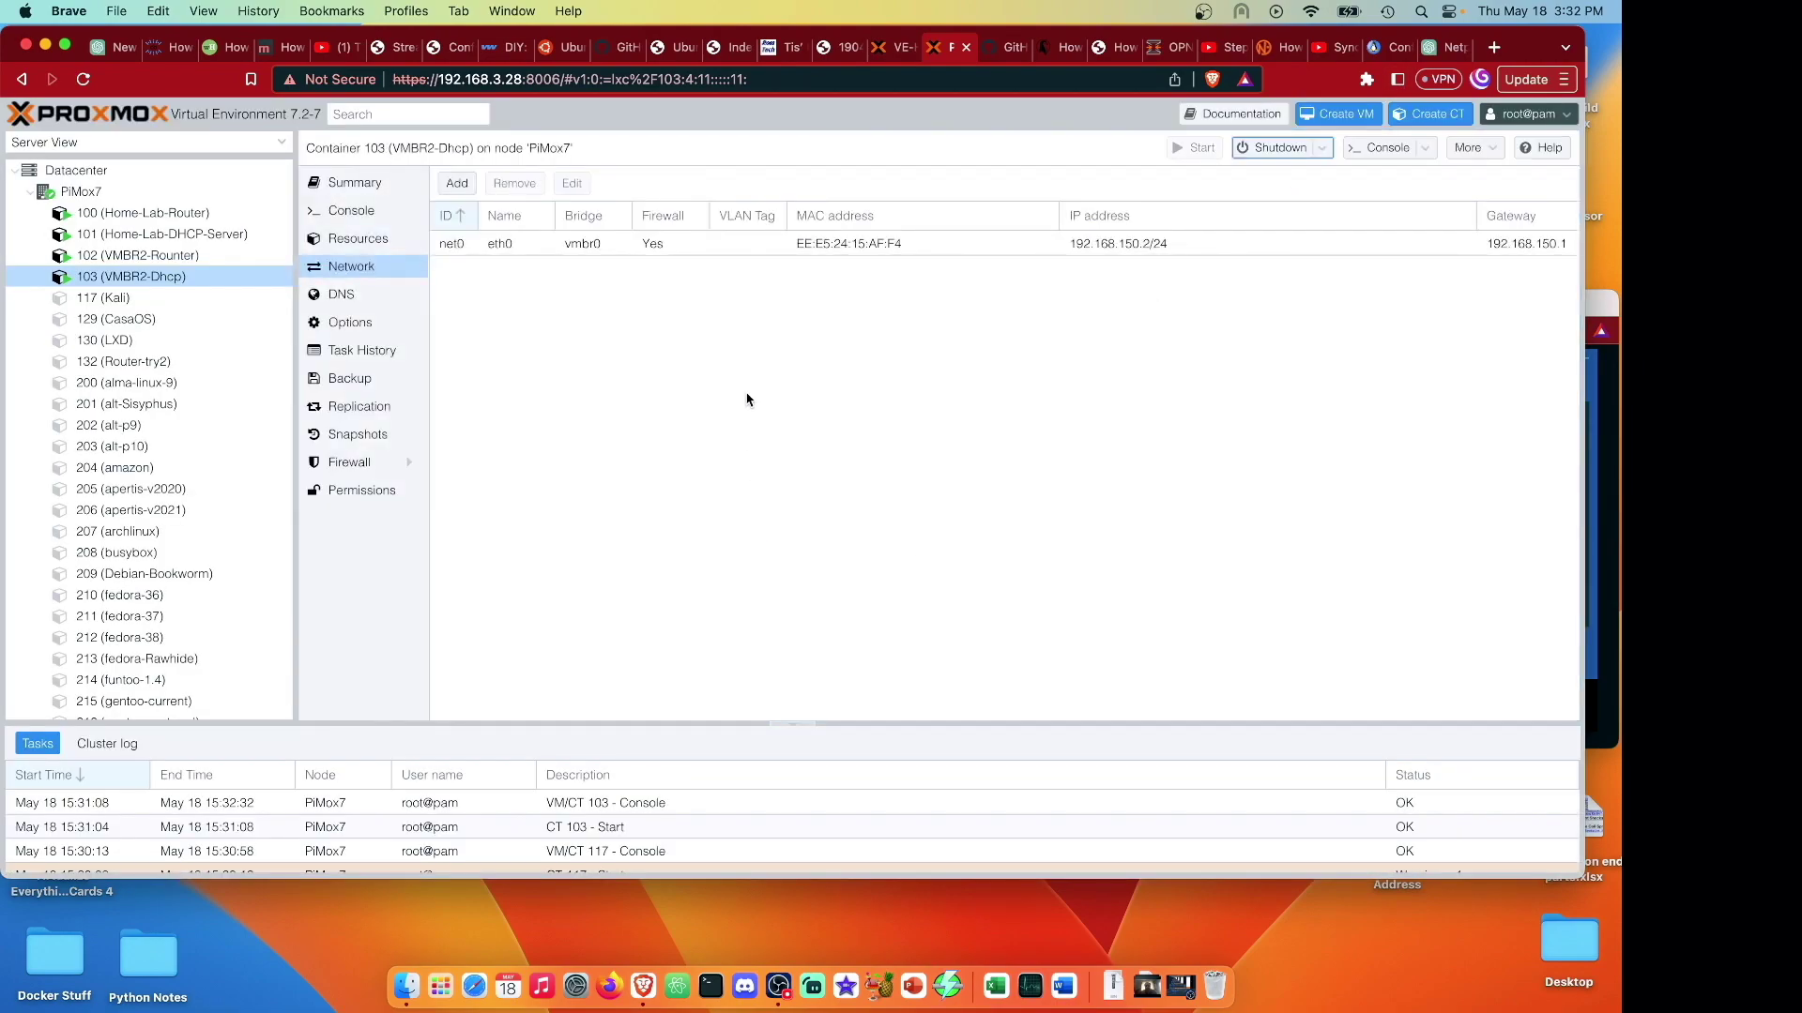
# Attach CT 103's net0 device to bridge vmbr2.
pyautogui.click(724, 246)
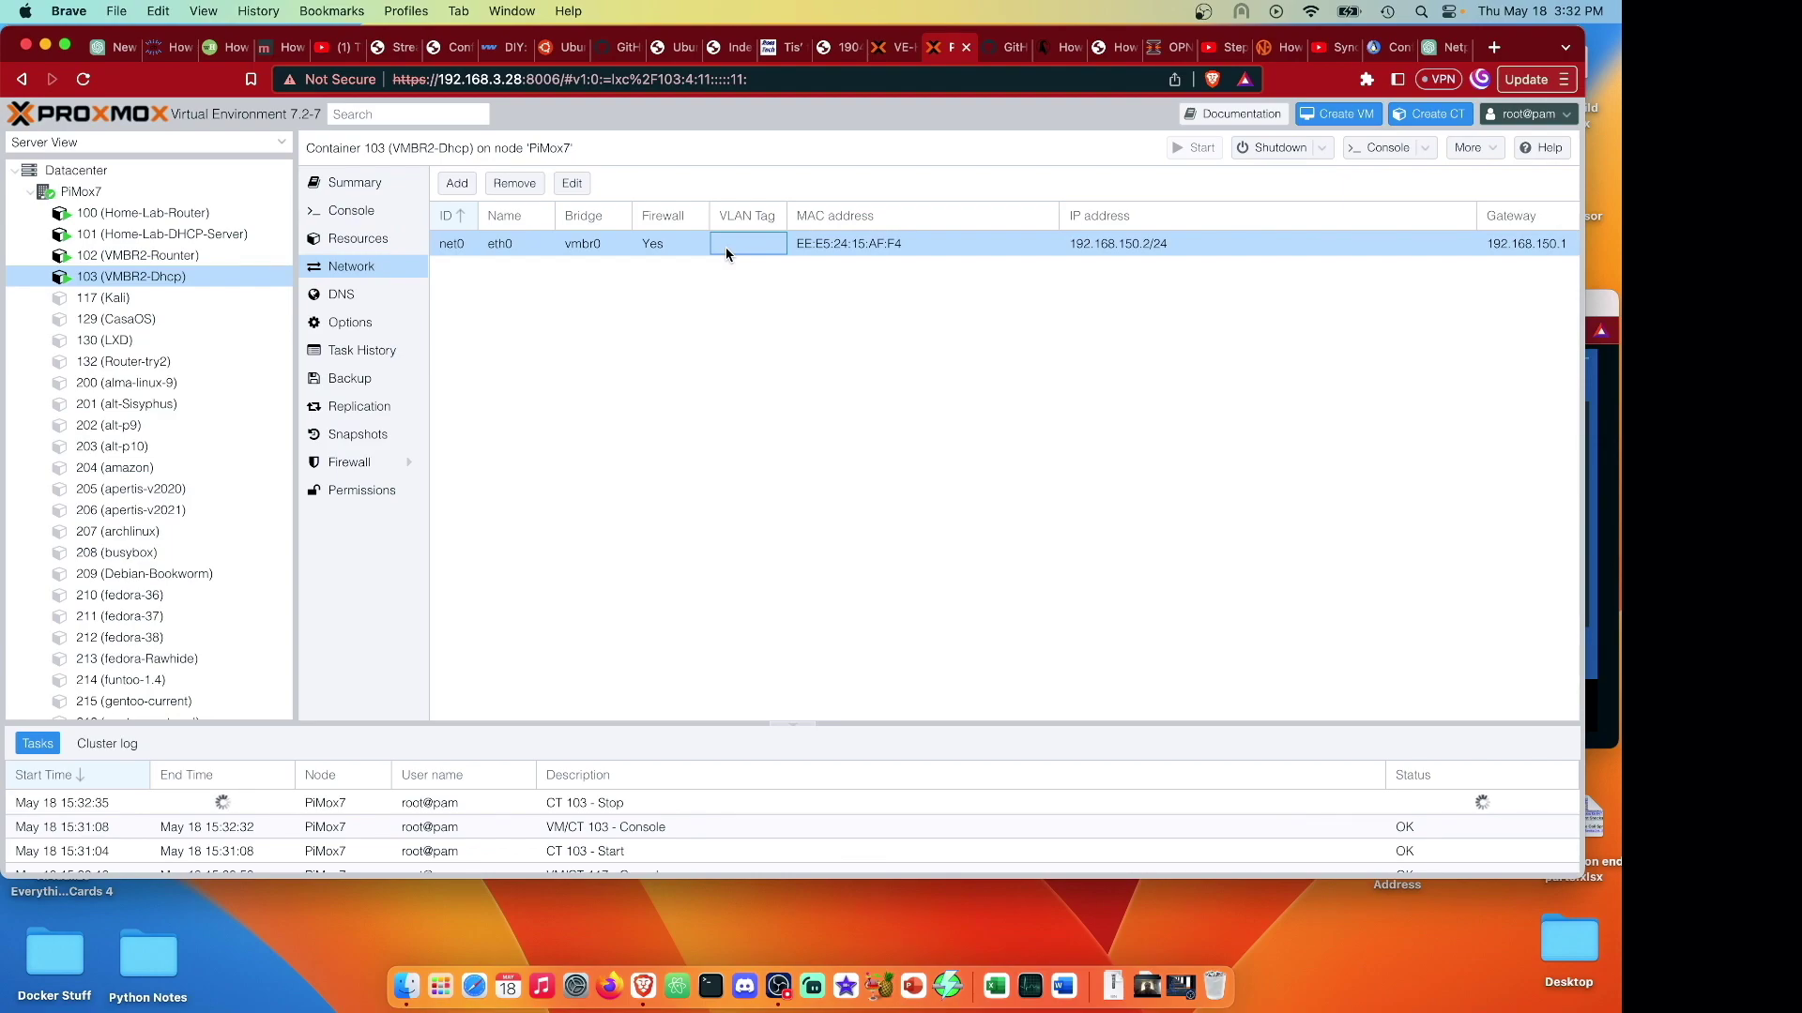
pyautogui.doubleClick(725, 246)
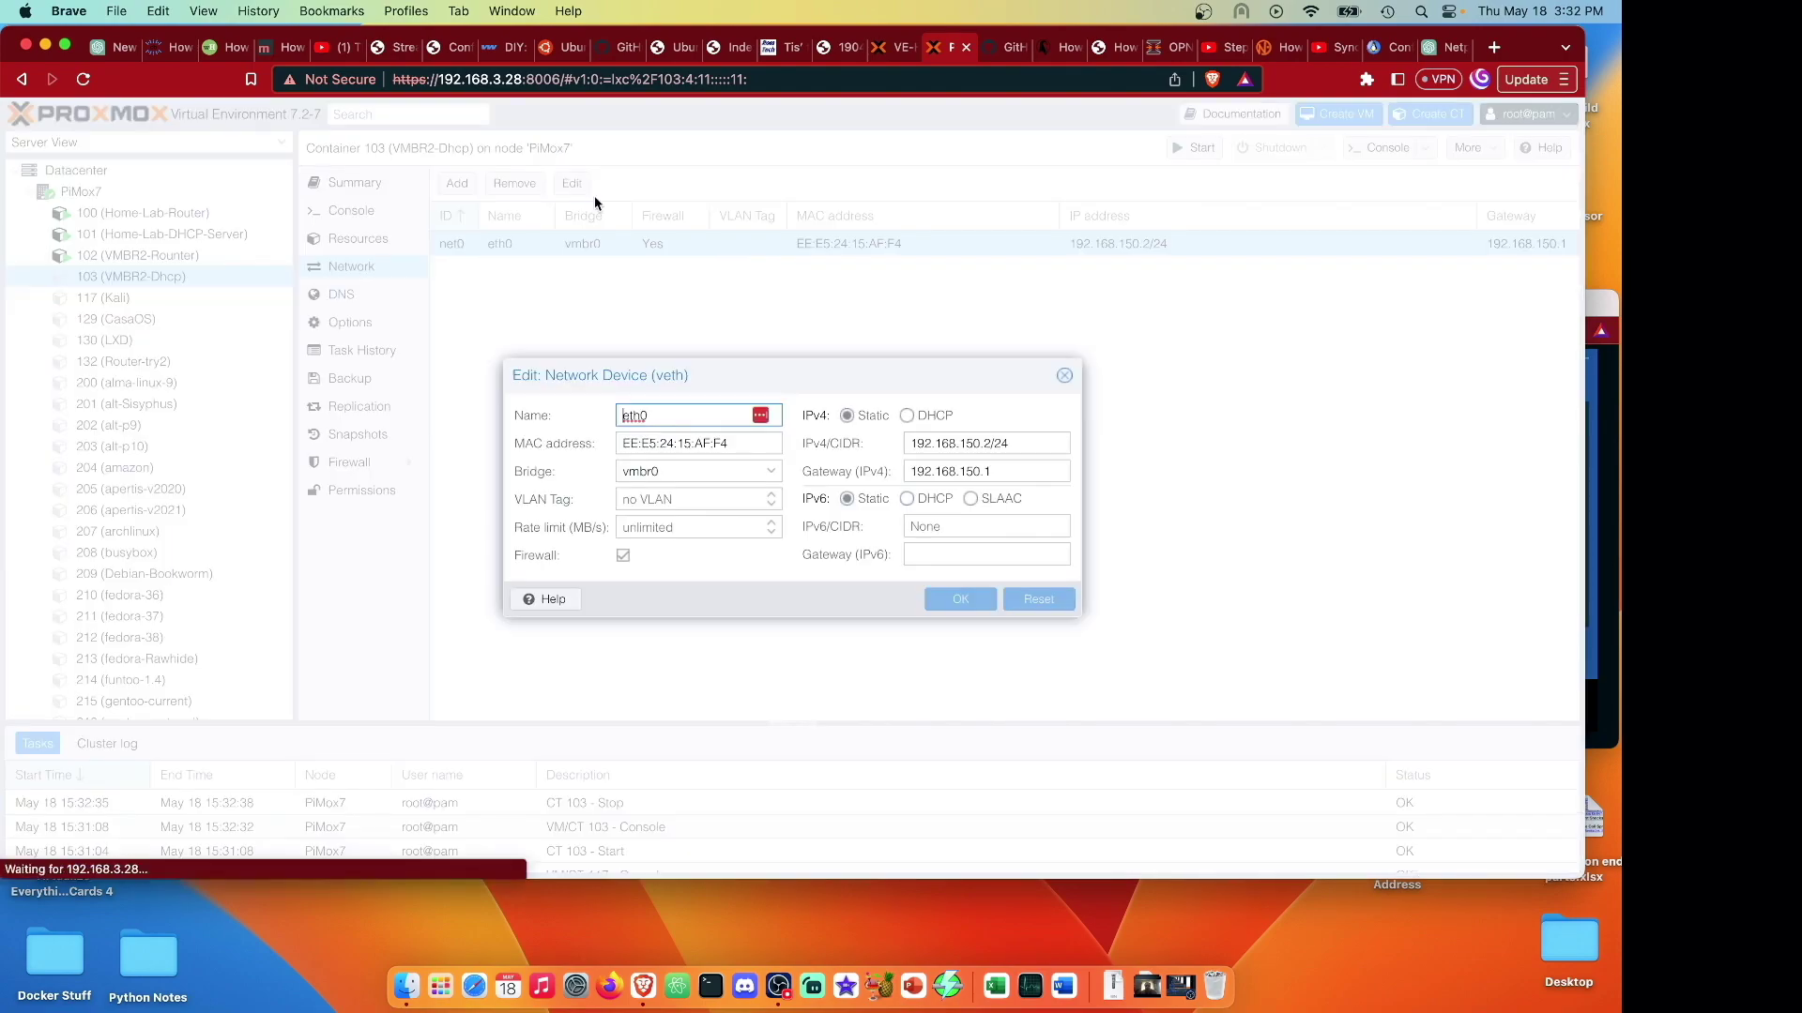
pyautogui.click(773, 475)
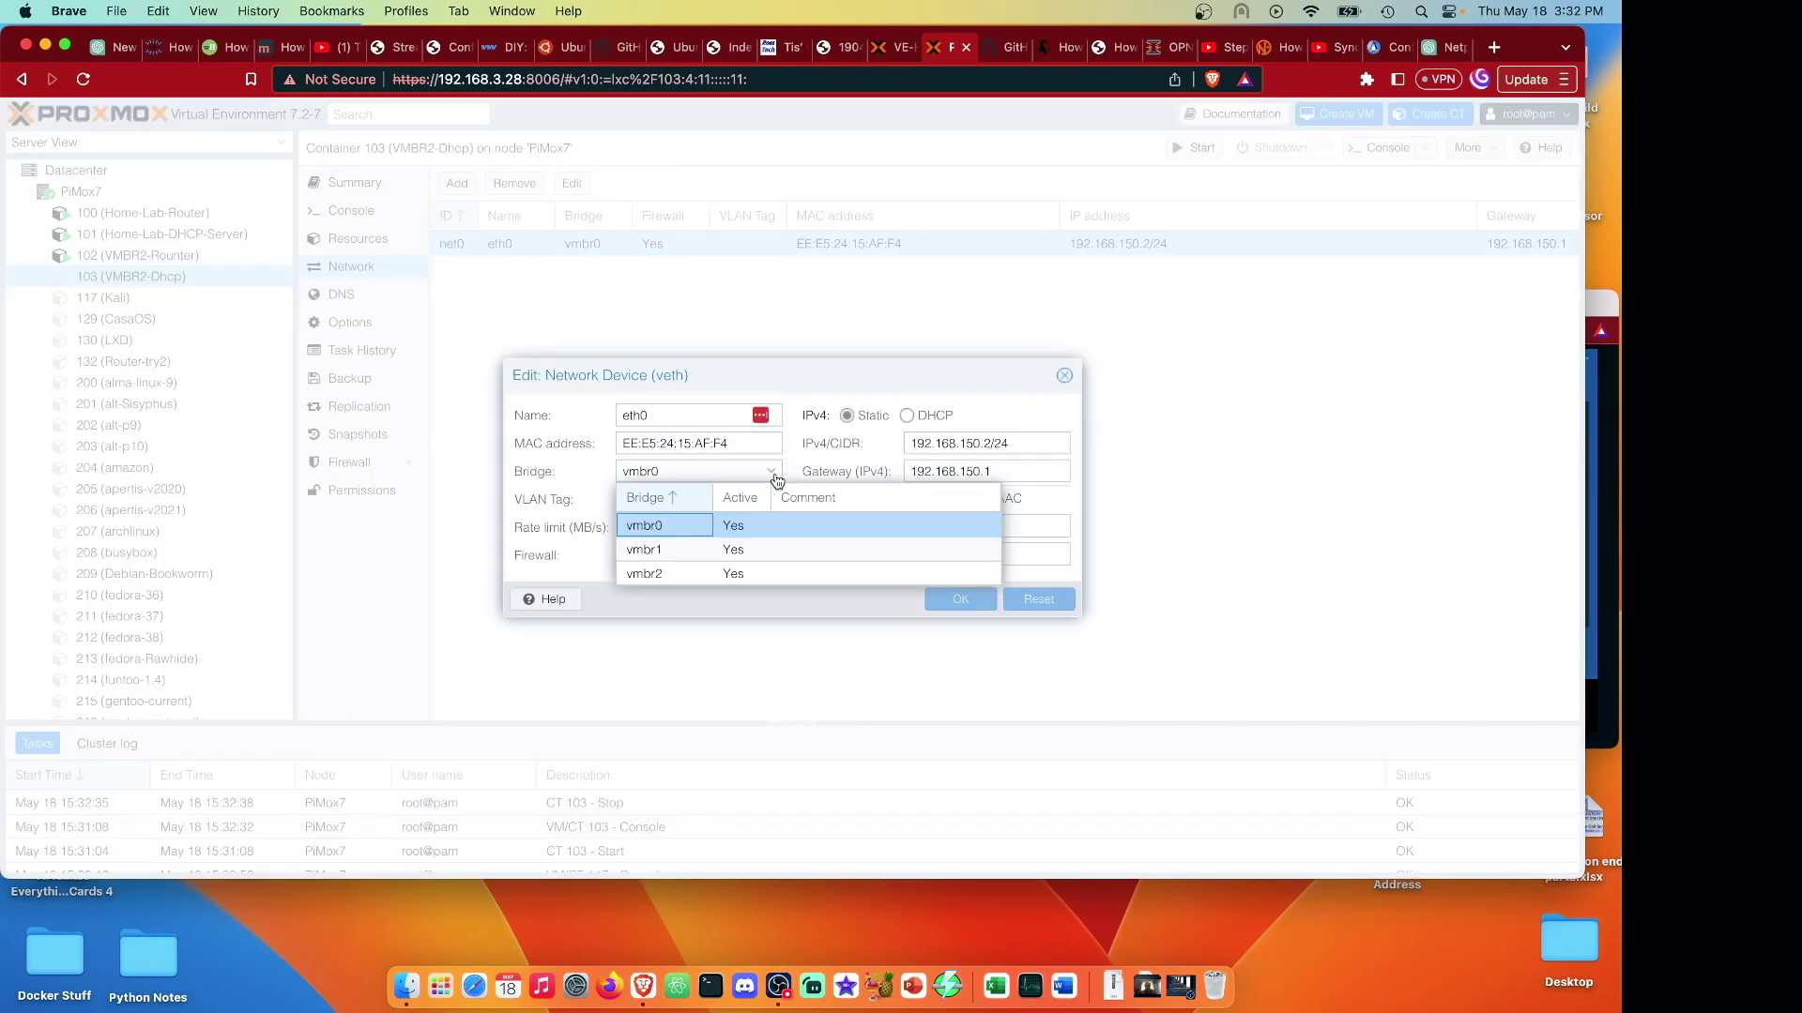
pyautogui.click(690, 572)
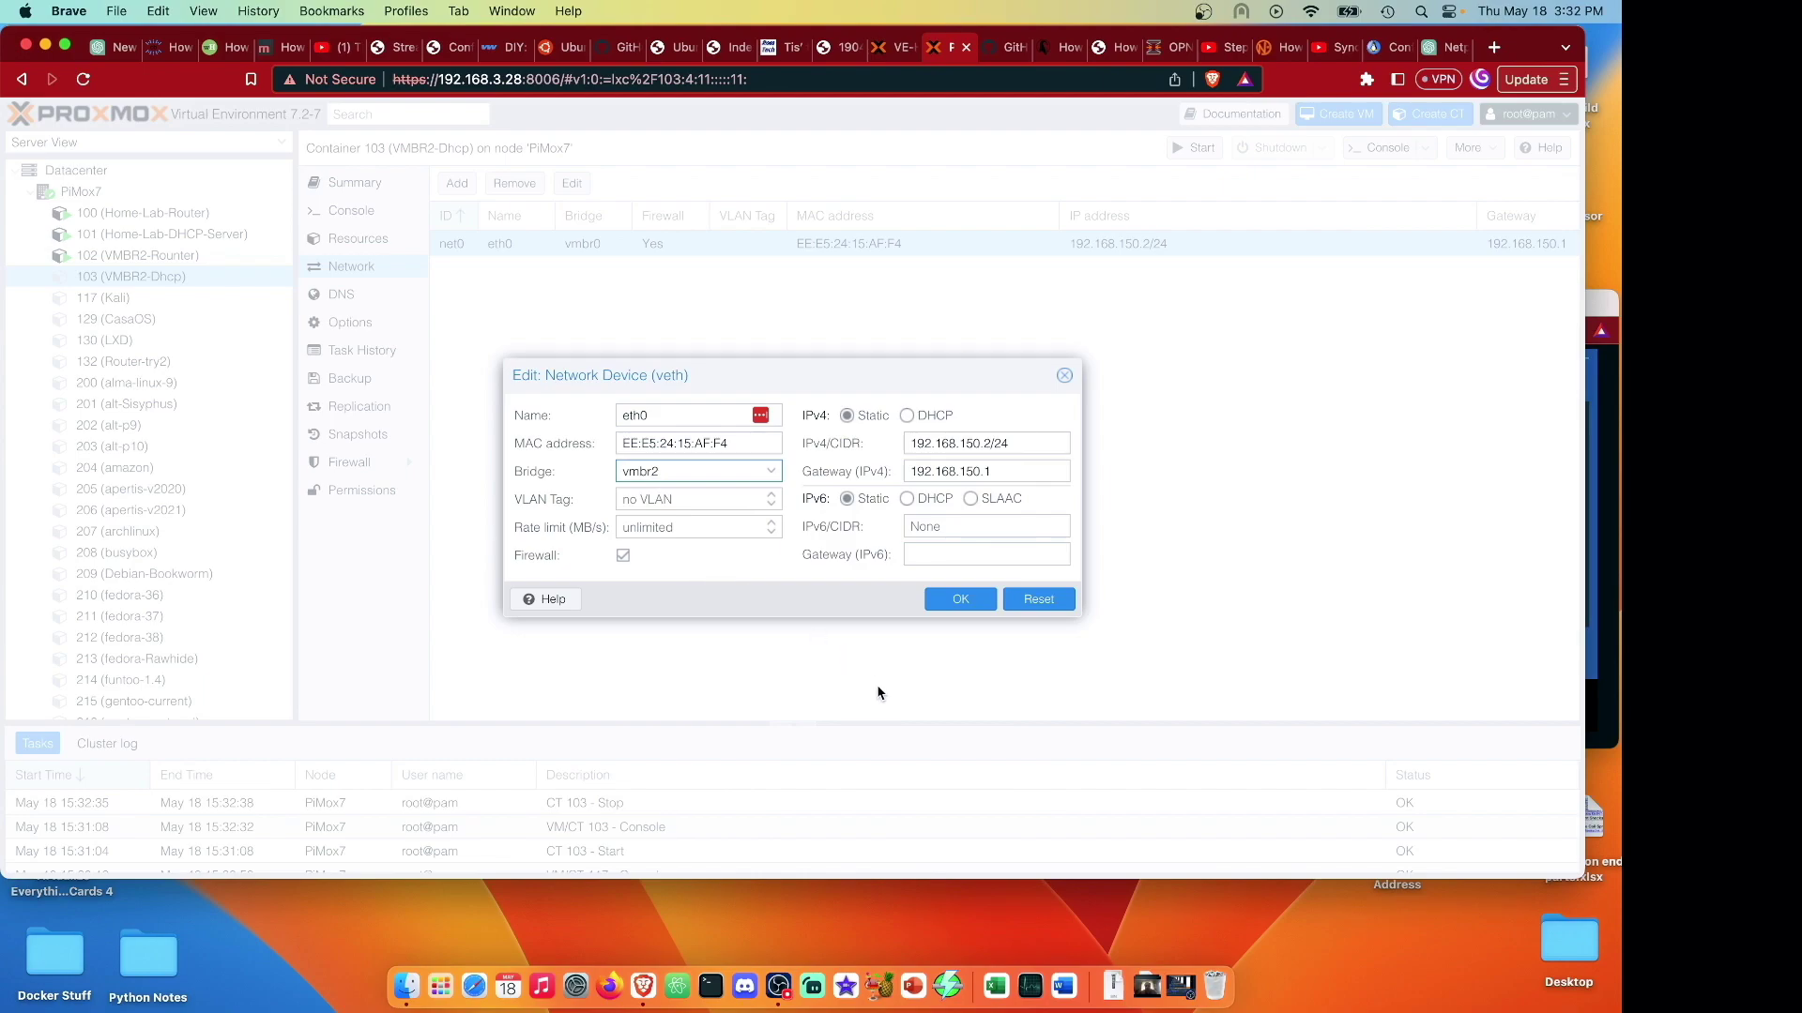
pyautogui.click(959, 601)
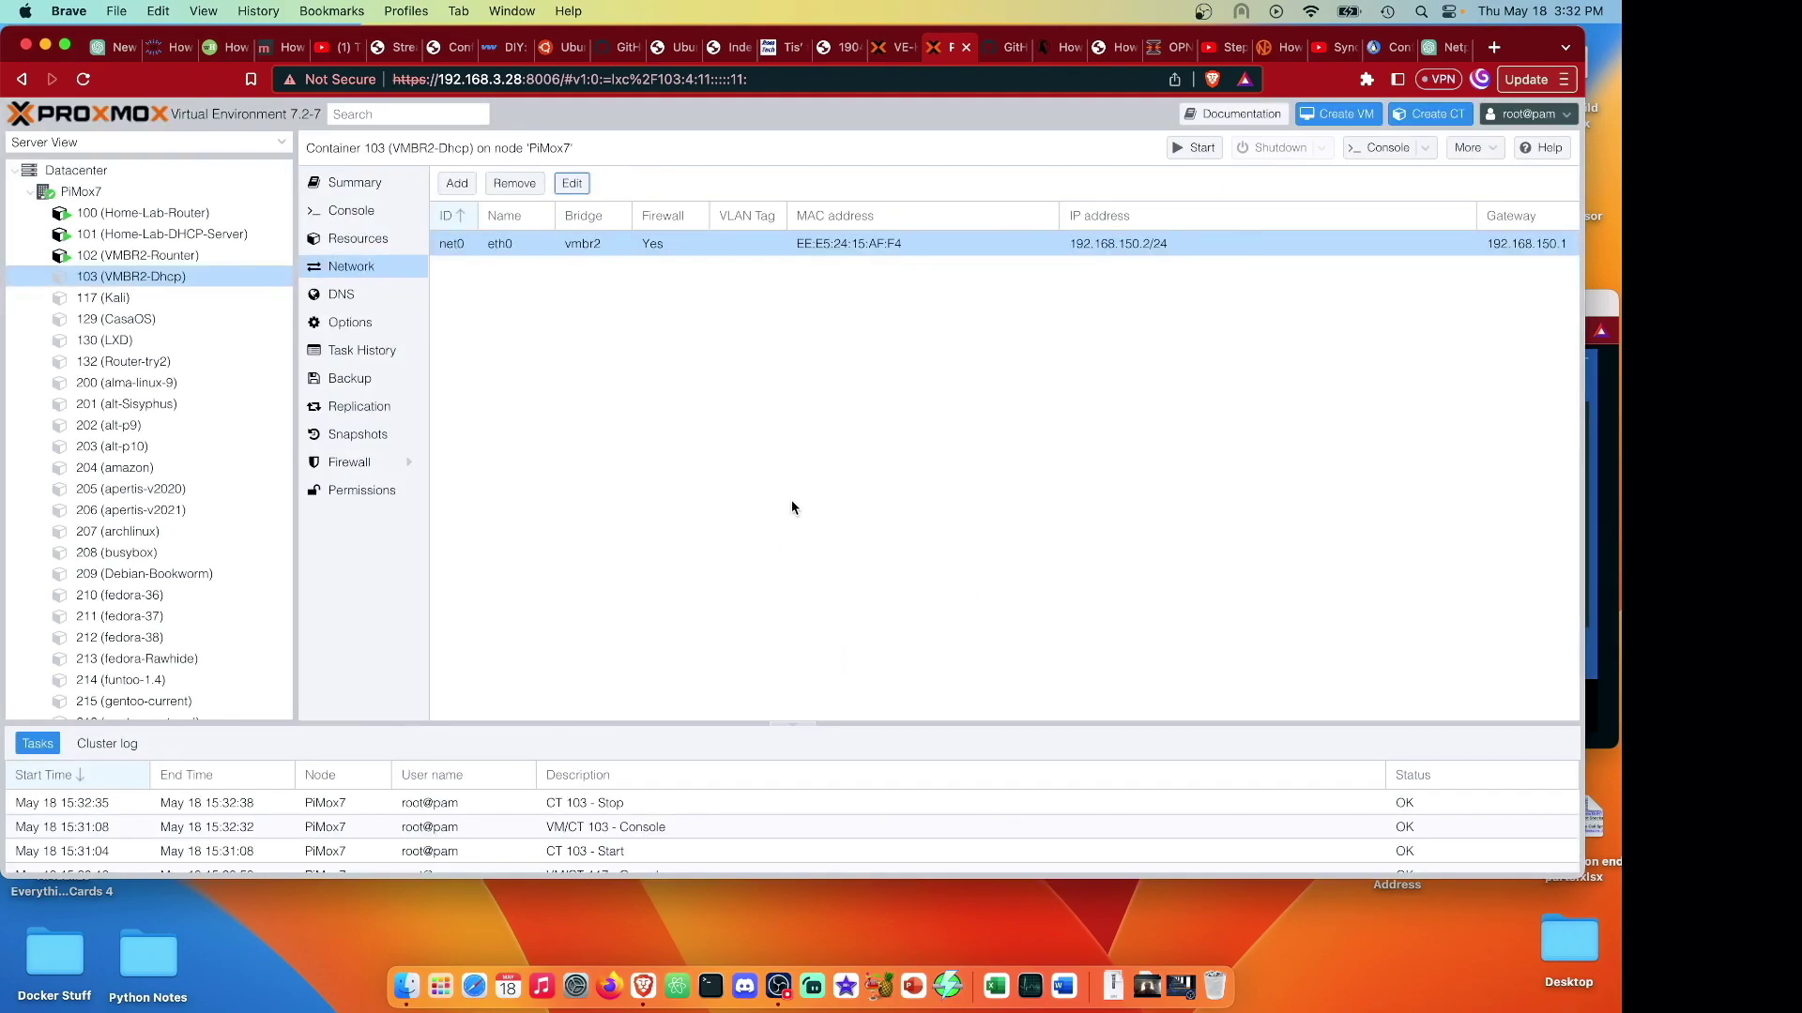
# Restart CT 103, log in as root, confirm 192.168.150.2/24 with ip a, and run apt update.
pyautogui.click(1198, 148)
pyautogui.click(1386, 153)
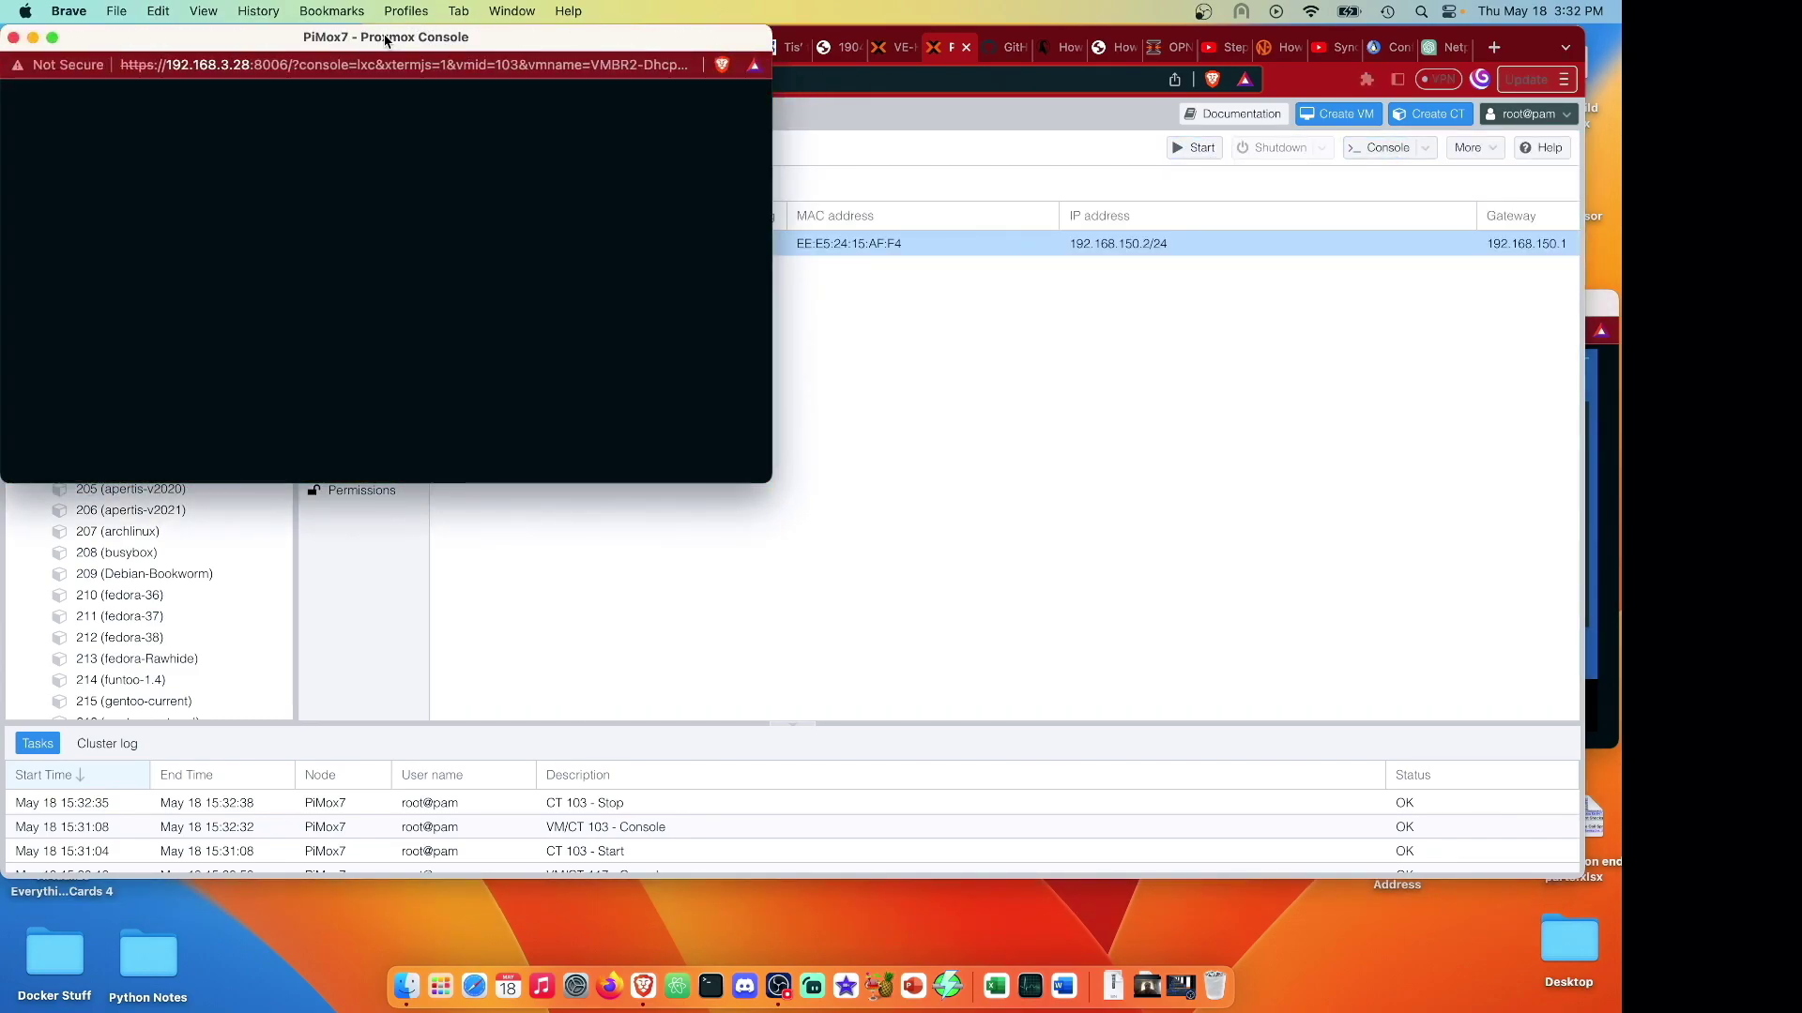
pyautogui.write('root')
pyautogui.press('Return')
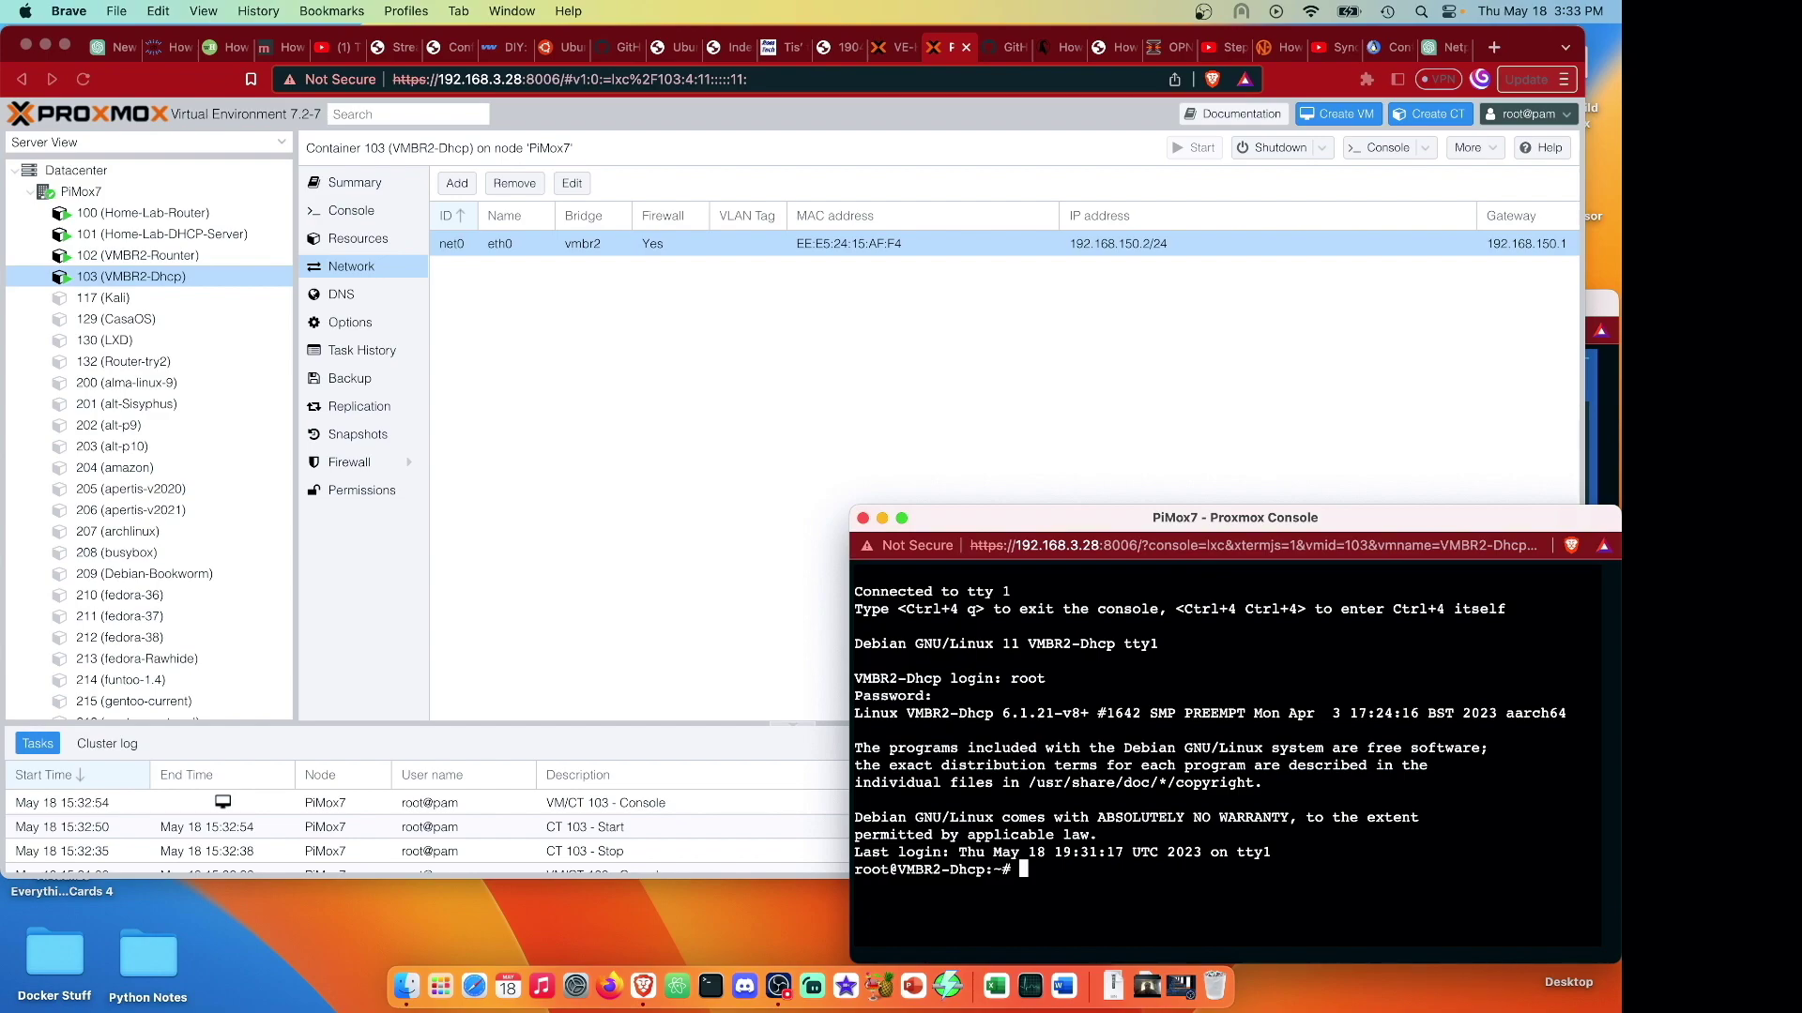
pyautogui.write('ip a')
pyautogui.press('Return')
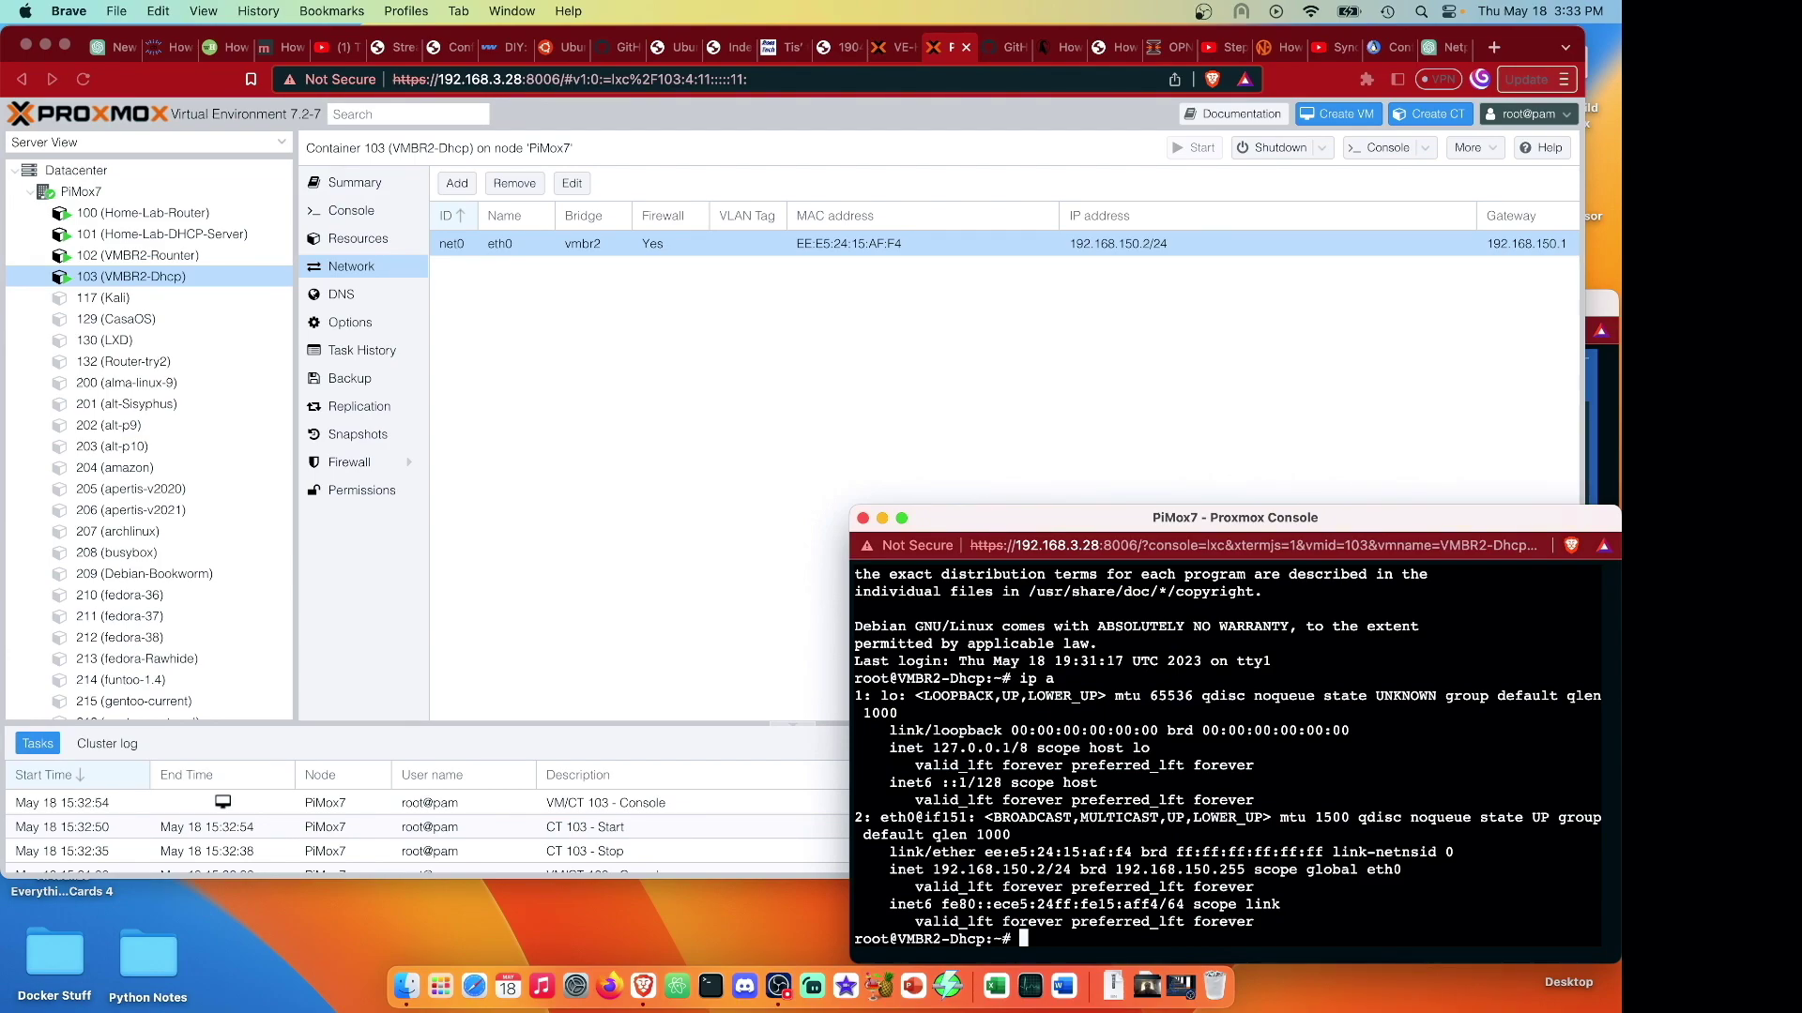
pyautogui.write('apt update')
pyautogui.press('Return')
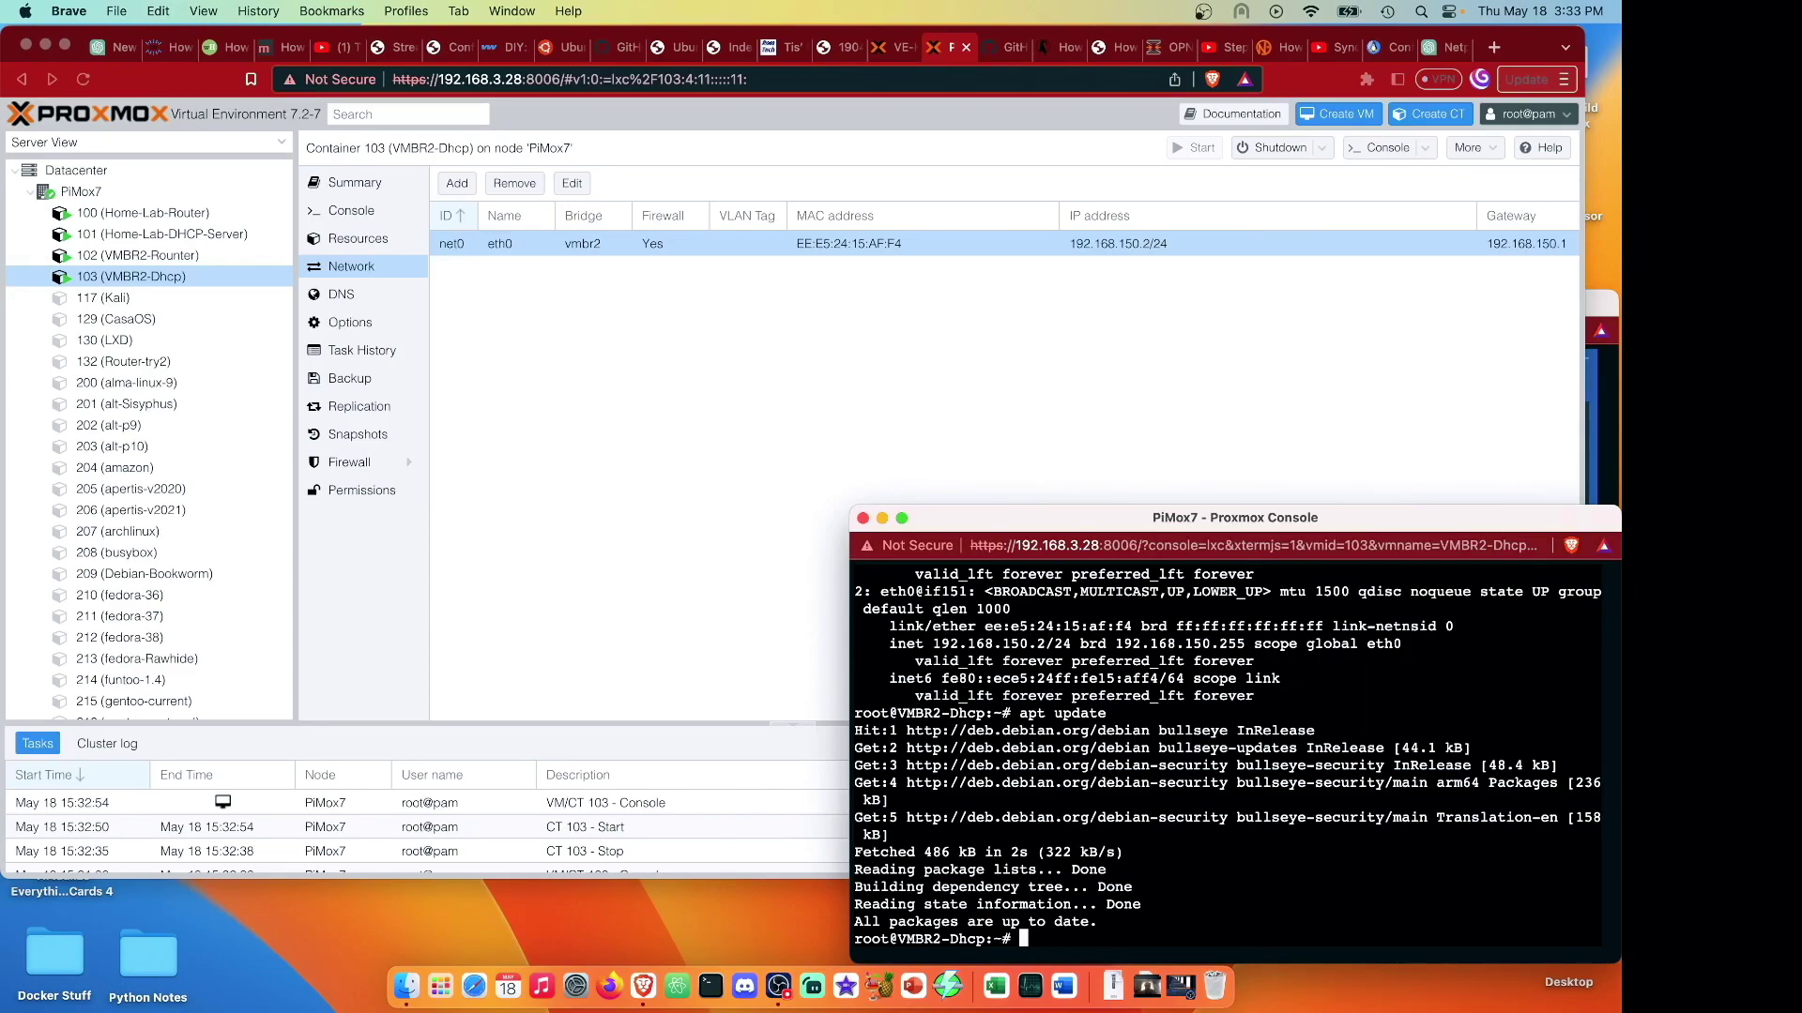
# Install isc-dhcp-server in container 103, answering y to the install prompt.
pyautogui.press('super+v')
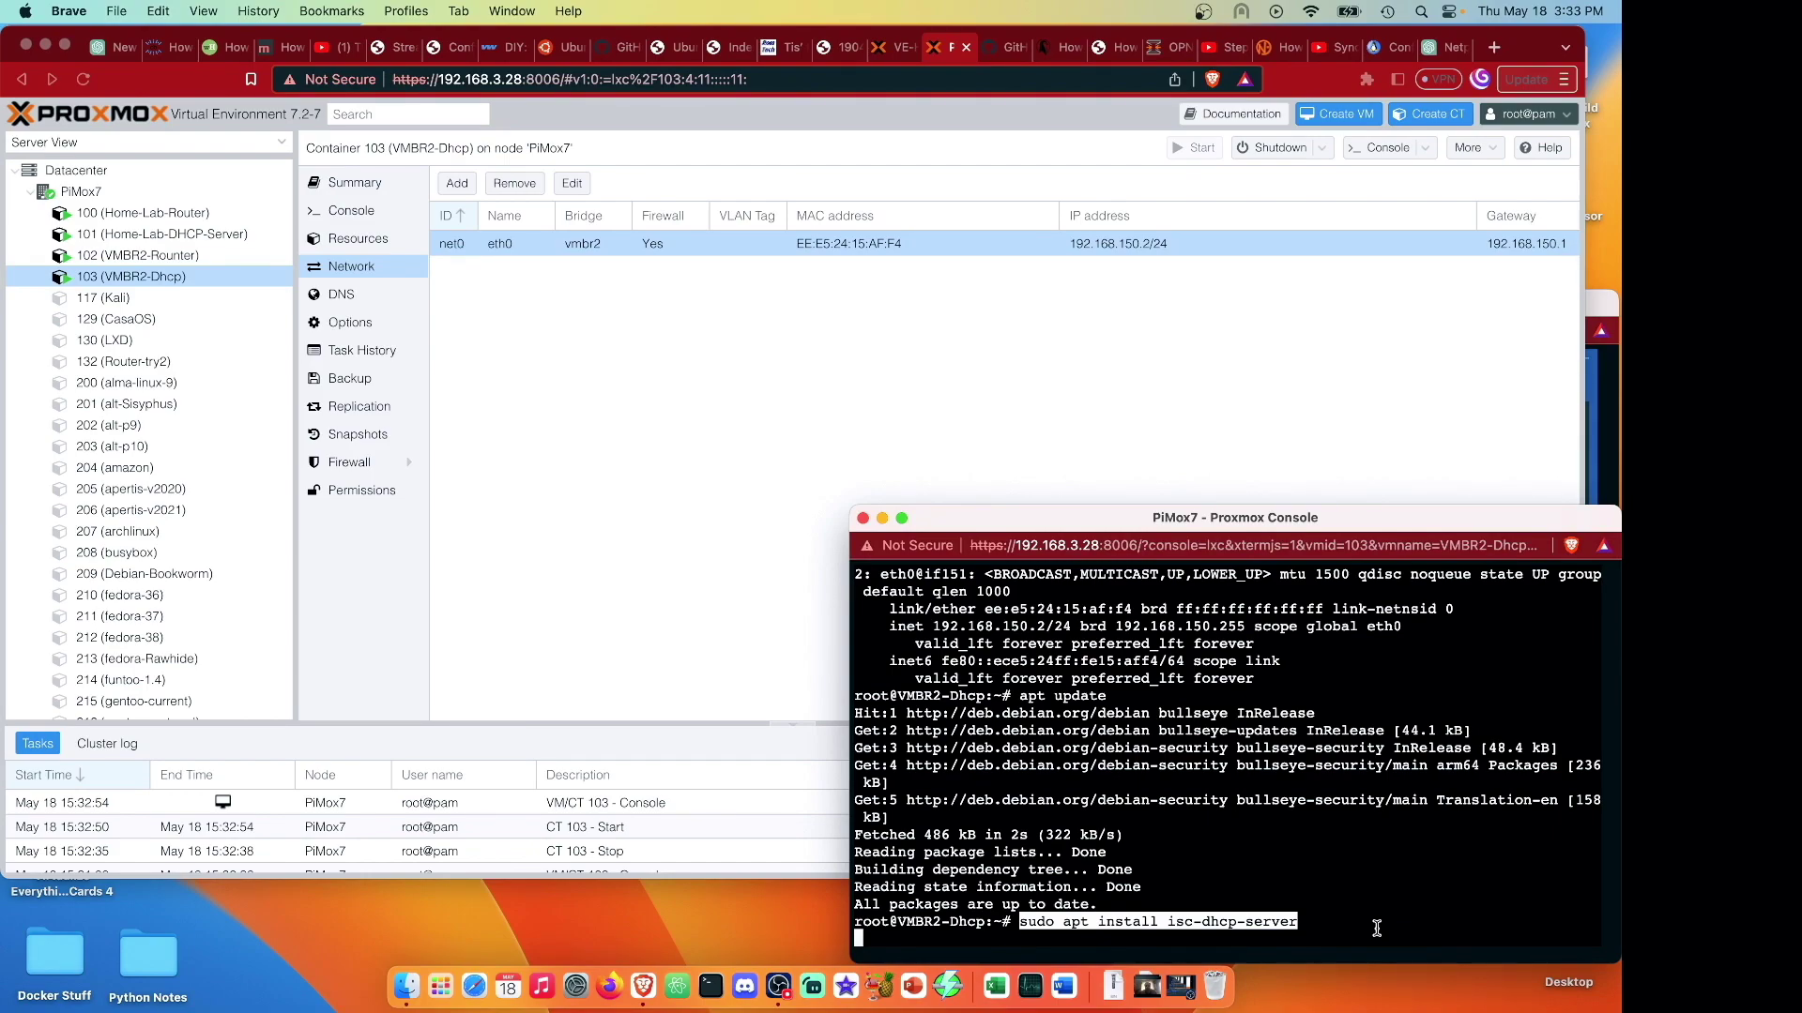
pyautogui.write('y')
pyautogui.press('Return')
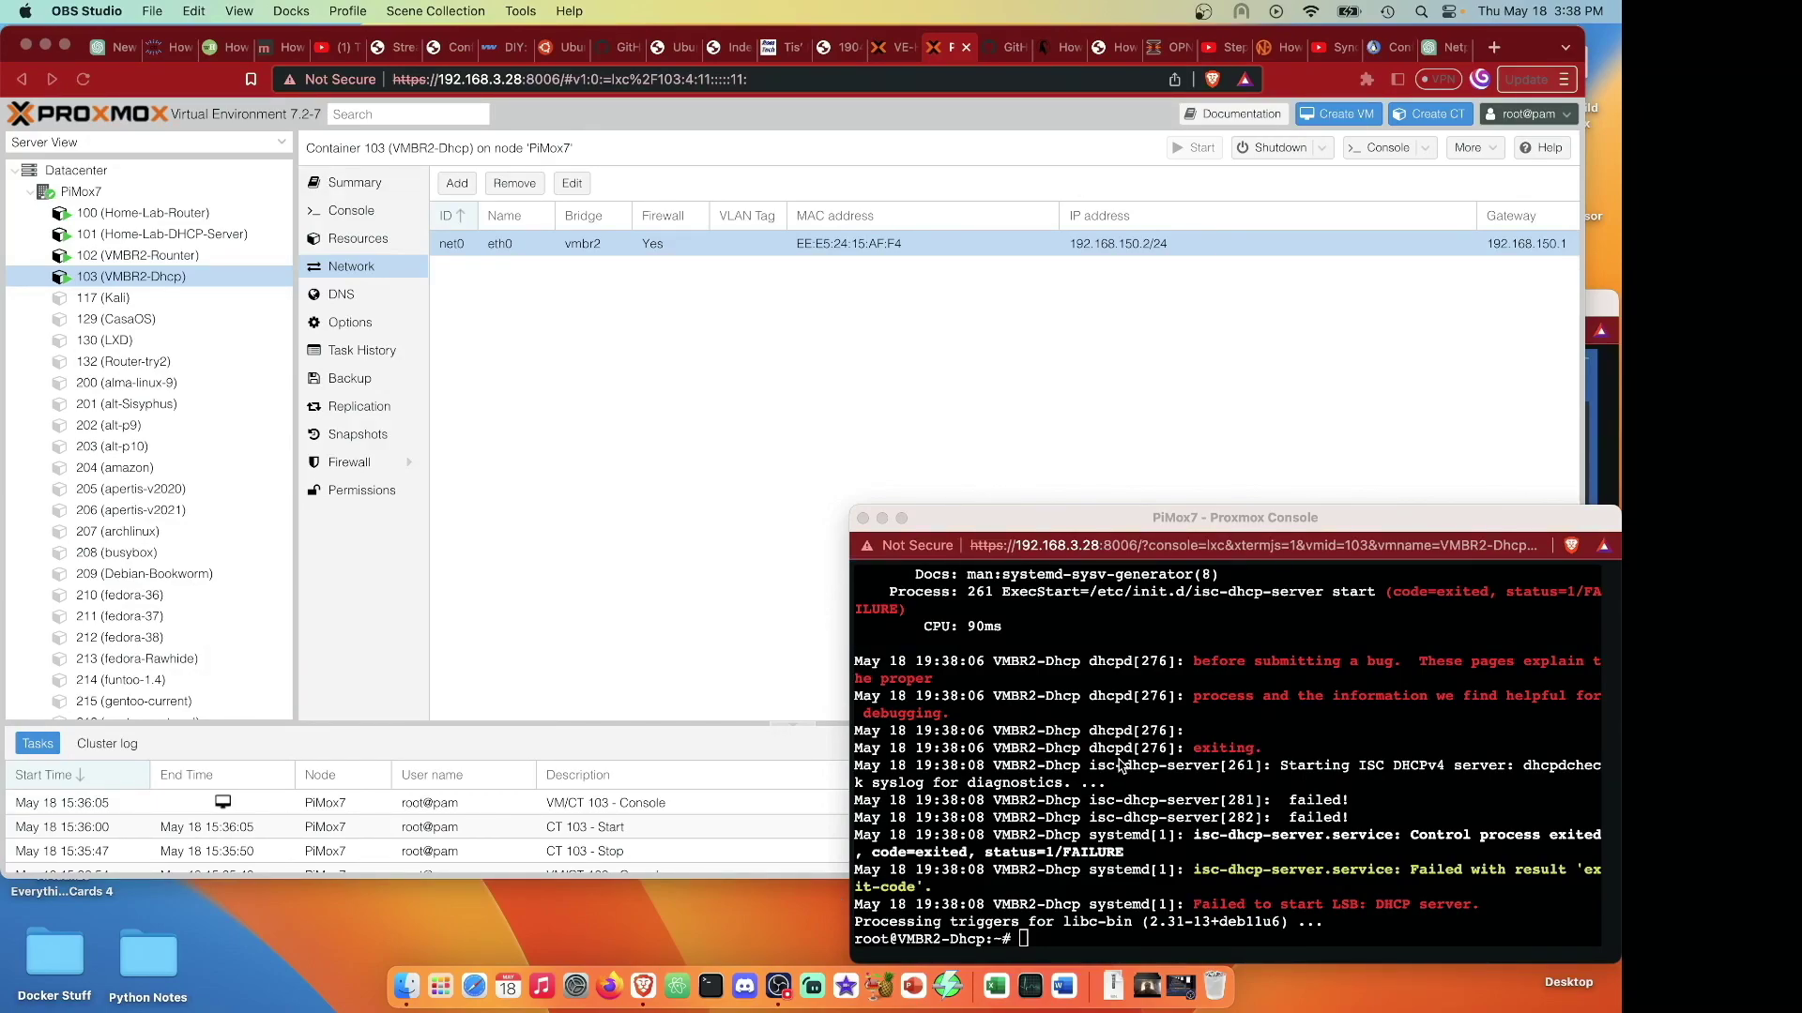
pyautogui.click(1202, 767)
# Install nano in container 103 and paste the command to edit /etc/dhcp/dhcpd.conf.
pyautogui.write('apt install nano')
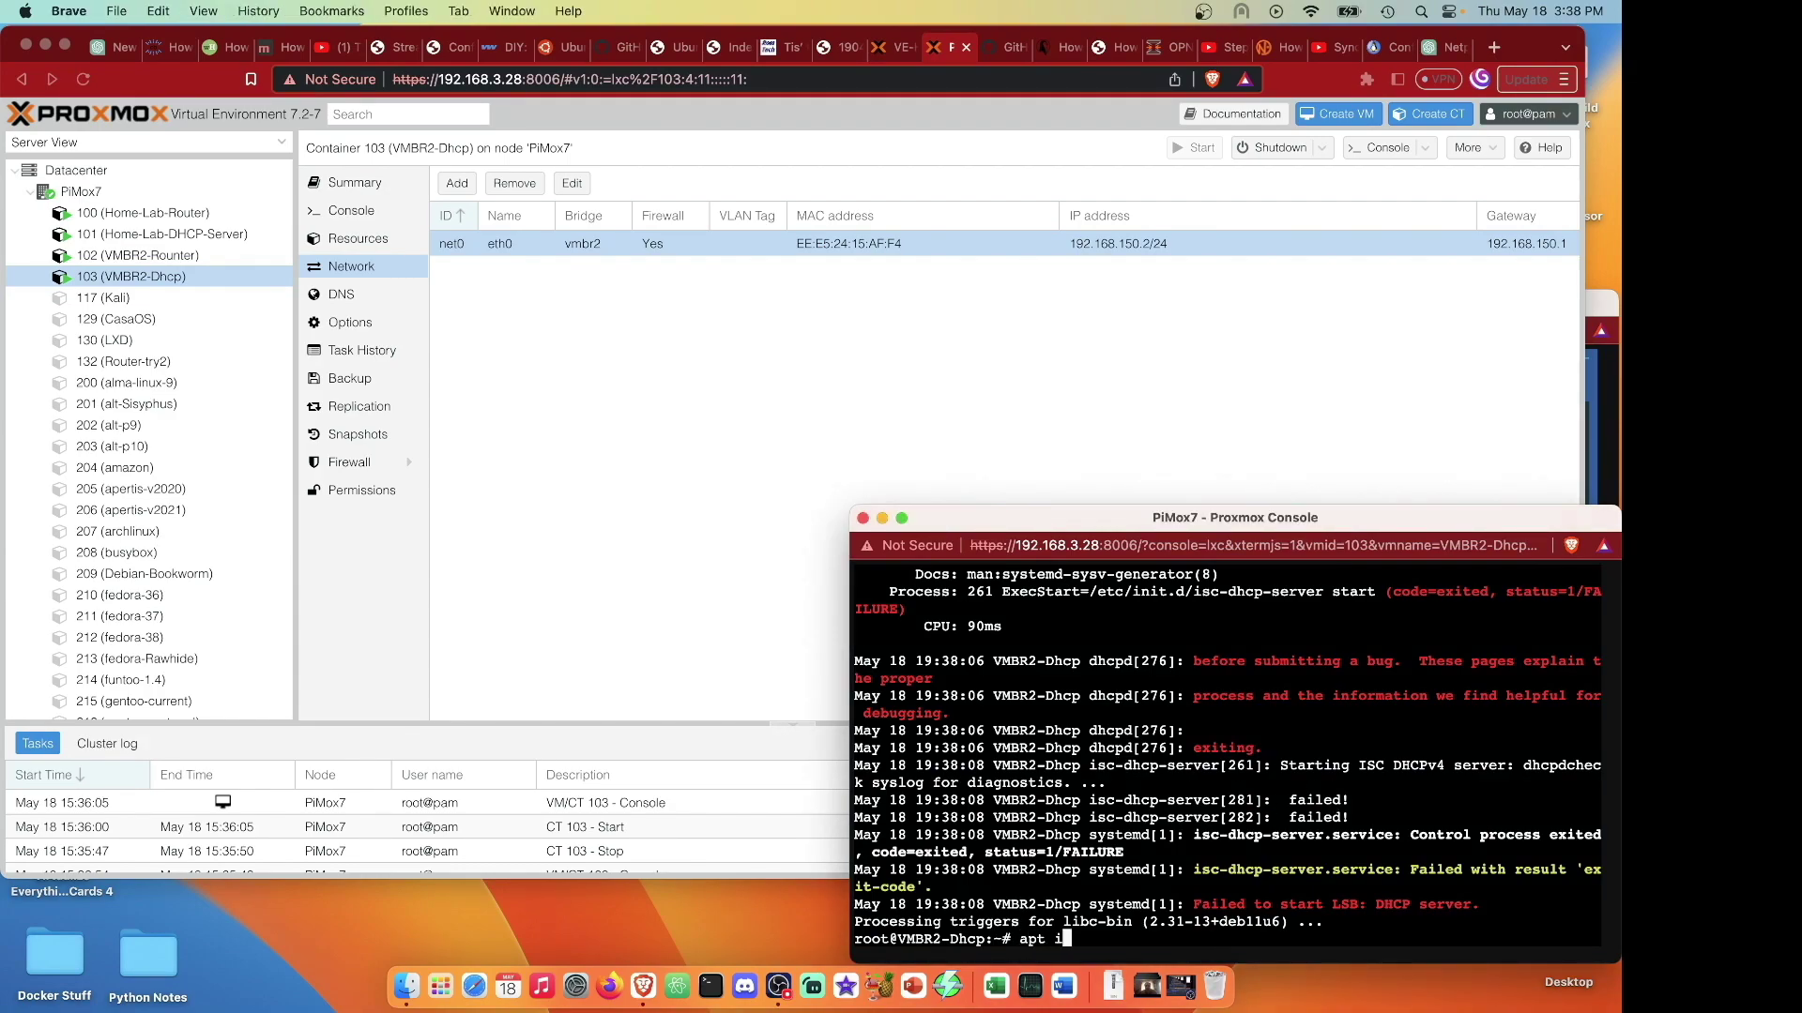
pyautogui.press('Return')
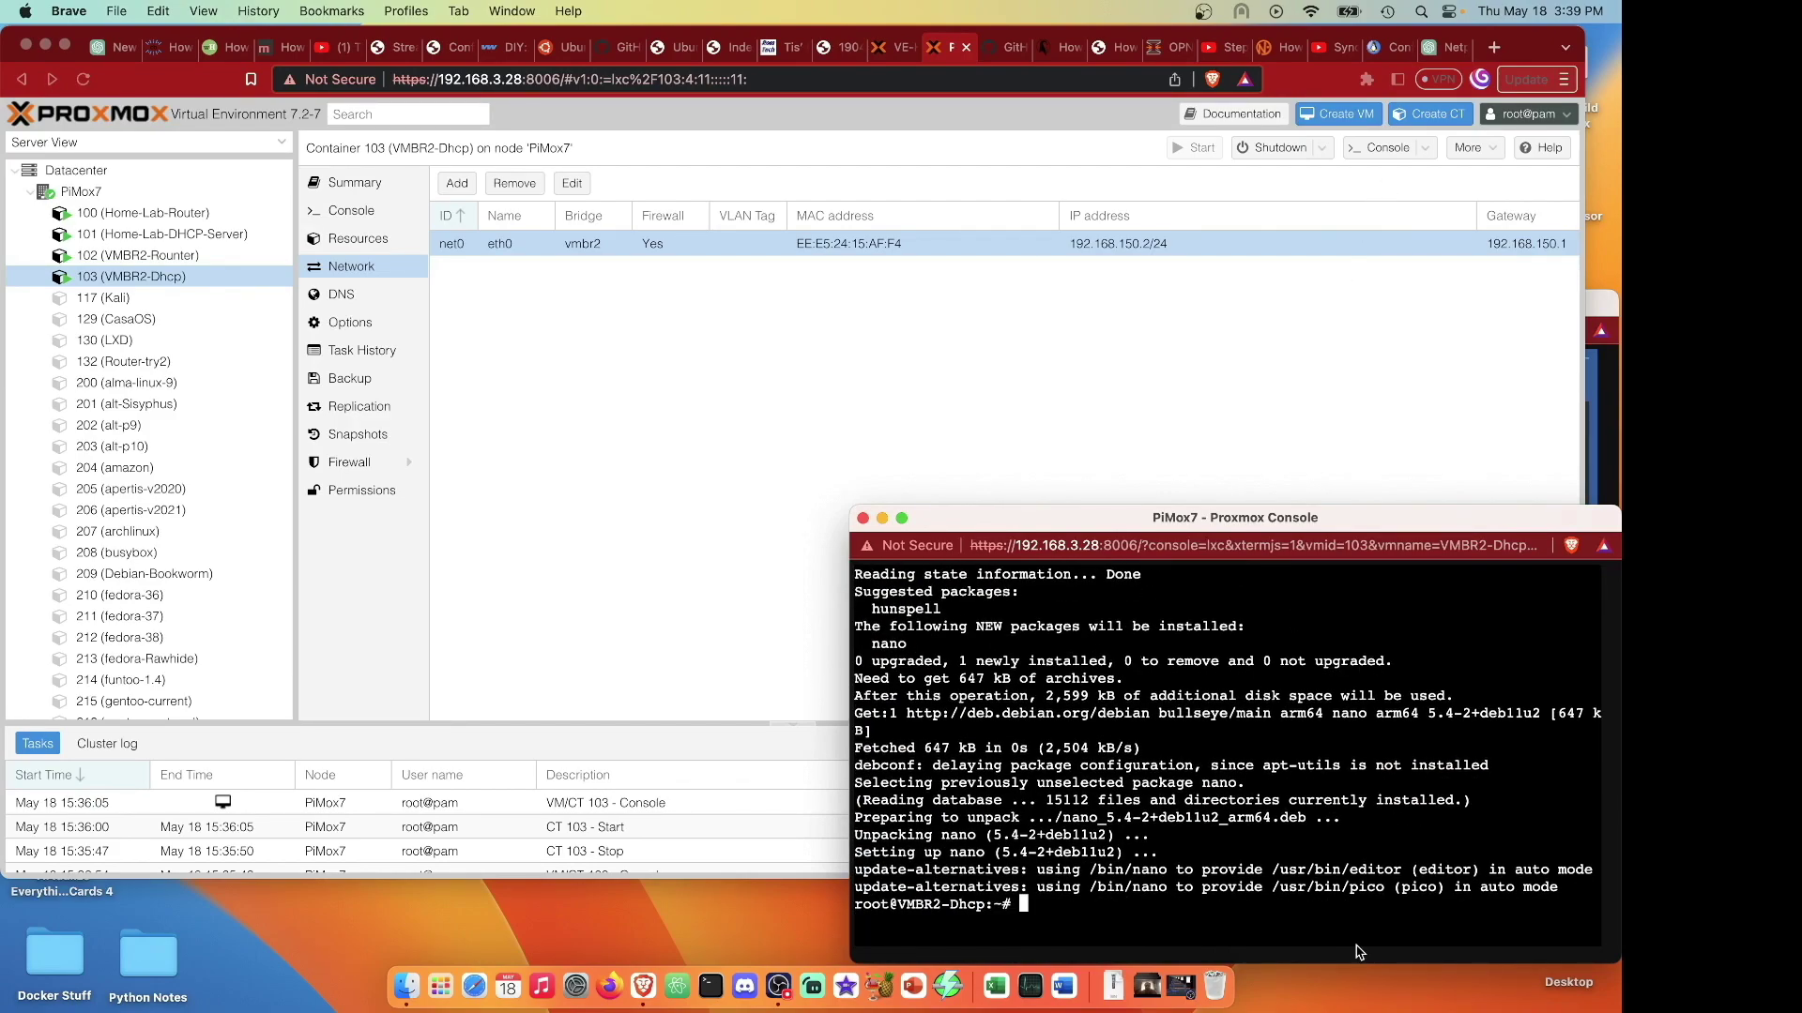
pyautogui.press('super+v')
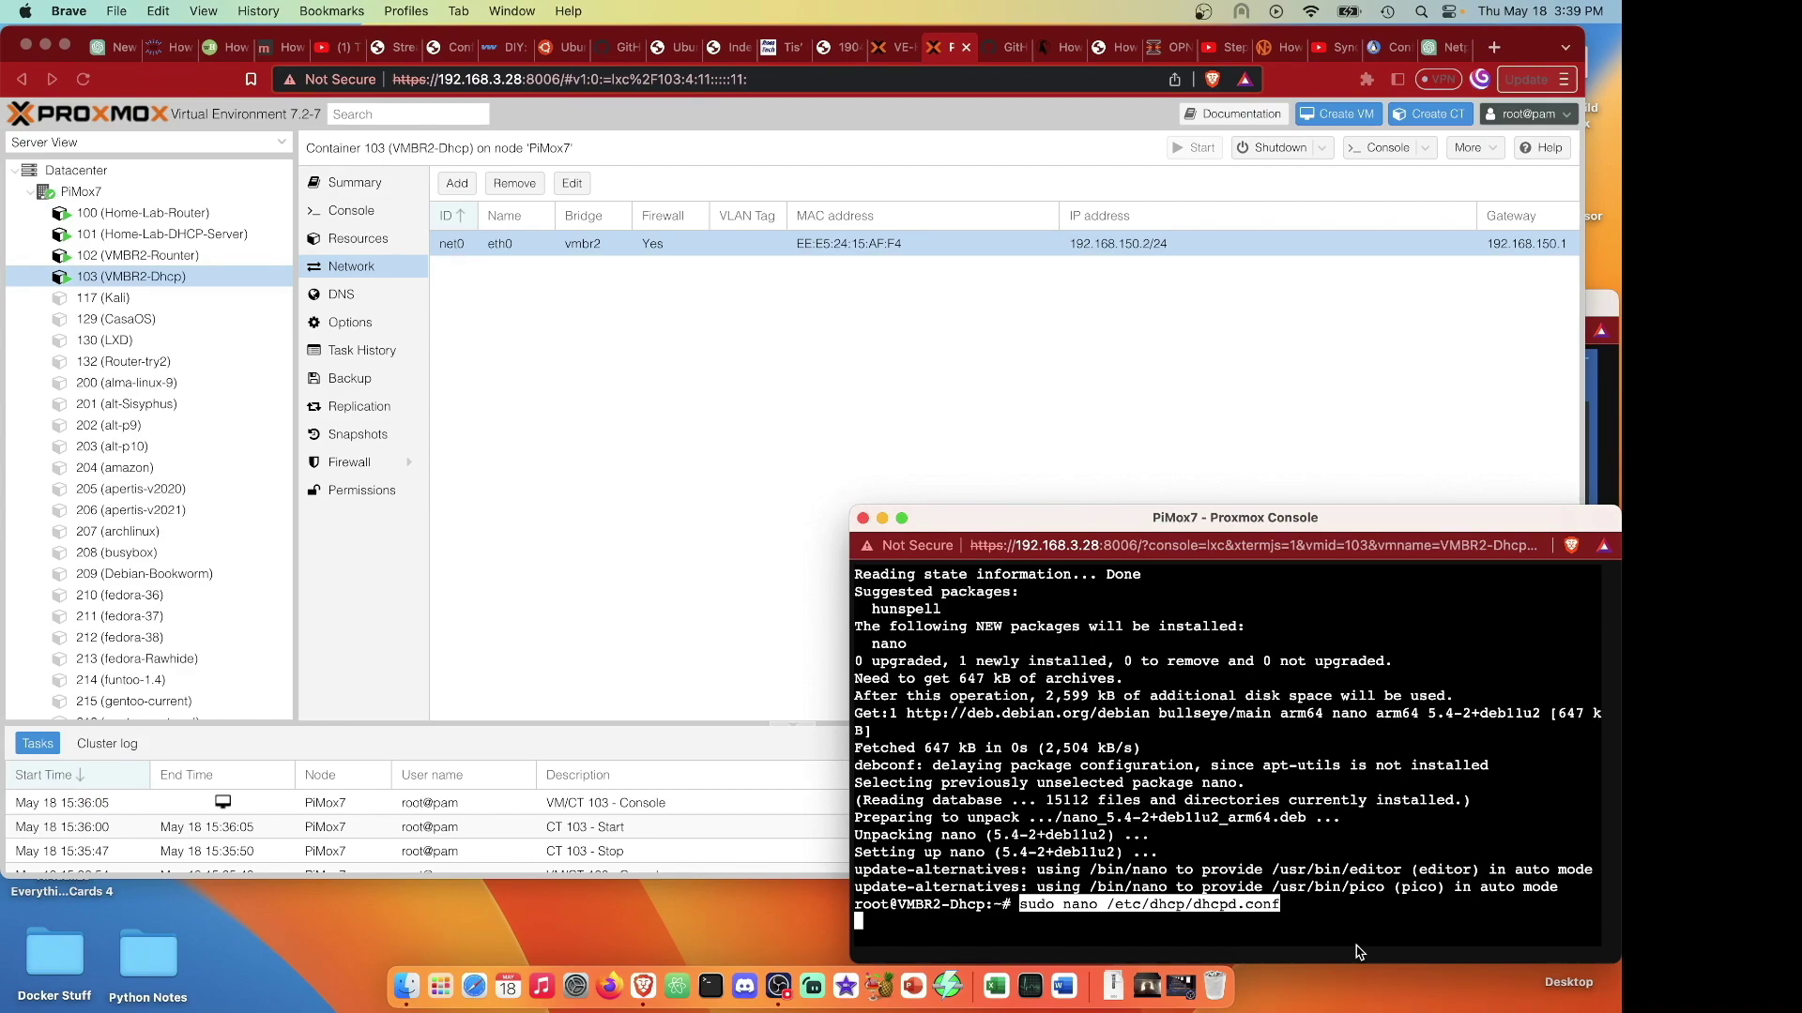
# In dhcpd.conf, replace the example domain-name-servers with 1.1.1.1 and 8.8.8.8.
pyautogui.press('Return')
pyautogui.write('#')
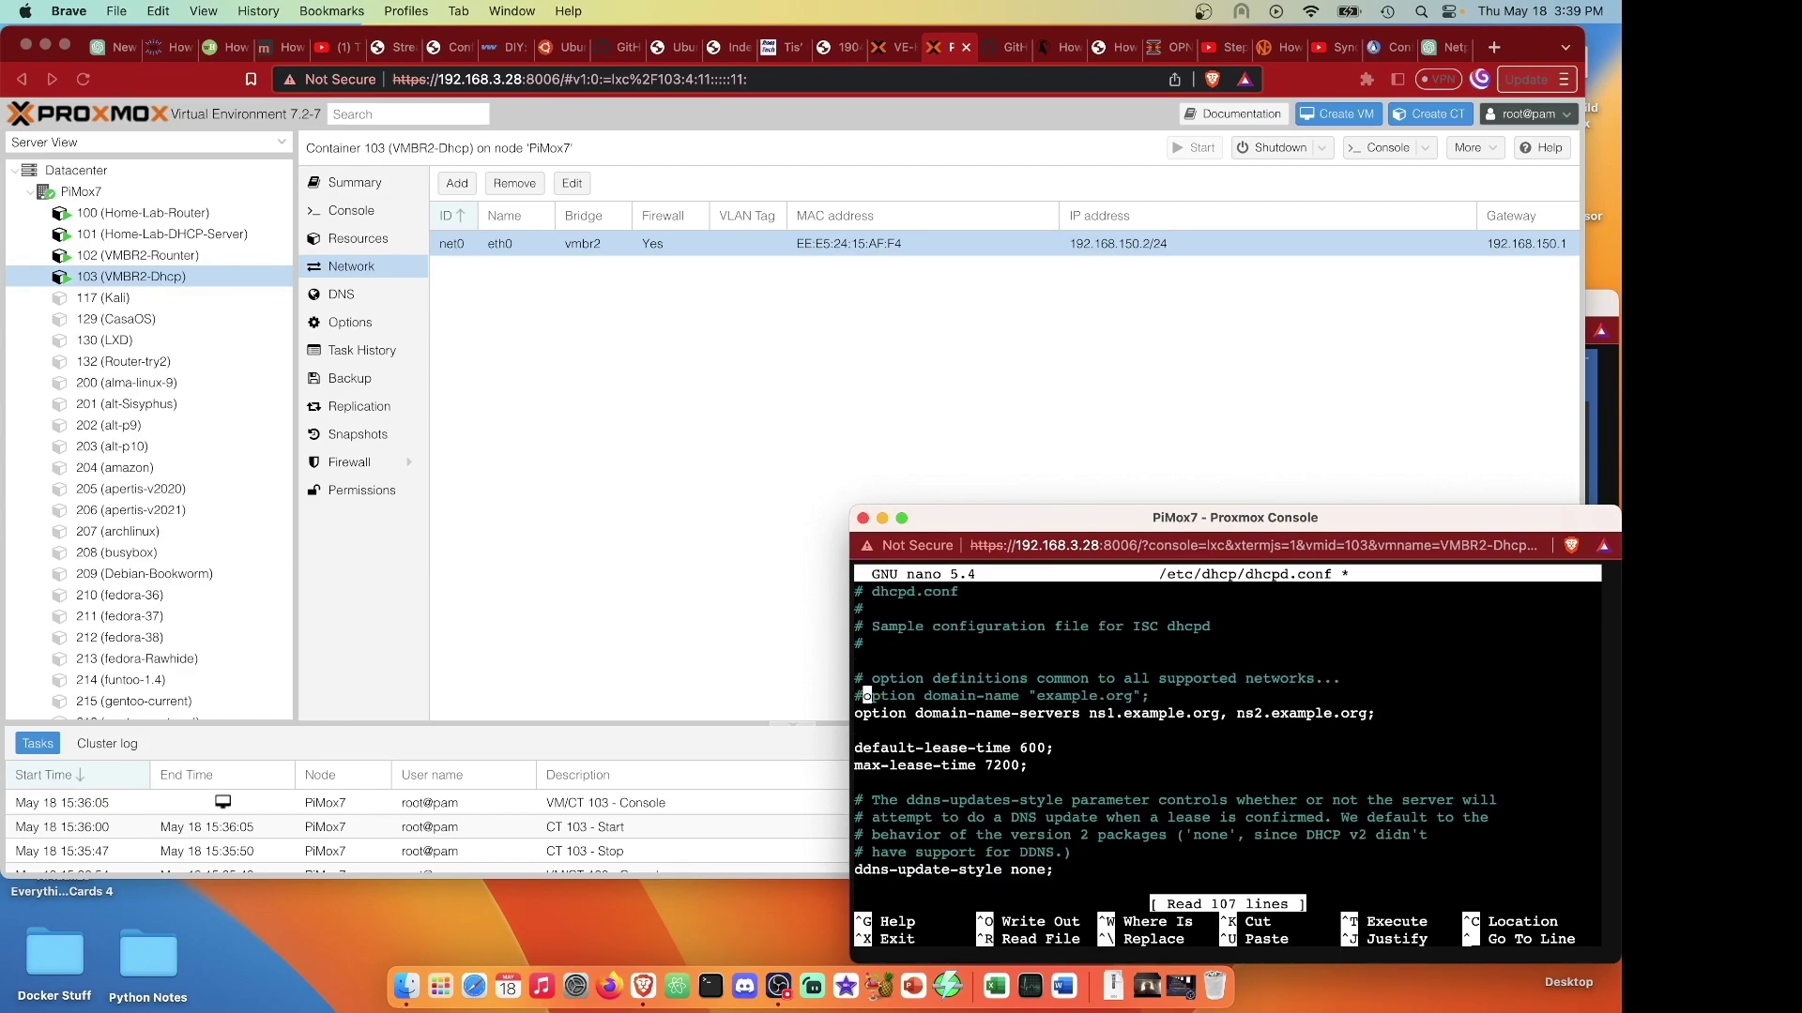
pyautogui.press('Down')
pyautogui.press('Right')
pyautogui.press('Right')
pyautogui.press('Right')
pyautogui.press('Right')
pyautogui.press('Right')
pyautogui.press('Right')
pyautogui.press('Right')
pyautogui.press('Right')
pyautogui.press('Right')
pyautogui.press('Right')
pyautogui.press('Right')
pyautogui.press('Right')
pyautogui.press('Right')
pyautogui.press('Right')
pyautogui.press('Right')
pyautogui.press('Right')
pyautogui.press('Right')
pyautogui.press('Right')
pyautogui.press('Right')
pyautogui.press('Right')
pyautogui.press('Right')
pyautogui.press('Right')
pyautogui.press('Right')
pyautogui.press('Right')
pyautogui.press('Right')
pyautogui.press('Right')
pyautogui.press('Right')
pyautogui.press('Right')
pyautogui.press('Right')
pyautogui.press('Right')
pyautogui.press('Right')
pyautogui.press('Right')
pyautogui.press('Right')
pyautogui.press('Right')
pyautogui.press('Right')
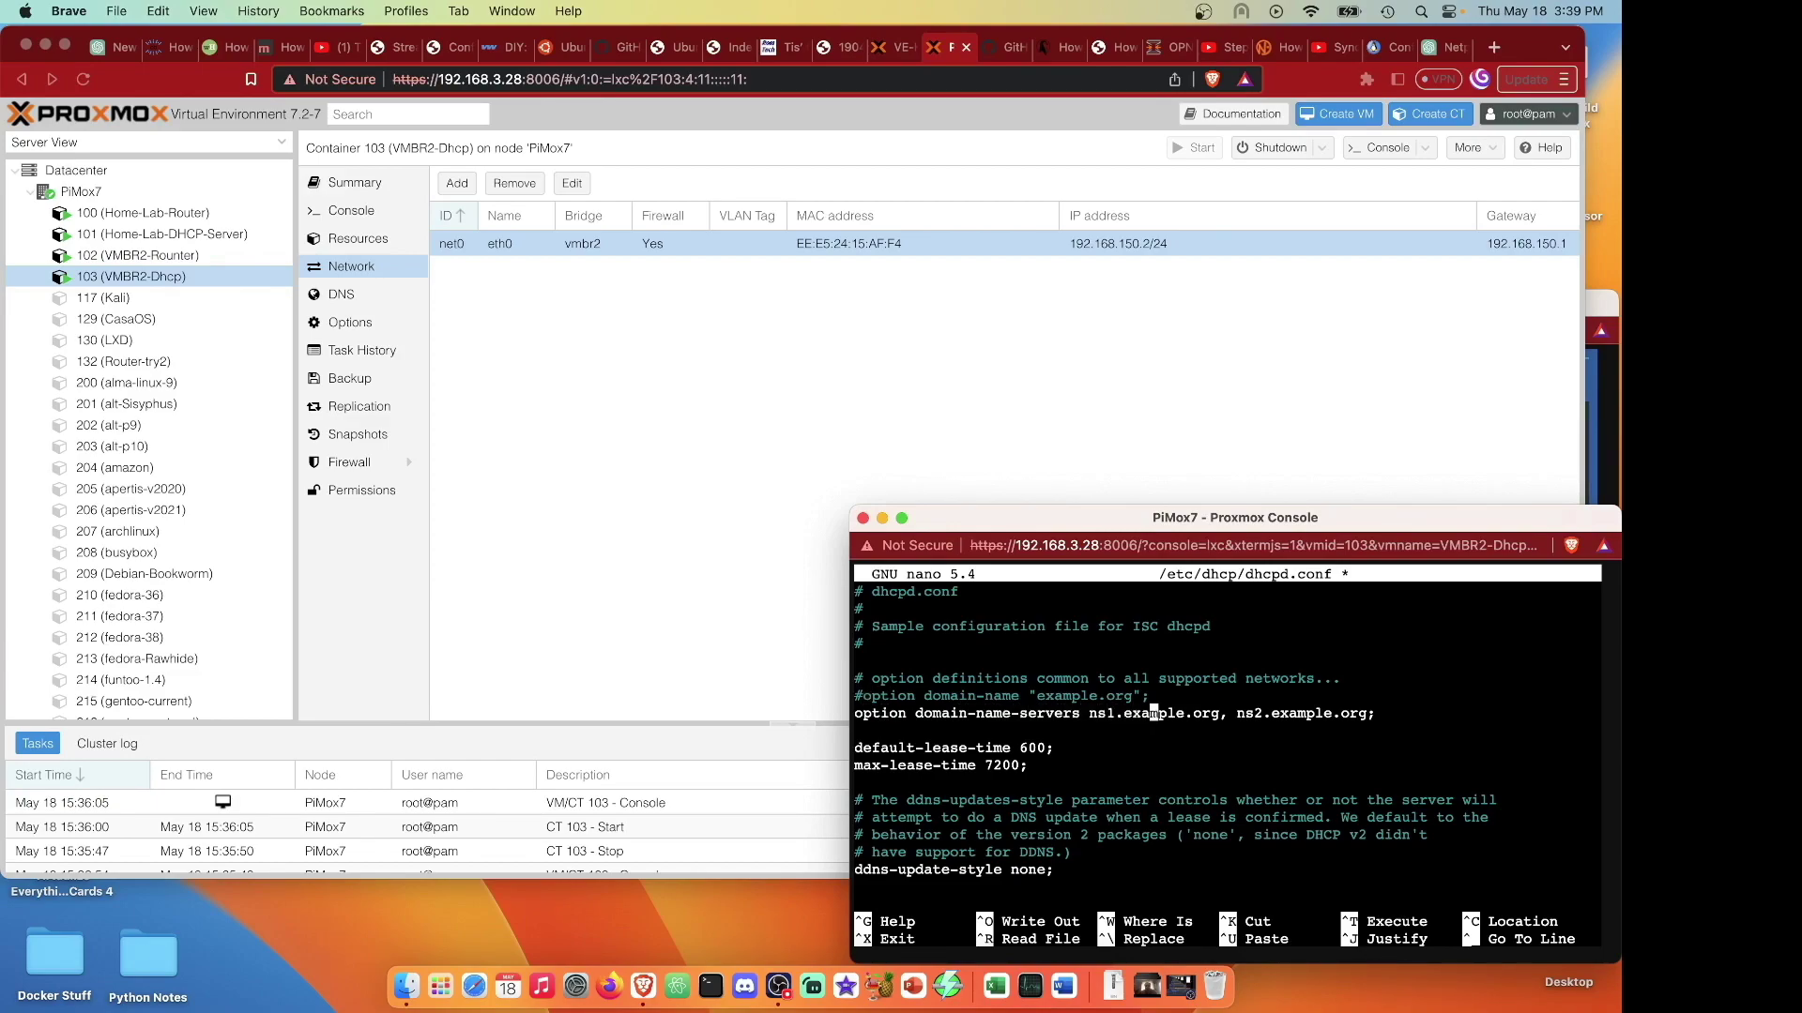
pyautogui.press('Right')
pyautogui.press('BackSpace')
pyautogui.press('BackSpace')
pyautogui.press('BackSpace')
pyautogui.press('BackSpace')
pyautogui.press('BackSpace')
pyautogui.press('BackSpace')
pyautogui.press('BackSpace')
pyautogui.press('BackSpace')
pyautogui.press('BackSpace')
pyautogui.press('BackSpace')
pyautogui.press('BackSpace')
pyautogui.press('BackSpace')
pyautogui.press('BackSpace')
pyautogui.press('BackSpace')
pyautogui.press('BackSpace')
pyautogui.write('1.1.1.1')
pyautogui.press('Right')
pyautogui.press('Right')
pyautogui.press('Right')
pyautogui.press('Right')
pyautogui.press('Right')
pyautogui.press('Right')
pyautogui.press('Right')
pyautogui.press('Right')
pyautogui.press('Right')
pyautogui.press('Right')
pyautogui.press('Right')
pyautogui.press('Right')
pyautogui.press('Right')
pyautogui.press('Right')
pyautogui.press('Right')
pyautogui.press('Right')
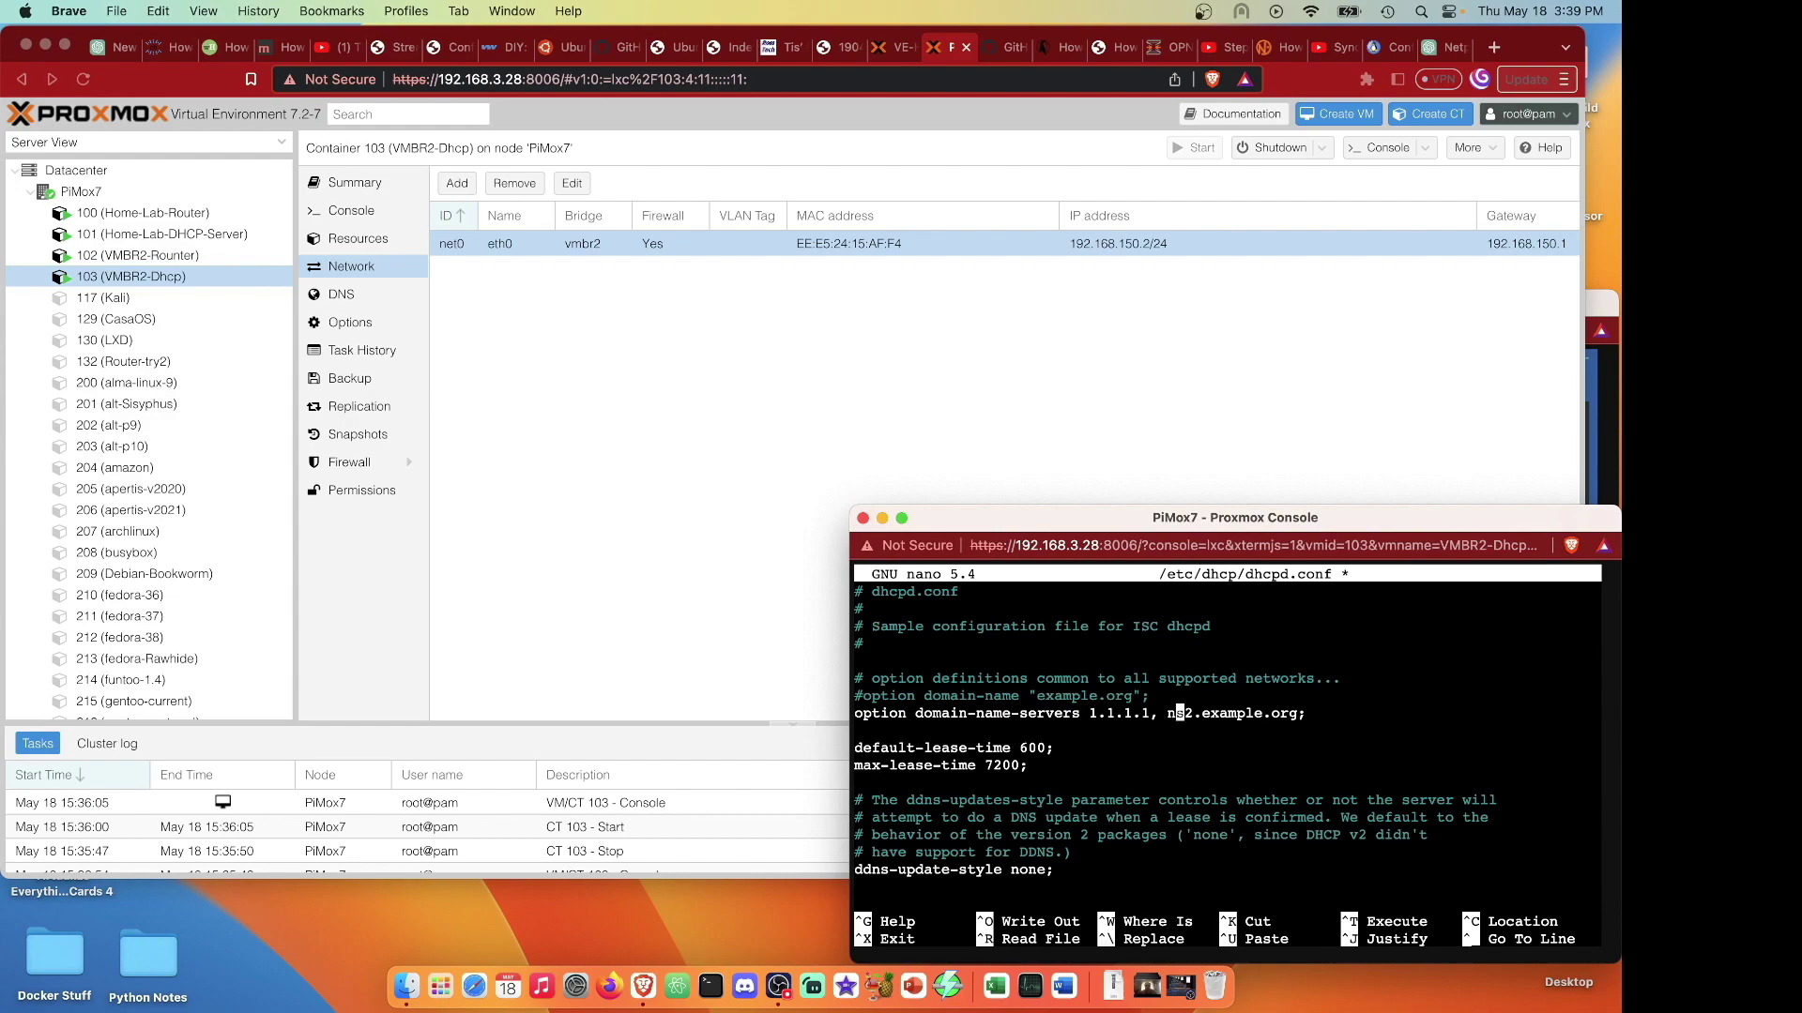
pyautogui.press('Right')
pyautogui.press('BackSpace')
pyautogui.press('BackSpace')
pyautogui.press('BackSpace')
pyautogui.press('BackSpace')
pyautogui.press('BackSpace')
pyautogui.press('BackSpace')
pyautogui.press('BackSpace')
pyautogui.press('BackSpace')
pyautogui.press('BackSpace')
pyautogui.press('BackSpace')
pyautogui.press('BackSpace')
pyautogui.press('BackSpace')
pyautogui.press('BackSpace')
pyautogui.press('BackSpace')
pyautogui.press('BackSpace')
pyautogui.write('8.8.8.8')
# Uncomment the subnet and range lines of the sample 10.254.239.0 subnet.
pyautogui.scroll(-2, 1173, 741)
pyautogui.click(858, 852)
pyautogui.press('Down')
pyautogui.press('Down')
pyautogui.press('Down')
pyautogui.press('Down')
pyautogui.press('Down')
pyautogui.press('Down')
pyautogui.press('Down')
pyautogui.press('Down')
pyautogui.press('Down')
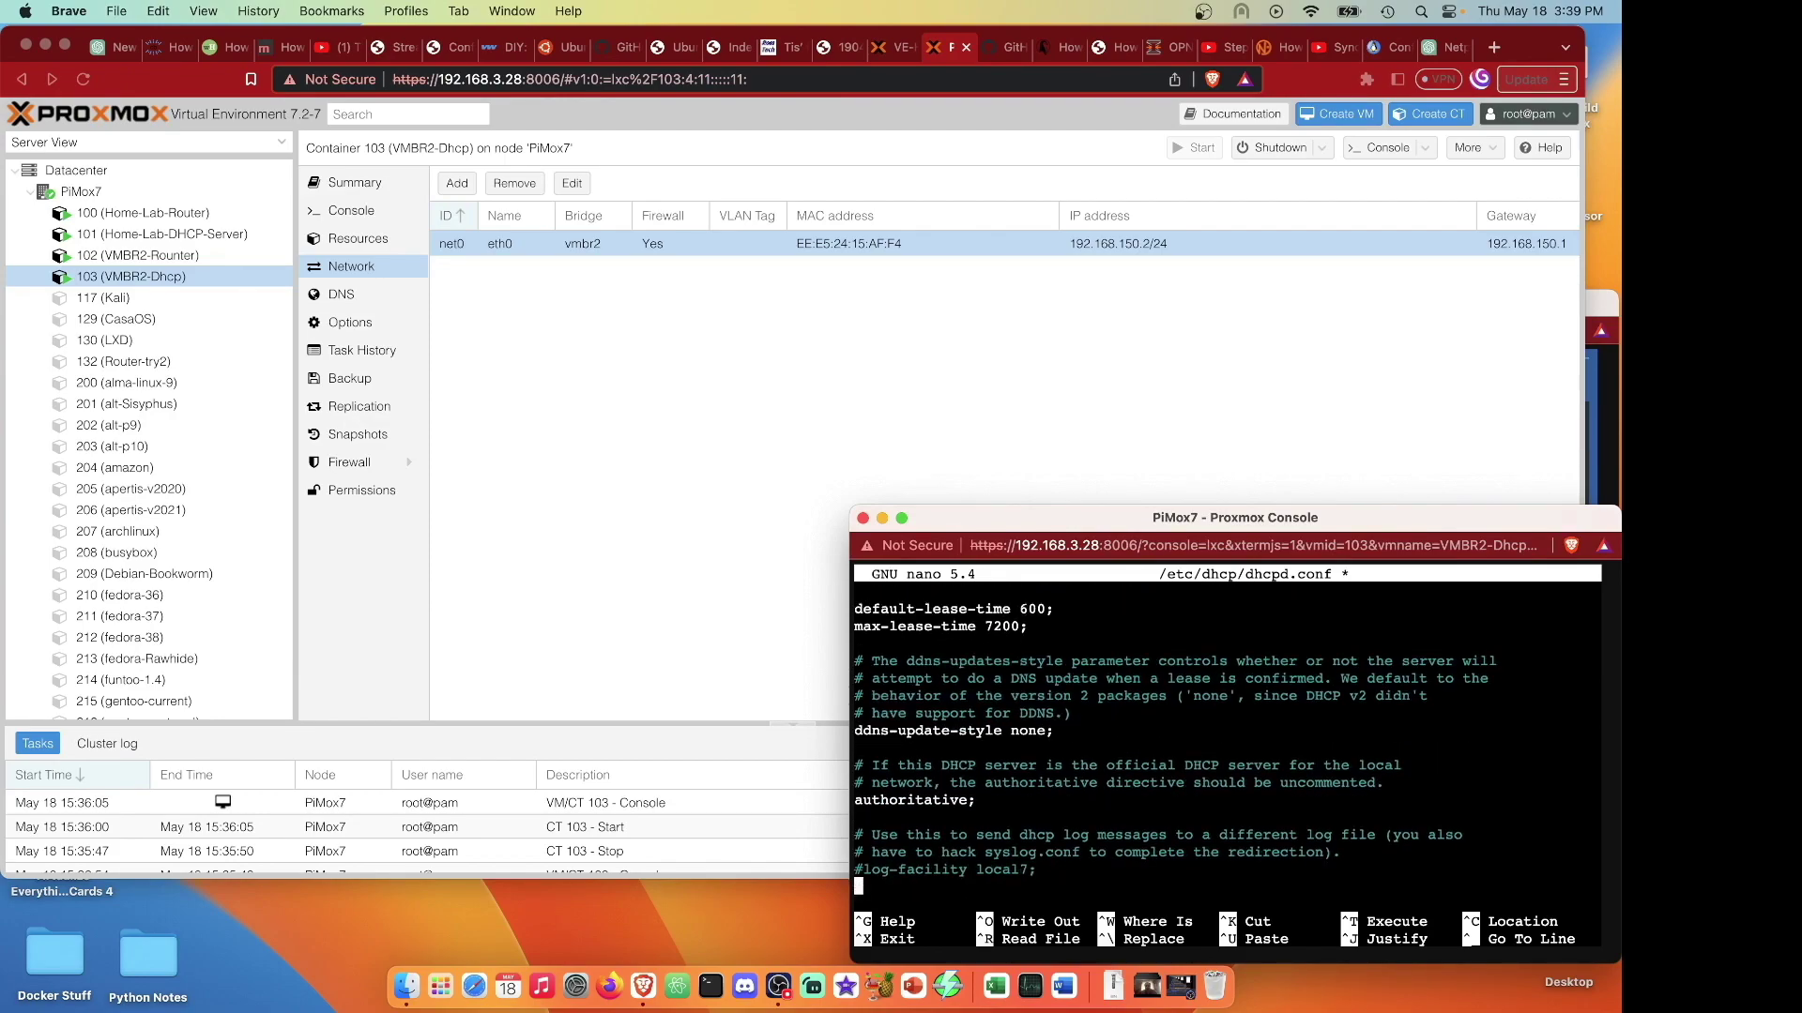
pyautogui.press('Down')
pyautogui.press('Down')
pyautogui.press('Down')
pyautogui.press('Down')
pyautogui.press('Down')
pyautogui.press('Down')
pyautogui.press('Down')
pyautogui.press('Down')
pyautogui.press('Down')
pyautogui.press('Down')
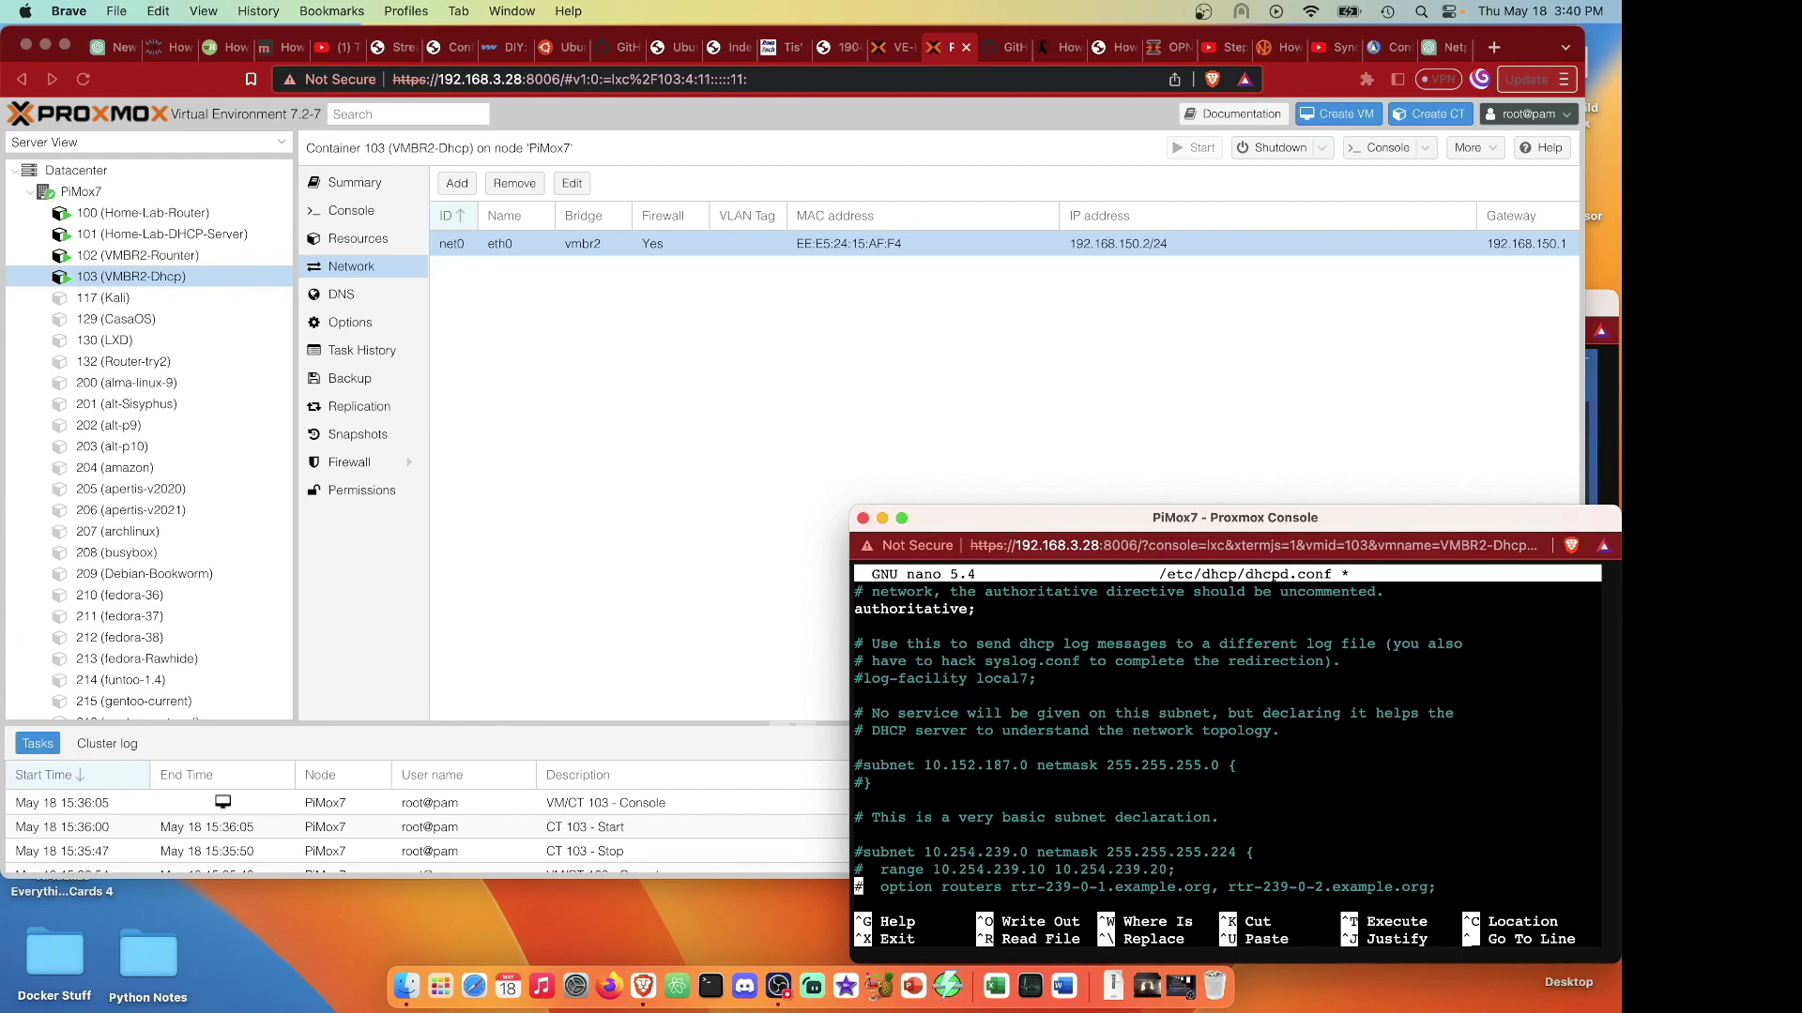
pyautogui.press('Up')
pyautogui.press('Up')
pyautogui.press('Up')
pyautogui.press('Up')
pyautogui.press('Up')
pyautogui.press('Right')
pyautogui.press('BackSpace')
pyautogui.press('Down')
pyautogui.press('Right')
pyautogui.press('BackSpace')
pyautogui.press('Down')
# Uncomment that sample subnet's option routers line and closing brace.
pyautogui.press('Right')
pyautogui.press('BackSpace')
pyautogui.press('Down')
pyautogui.press('Right')
pyautogui.press('BackSpace')
pyautogui.press('Up')
pyautogui.press('Up')
pyautogui.press('Up')
pyautogui.press('Right')
pyautogui.press('Right')
pyautogui.press('Right')
pyautogui.press('Right')
pyautogui.press('Right')
pyautogui.press('Right')
pyautogui.press('Right')
pyautogui.press('Right')
pyautogui.press('Right')
pyautogui.press('Right')
pyautogui.press('Right')
pyautogui.press('Right')
pyautogui.press('Right')
pyautogui.press('Right')
pyautogui.press('Right')
pyautogui.press('Right')
pyautogui.press('Right')
pyautogui.press('Right')
pyautogui.press('Right')
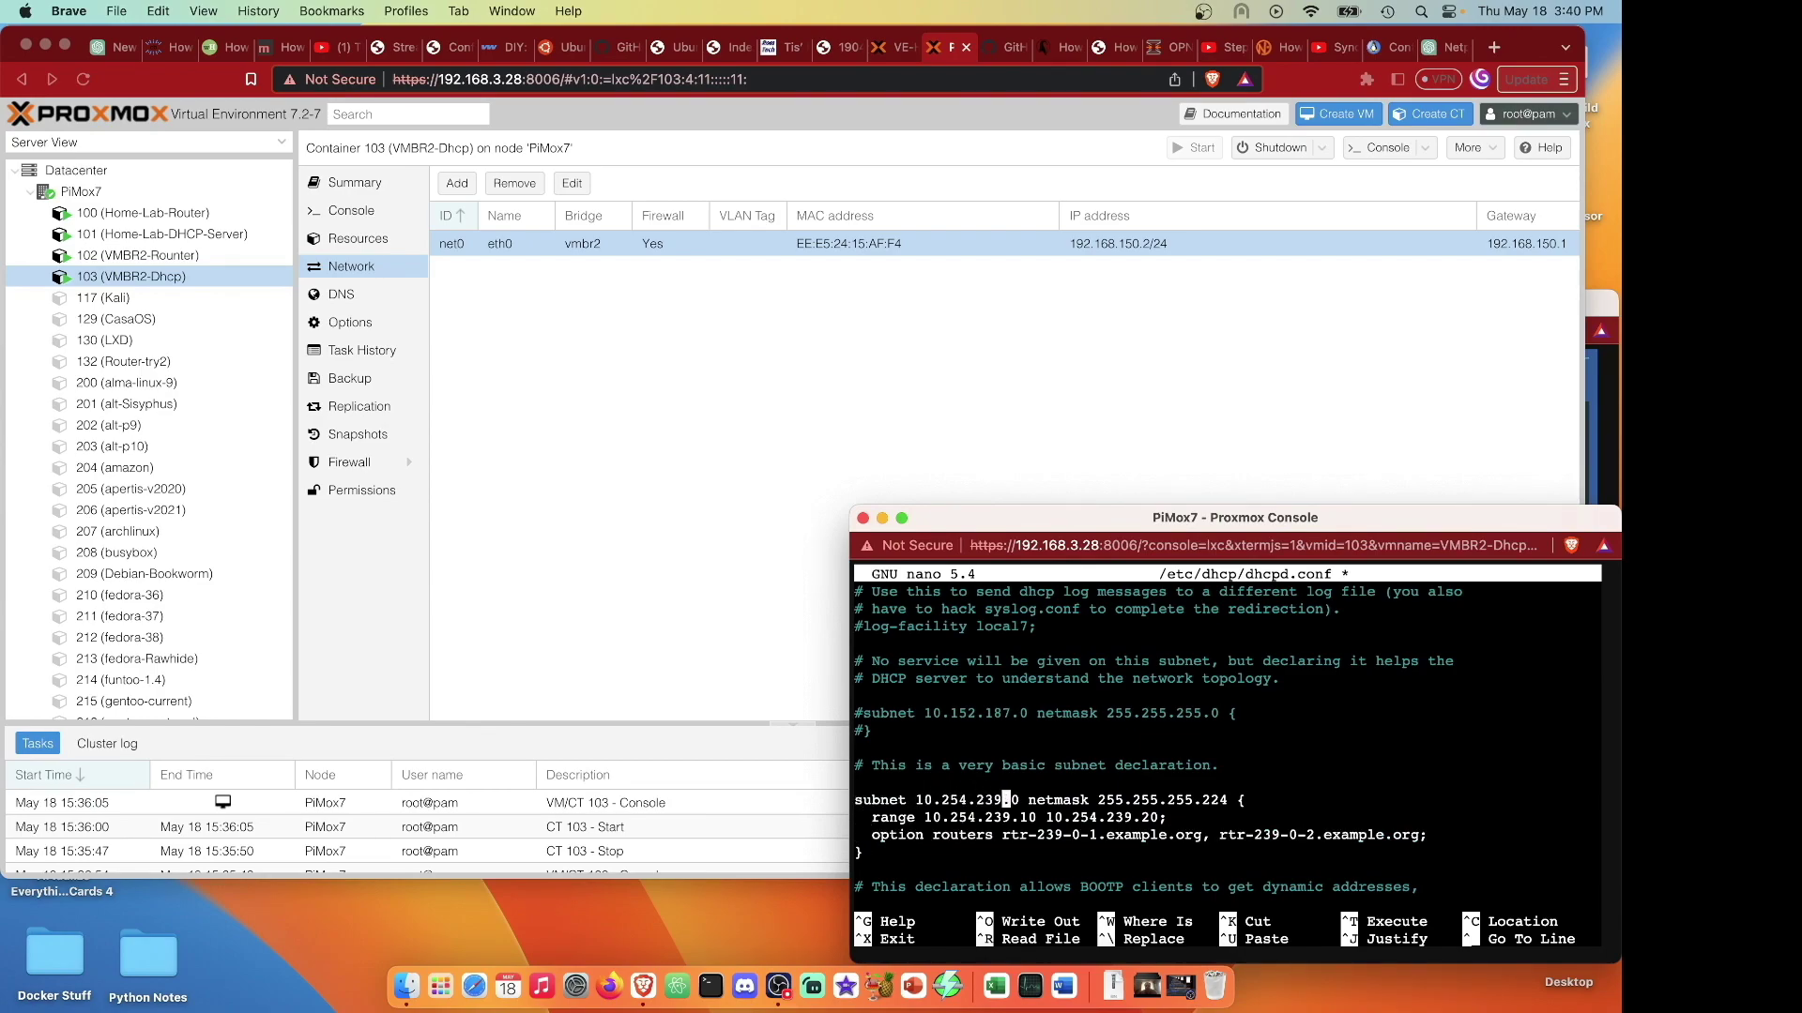
# Change the subnet line to 192.168.150.0 netmask 255.255.255.0.
pyautogui.press('BackSpace')
pyautogui.press('BackSpace')
pyautogui.press('BackSpace')
pyautogui.press('BackSpace')
pyautogui.press('BackSpace')
pyautogui.press('BackSpace')
pyautogui.press('BackSpace')
pyautogui.press('BackSpace')
pyautogui.press('BackSpace')
pyautogui.press('BackSpace')
pyautogui.press('BackSpace')
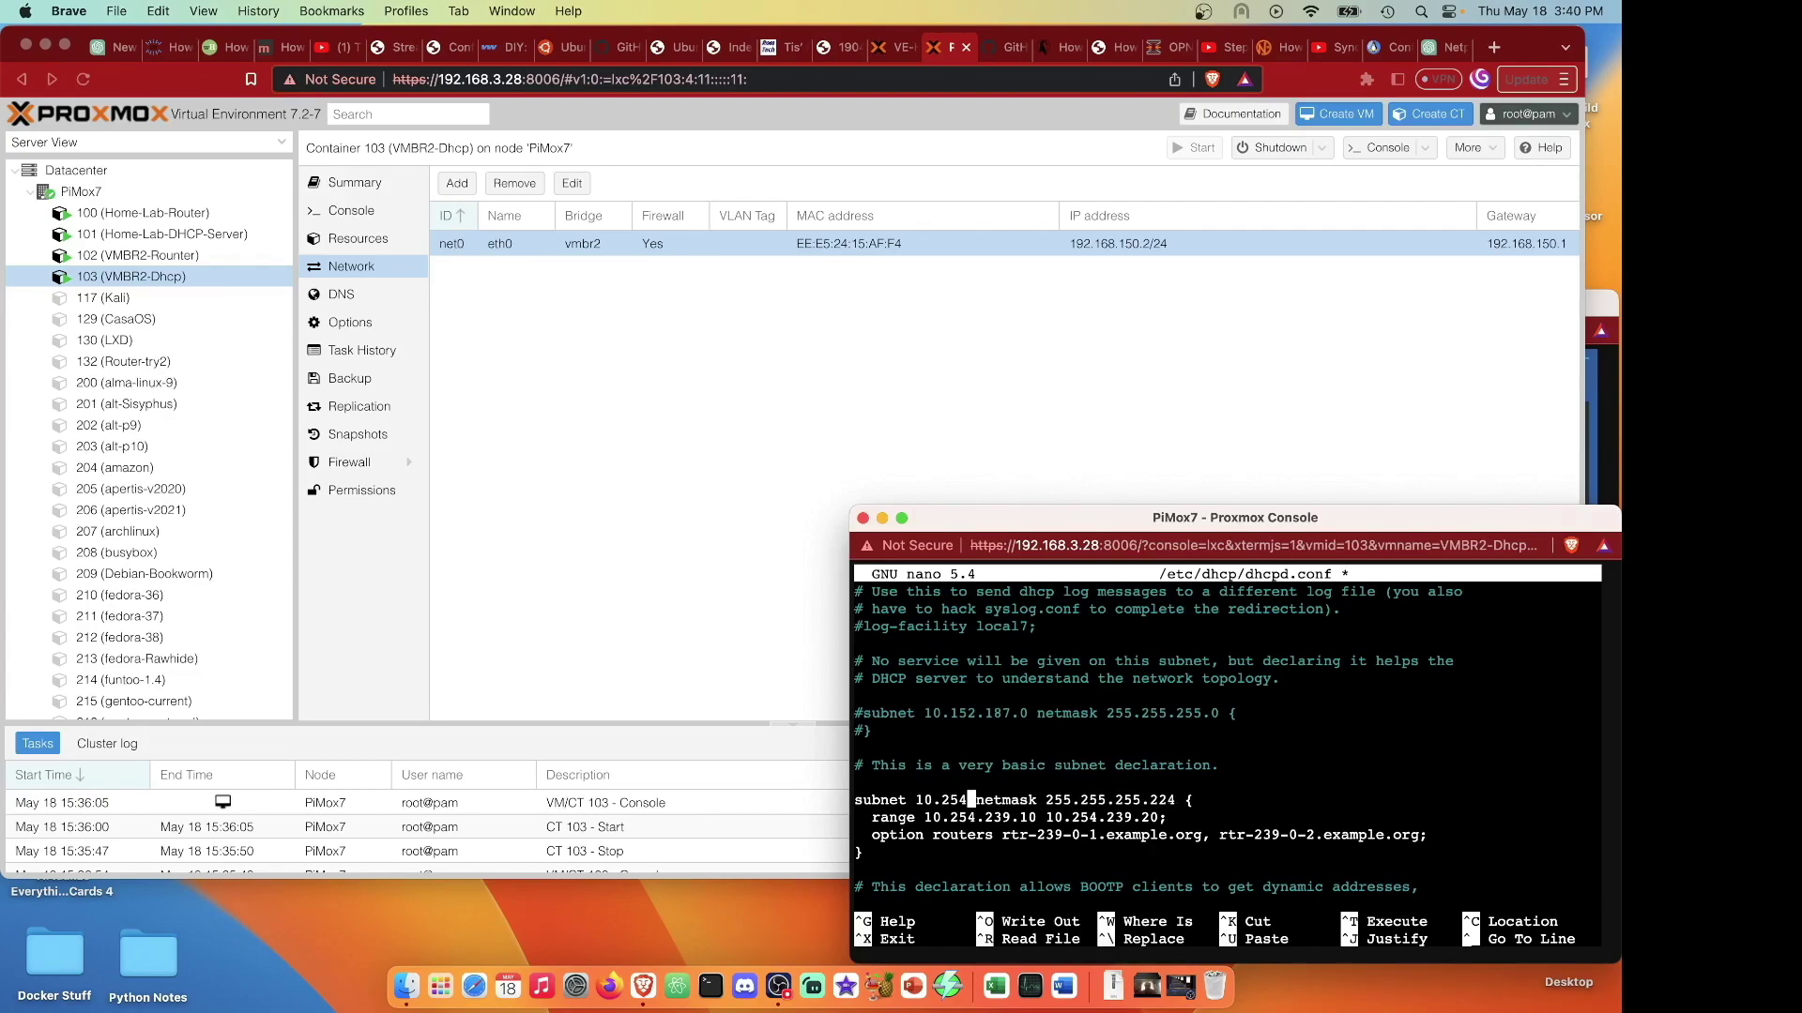
pyautogui.press('BackSpace')
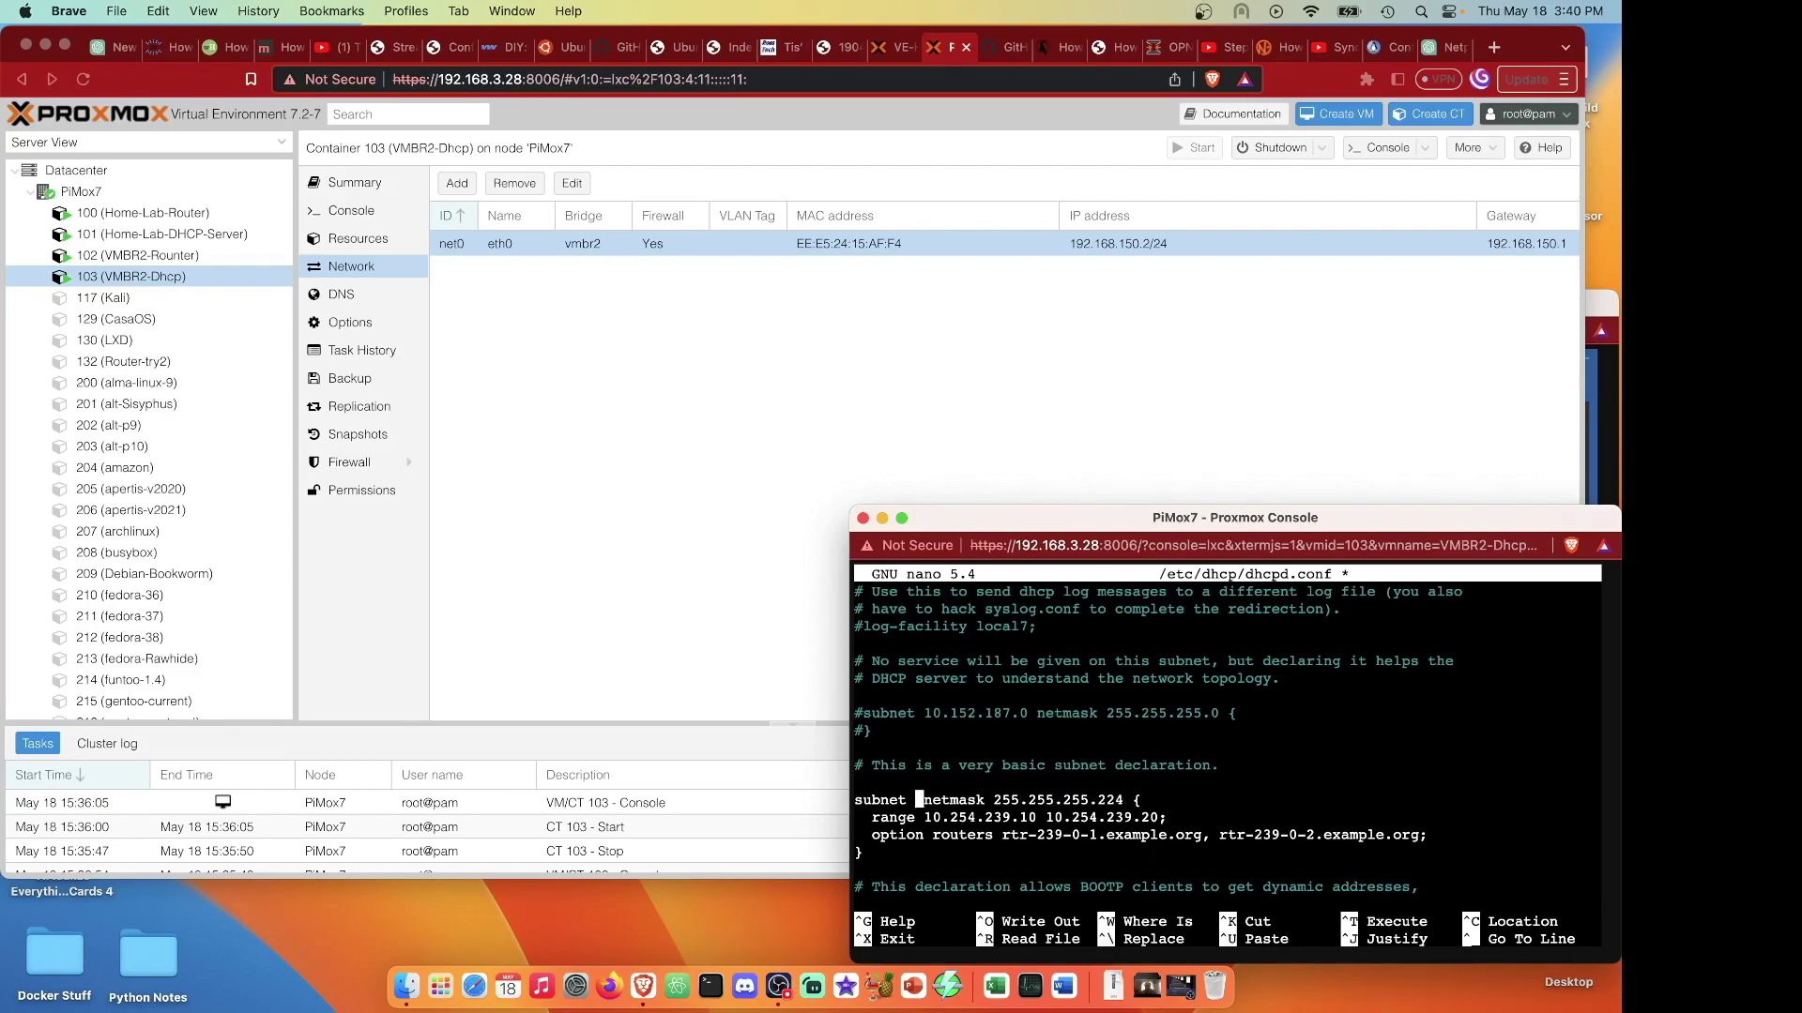
pyautogui.write('192.168')
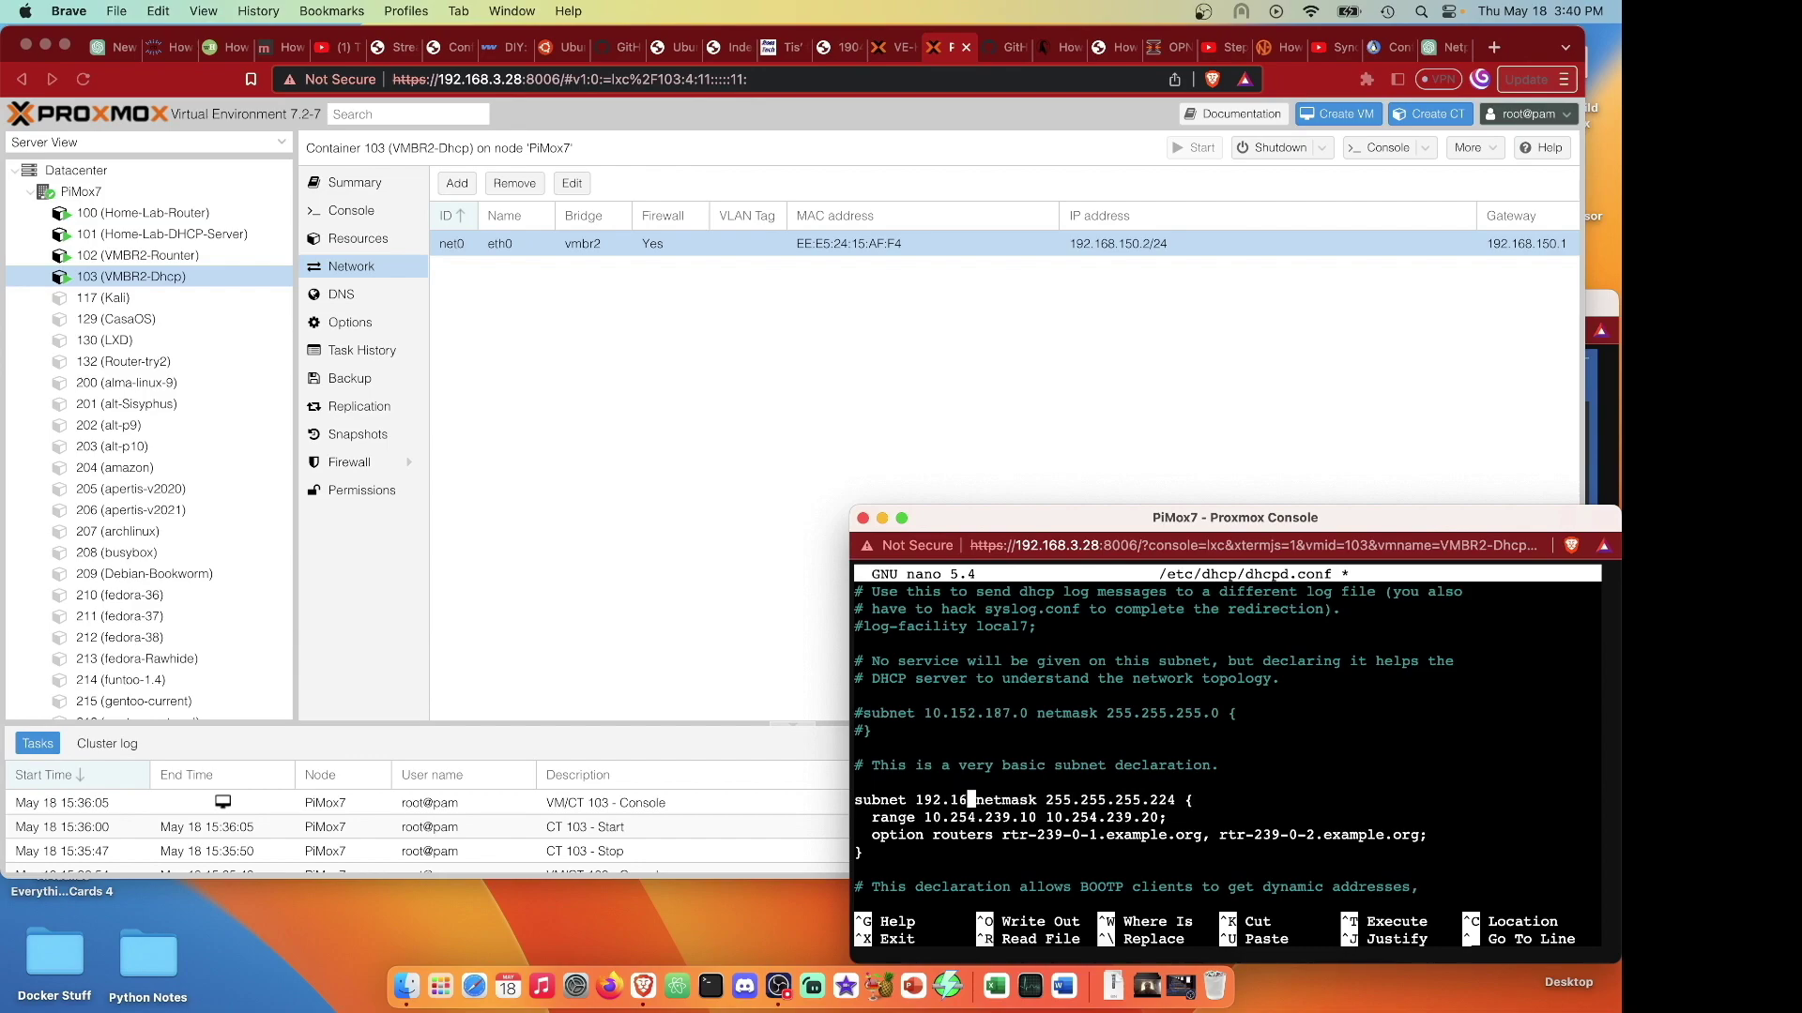
pyautogui.write('.150.0')
pyautogui.press('Right')
pyautogui.press('Right')
pyautogui.press('Right')
pyautogui.press('Right')
pyautogui.press('Right')
pyautogui.press('Right')
pyautogui.press('Right')
pyautogui.press('Right')
pyautogui.press('Right')
pyautogui.press('Right')
pyautogui.press('Right')
pyautogui.press('Right')
pyautogui.press('Right')
pyautogui.press('Right')
pyautogui.press('Right')
pyautogui.press('Right')
pyautogui.press('Right')
pyautogui.press('Right')
pyautogui.press('Right')
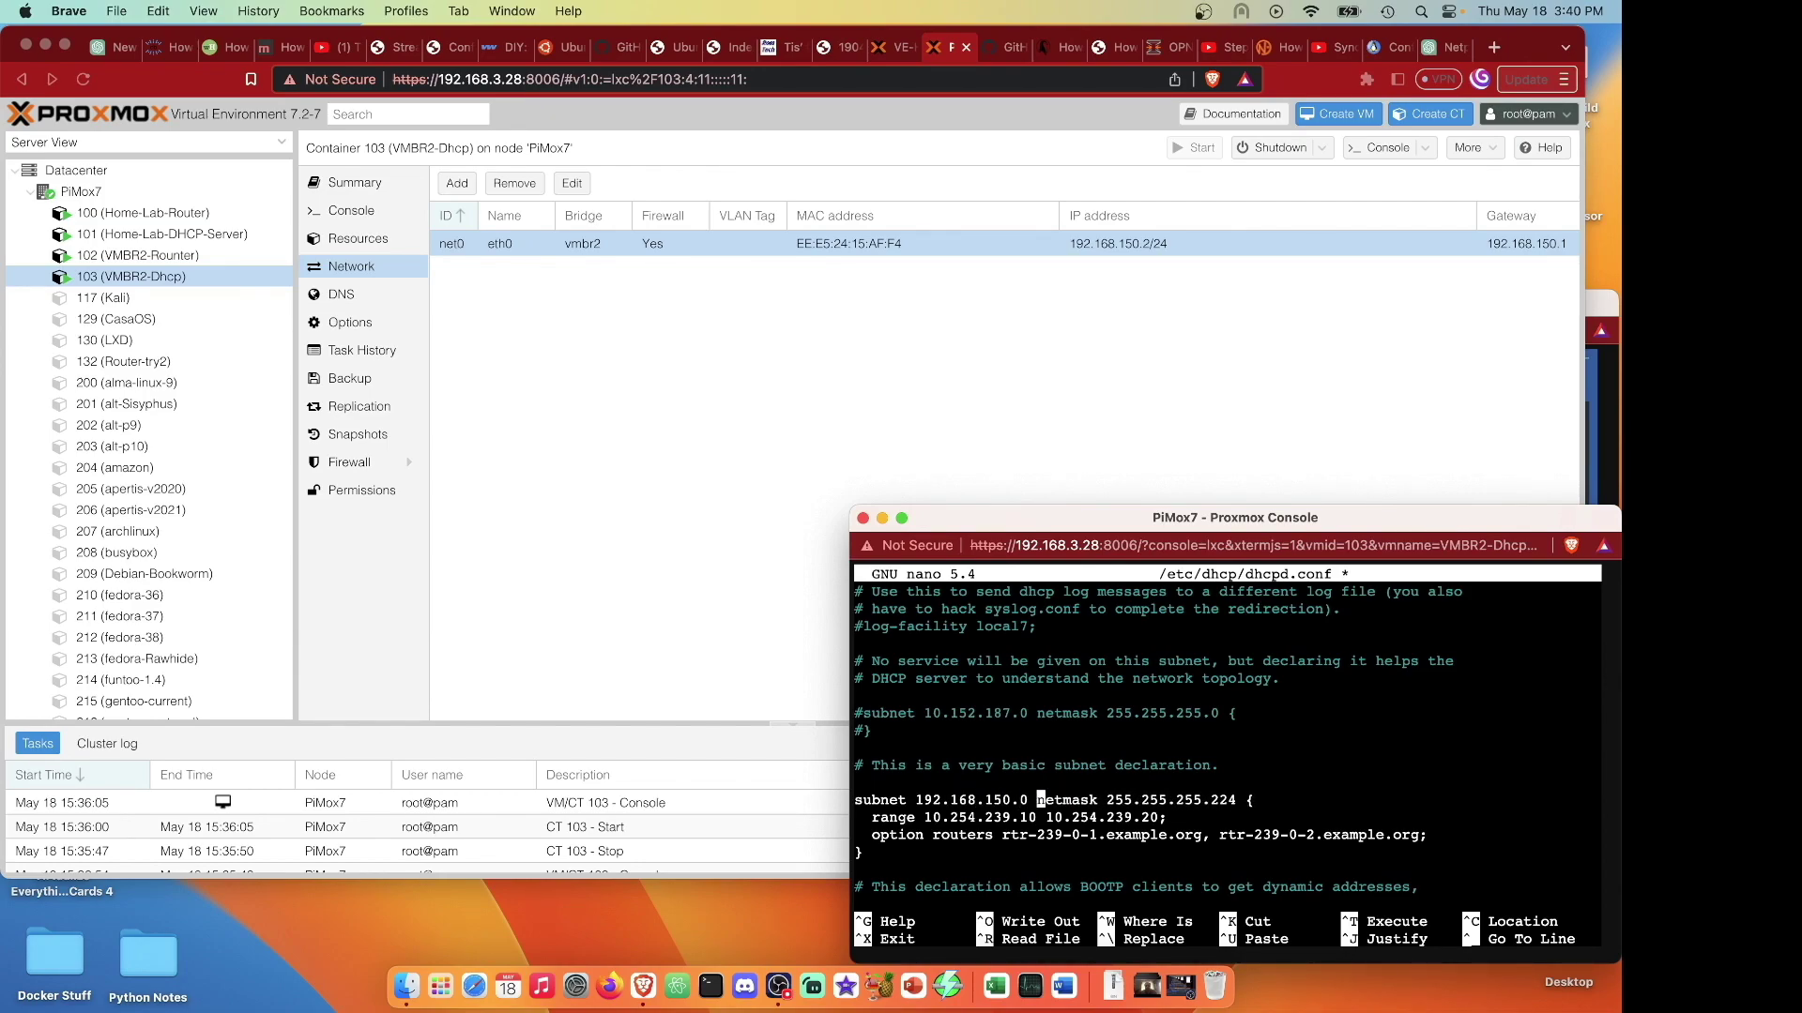
pyautogui.press('Right')
pyautogui.press('Right')
pyautogui.press('Right')
pyautogui.press('Right')
pyautogui.press('Right')
pyautogui.press('BackSpace')
pyautogui.press('BackSpace')
pyautogui.press('BackSpace')
pyautogui.write('0')
# Set the DHCP range to 192.168.150.100 through 192.168.150.200.
pyautogui.press('Down')
pyautogui.press('Left')
pyautogui.press('Left')
pyautogui.press('Left')
pyautogui.press('Left')
pyautogui.press('Left')
pyautogui.press('Left')
pyautogui.press('Left')
pyautogui.press('Left')
pyautogui.press('Left')
pyautogui.press('Left')
pyautogui.press('Left')
pyautogui.press('Left')
pyautogui.press('Left')
pyautogui.press('Left')
pyautogui.press('Left')
pyautogui.press('BackSpace')
pyautogui.press('BackSpace')
pyautogui.press('BackSpace')
pyautogui.press('BackSpace')
pyautogui.press('BackSpace')
pyautogui.press('BackSpace')
pyautogui.press('BackSpace')
pyautogui.press('BackSpace')
pyautogui.press('BackSpace')
pyautogui.press('BackSpace')
pyautogui.press('BackSpace')
pyautogui.press('BackSpace')
pyautogui.write('92.168')
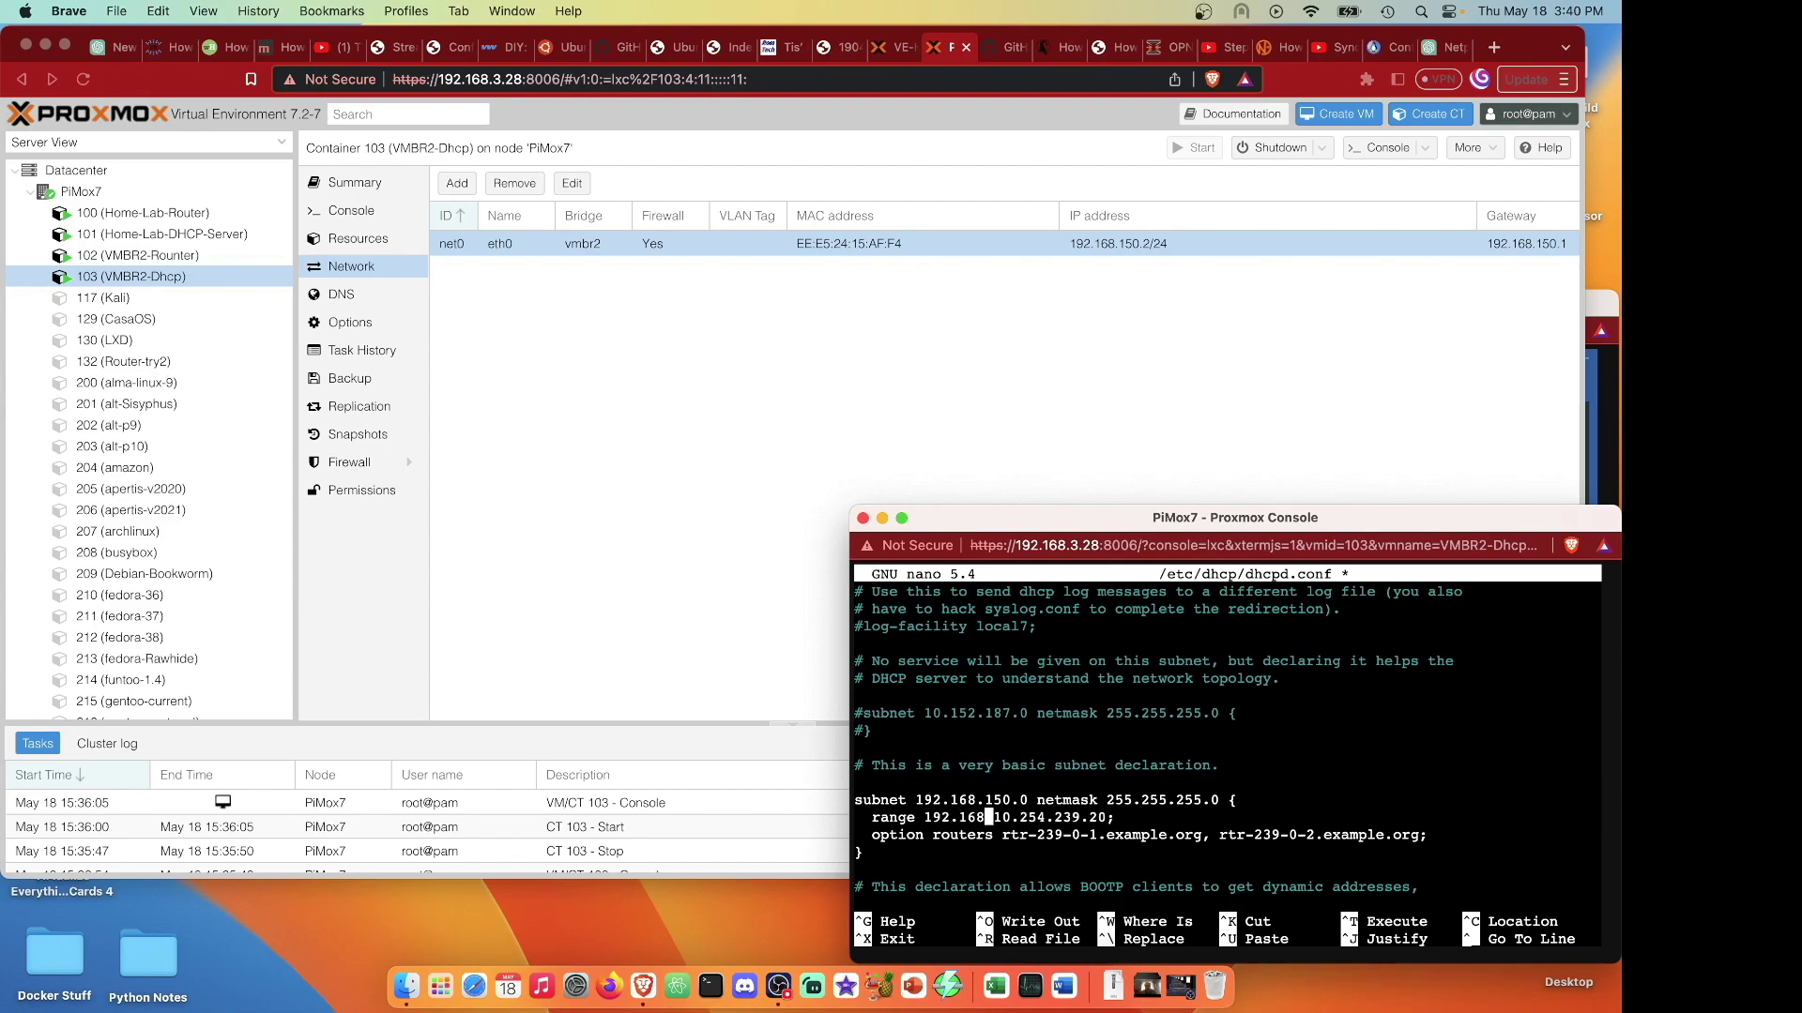
pyautogui.write('.150.100')
pyautogui.press('Right')
pyautogui.press('Right')
pyautogui.press('Right')
pyautogui.press('Right')
pyautogui.press('Right')
pyautogui.press('Right')
pyautogui.press('Right')
pyautogui.press('Right')
pyautogui.press('Right')
pyautogui.press('Right')
pyautogui.press('Right')
pyautogui.press('Right')
pyautogui.press('Right')
pyautogui.press('Right')
pyautogui.press('BackSpace')
pyautogui.press('BackSpace')
pyautogui.press('BackSpace')
pyautogui.press('BackSpace')
pyautogui.press('BackSpace')
pyautogui.press('BackSpace')
pyautogui.press('BackSpace')
pyautogui.press('BackSpace')
pyautogui.press('BackSpace')
pyautogui.press('BackSpace')
pyautogui.press('BackSpace')
pyautogui.press('BackSpace')
pyautogui.press('BackSpace')
pyautogui.write('192/')
pyautogui.press('BackSpace')
pyautogui.write('.168.150.200')
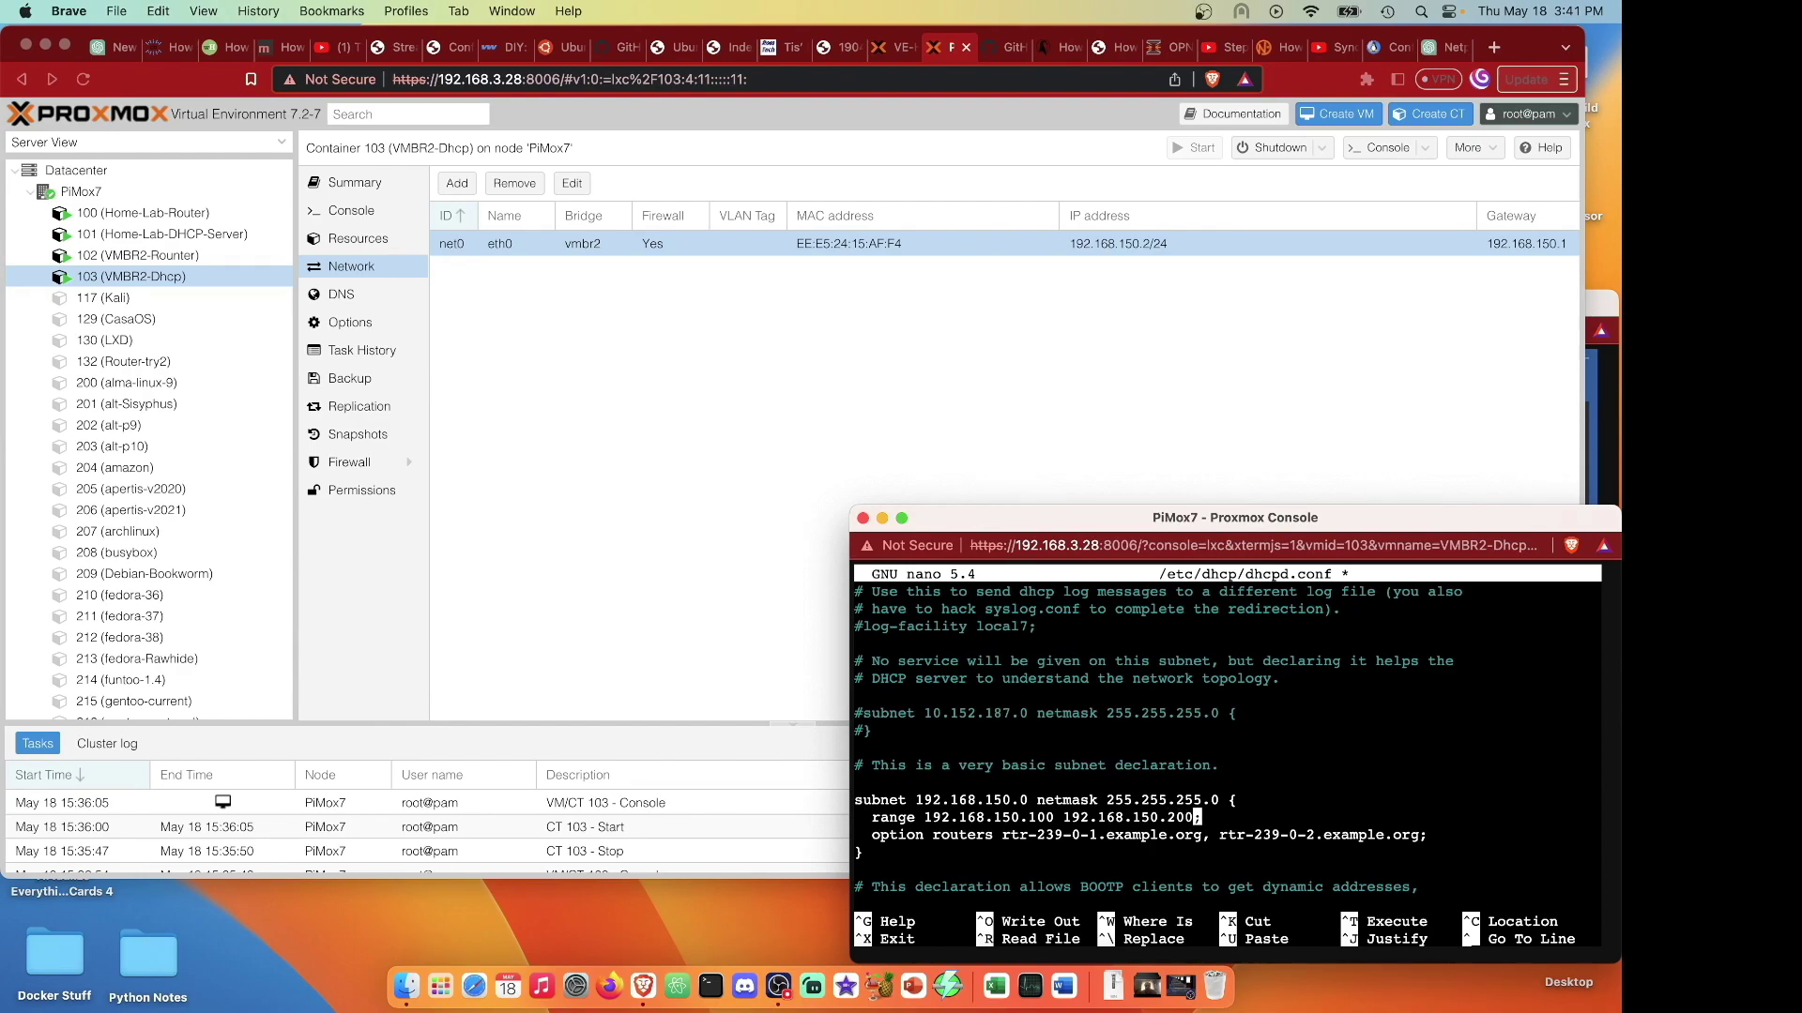
# Set option routers to 192.168.150.1, then save dhcpd.conf and exit nano.
pyautogui.press('Right')
pyautogui.press('Right')
pyautogui.press('Right')
pyautogui.press('Right')
pyautogui.press('Right')
pyautogui.press('Right')
pyautogui.press('Right')
pyautogui.press('Right')
pyautogui.press('Right')
pyautogui.press('Right')
pyautogui.press('Right')
pyautogui.press('Right')
pyautogui.press('Right')
pyautogui.press('Right')
pyautogui.press('Right')
pyautogui.press('Right')
pyautogui.press('Right')
pyautogui.press('Right')
pyautogui.press('Right')
pyautogui.press('Right')
pyautogui.press('Right')
pyautogui.press('Right')
pyautogui.press('Right')
pyautogui.press('Right')
pyautogui.press('Right')
pyautogui.press('Right')
pyautogui.press('Right')
pyautogui.press('Right')
pyautogui.press('Right')
pyautogui.press('Right')
pyautogui.press('Right')
pyautogui.press('Right')
pyautogui.press('Right')
pyautogui.press('Right')
pyautogui.press('Right')
pyautogui.press('Right')
pyautogui.press('Right')
pyautogui.press('Right')
pyautogui.press('Right')
pyautogui.press('Right')
pyautogui.press('Right')
pyautogui.press('Right')
pyautogui.press('Right')
pyautogui.press('Right')
pyautogui.press('Right')
pyautogui.press('Right')
pyautogui.press('Right')
pyautogui.press('Right')
pyautogui.press('Right')
pyautogui.press('Right')
pyautogui.press('Right')
pyautogui.press('Right')
pyautogui.press('Right')
pyautogui.press('Right')
pyautogui.press('Right')
pyautogui.press('Right')
pyautogui.press('Right')
pyautogui.press('BackSpace')
pyautogui.press('BackSpace')
pyautogui.press('BackSpace')
pyautogui.press('BackSpace')
pyautogui.press('BackSpace')
pyautogui.press('BackSpace')
pyautogui.press('BackSpace')
pyautogui.press('BackSpace')
pyautogui.press('BackSpace')
pyautogui.press('BackSpace')
pyautogui.press('BackSpace')
pyautogui.press('BackSpace')
pyautogui.press('BackSpace')
pyautogui.press('BackSpace')
pyautogui.press('BackSpace')
pyautogui.press('BackSpace')
pyautogui.press('BackSpace')
pyautogui.press('BackSpace')
pyautogui.press('BackSpace')
pyautogui.press('BackSpace')
pyautogui.press('BackSpace')
pyautogui.press('BackSpace')
pyautogui.press('BackSpace')
pyautogui.press('BackSpace')
pyautogui.press('BackSpace')
pyautogui.press('BackSpace')
pyautogui.press('BackSpace')
pyautogui.press('BackSpace')
pyautogui.press('BackSpace')
pyautogui.press('BackSpace')
pyautogui.press('BackSpace')
pyautogui.press('BackSpace')
pyautogui.press('BackSpace')
pyautogui.press('BackSpace')
pyautogui.press('BackSpace')
pyautogui.press('BackSpace')
pyautogui.press('BackSpace')
pyautogui.press('BackSpace')
pyautogui.press('BackSpace')
pyautogui.press('BackSpace')
pyautogui.write('192.168')
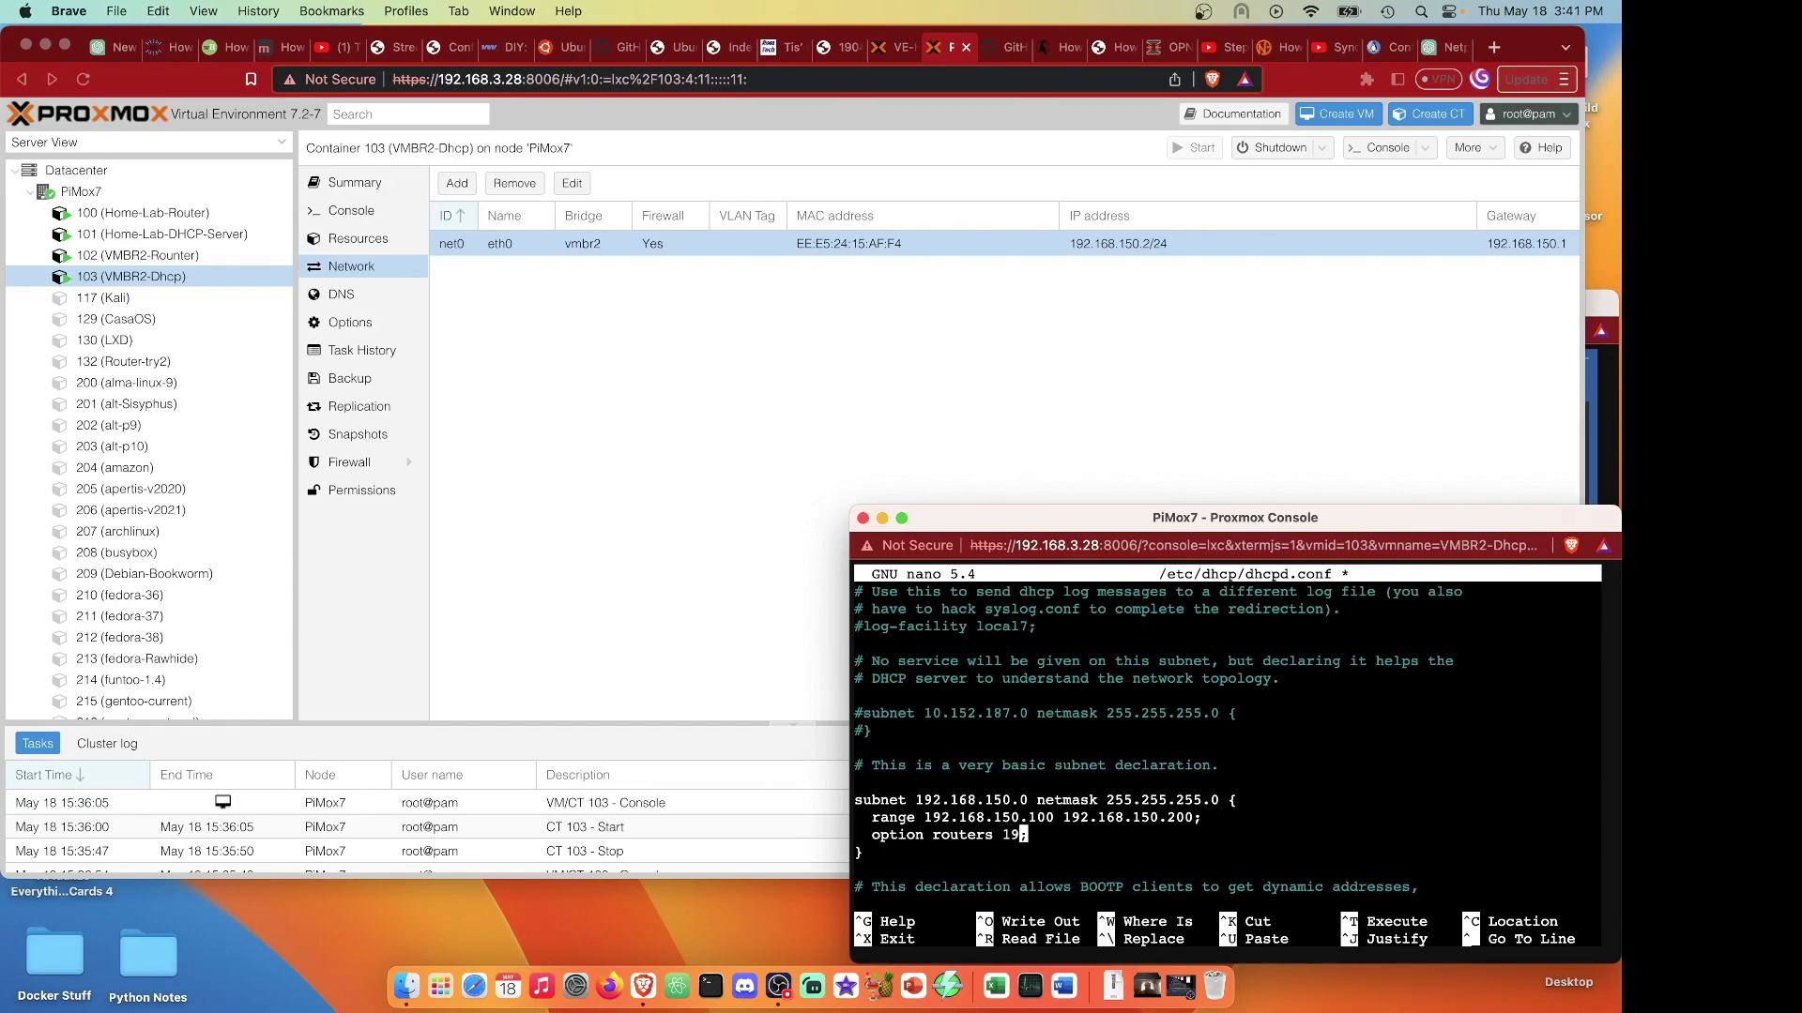
pyautogui.write('.150.1')
pyautogui.hotkey('ctrl', 'o')
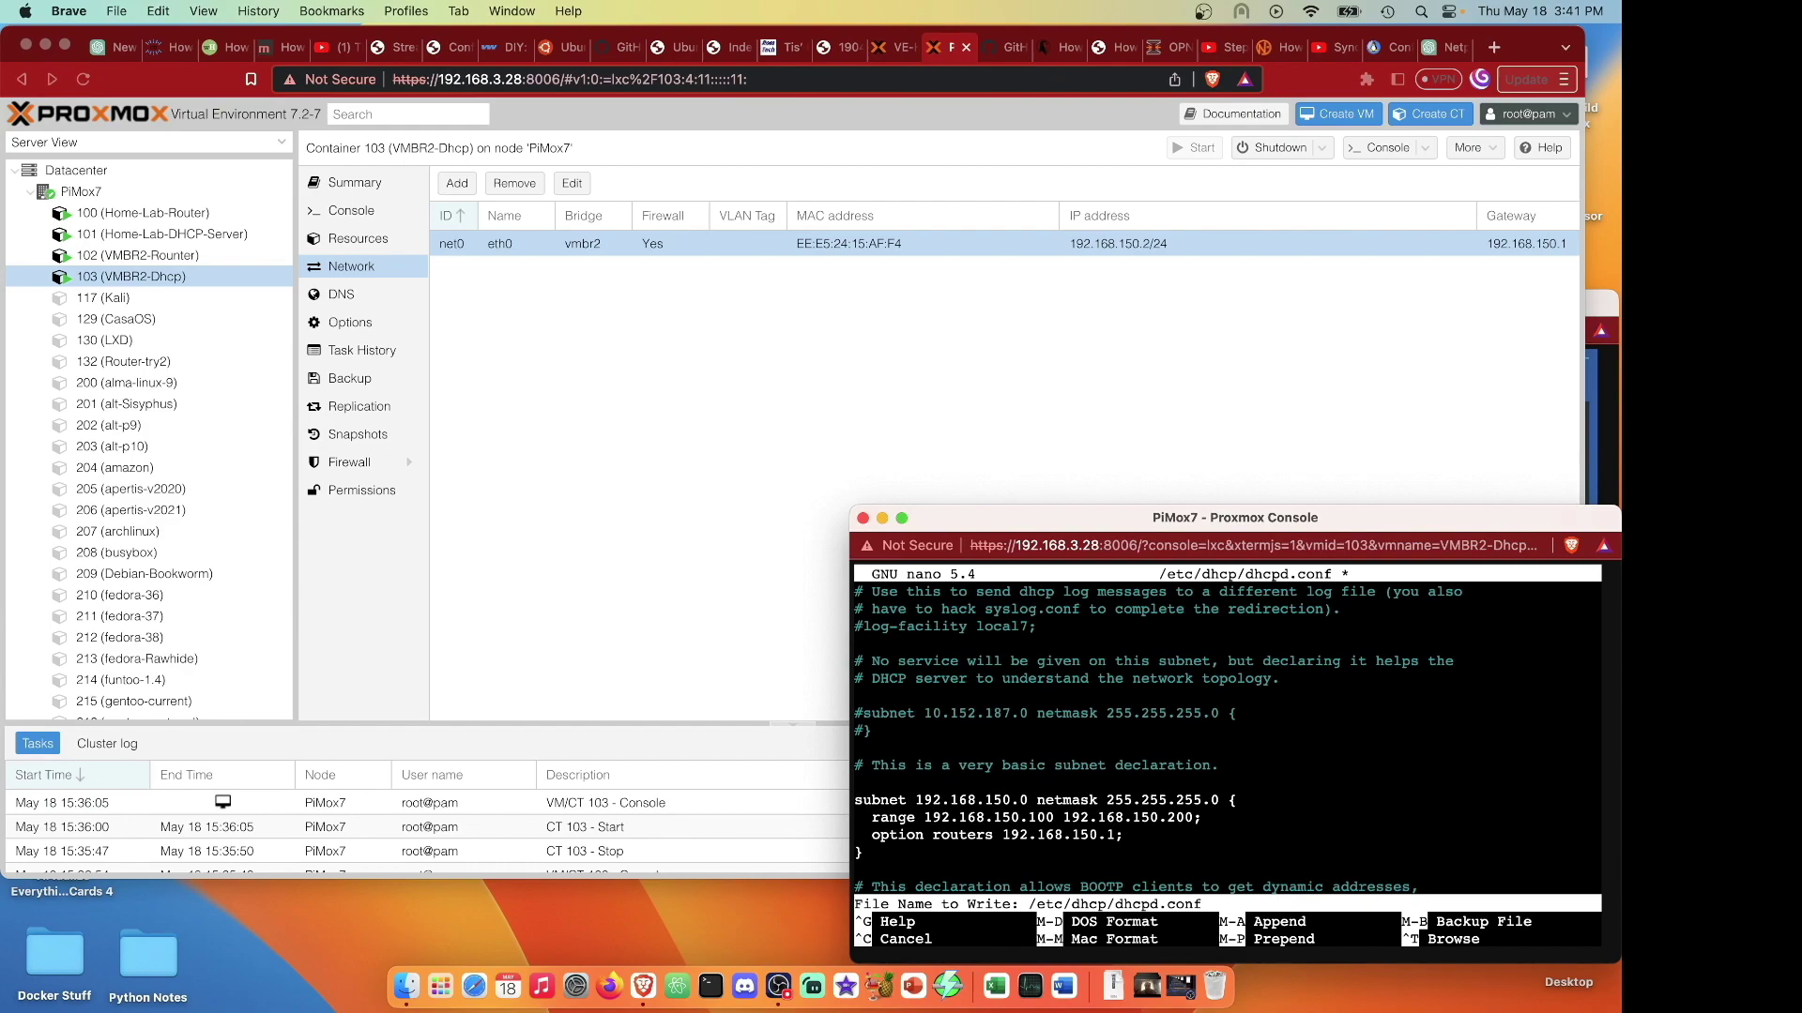
pyautogui.press('Return')
pyautogui.hotkey('ctrl', 'x')
pyautogui.press('super+v')
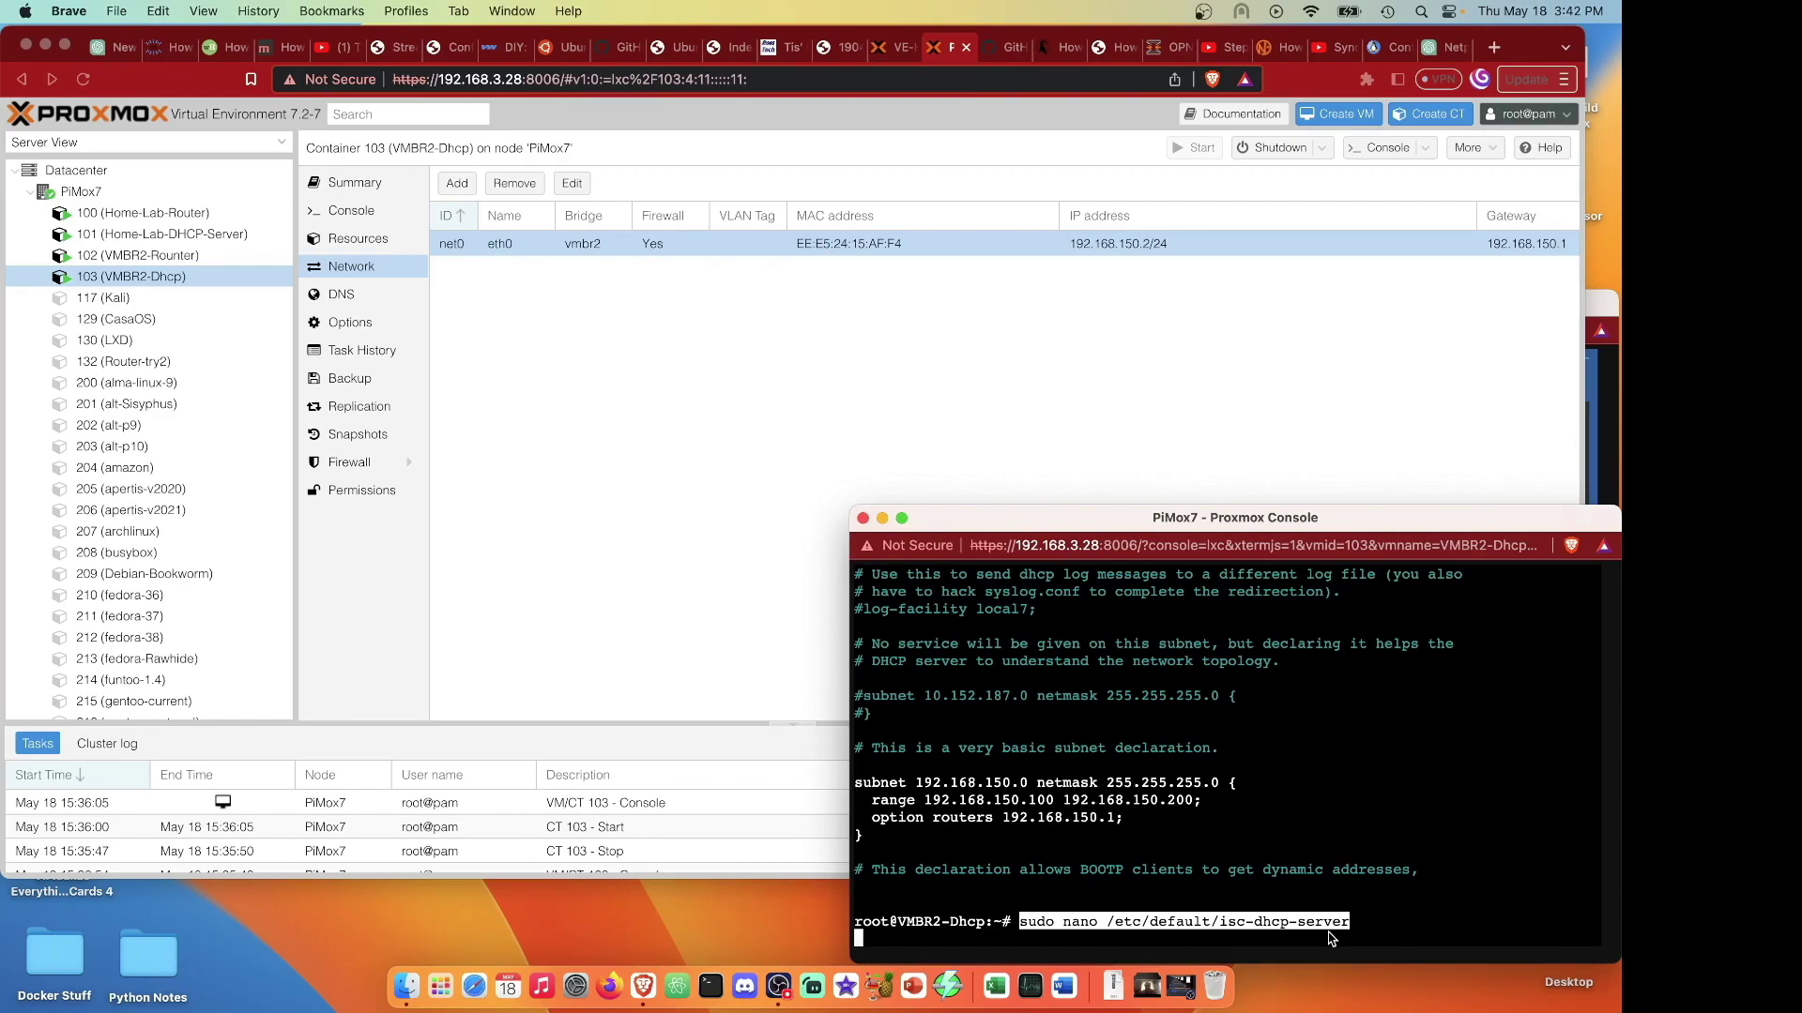
# Set INTERFACESv4="eth0" in /etc/default/isc-dhcp-server and save the file.
pyautogui.press('Down')
pyautogui.press('Down')
pyautogui.press('Down')
pyautogui.press('Down')
pyautogui.press('Down')
pyautogui.press('Down')
pyautogui.press('Down')
pyautogui.press('Down')
pyautogui.press('Down')
pyautogui.press('Down')
pyautogui.press('Down')
pyautogui.press('Down')
pyautogui.press('Down')
pyautogui.press('Down')
pyautogui.press('Down')
pyautogui.press('Down')
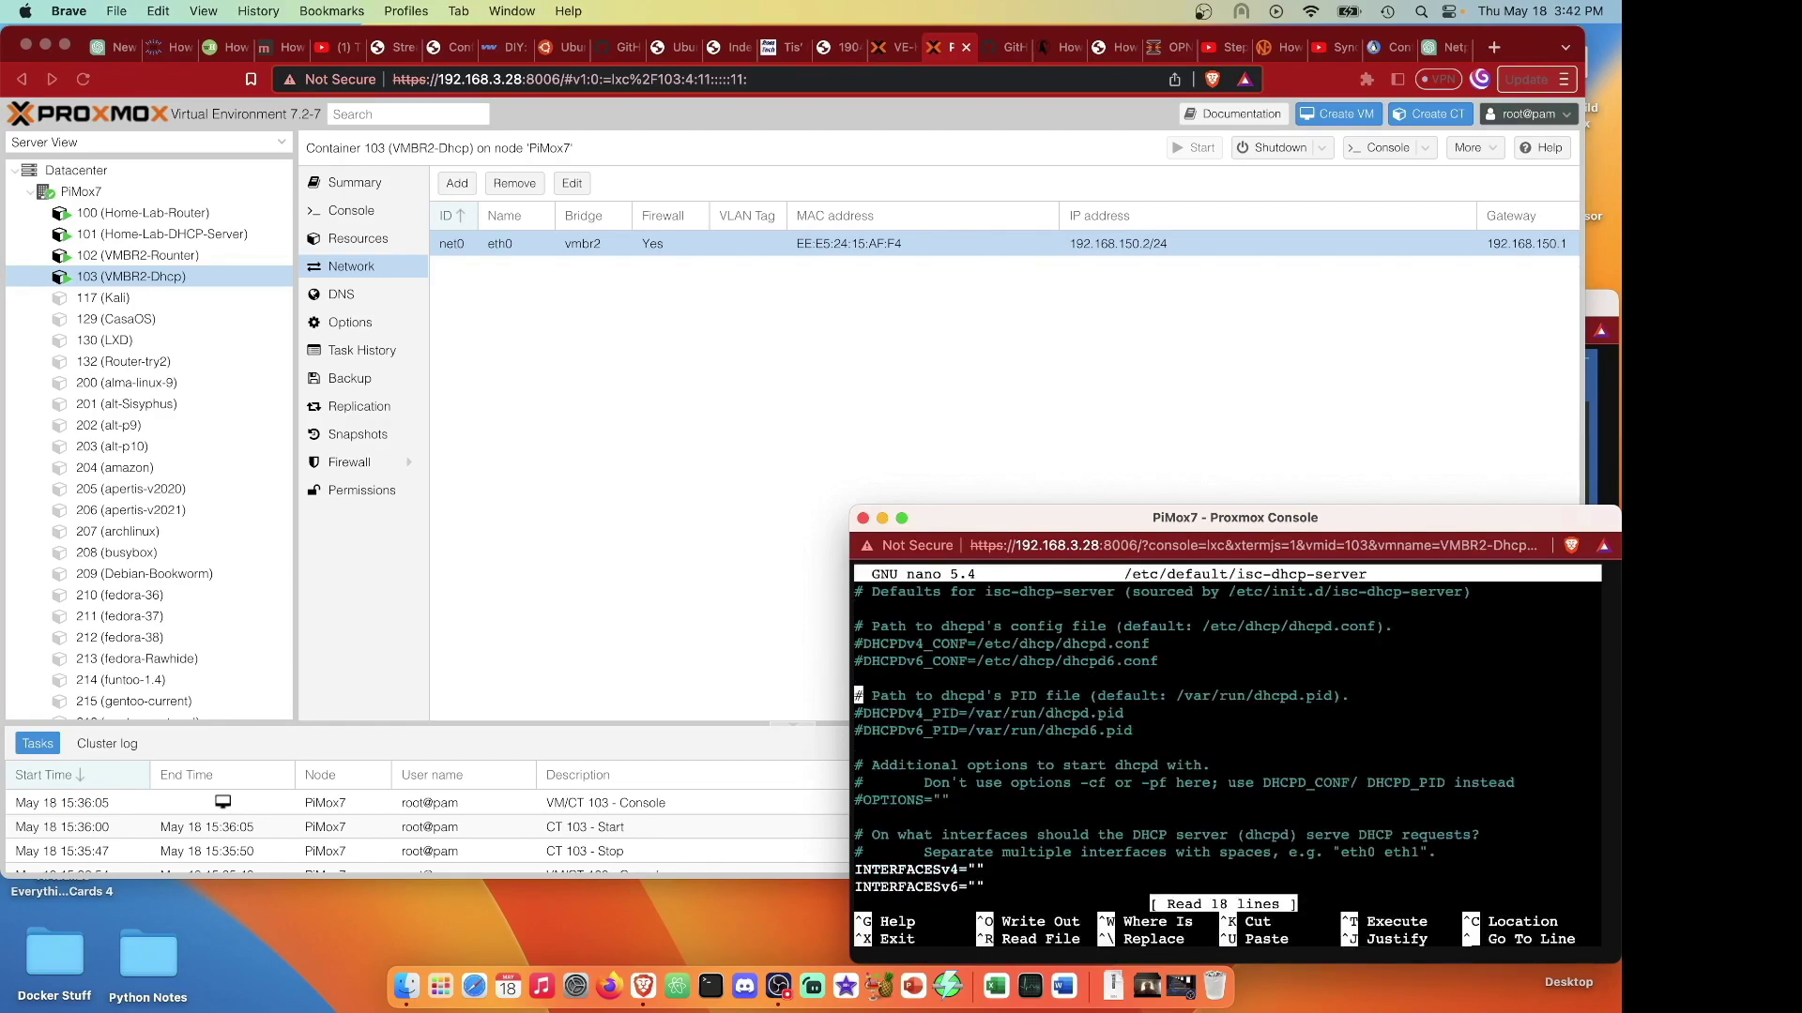
pyautogui.press('Right')
pyautogui.press('Right')
pyautogui.press('Right')
pyautogui.press('Right')
pyautogui.press('Right')
pyautogui.press('Right')
pyautogui.press('Right')
pyautogui.press('Right')
pyautogui.press('Right')
pyautogui.press('Right')
pyautogui.press('Right')
pyautogui.press('Right')
pyautogui.press('Right')
pyautogui.press('Right')
pyautogui.write('eth')
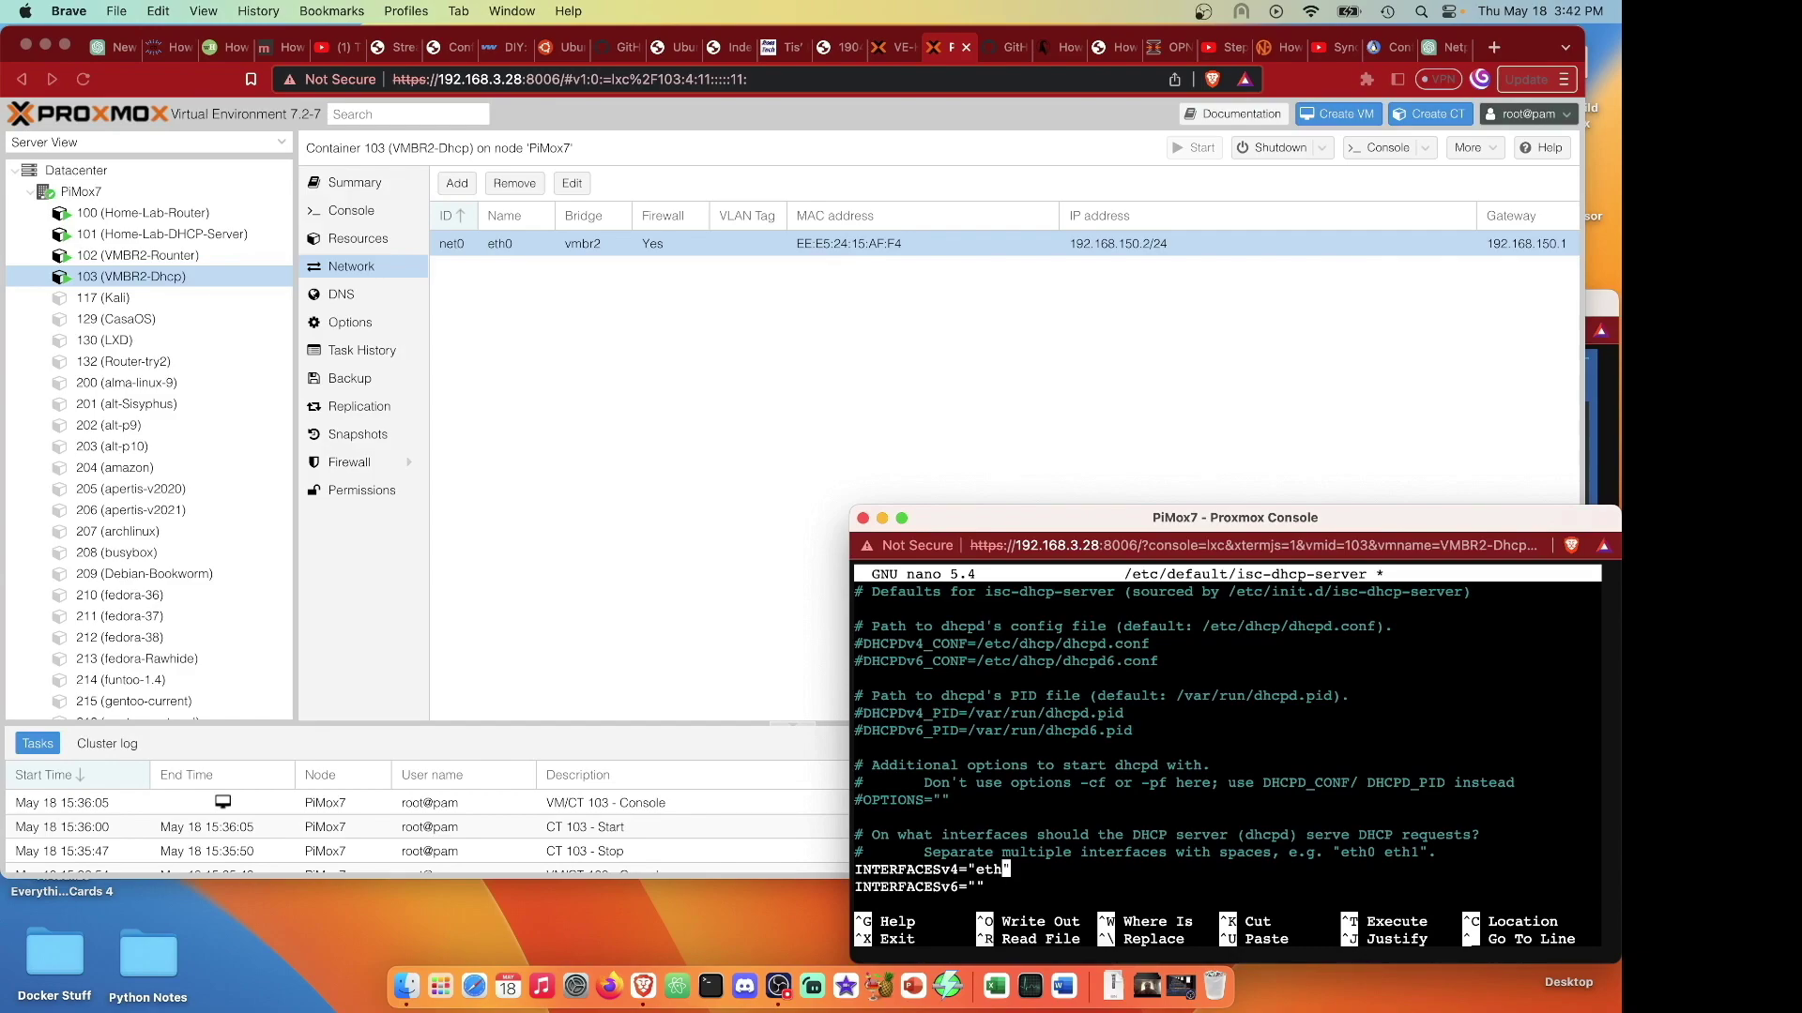
pyautogui.write('0')
pyautogui.hotkey('ctrl', 'x')
pyautogui.press('y')
pyautogui.press('Return')
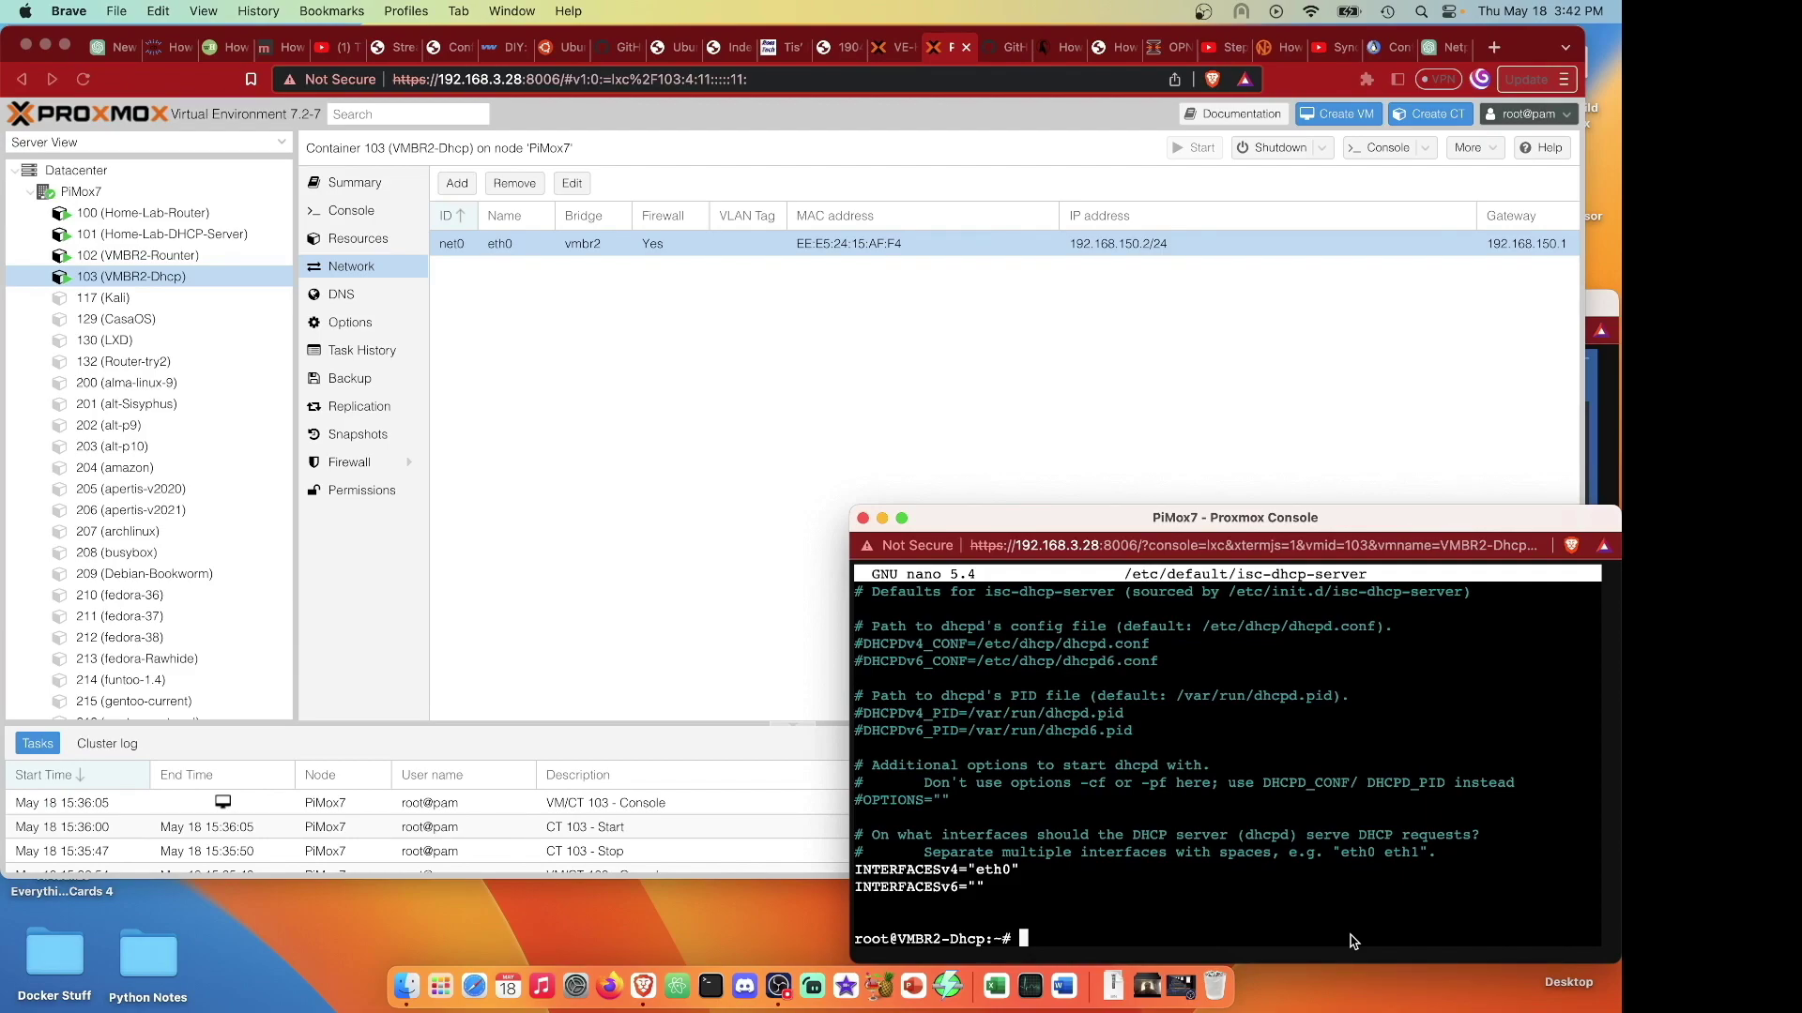
pyautogui.press('super+v')
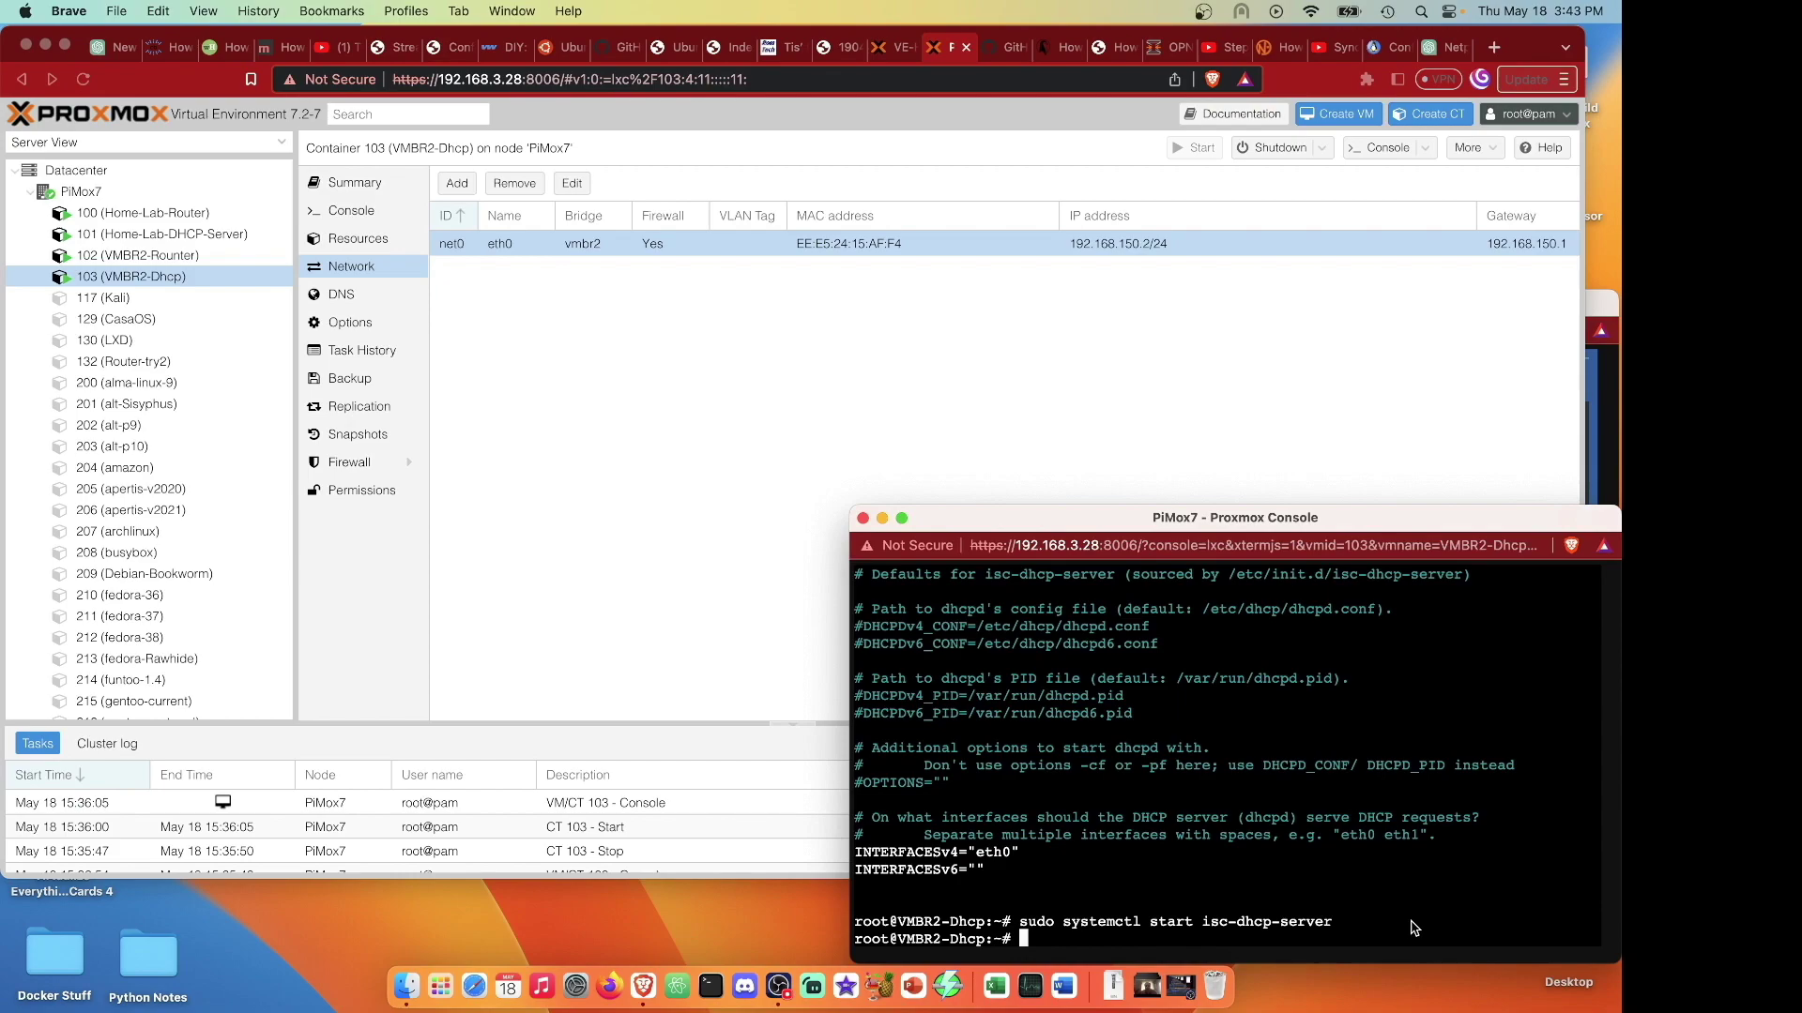
# Enable isc-dhcp-server at boot with systemctl and return to the Proxmox page.
pyautogui.press('super+v')
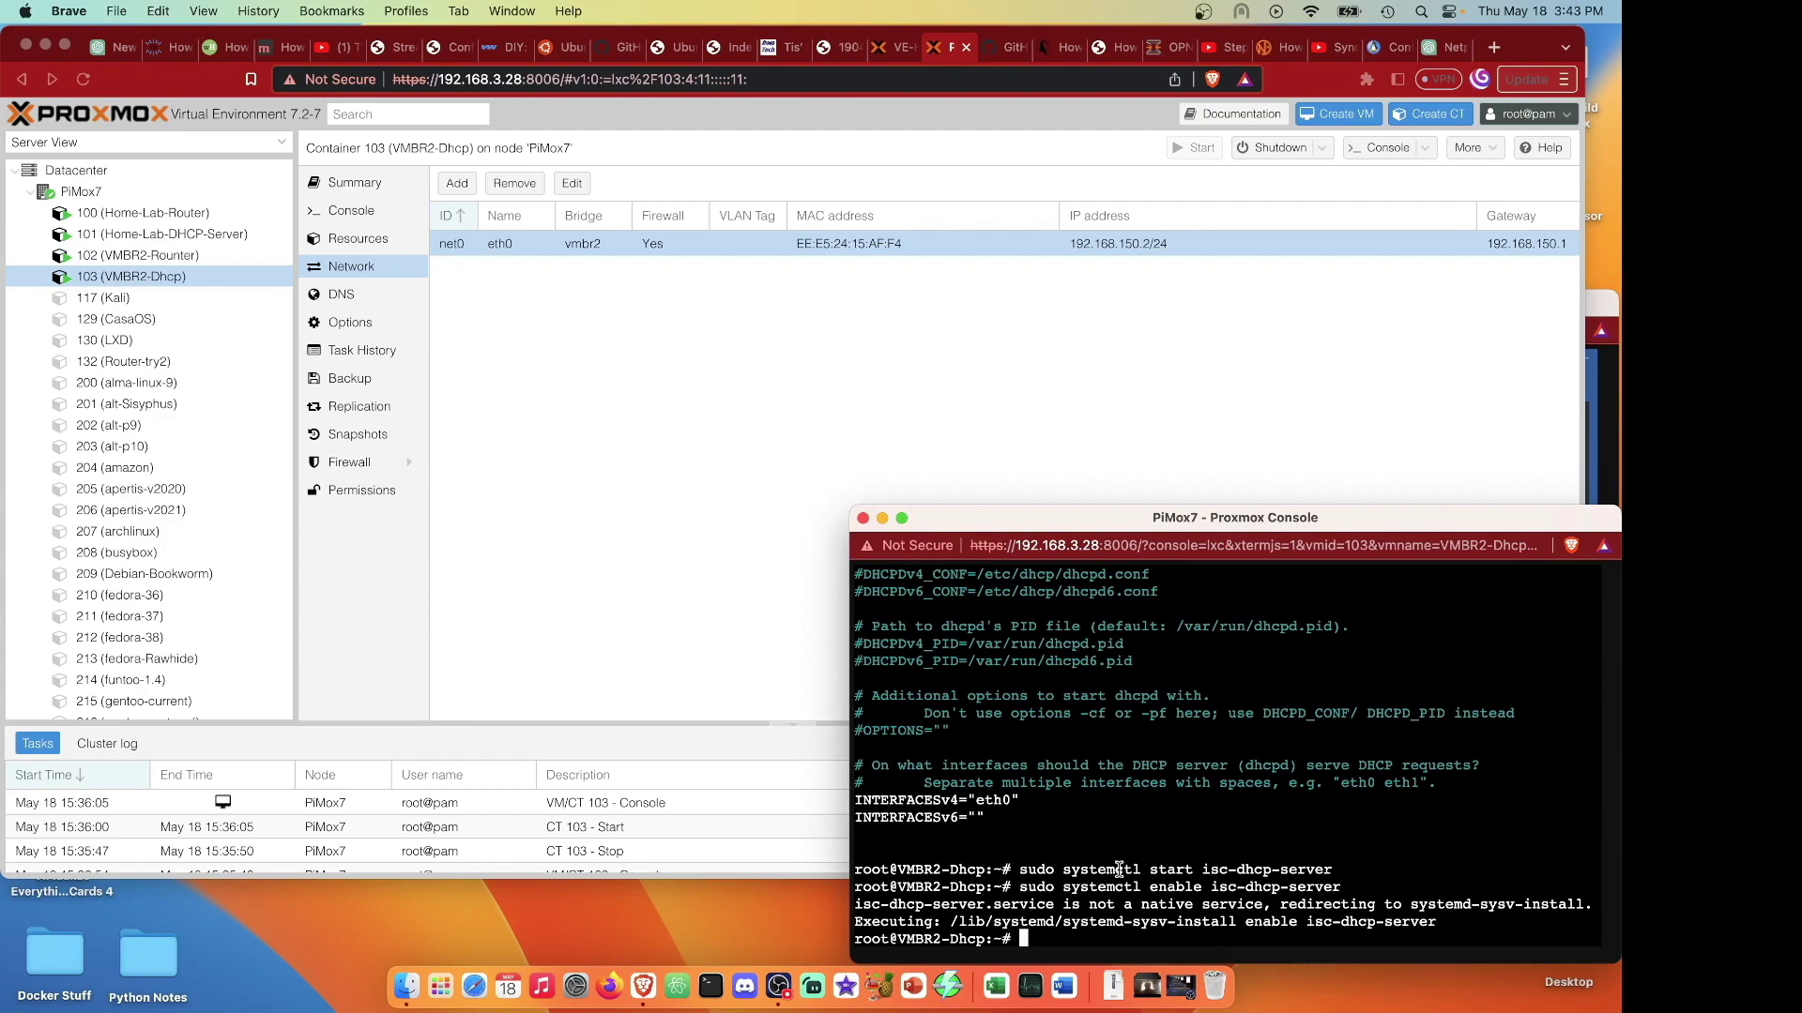
pyautogui.click(945, 394)
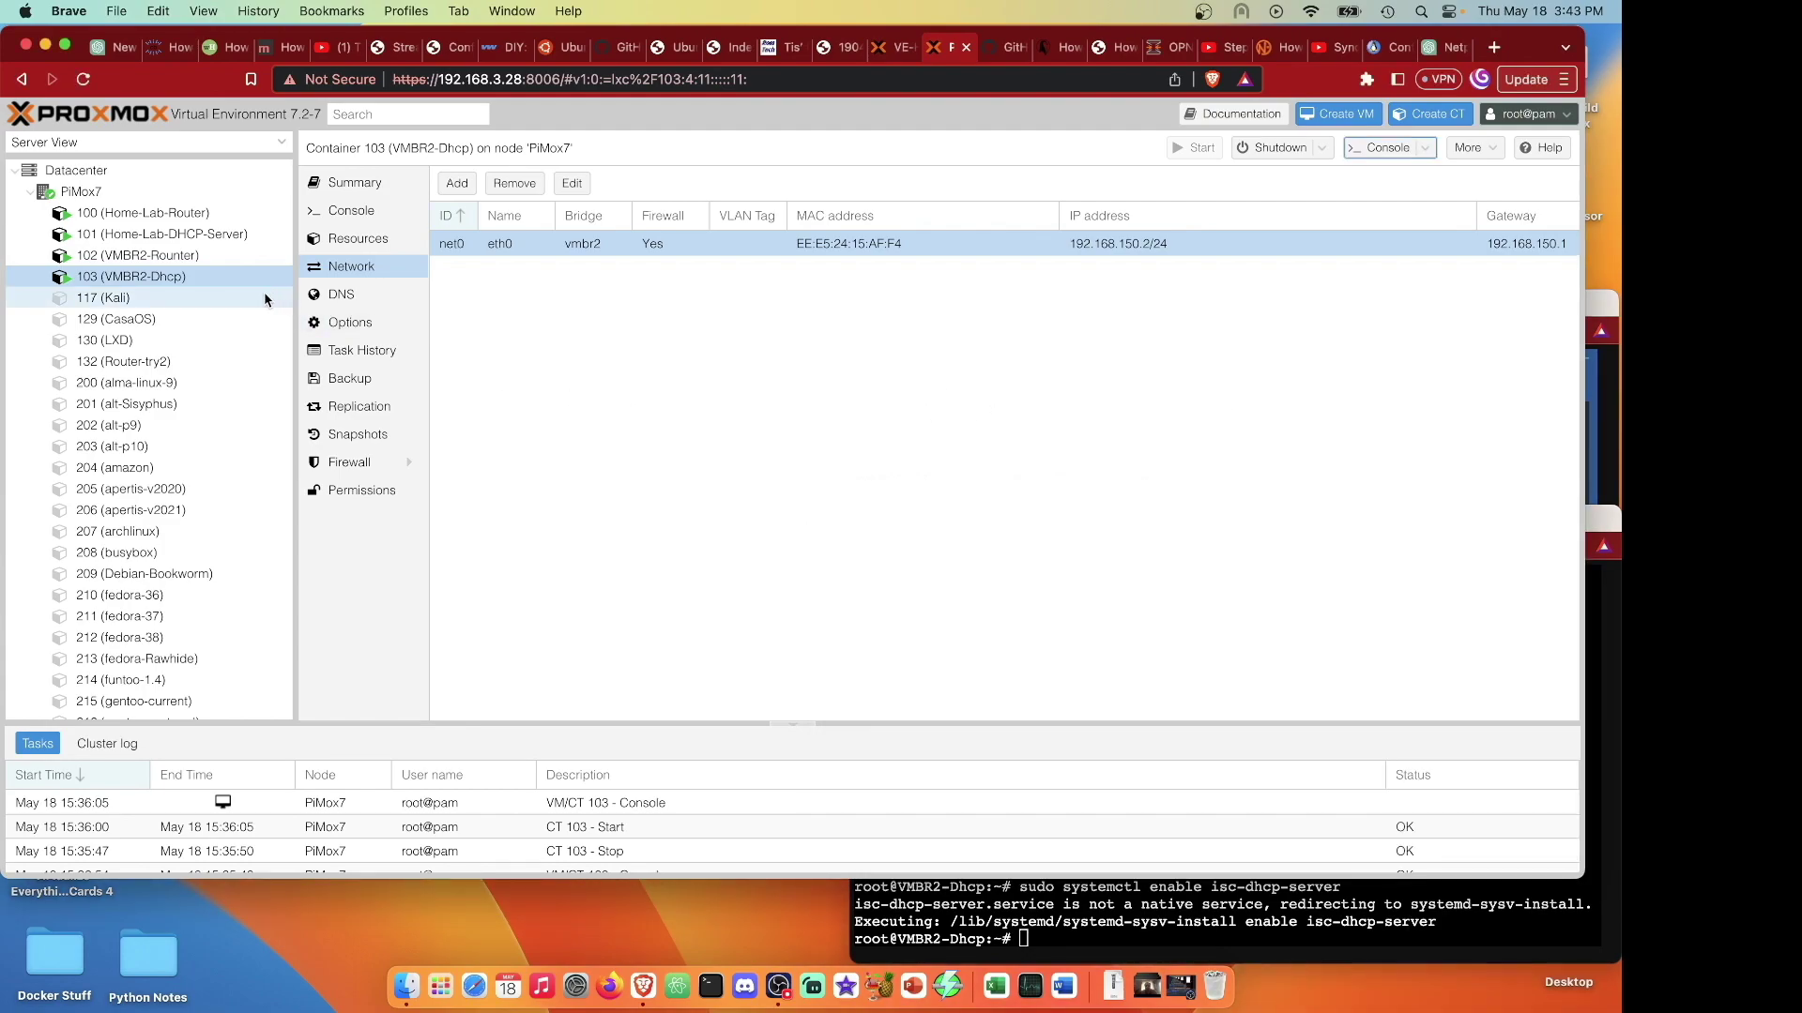
# Switch Kali container 117's net0 IPv4 to DHCP and start the container.
pyautogui.click(271, 298)
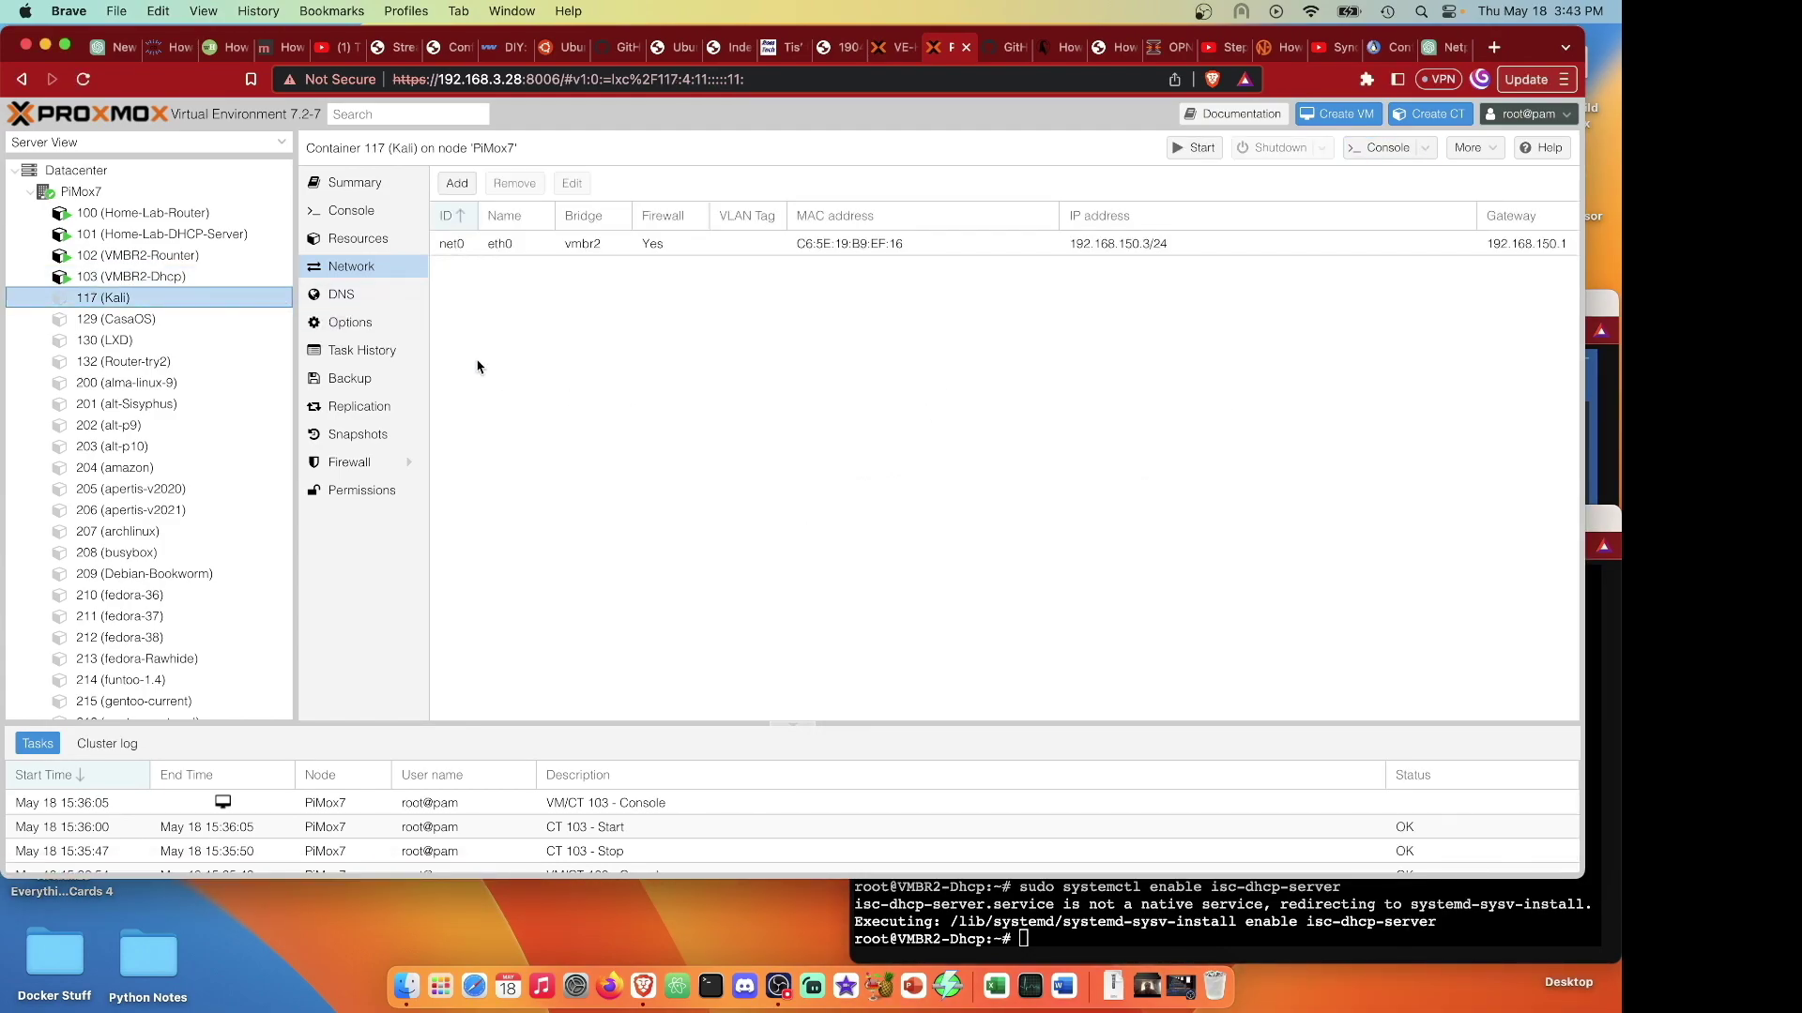
pyautogui.click(527, 246)
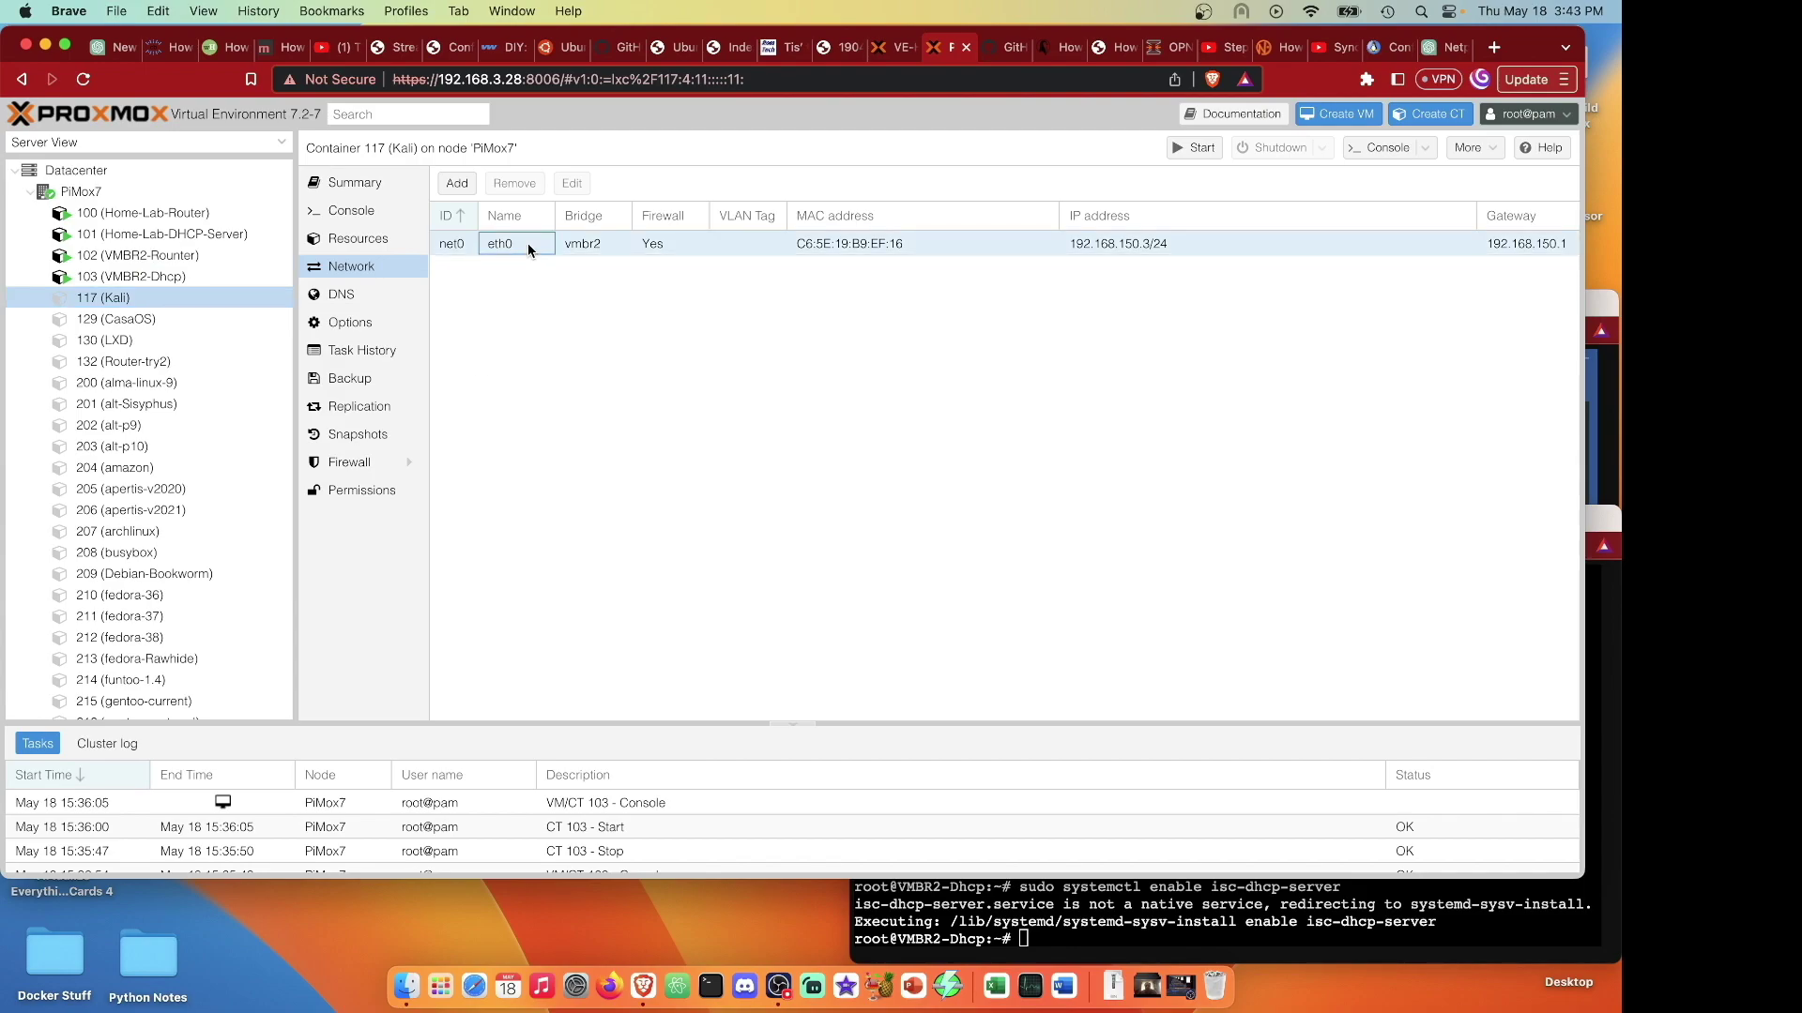
pyautogui.click(571, 183)
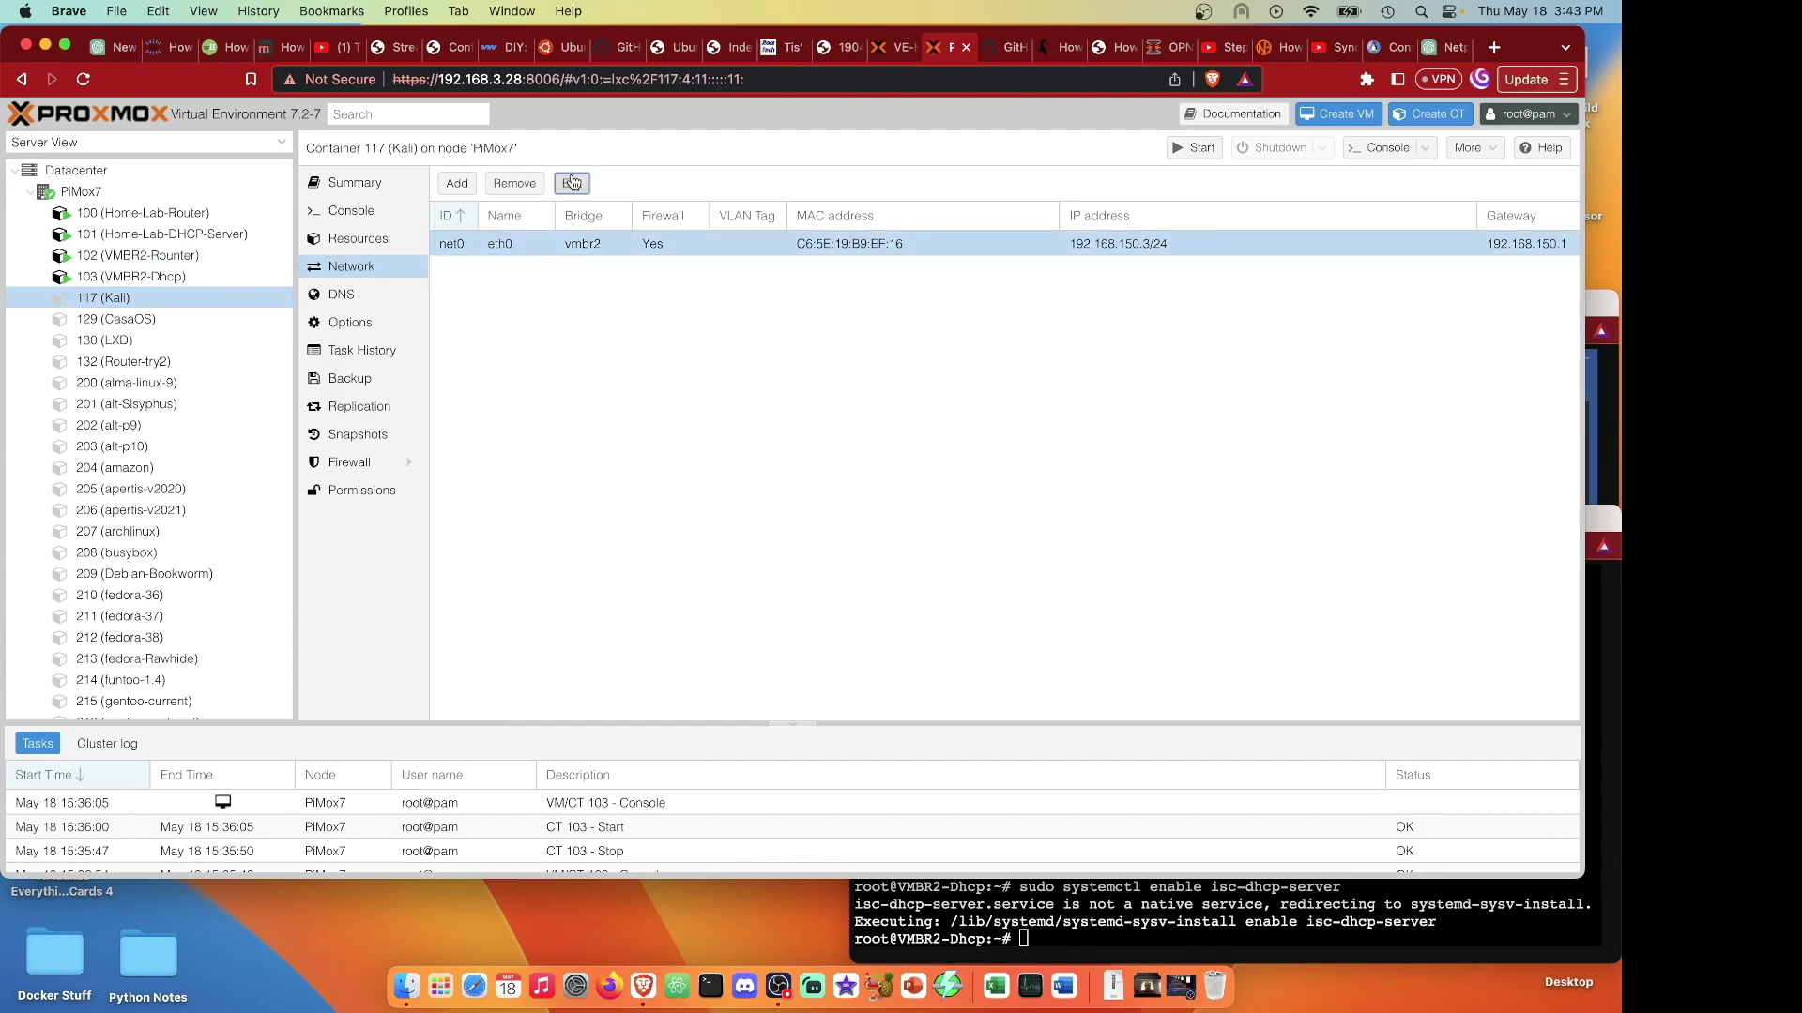
pyautogui.click(927, 420)
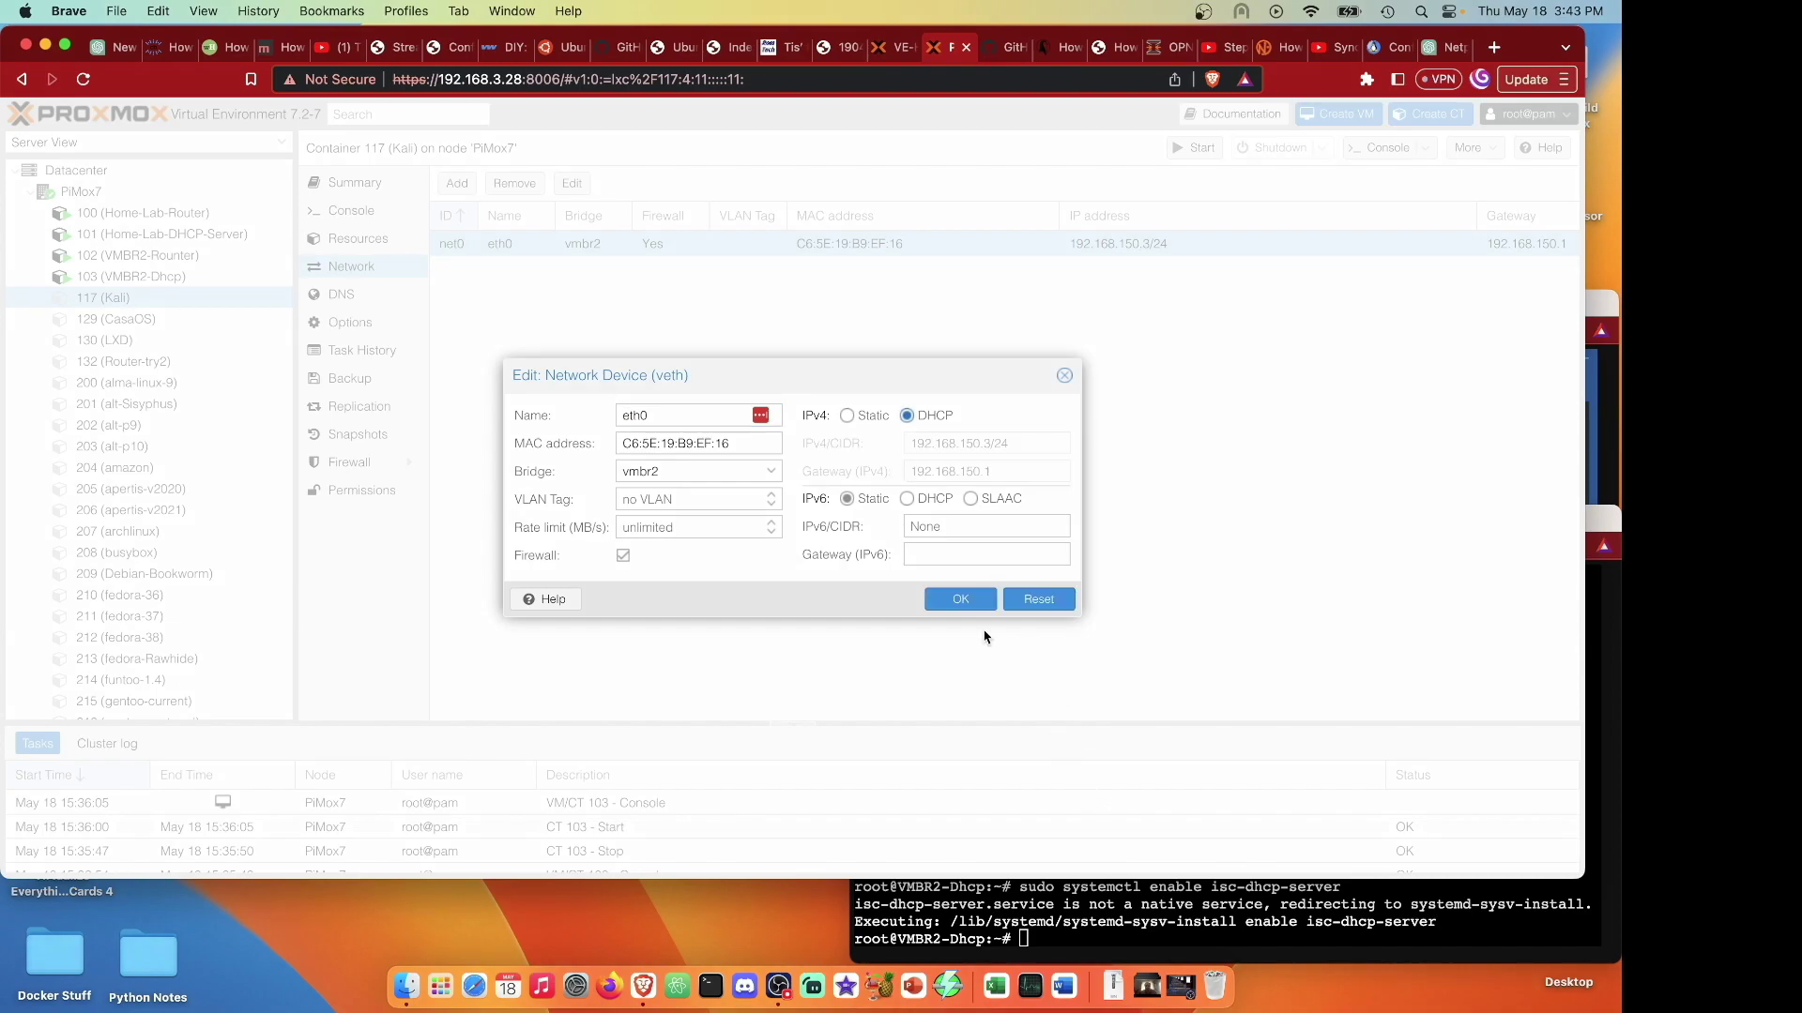
pyautogui.click(961, 598)
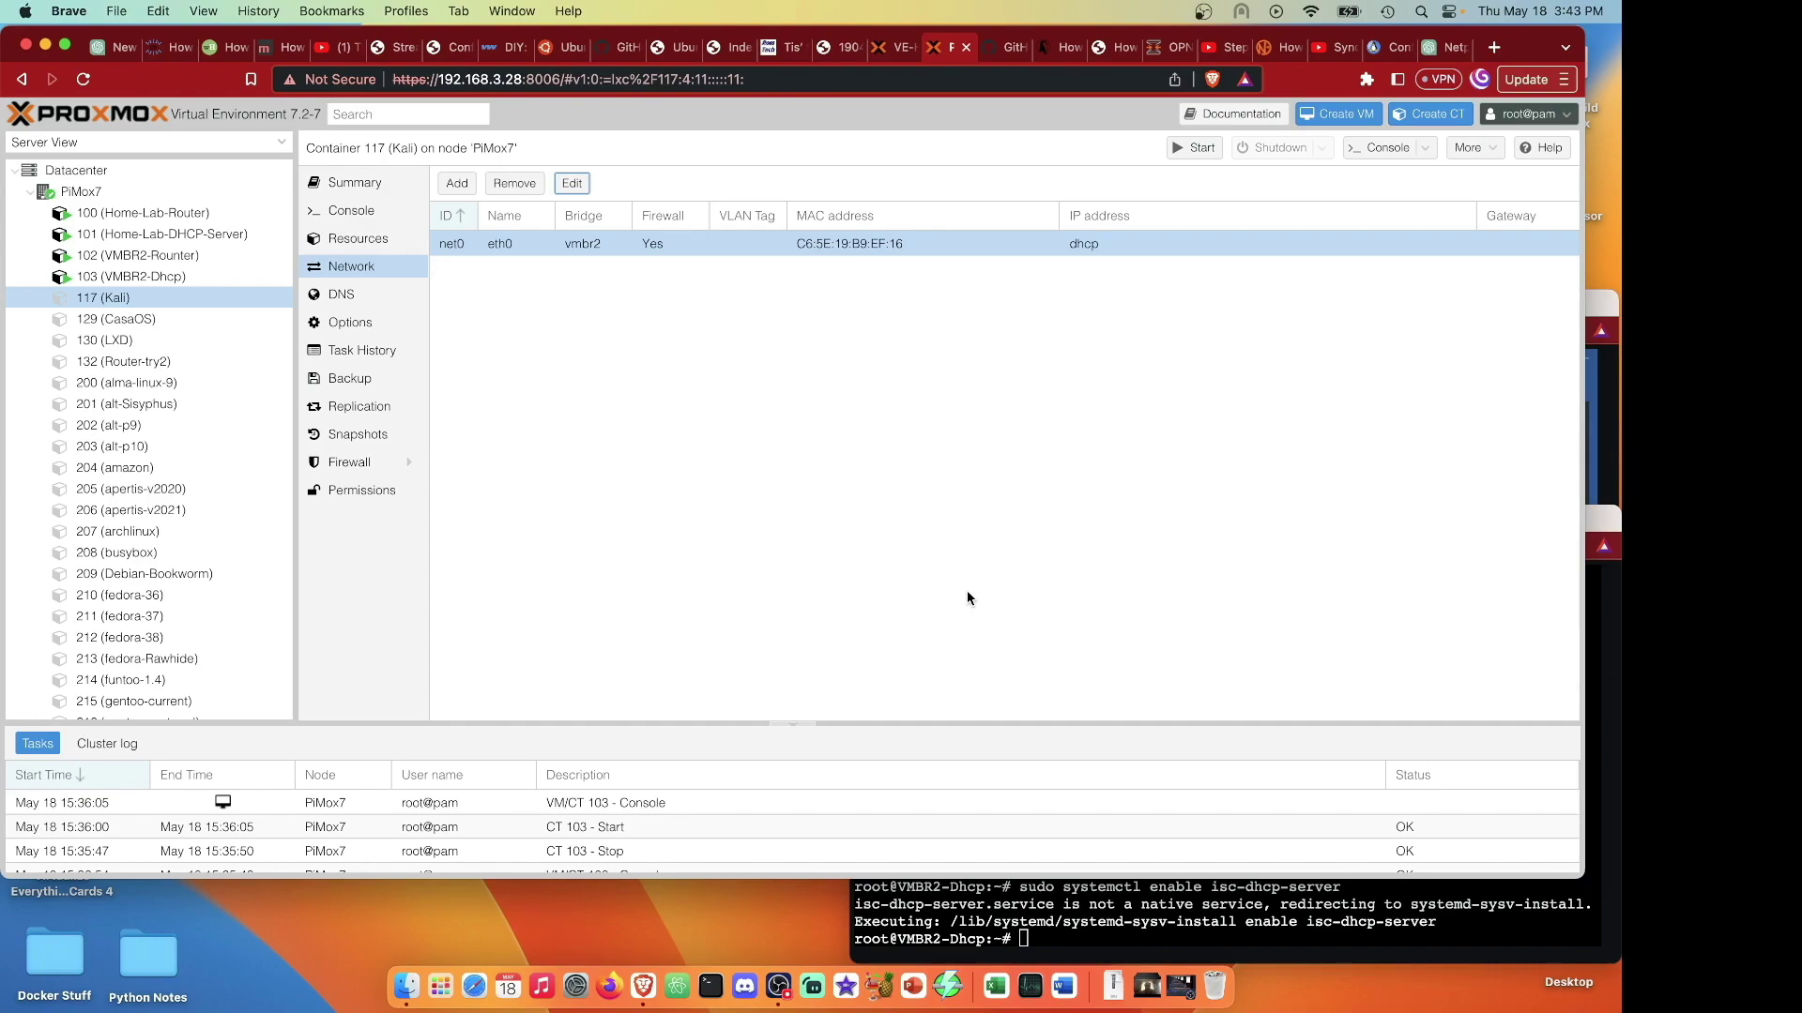
pyautogui.click(1195, 147)
pyautogui.click(1375, 155)
# Log in to the Kali console as root and check its DHCP address with ip a.
pyautogui.moveTo(663, 75); pyautogui.dragTo(1455, 5)
pyautogui.write('root')
pyautogui.press('Return')
pyautogui.press('Return')
pyautogui.write('ip a')
pyautogui.press('Return')
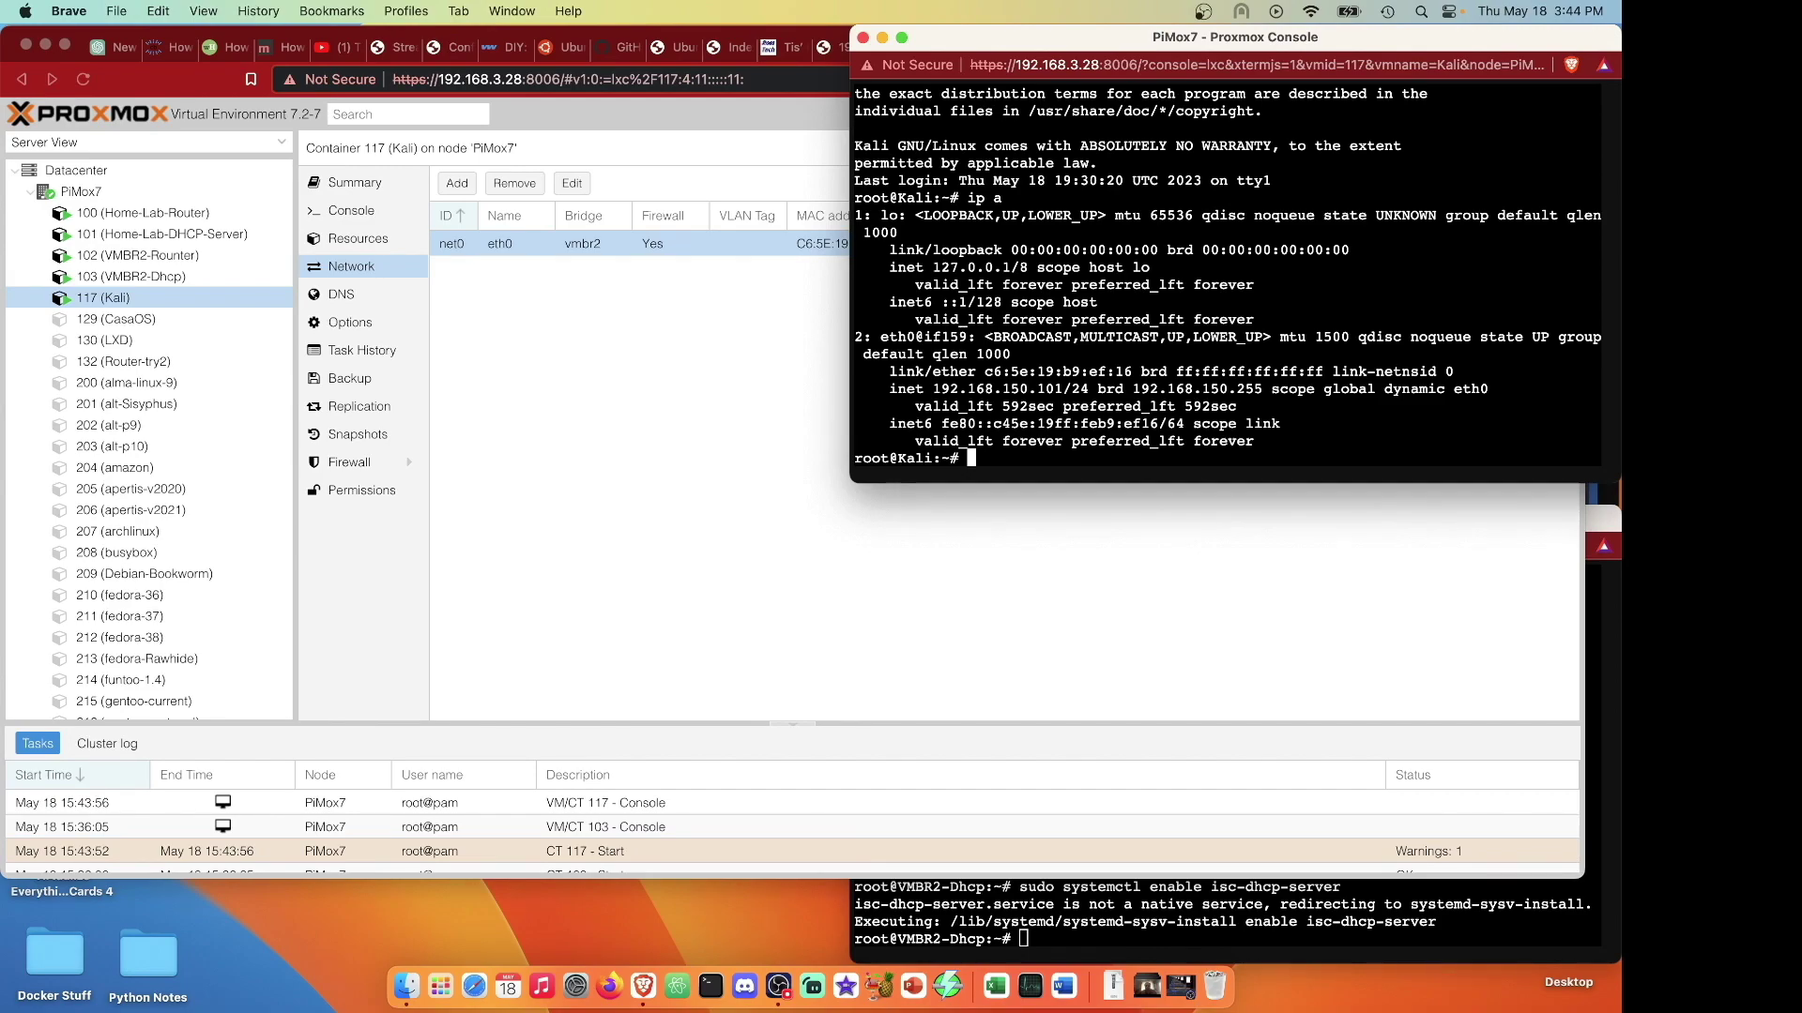
# Ping 1.1.1.1 to confirm internet access, then run apt update.
pyautogui.write('ping 1.1.1.1')
pyautogui.press('Return')
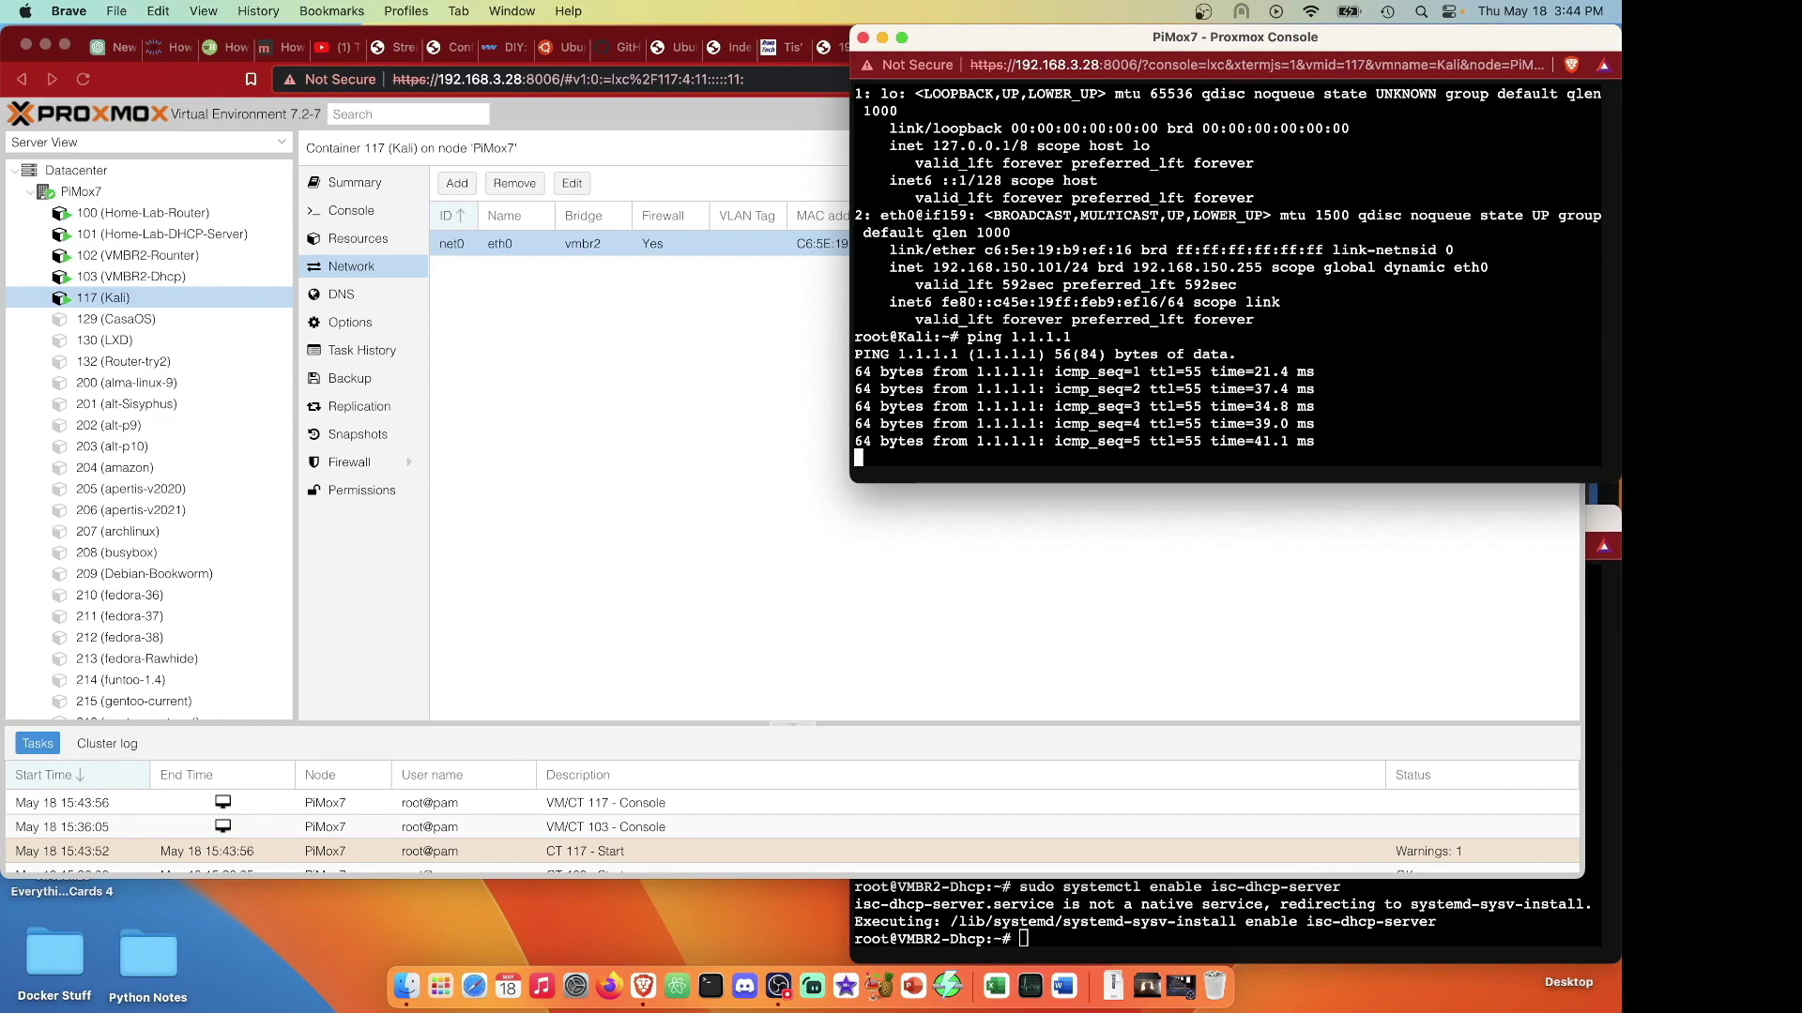
pyautogui.hotkey('ctrl', 'c')
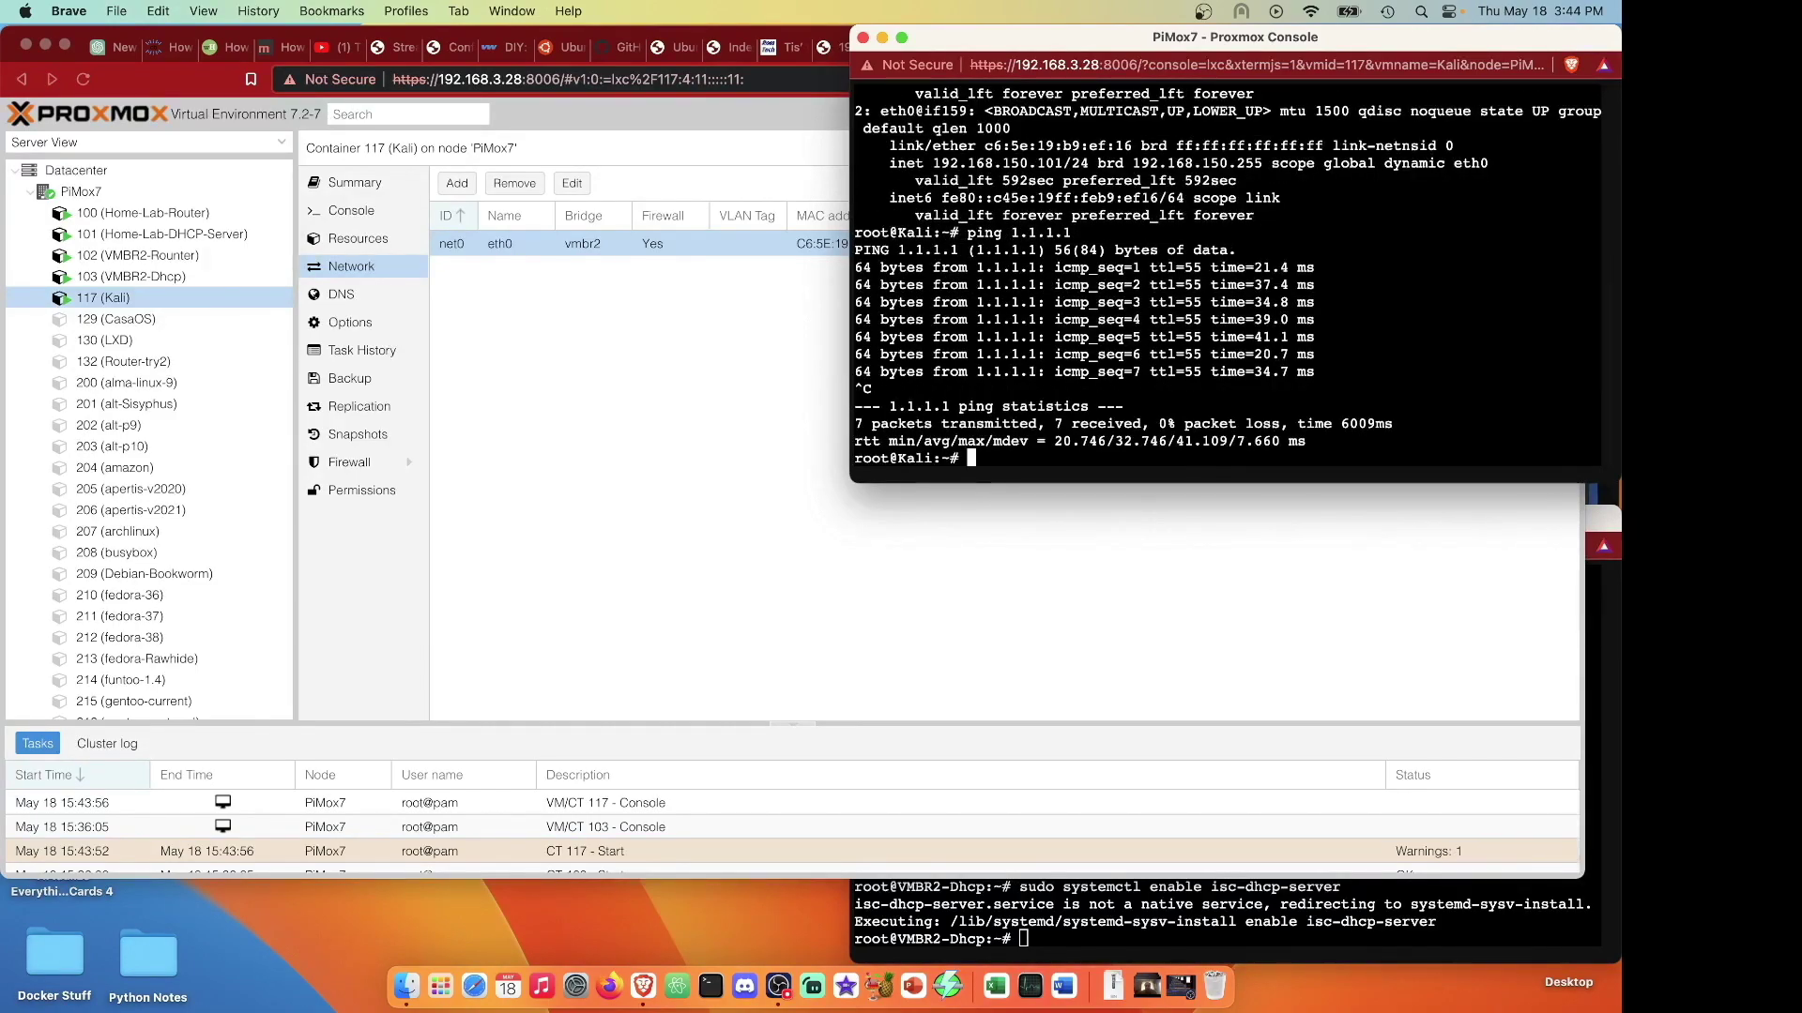
pyautogui.write('apt update')
pyautogui.press('Return')
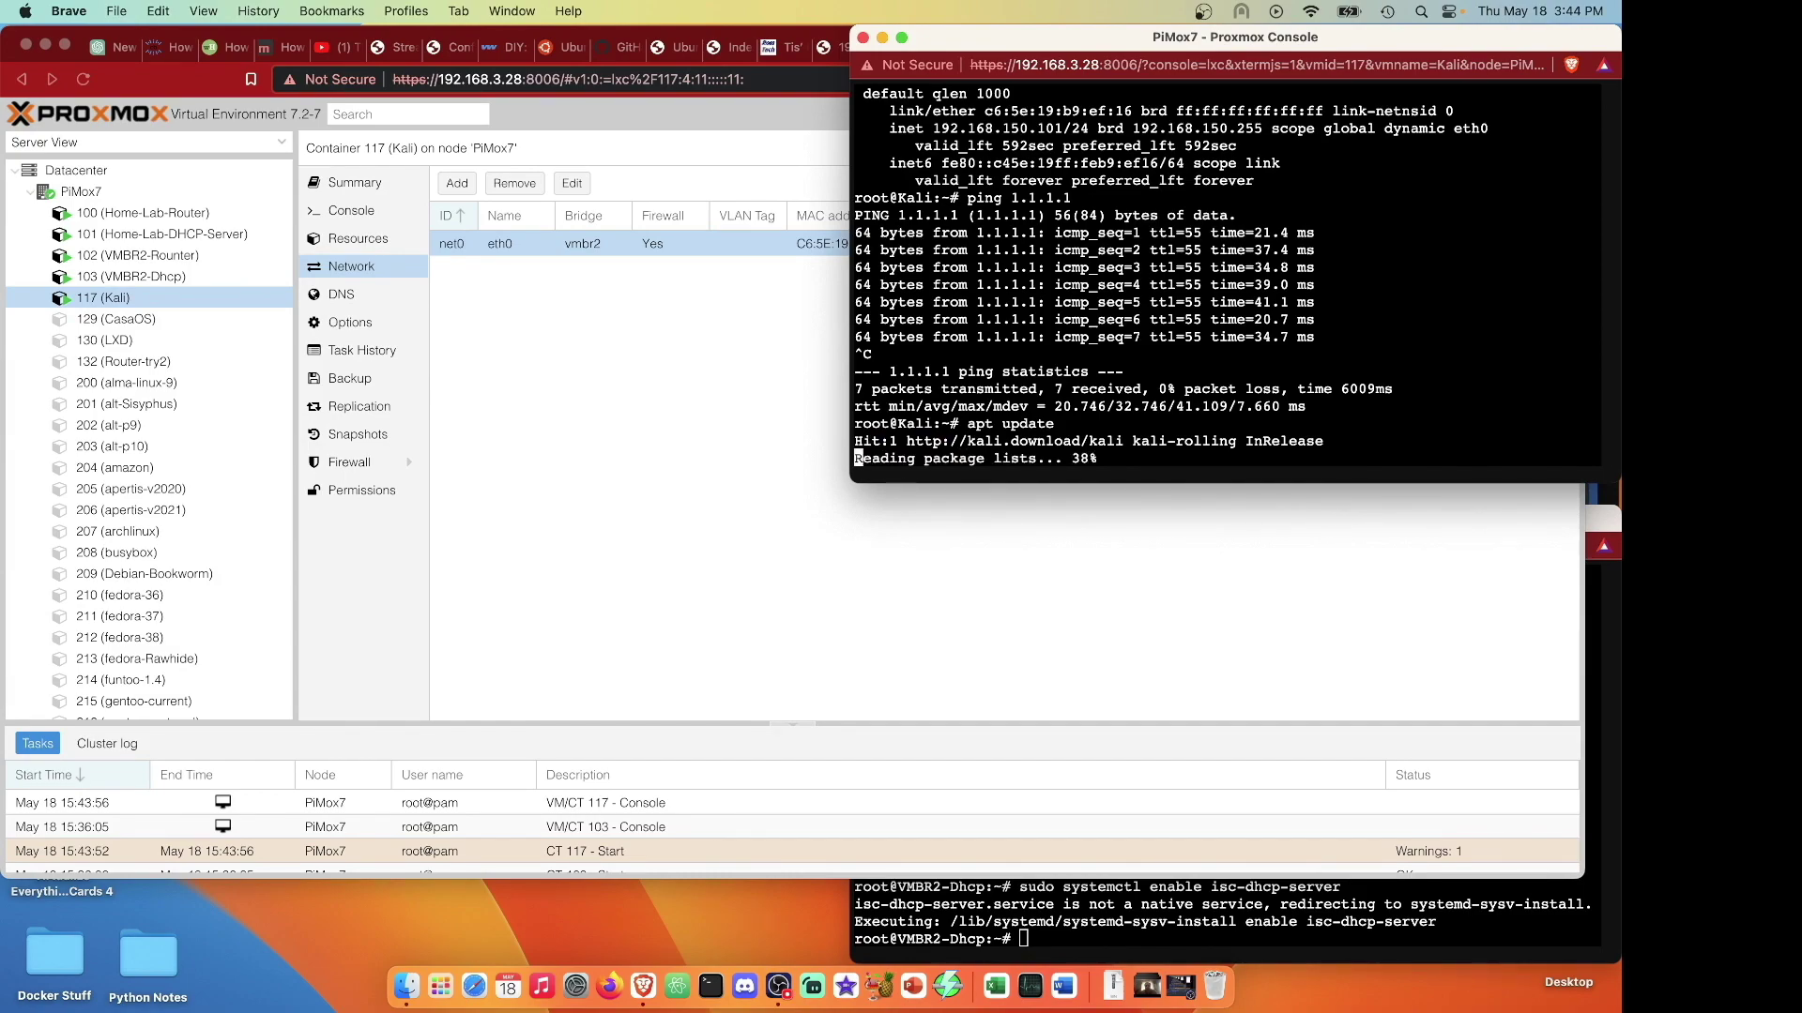